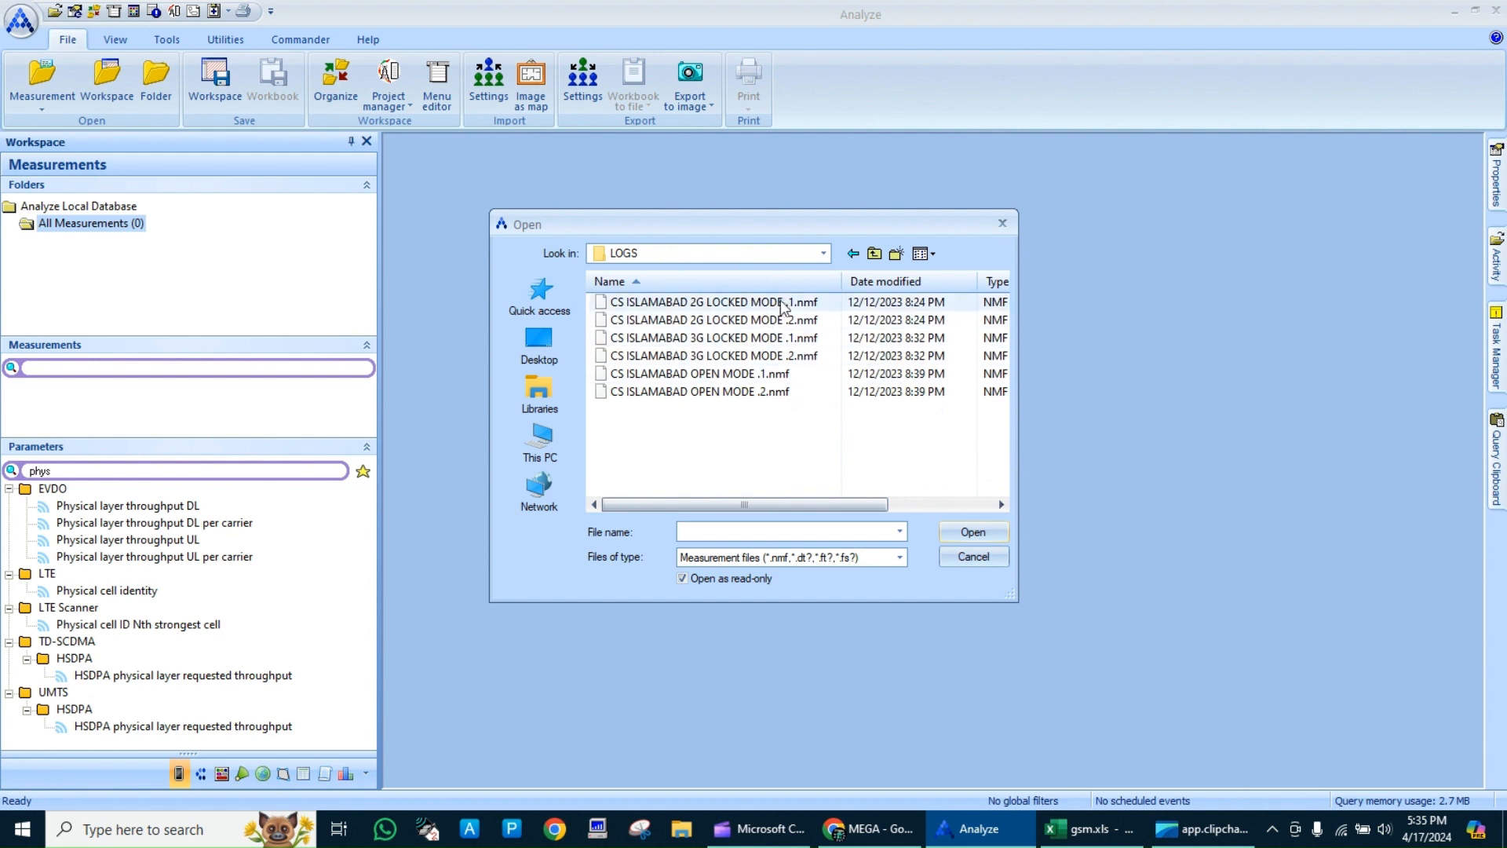
Load CS ISLAMABAD 2G LOCKED MODE .1.nmf and .2.nmf from the LOGS folder and check the loading activity
left_click(761, 306)
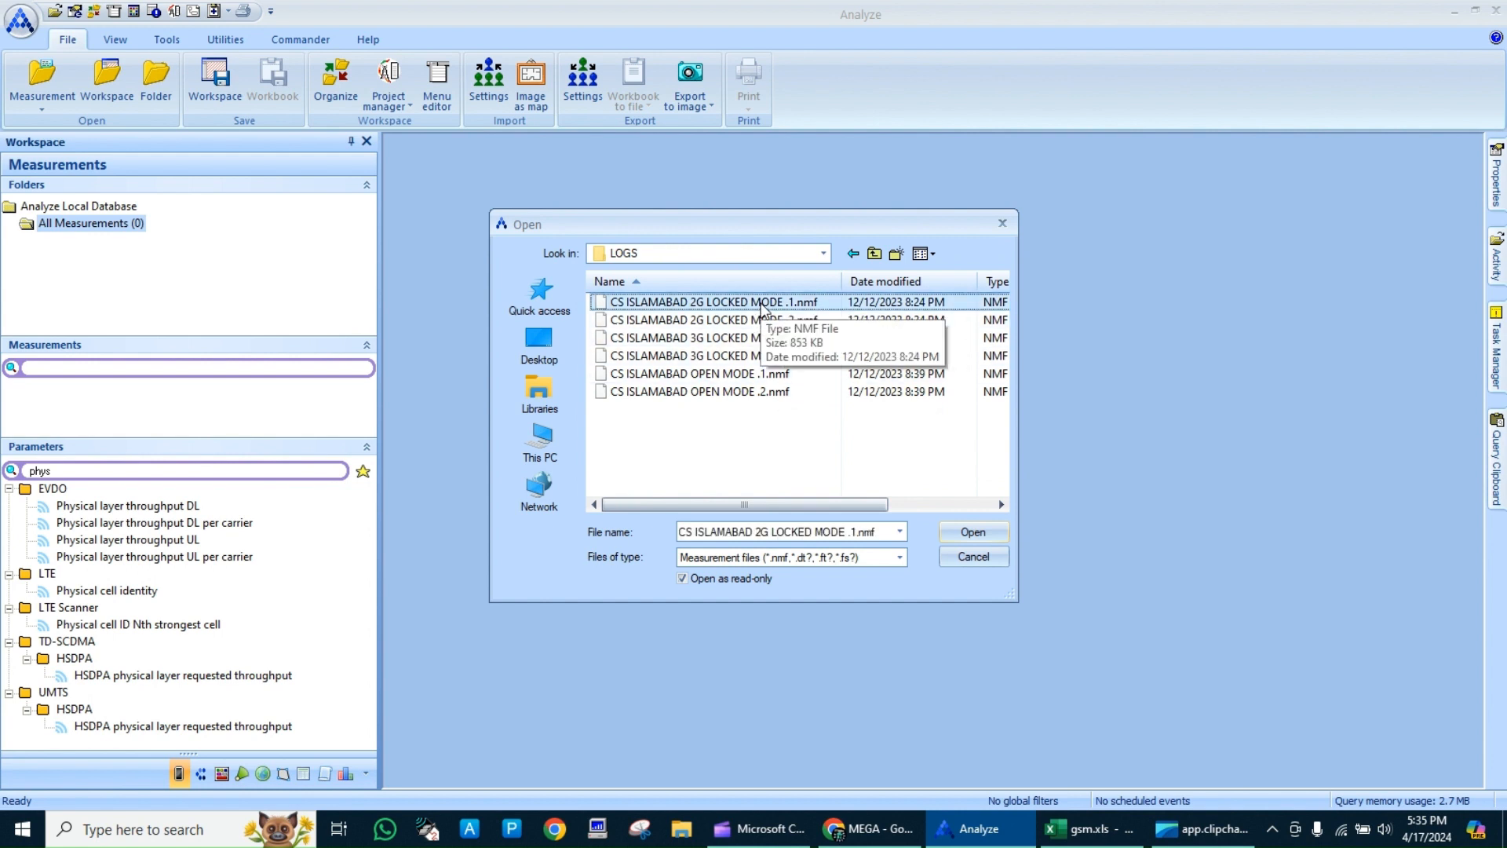
key("shift+Down")
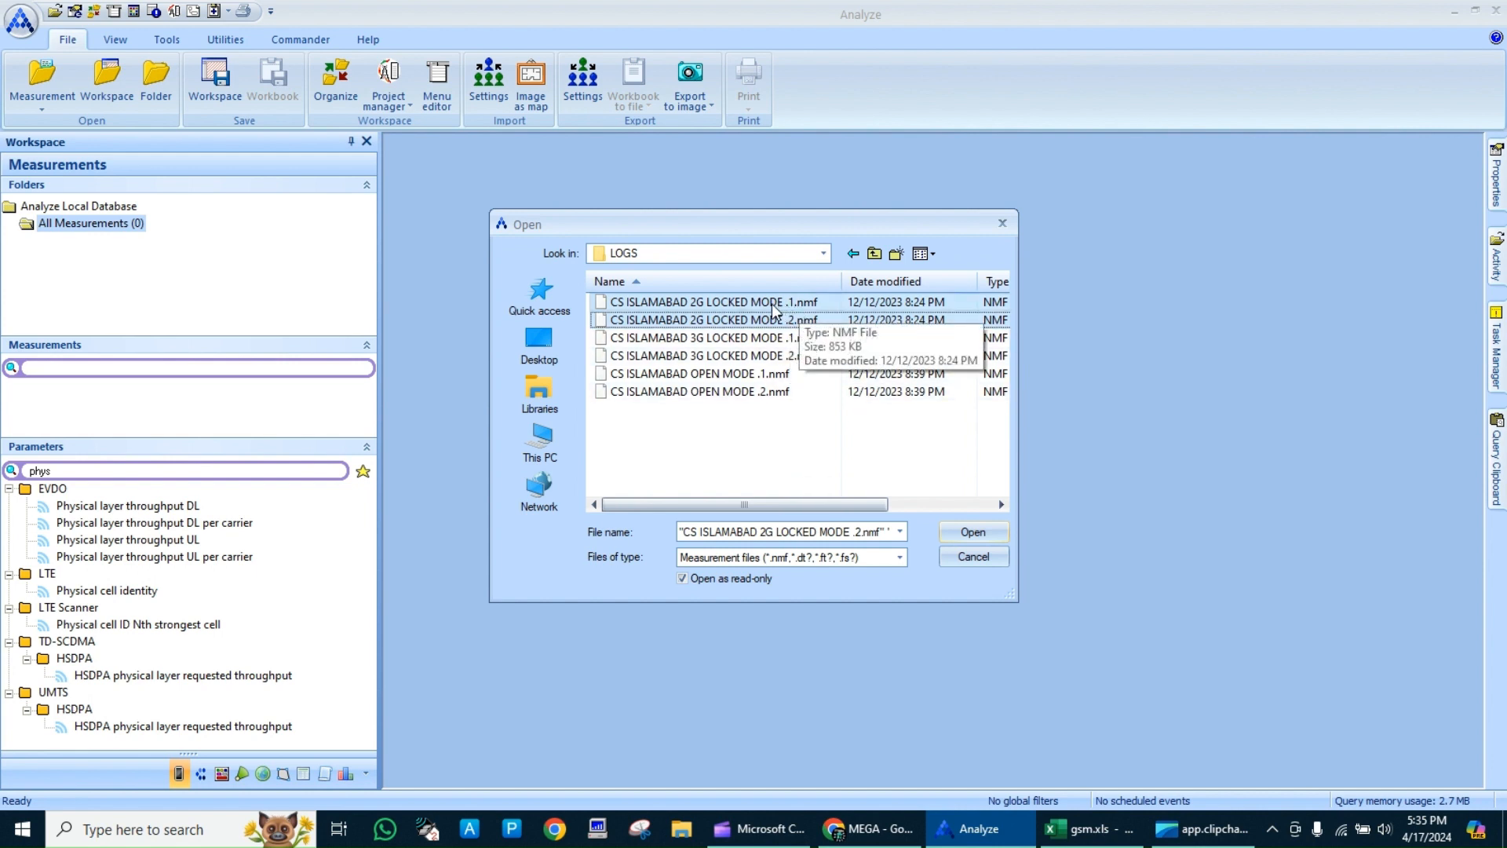
left_click(773, 304)
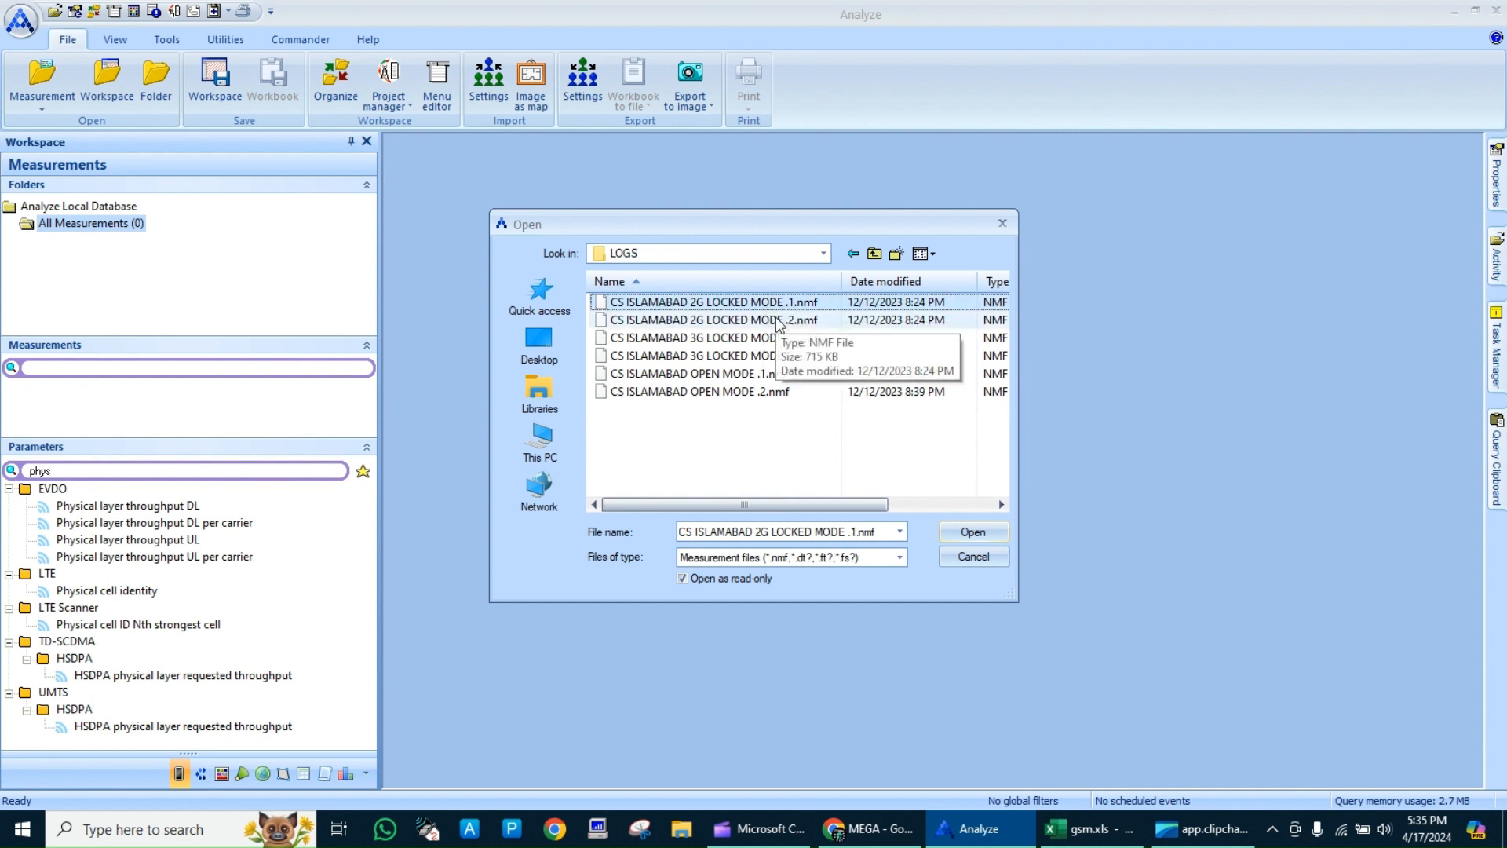
left_click(779, 322, "ctrl")
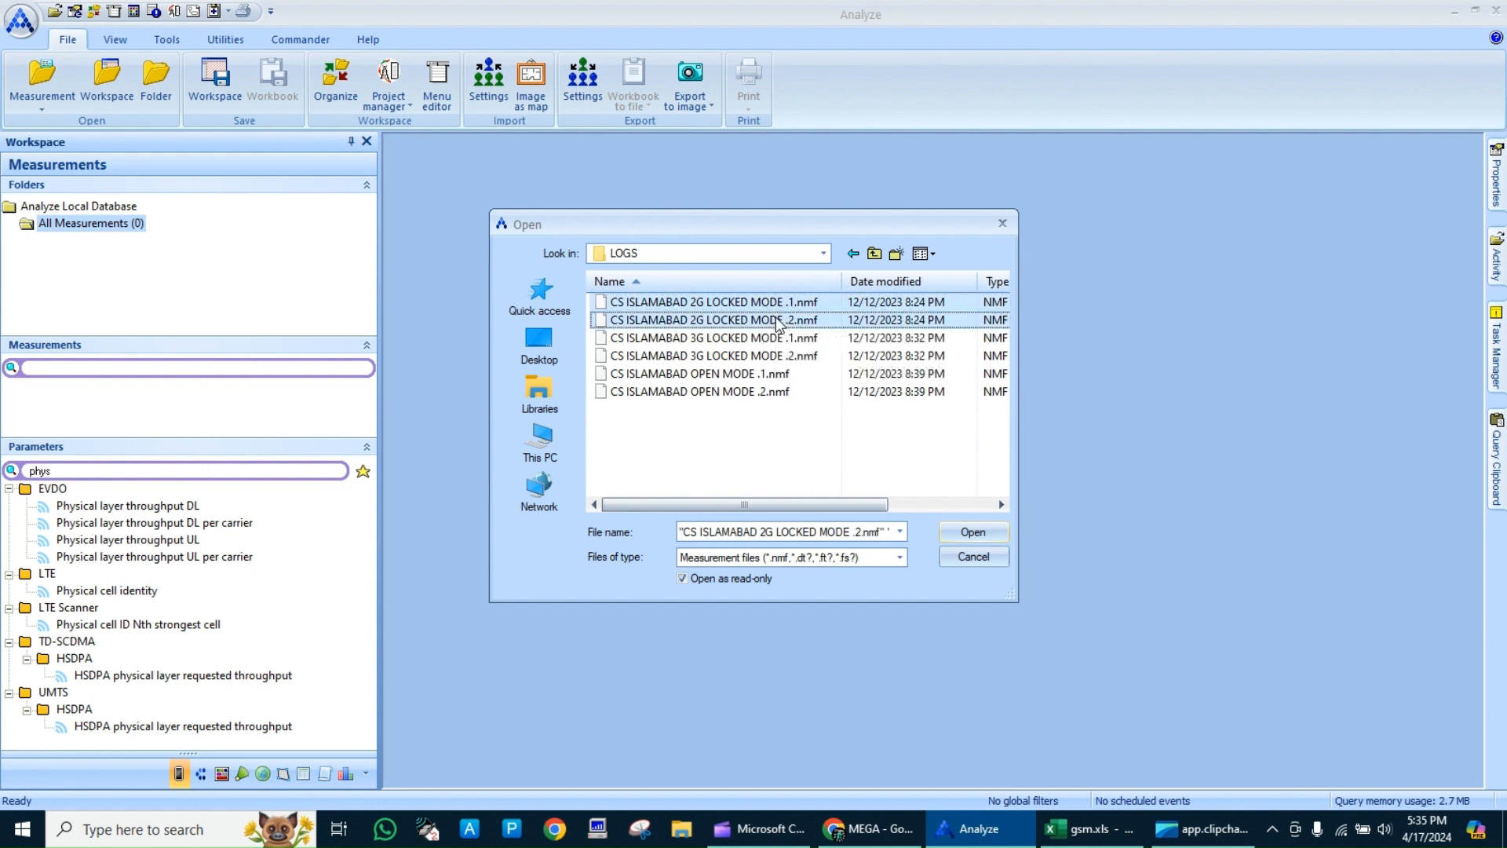
left_click(972, 532)
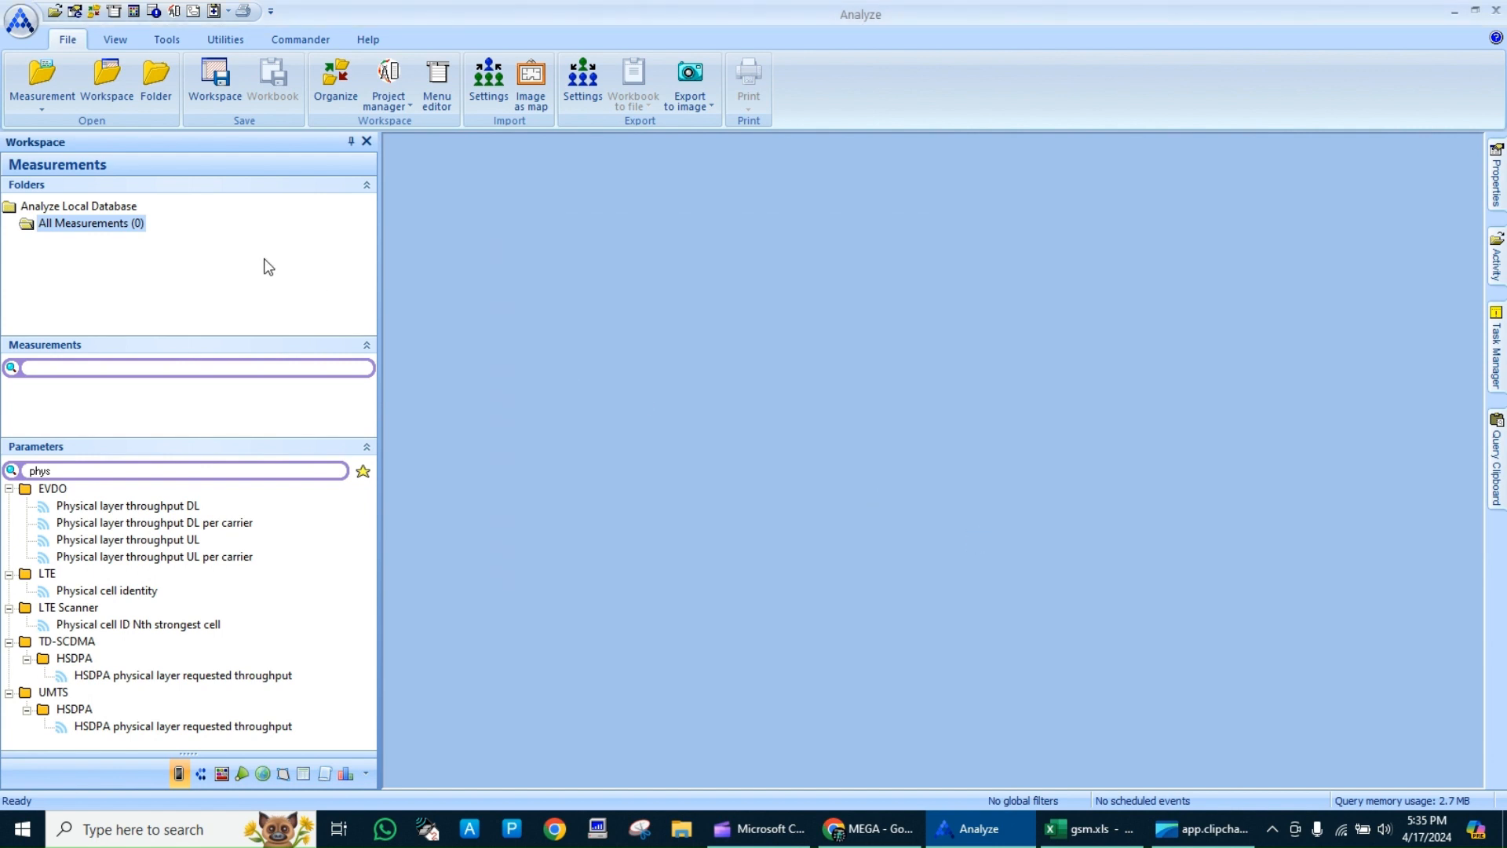
left_click(1495, 263)
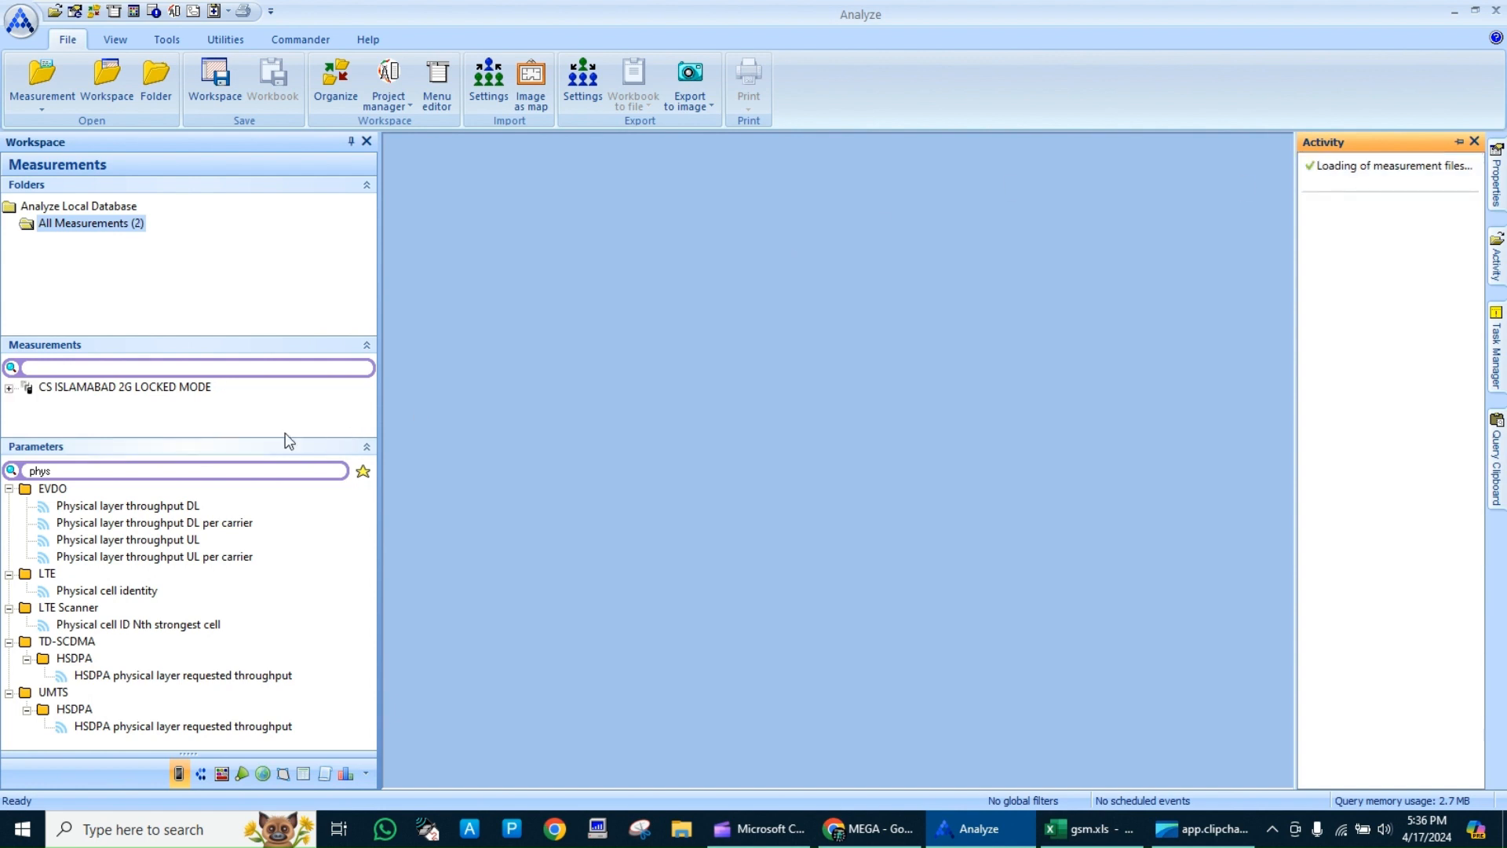
Clear the parameter search filter and look through the parameters in the GSM folder
double_click(142, 470)
key("BackSpace")
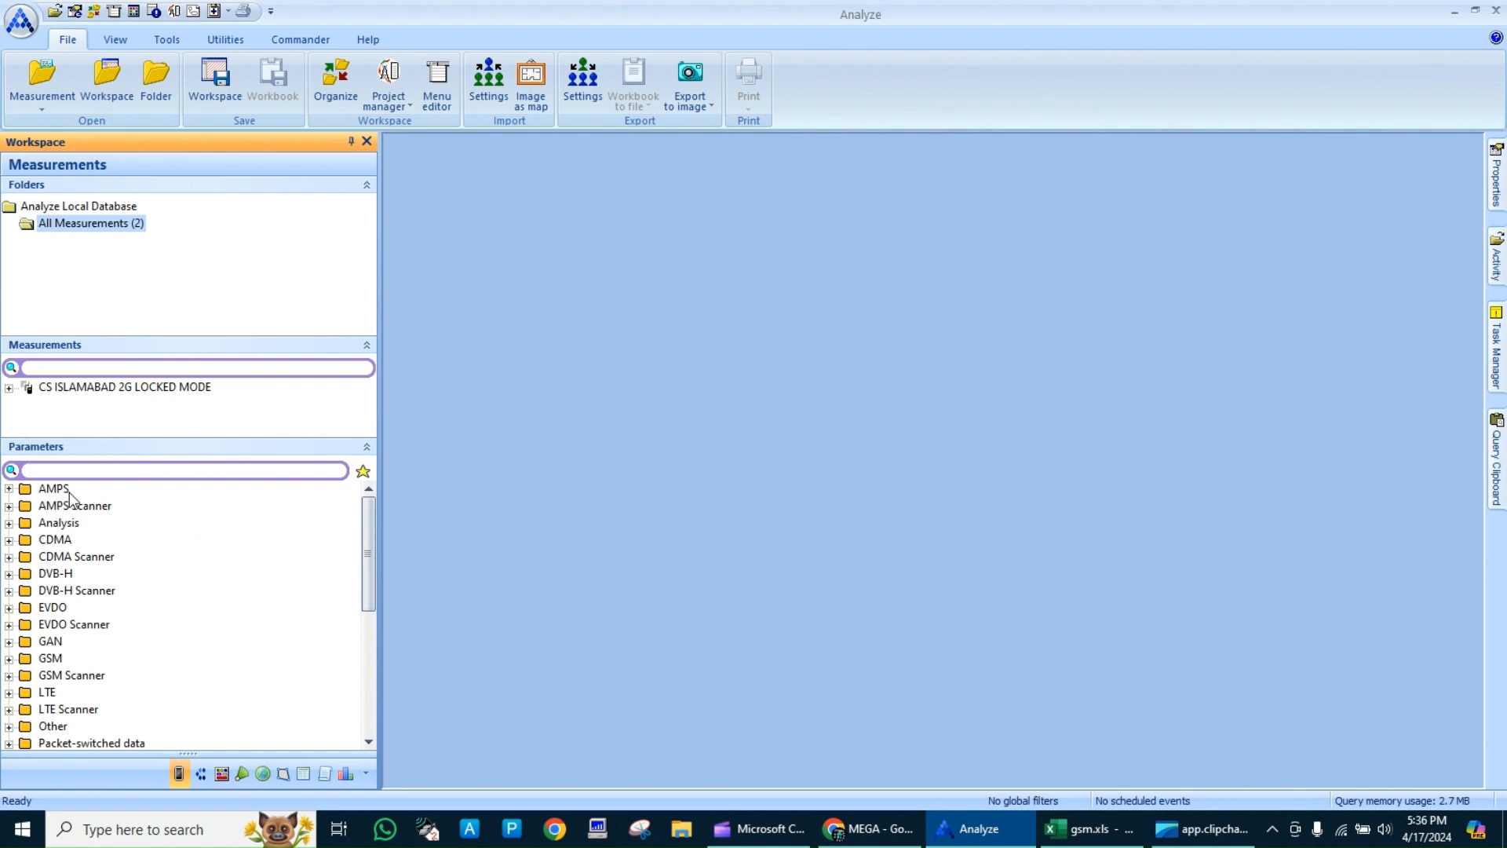
scroll(61, 598, "down", 4)
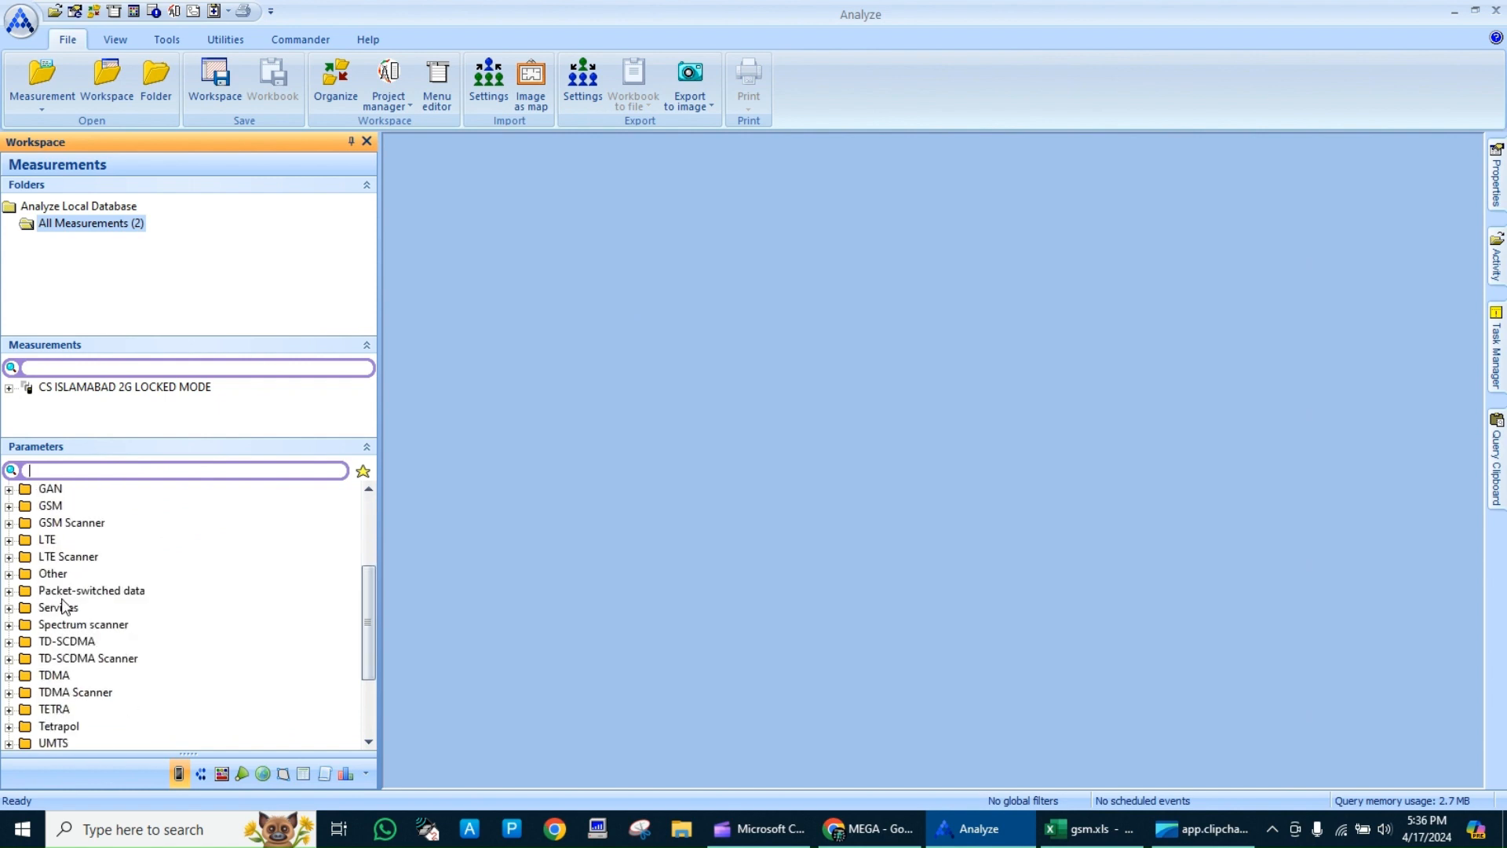
scroll(63, 607, "down", 2)
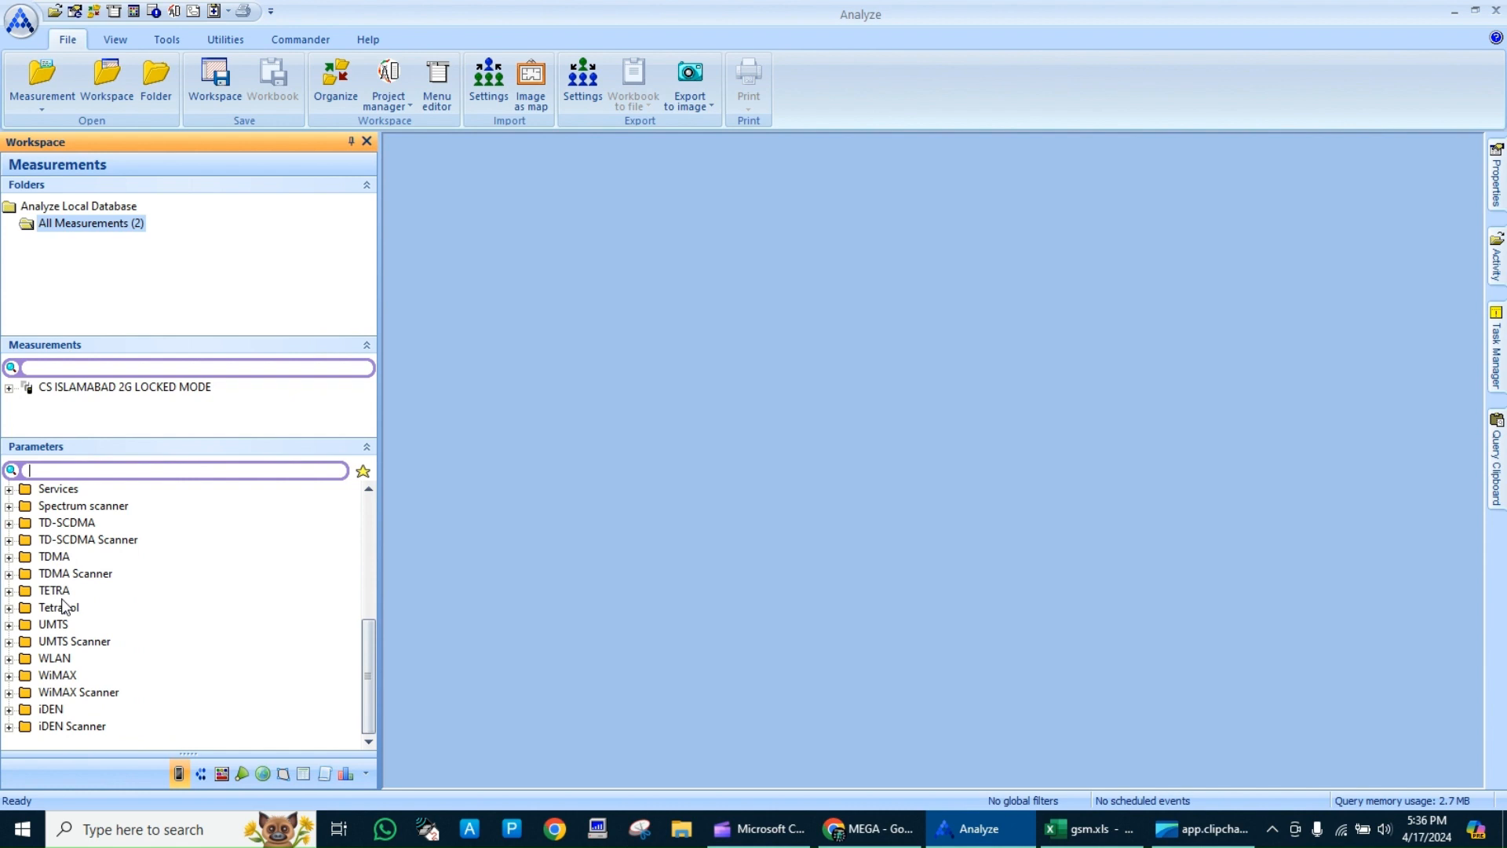
scroll(63, 607, "up", 4)
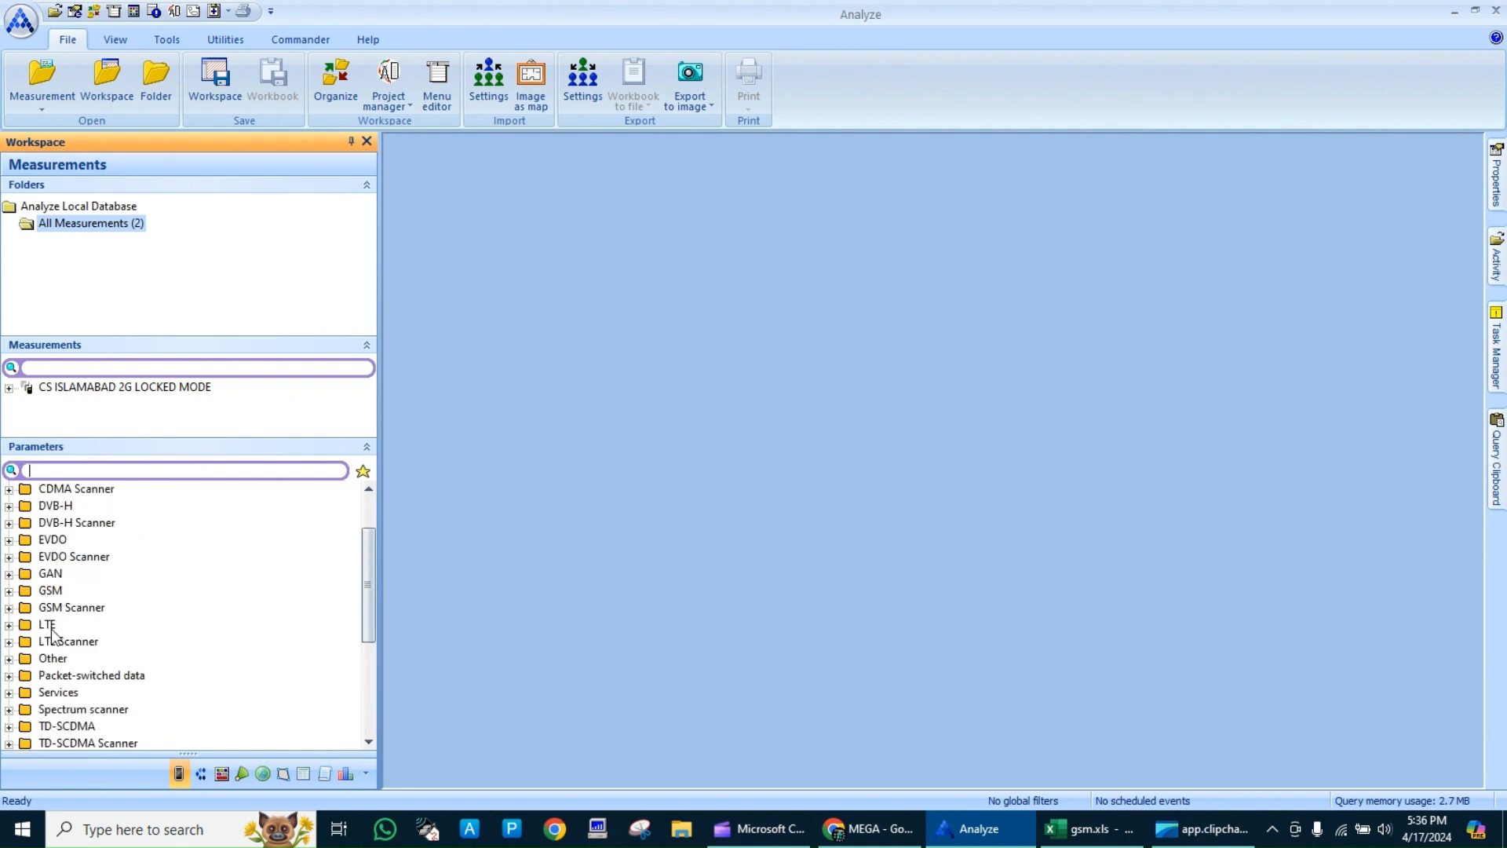
left_click(9, 590)
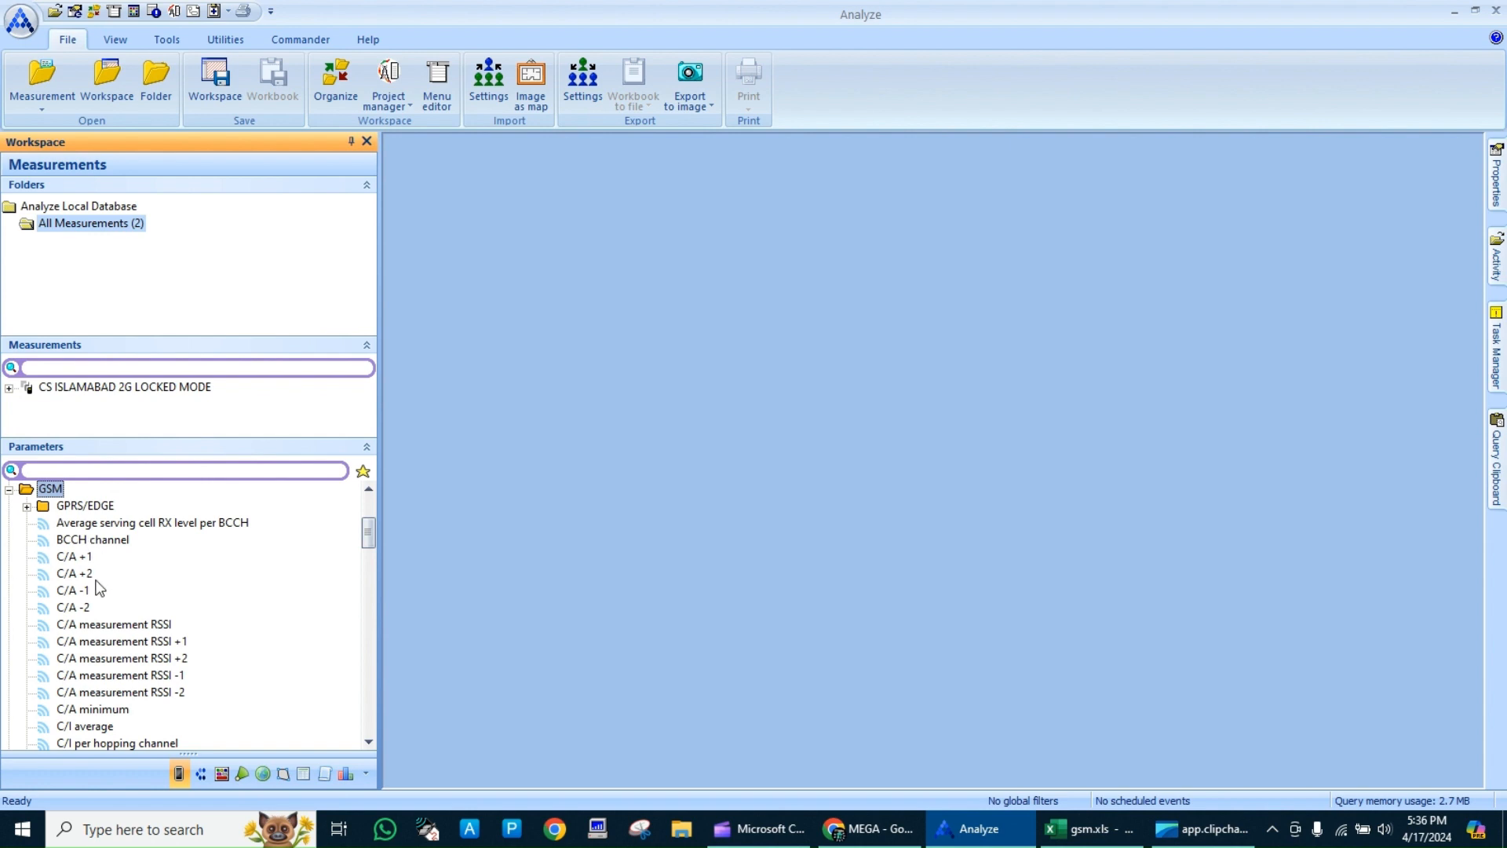
scroll(98, 589, "down", 10)
scroll(98, 588, "down", 10)
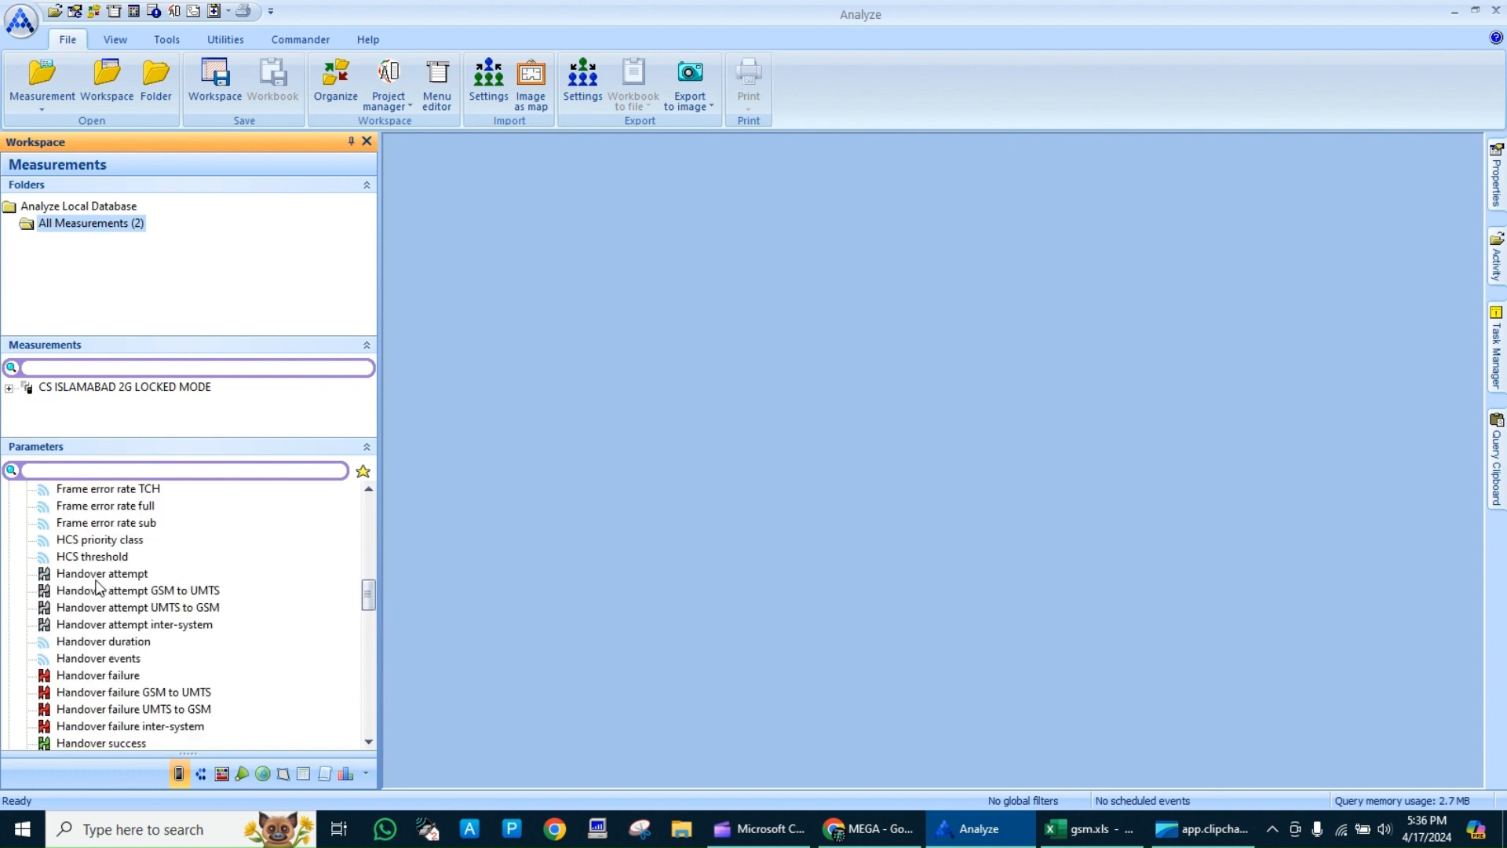
scroll(98, 589, "up", 20)
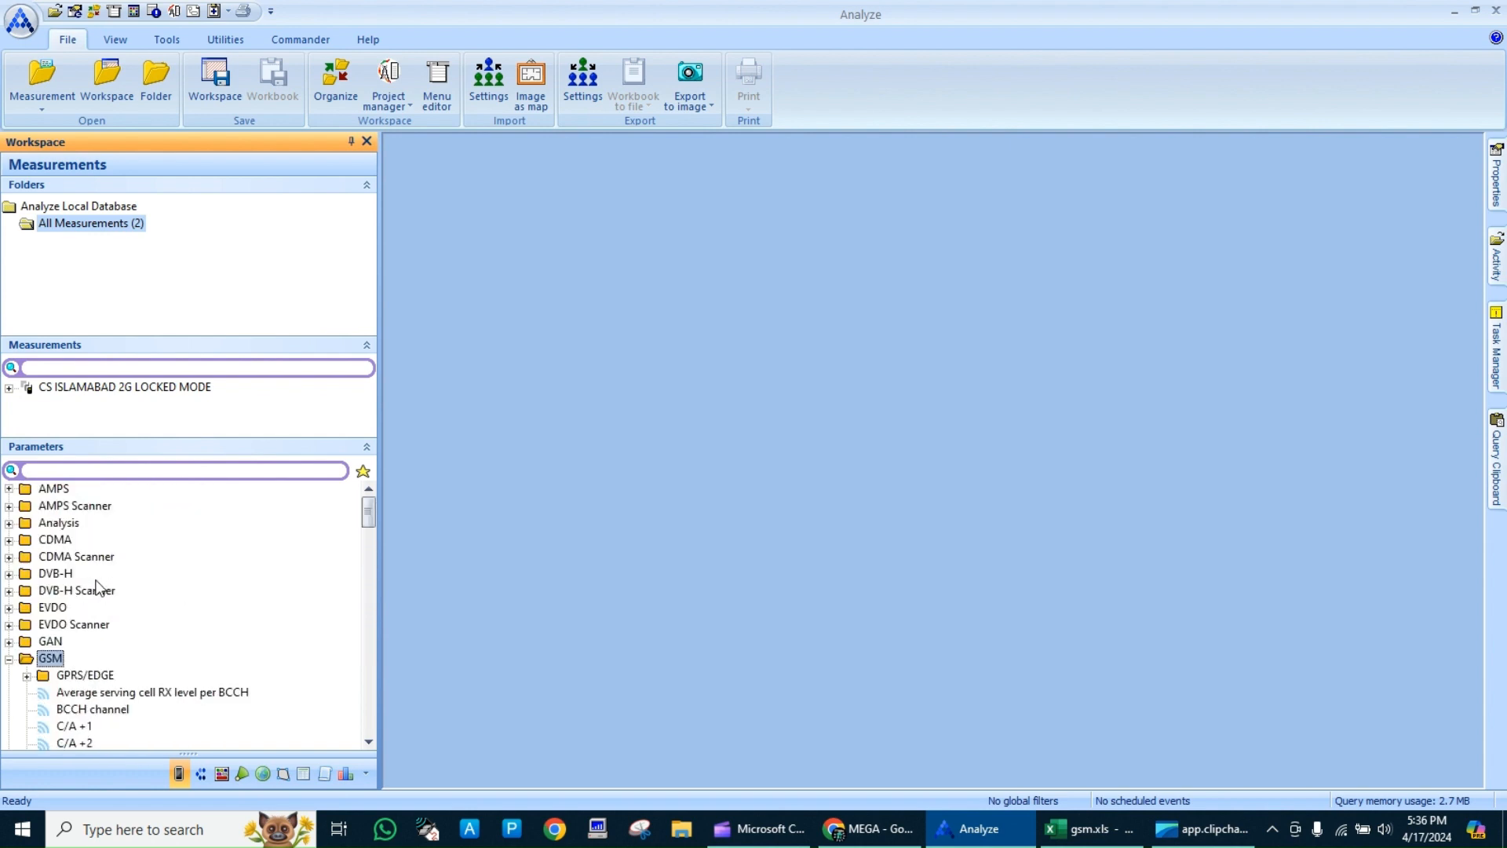
Expand the CS ISLAMABAD 2G LOCKED MODE measurement to list its two files and enlarge the measurement list area
double_click(166, 386)
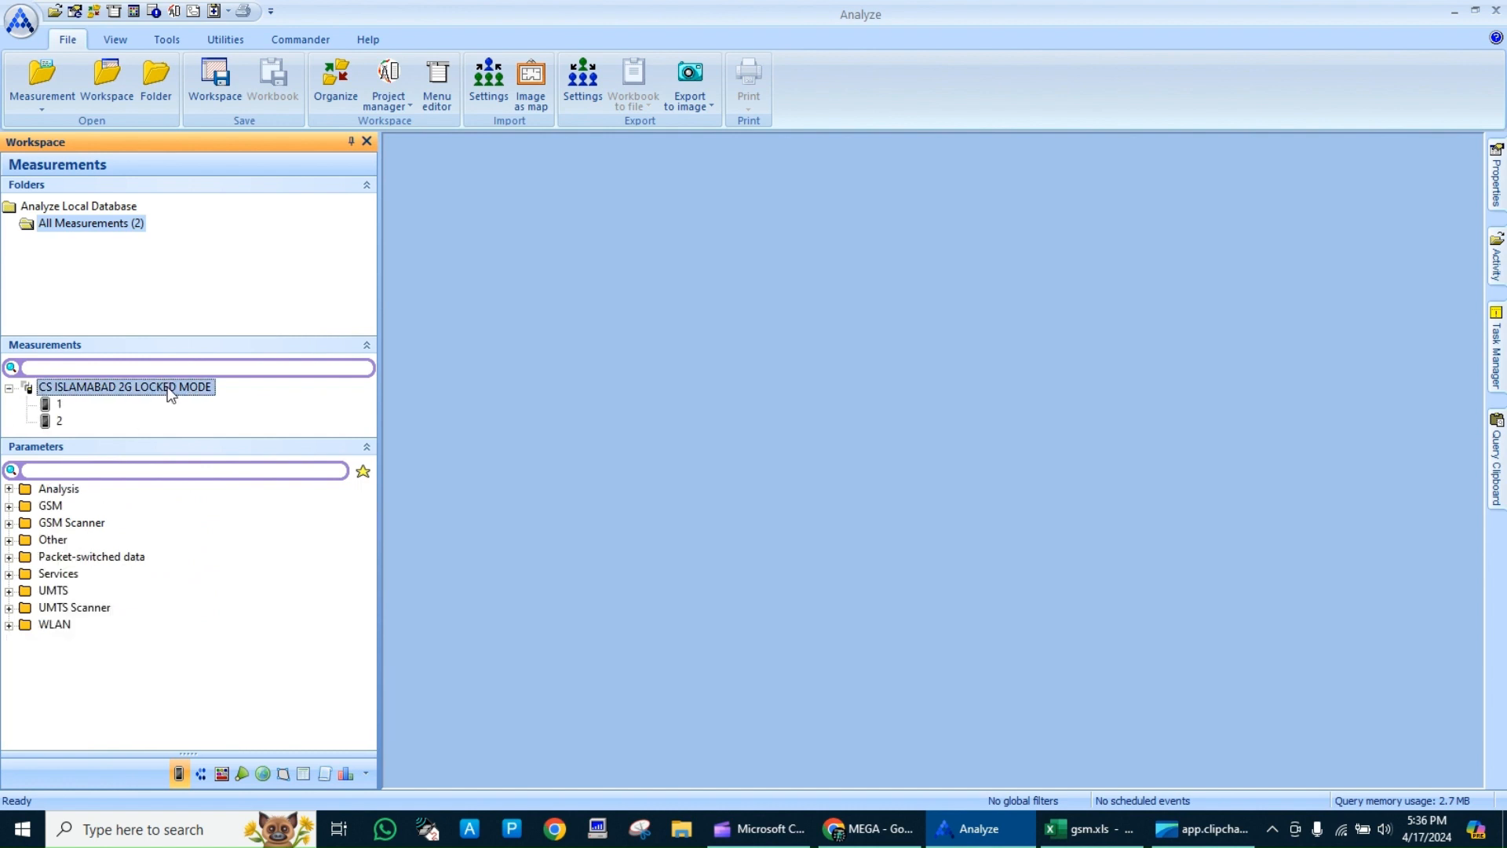
mouse_move(56, 411)
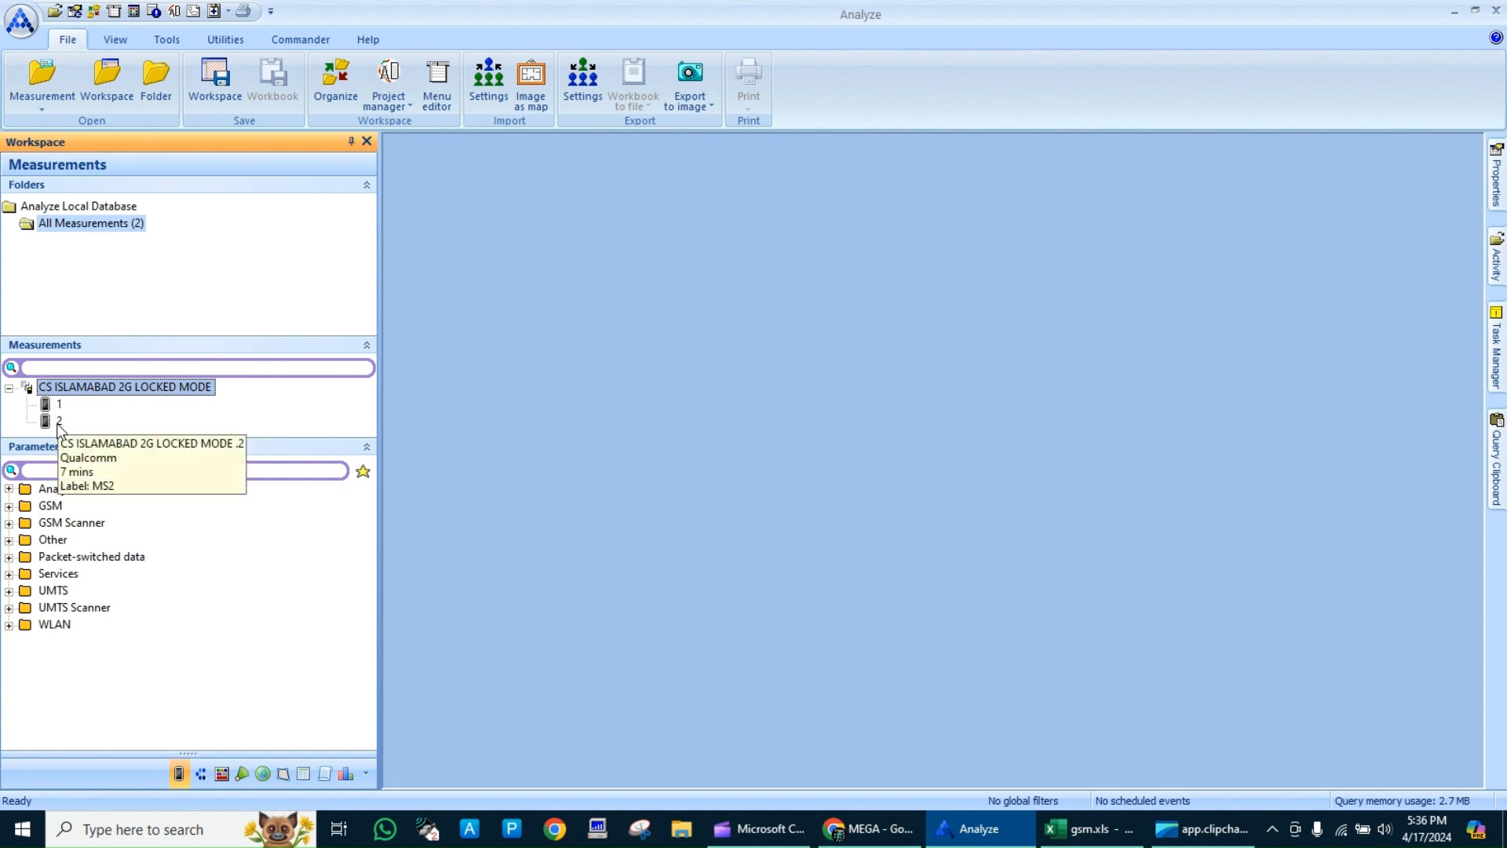
left_click(94, 366)
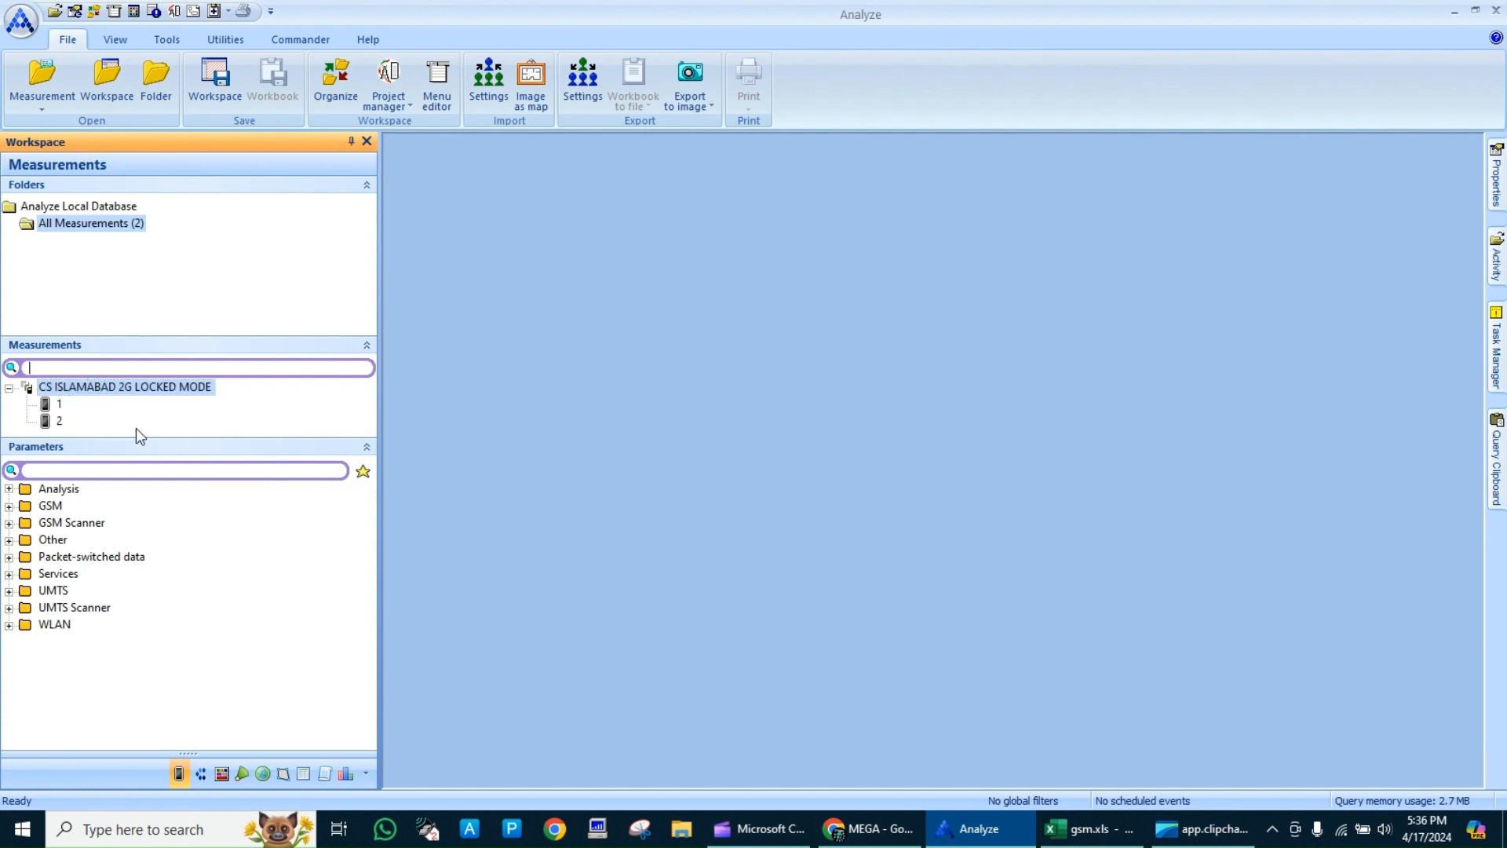
left_click_drag(153, 437, 152, 508)
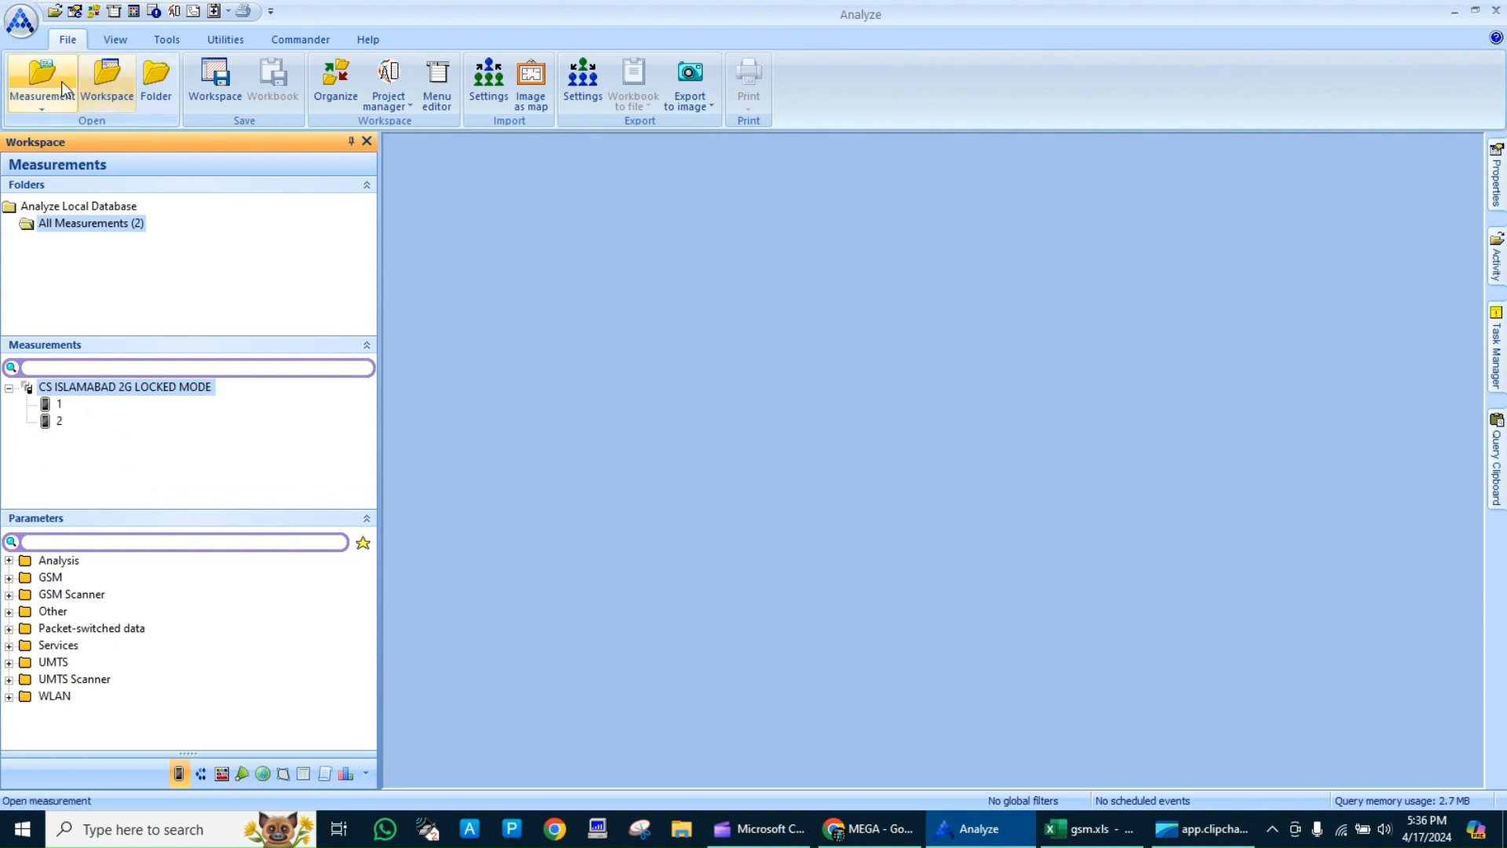
Start opening another measurement and browse from the Desktop through PTA TESTING NORTH and 2. TAXLA to the LOGS folder
left_click(49, 106)
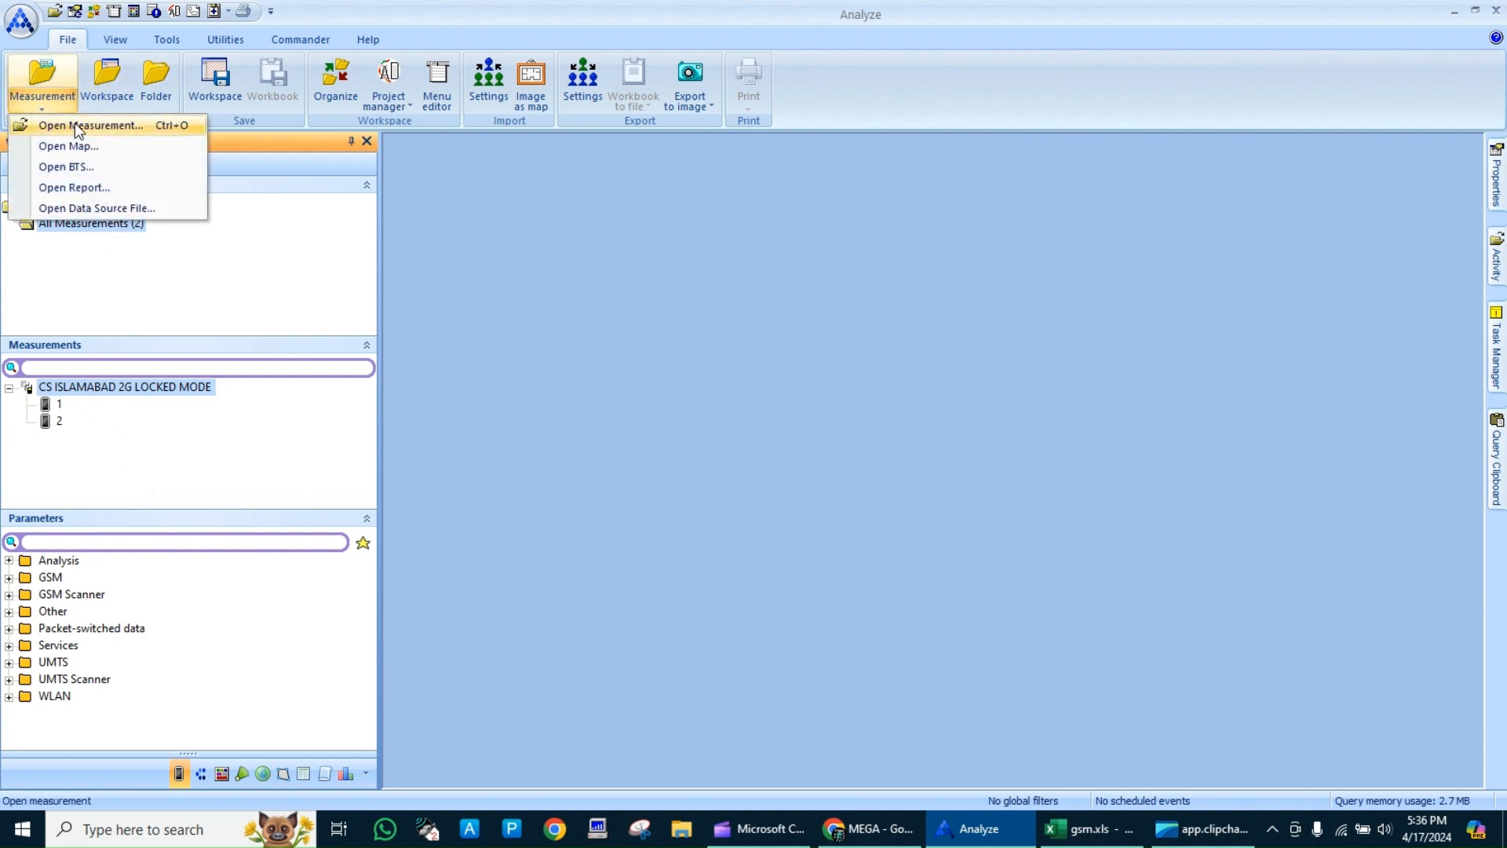
left_click(74, 124)
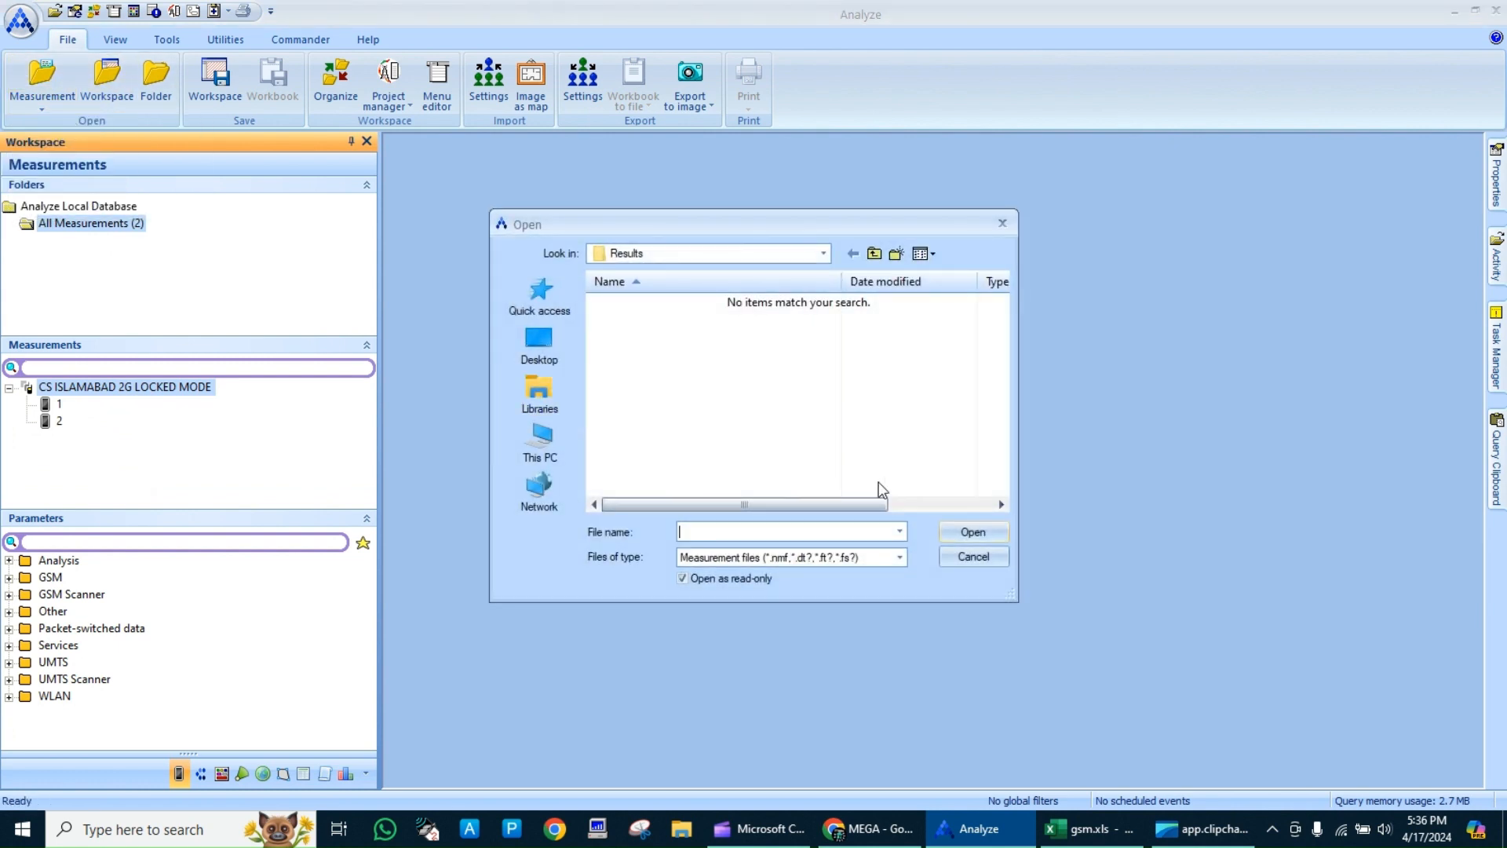
left_click(556, 345)
scroll(769, 431, "down", 5)
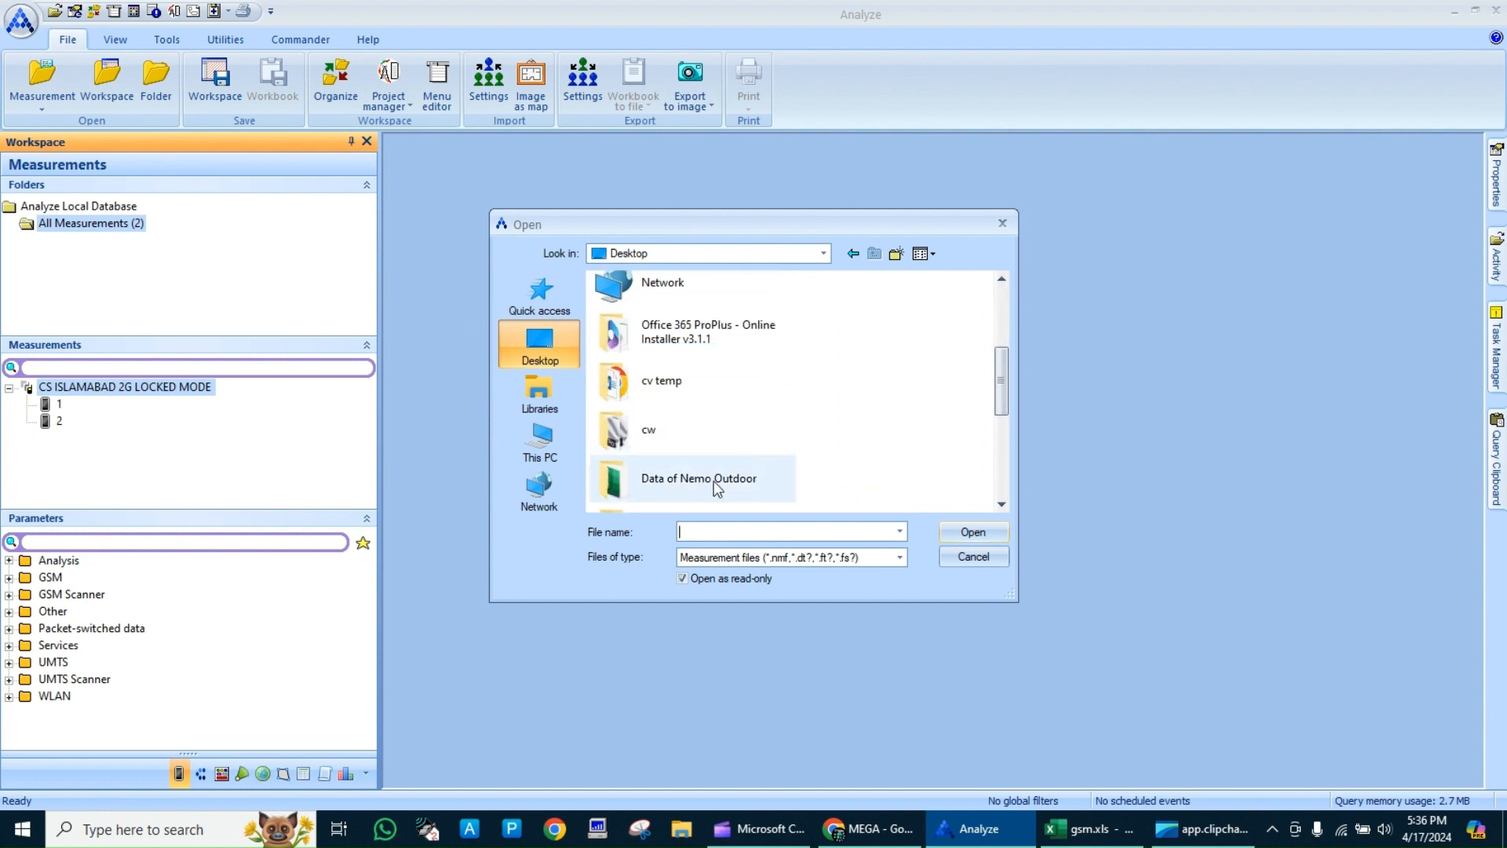
scroll(715, 486, "down", 2)
scroll(719, 436, "down", 1)
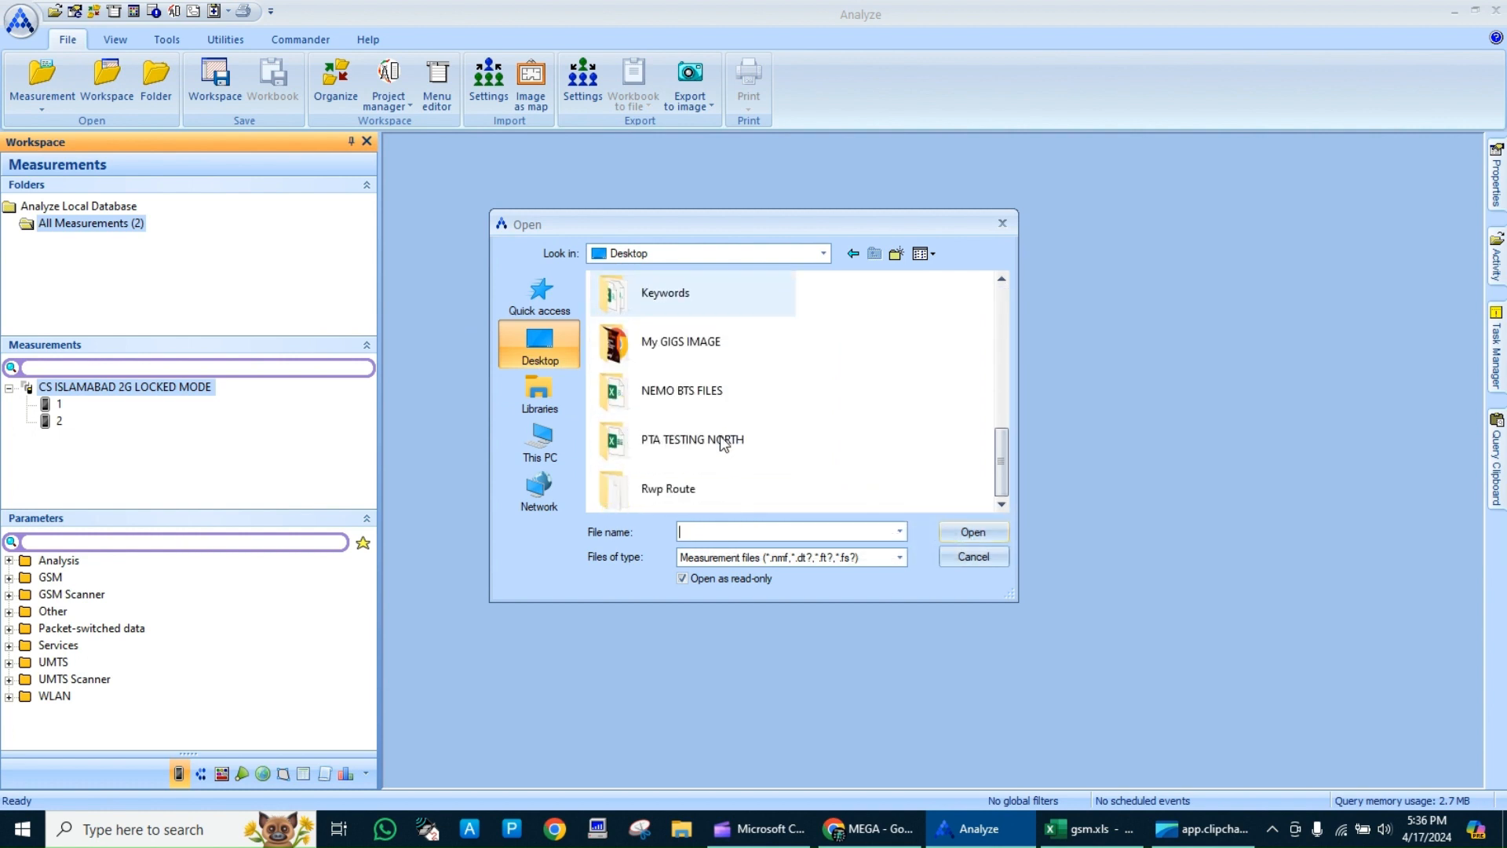
double_click(719, 436)
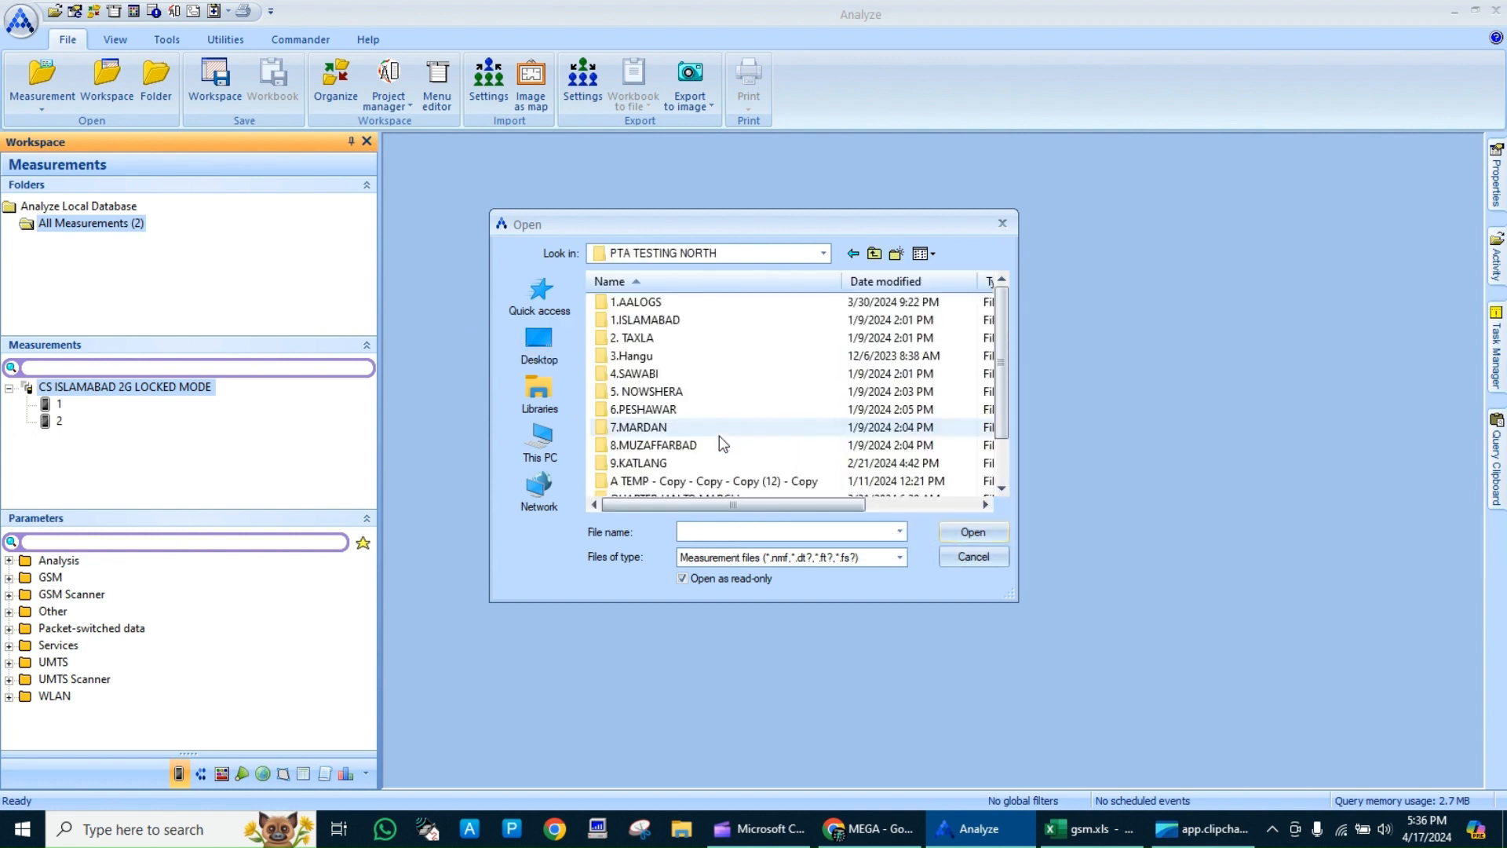
double_click(673, 335)
double_click(667, 305)
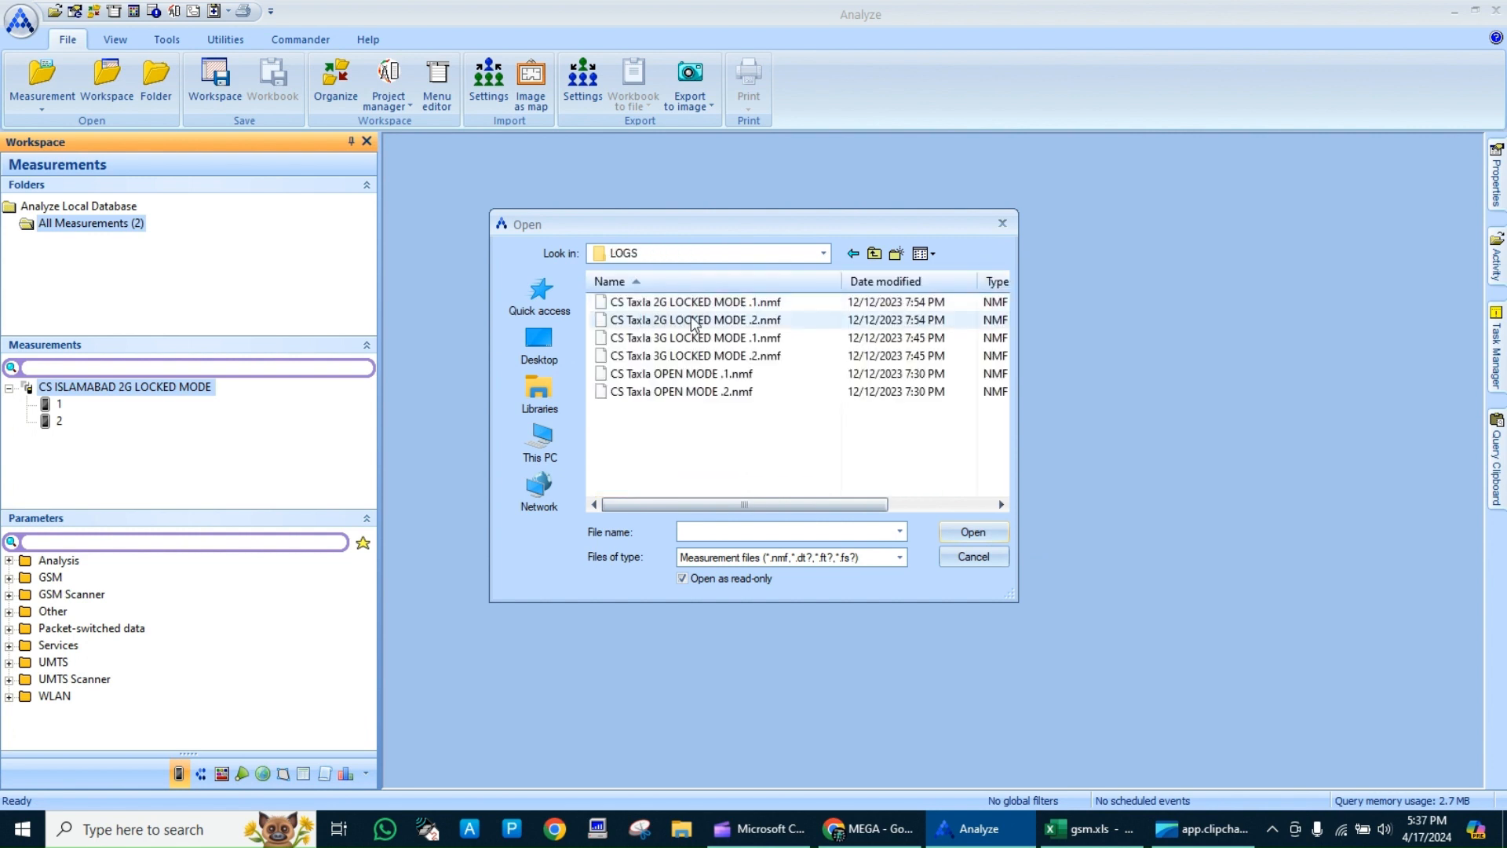
Load CS Taxla 2G LOCKED MODE .1.nmf and .2.nmf and expand their measurement group
left_click(718, 310)
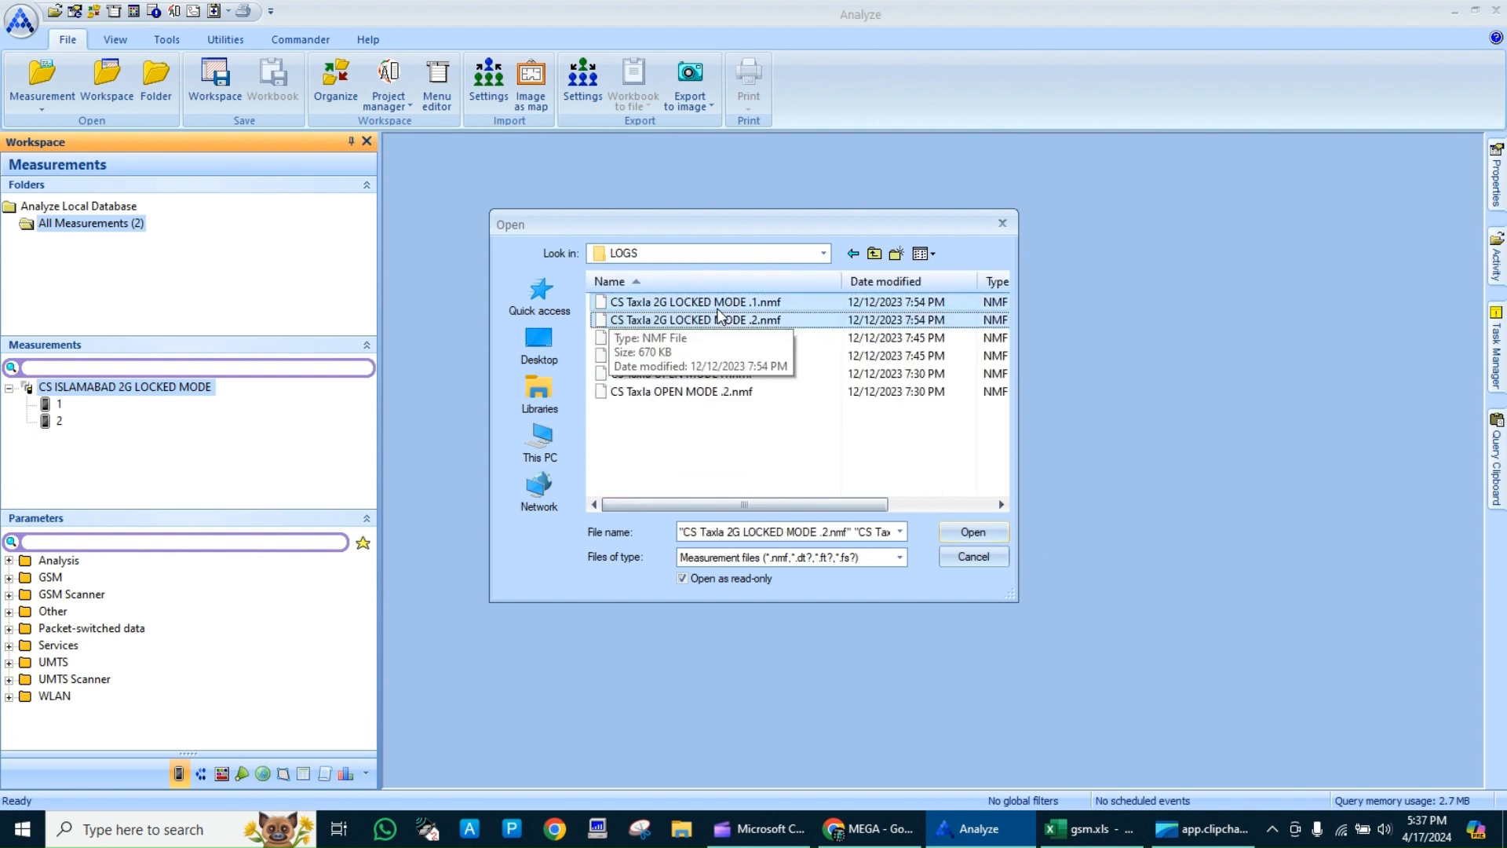
double_click(717, 308)
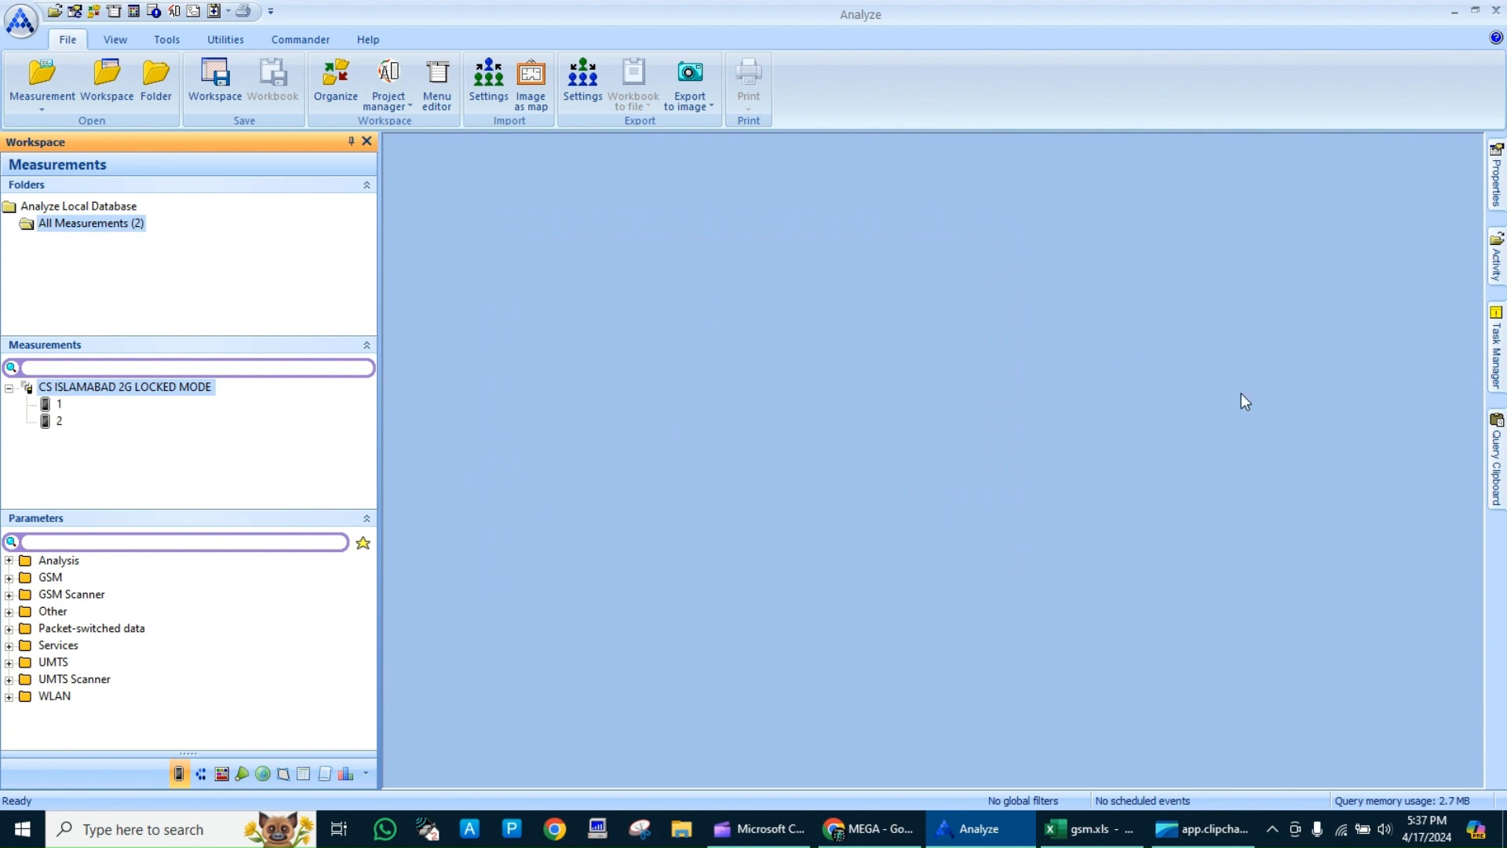
mouse_move(1505, 274)
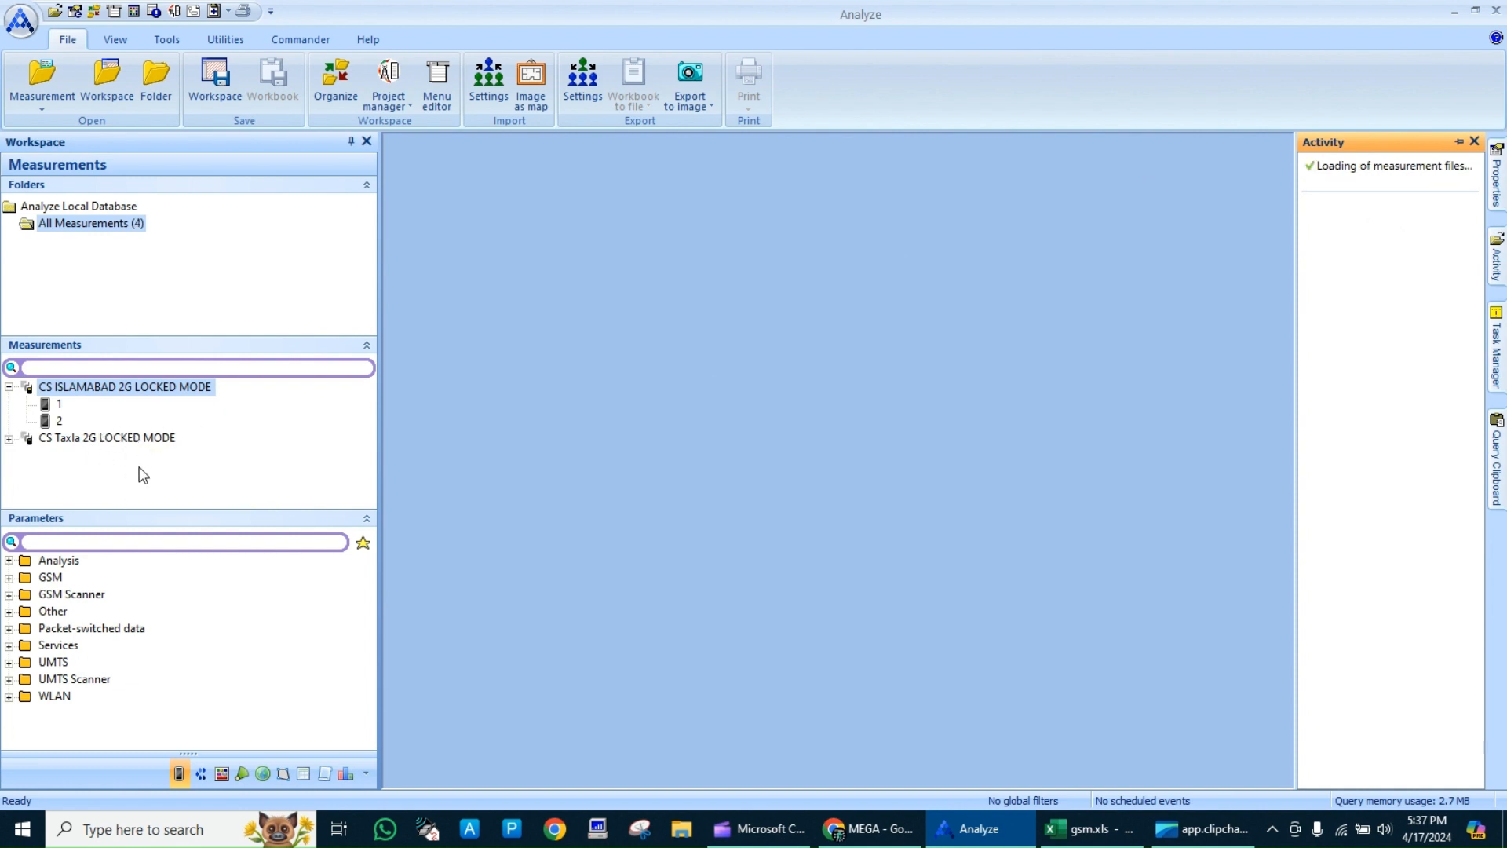
double_click(55, 438)
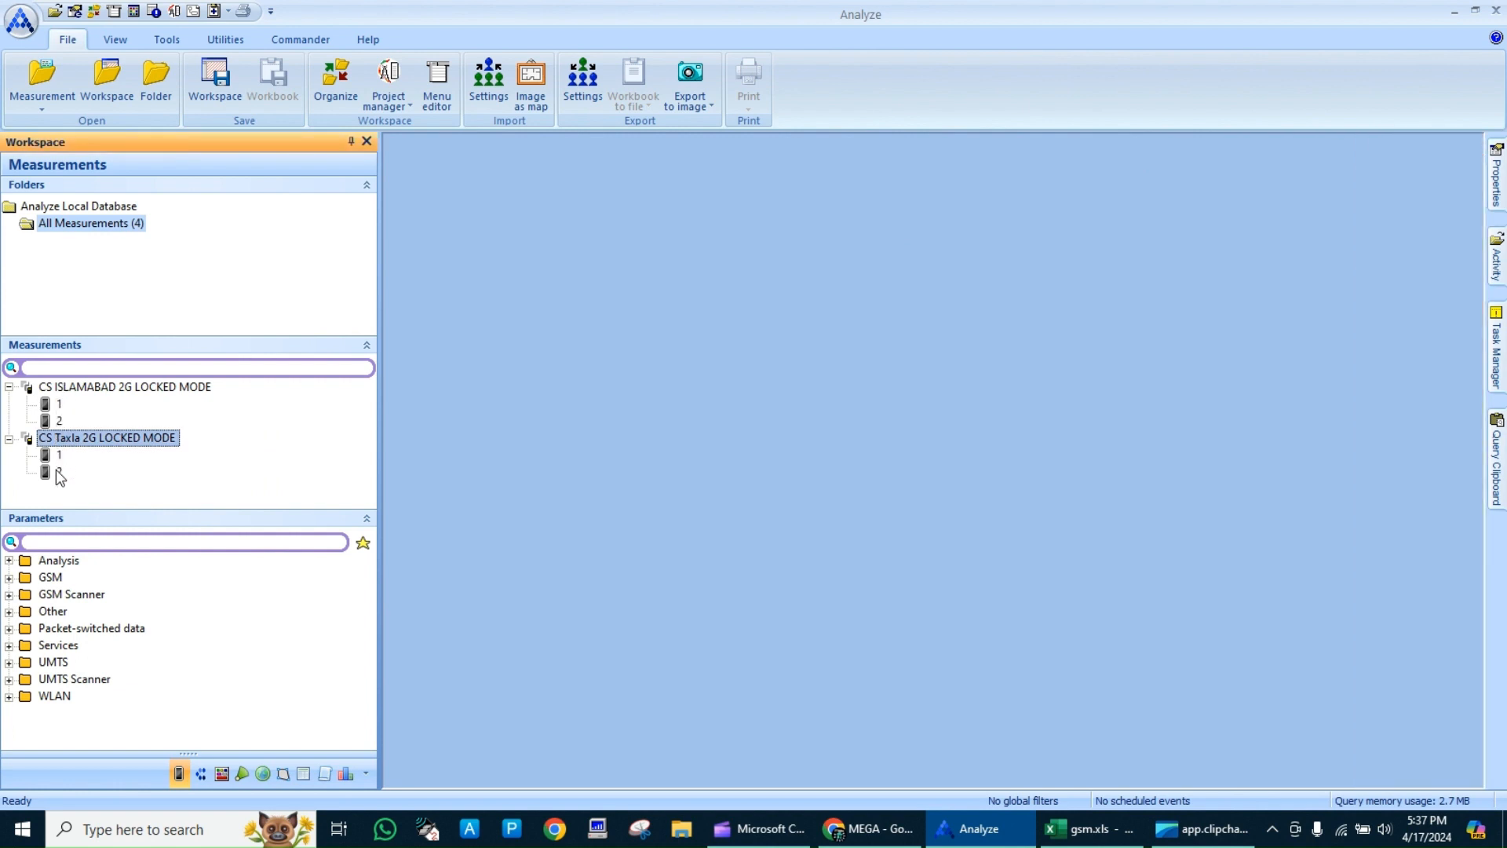
Filter the measurement list by ".1"
left_click(94, 365)
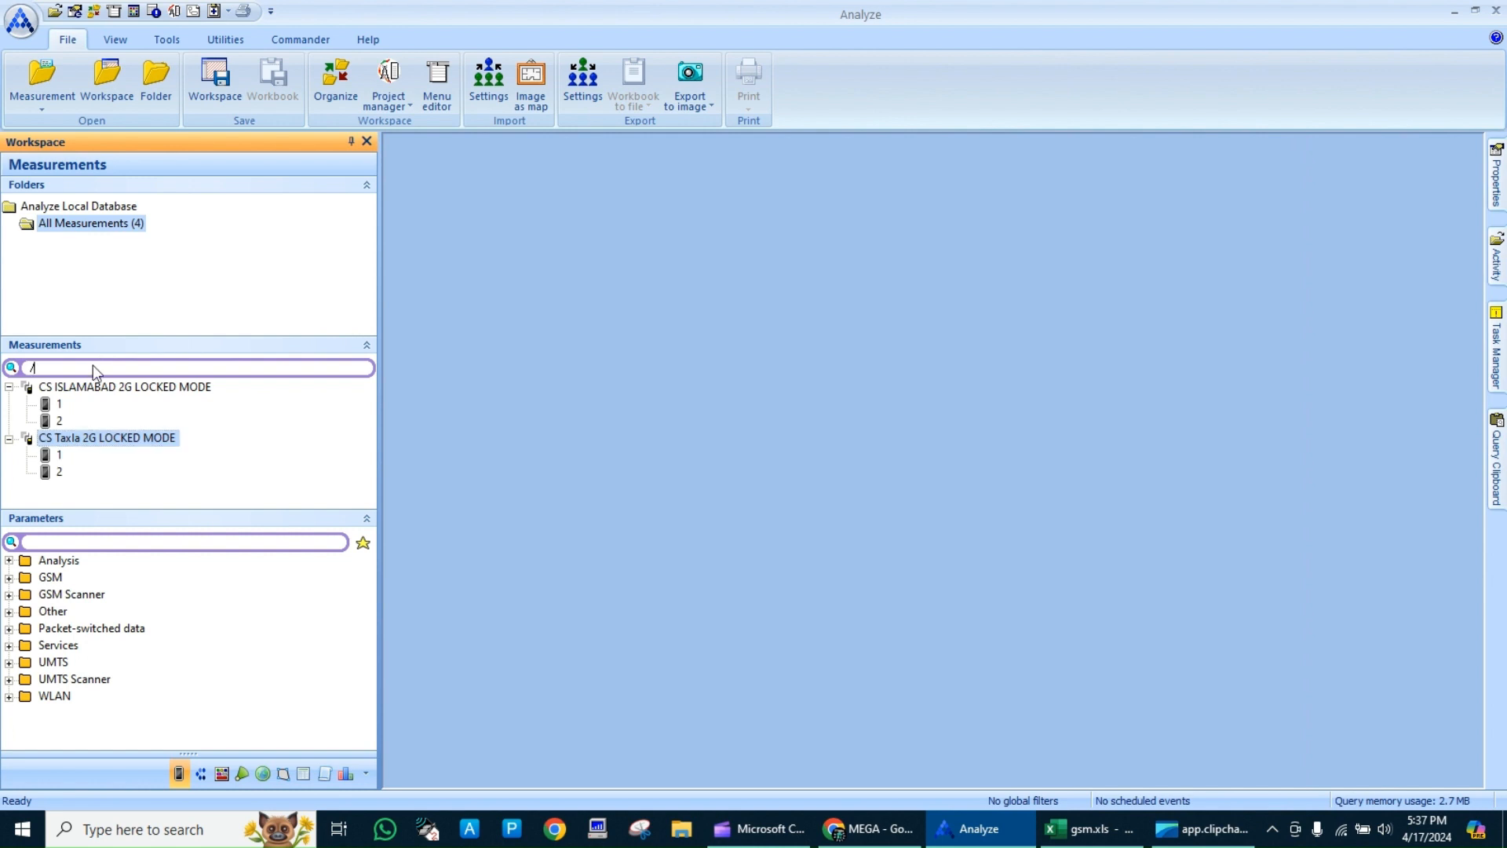
type(".")
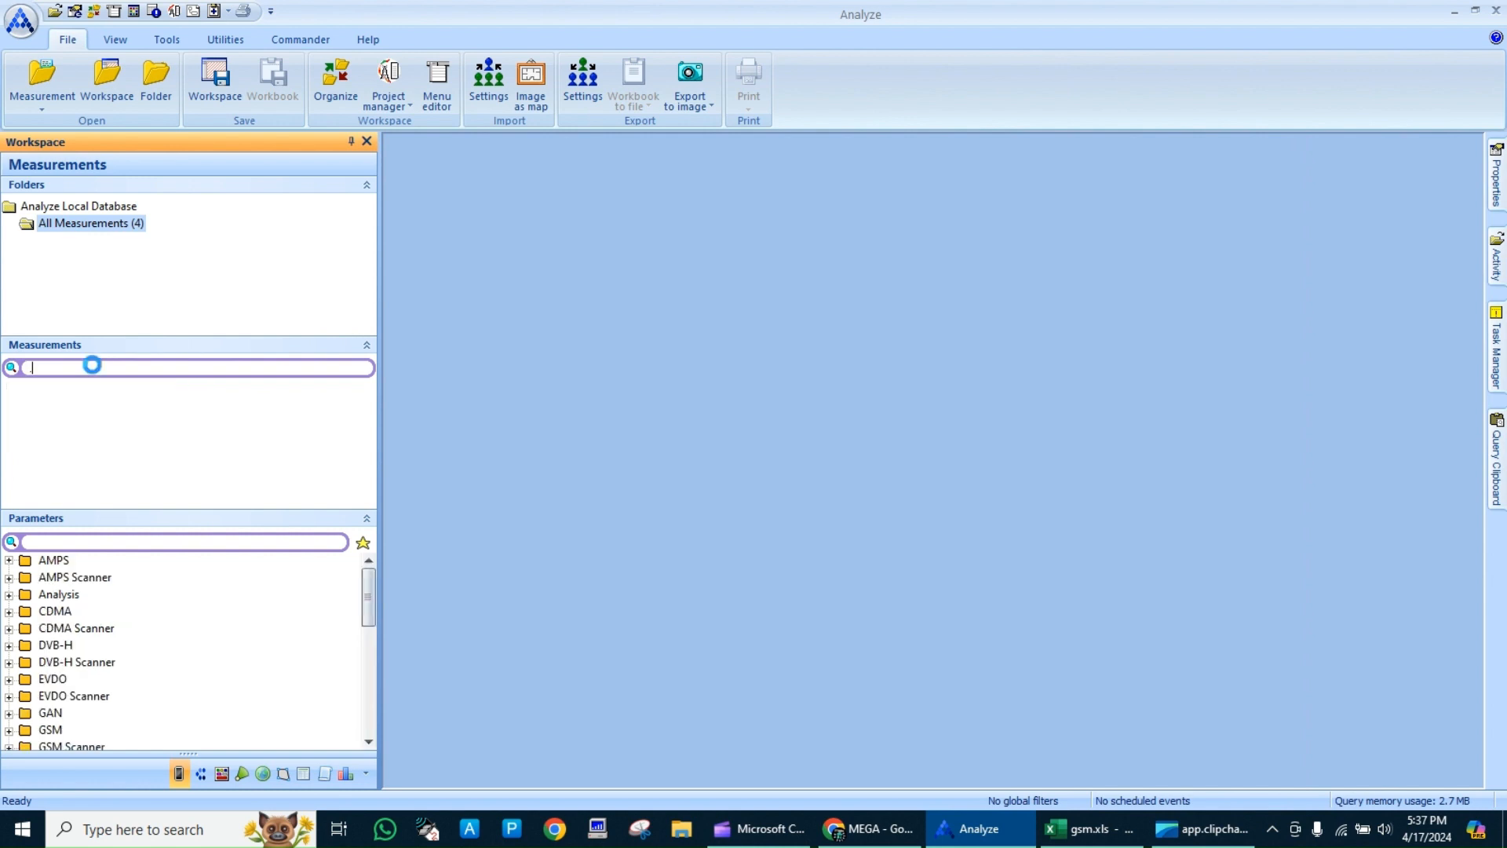
type("1")
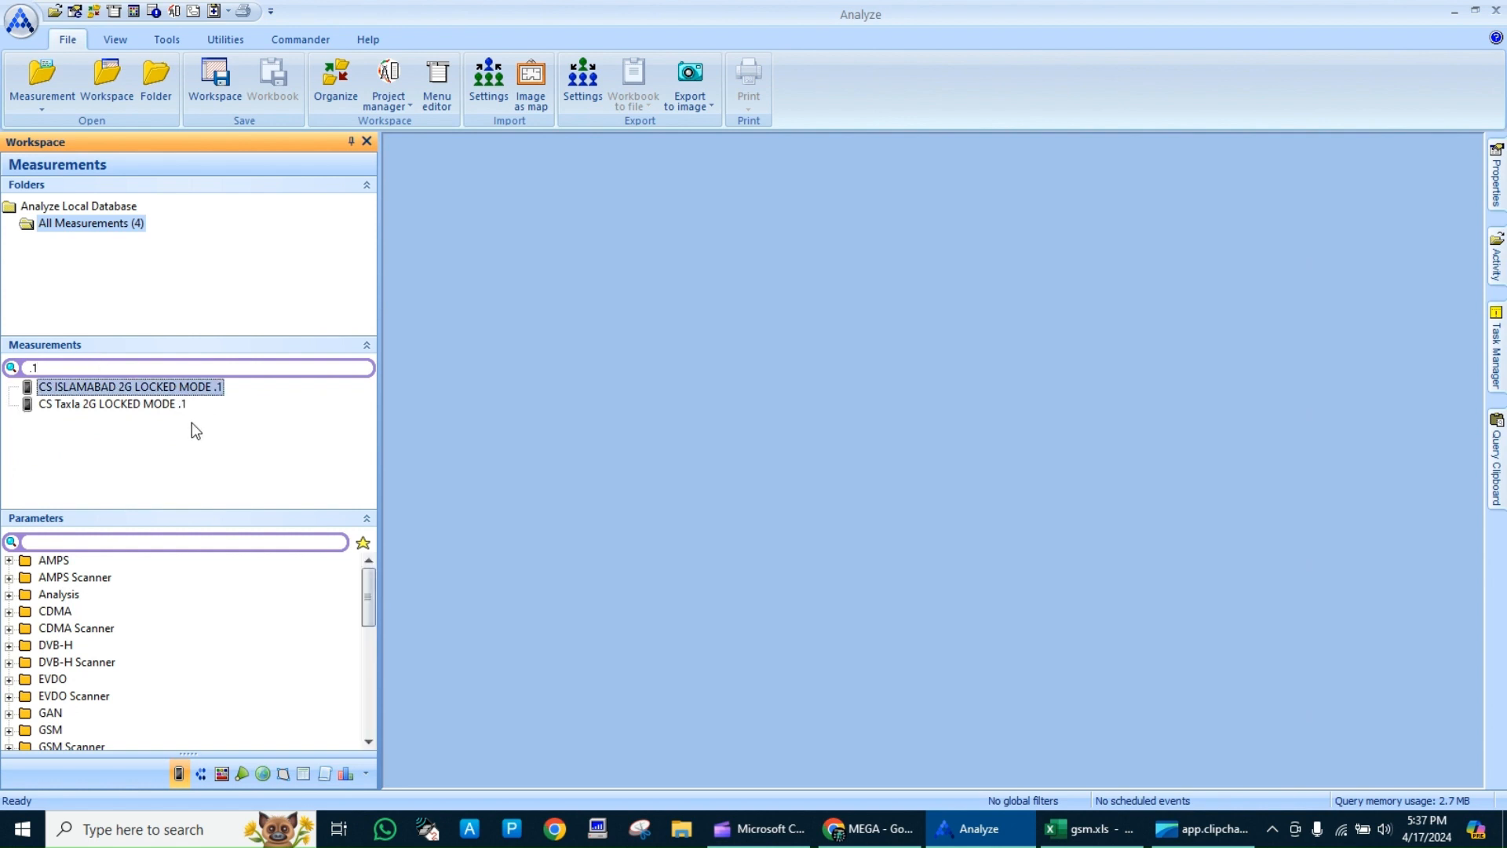
Combine the Islamabad and Taxla .1 measurements into a joined measurement titled "CS MS1 ISB and TAXLA"
left_click_drag(192, 422, 145, 390)
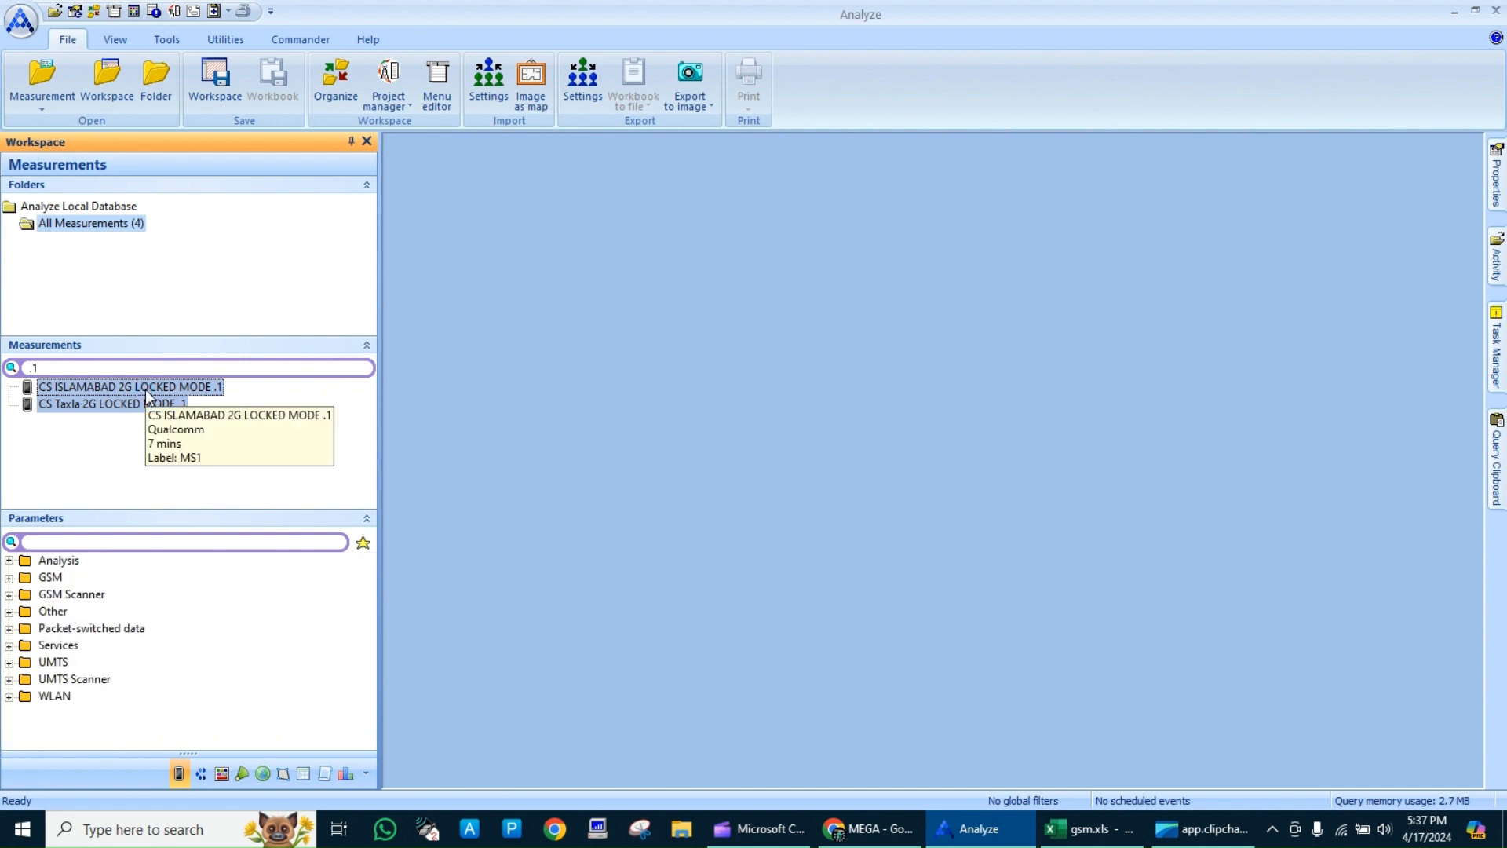
right_click(146, 393)
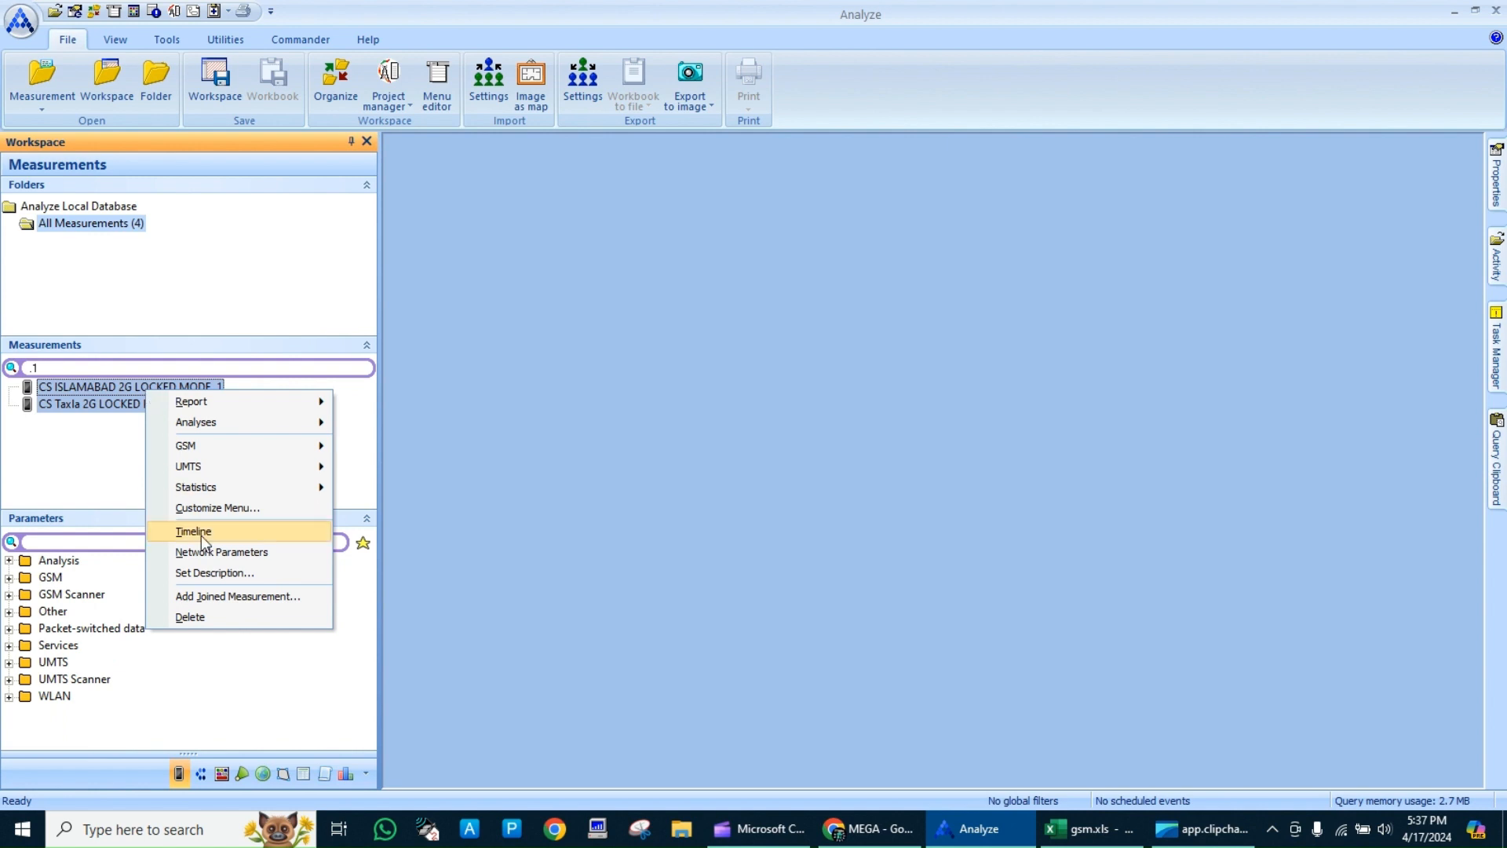
mouse_move(202, 402)
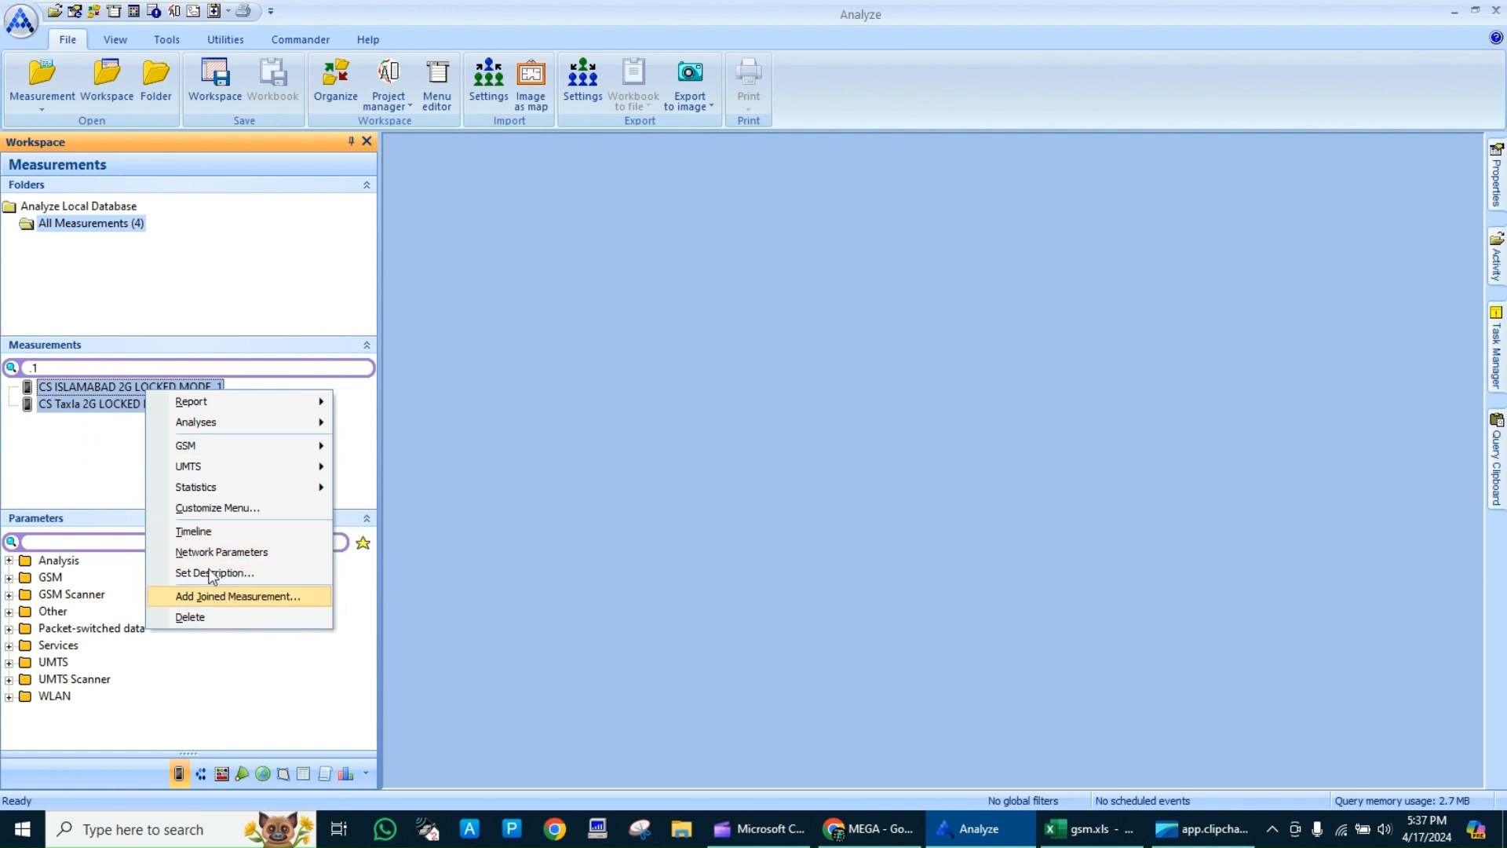
right_click(94, 389)
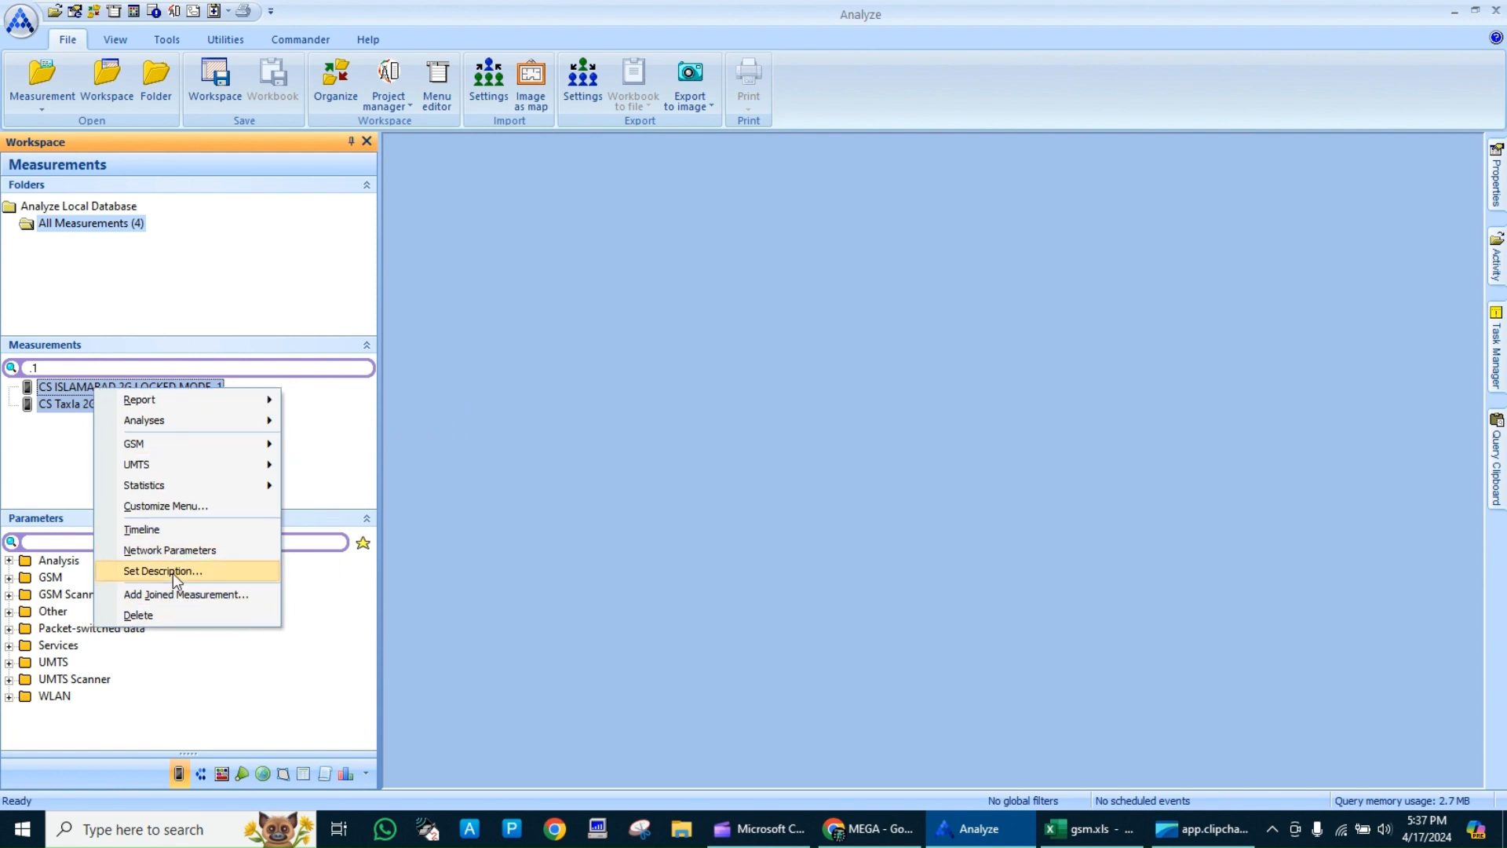
left_click(186, 593)
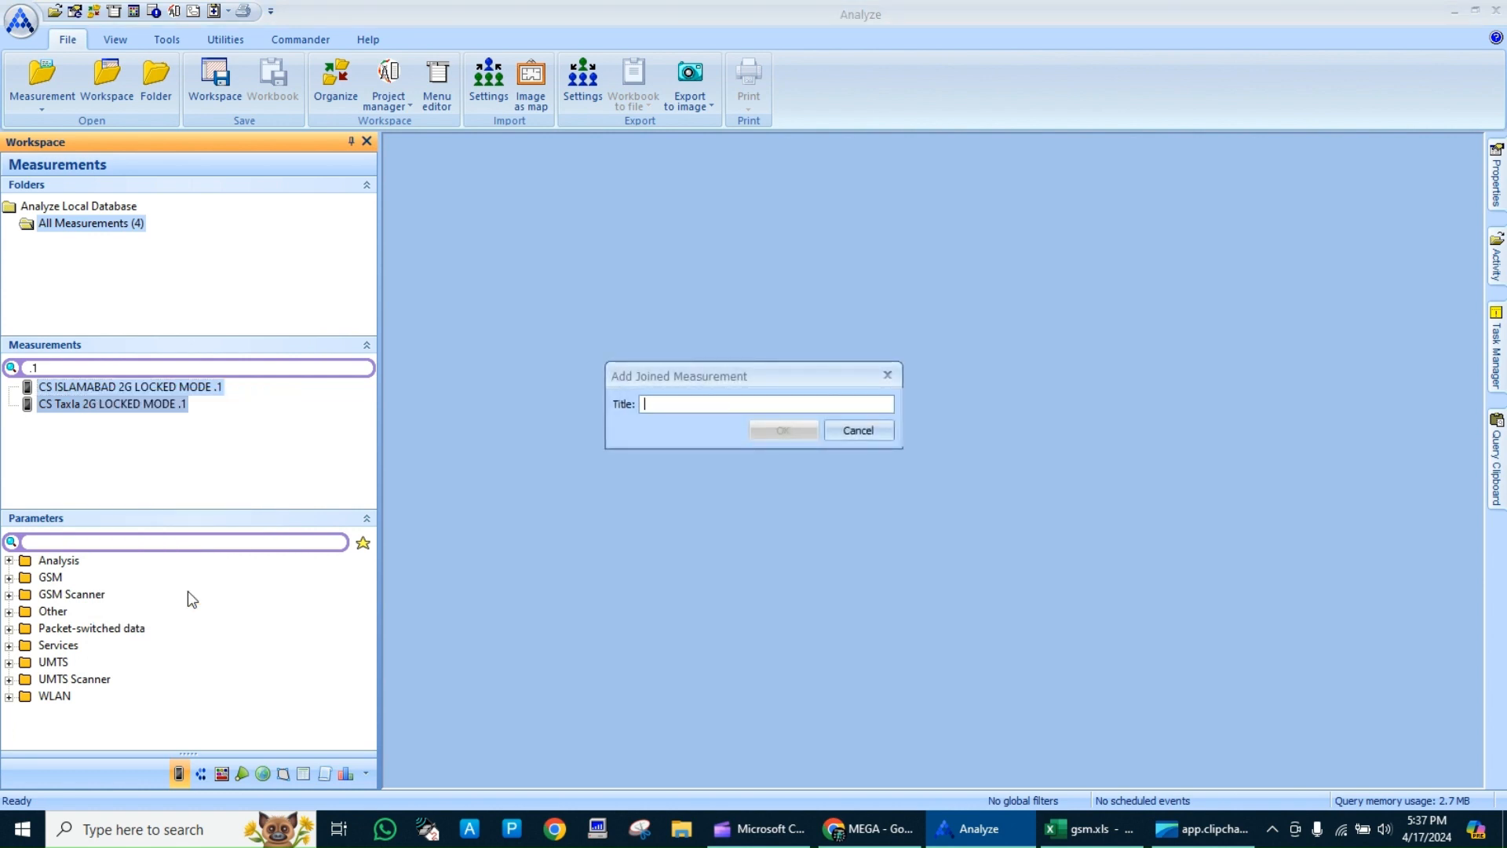
type("CS MS1 ")
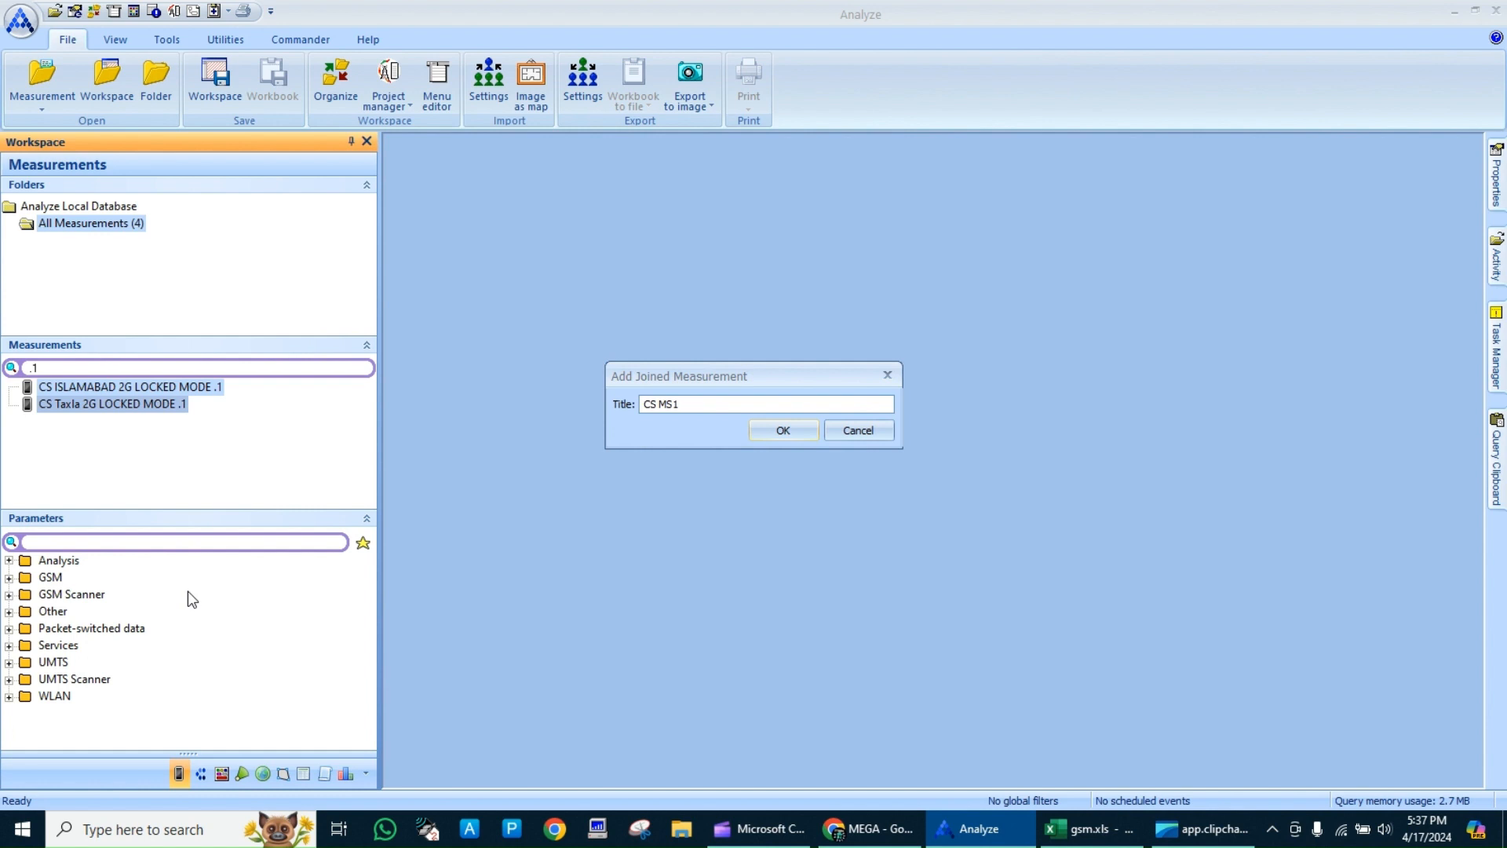
type("ISB ")
type("and TA")
type("XILA")
key("Return")
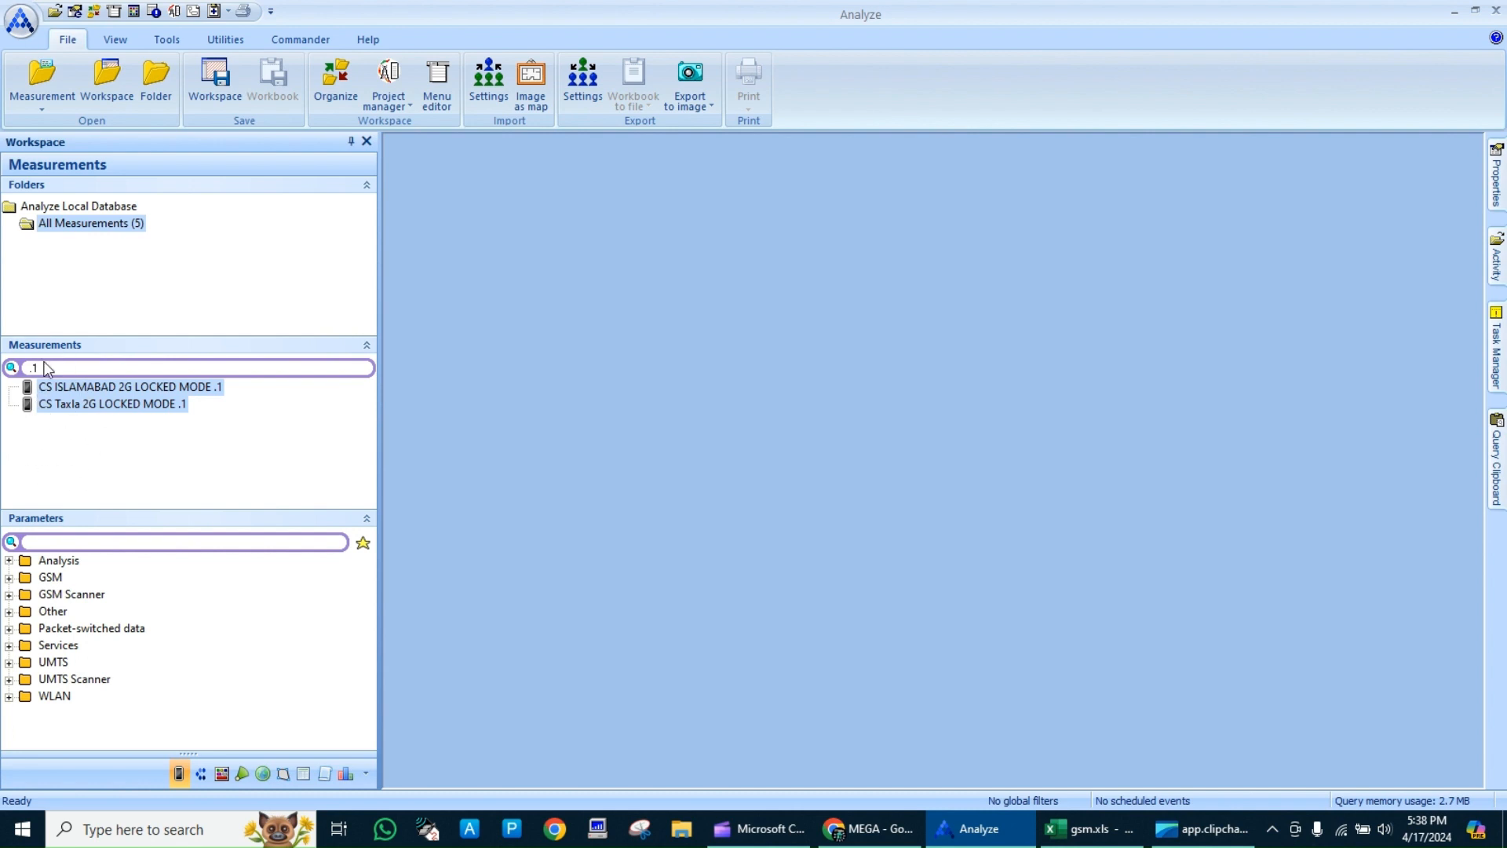
Clear the measurement filter and expand the CS MS1 joined measurement to check its members, then collapse and deselect it
double_click(81, 372)
key("BackSpace")
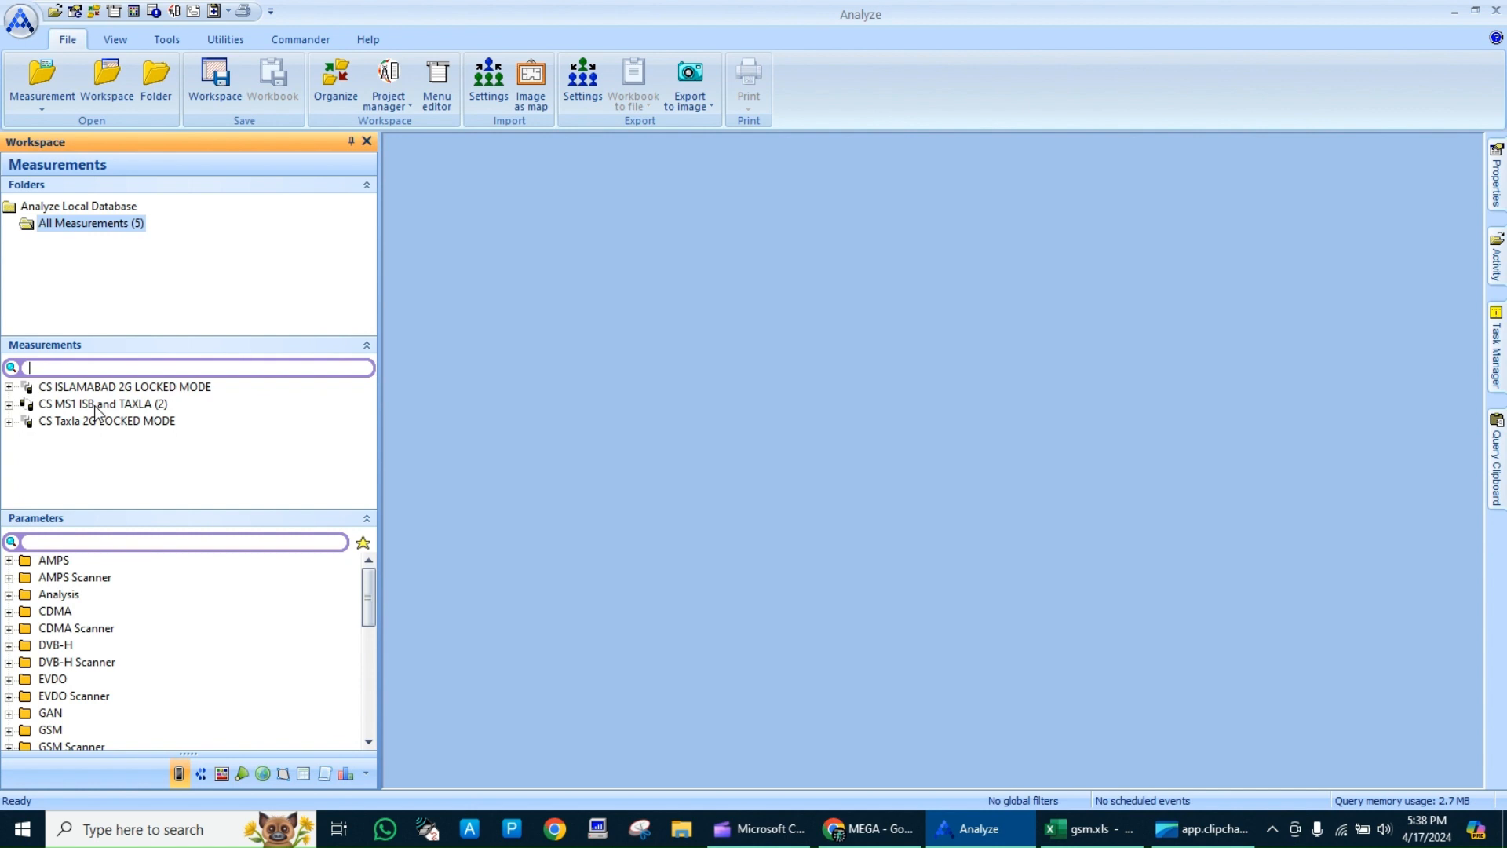
double_click(95, 405)
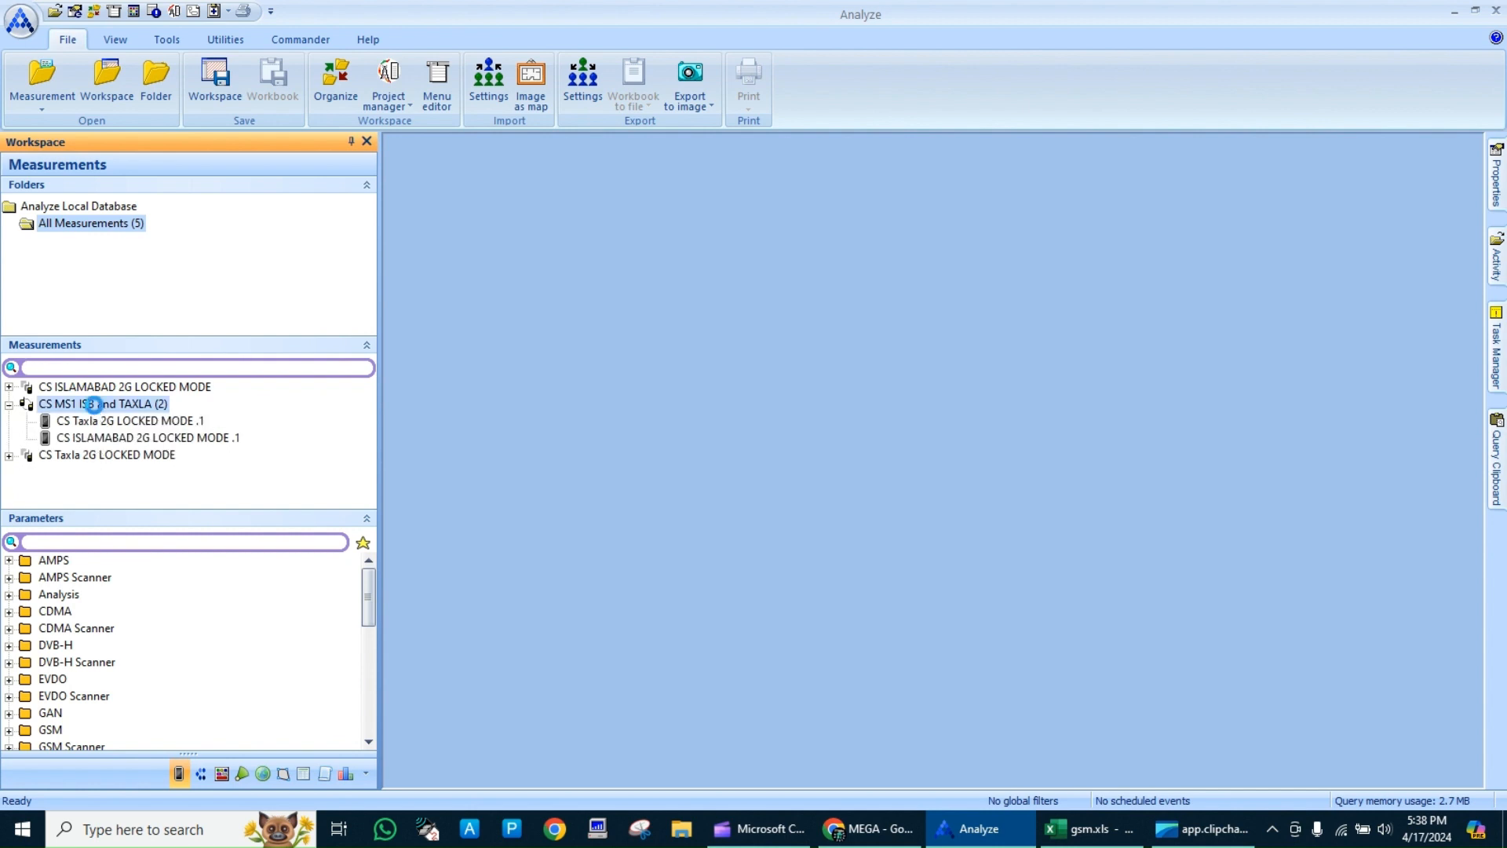
left_click(9, 405)
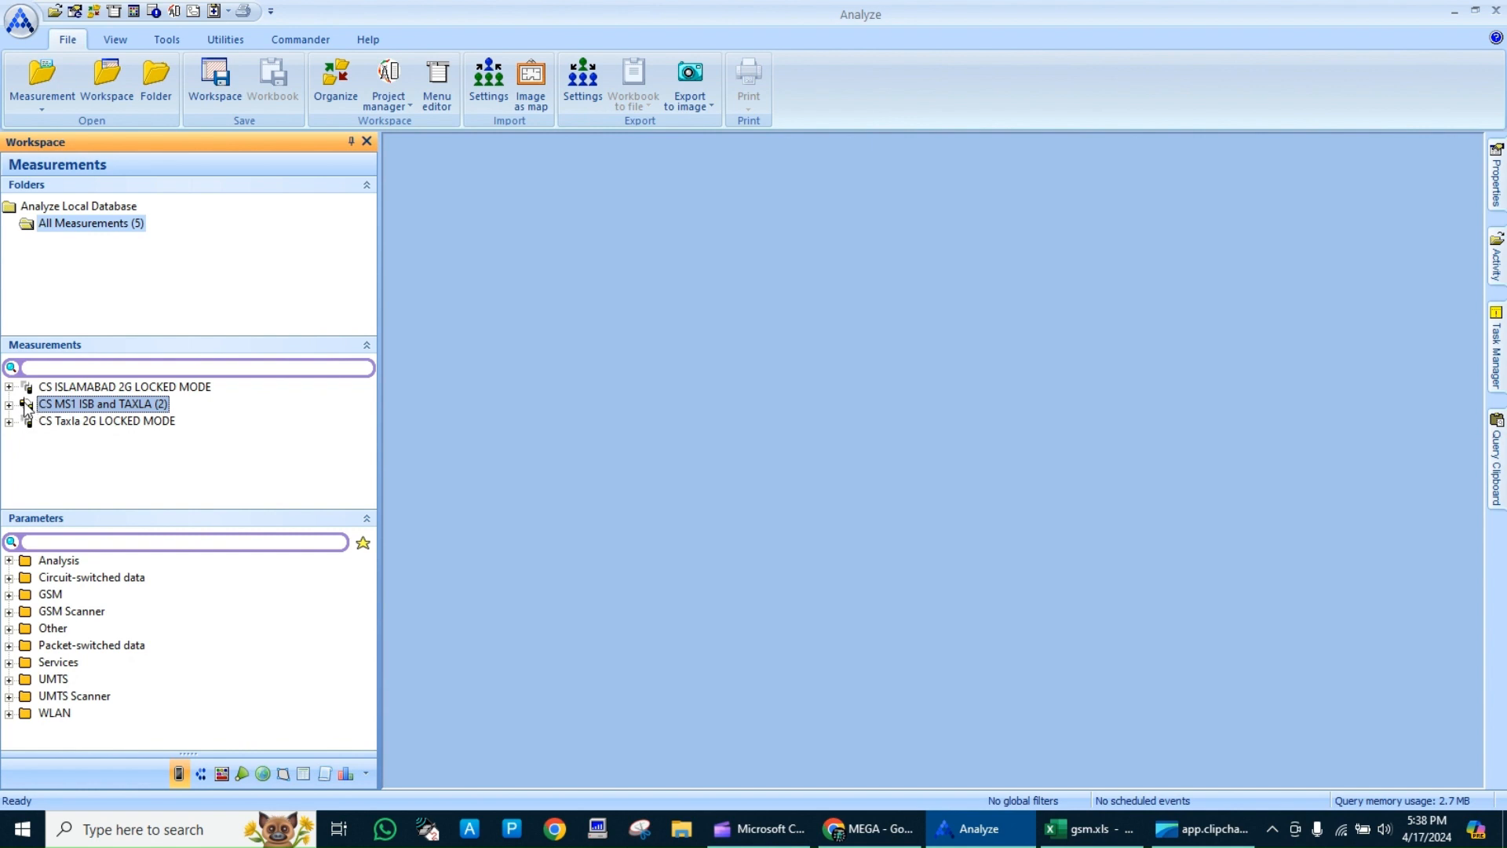
left_click(187, 409)
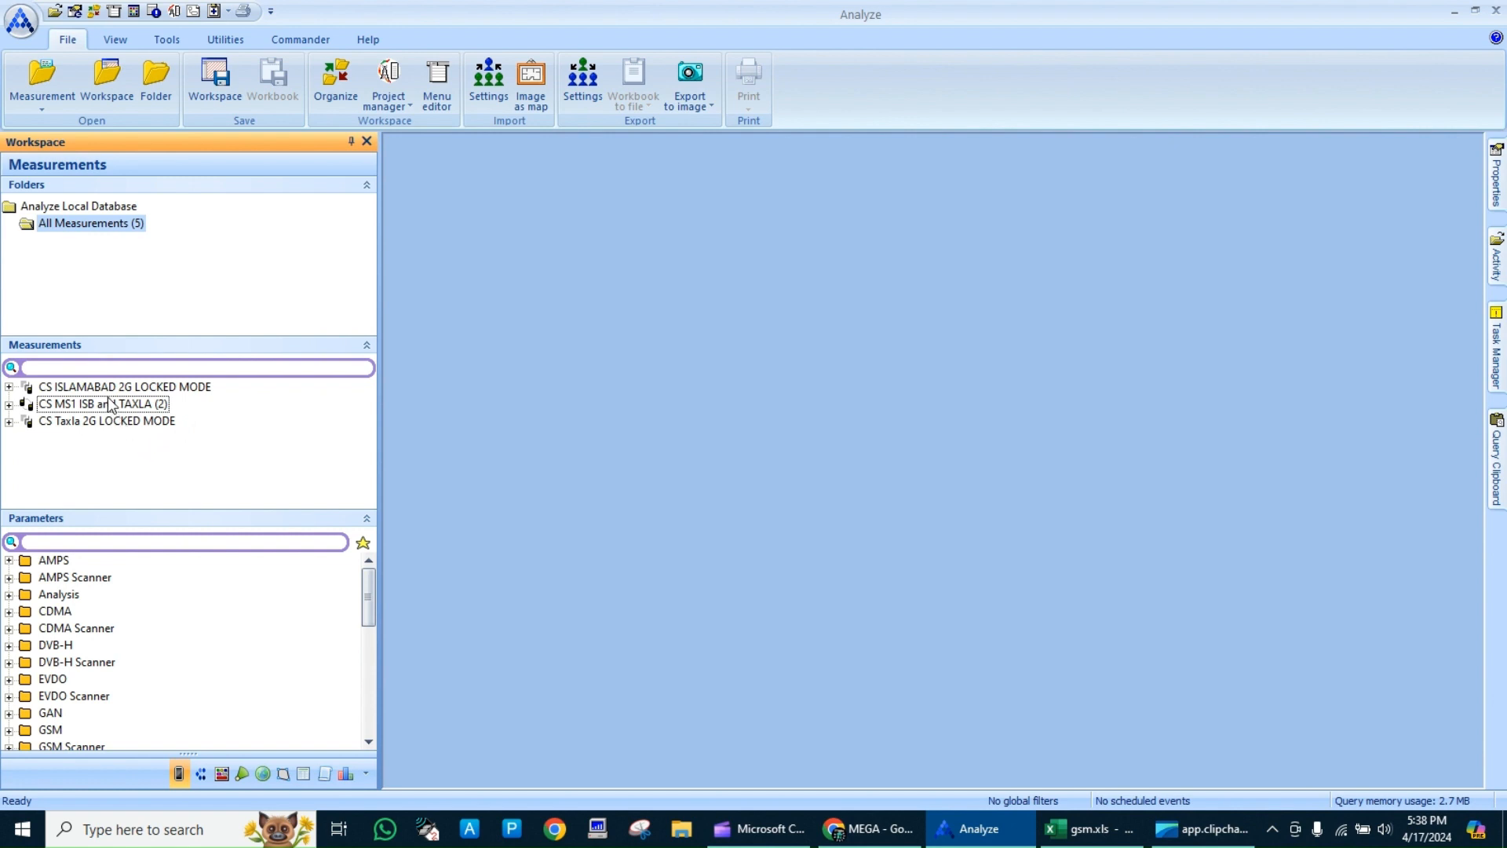
Filter the measurements by ".2" and combine the Islamabad and Taxla entries into a joined measurement titled "CS MS2 ISB and TAXLA"
left_click(122, 366)
type(".2")
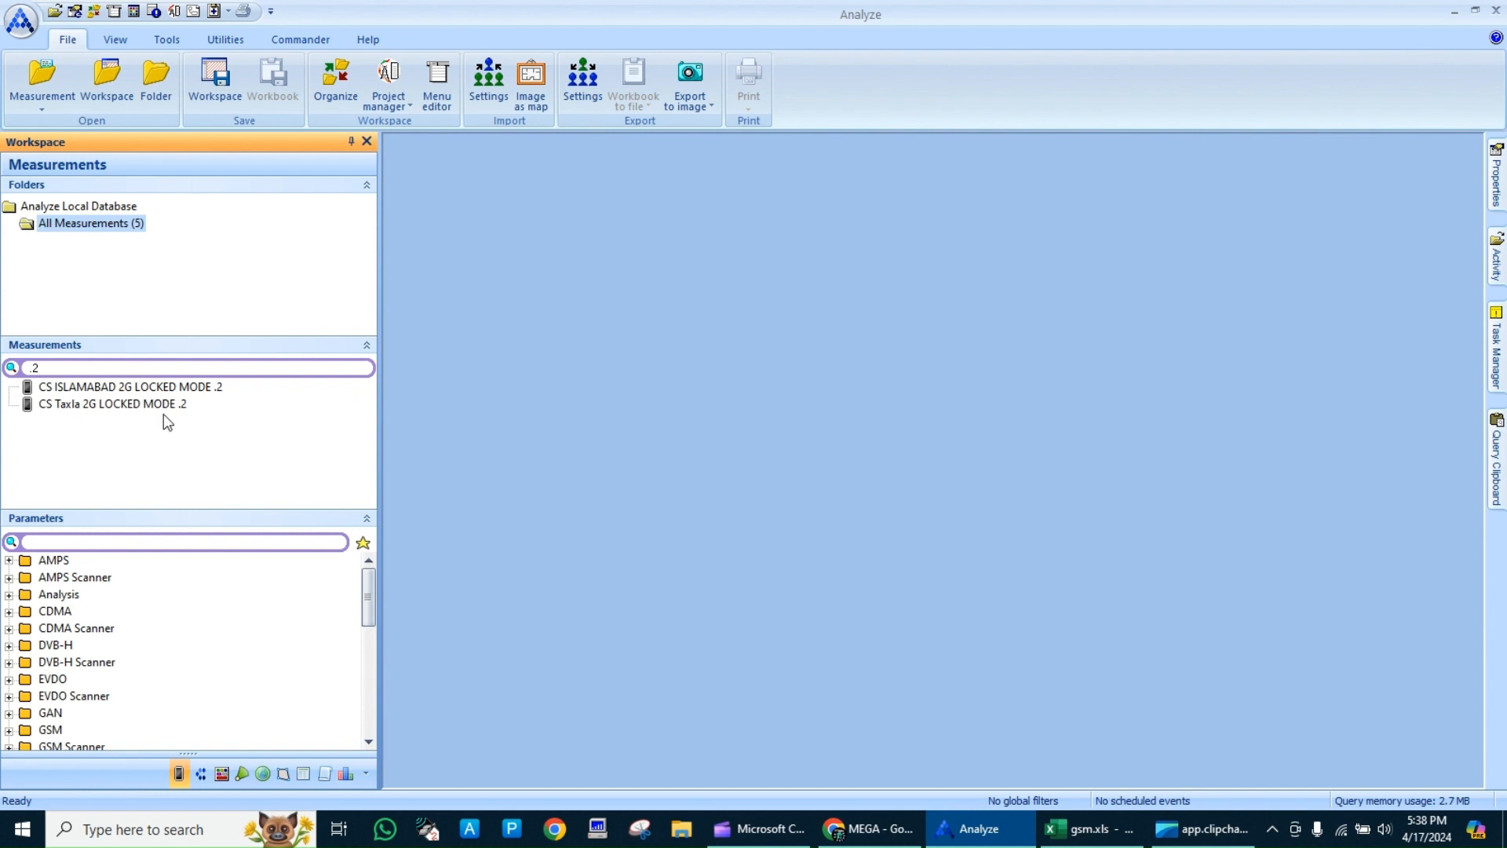
left_click_drag(164, 415, 134, 396)
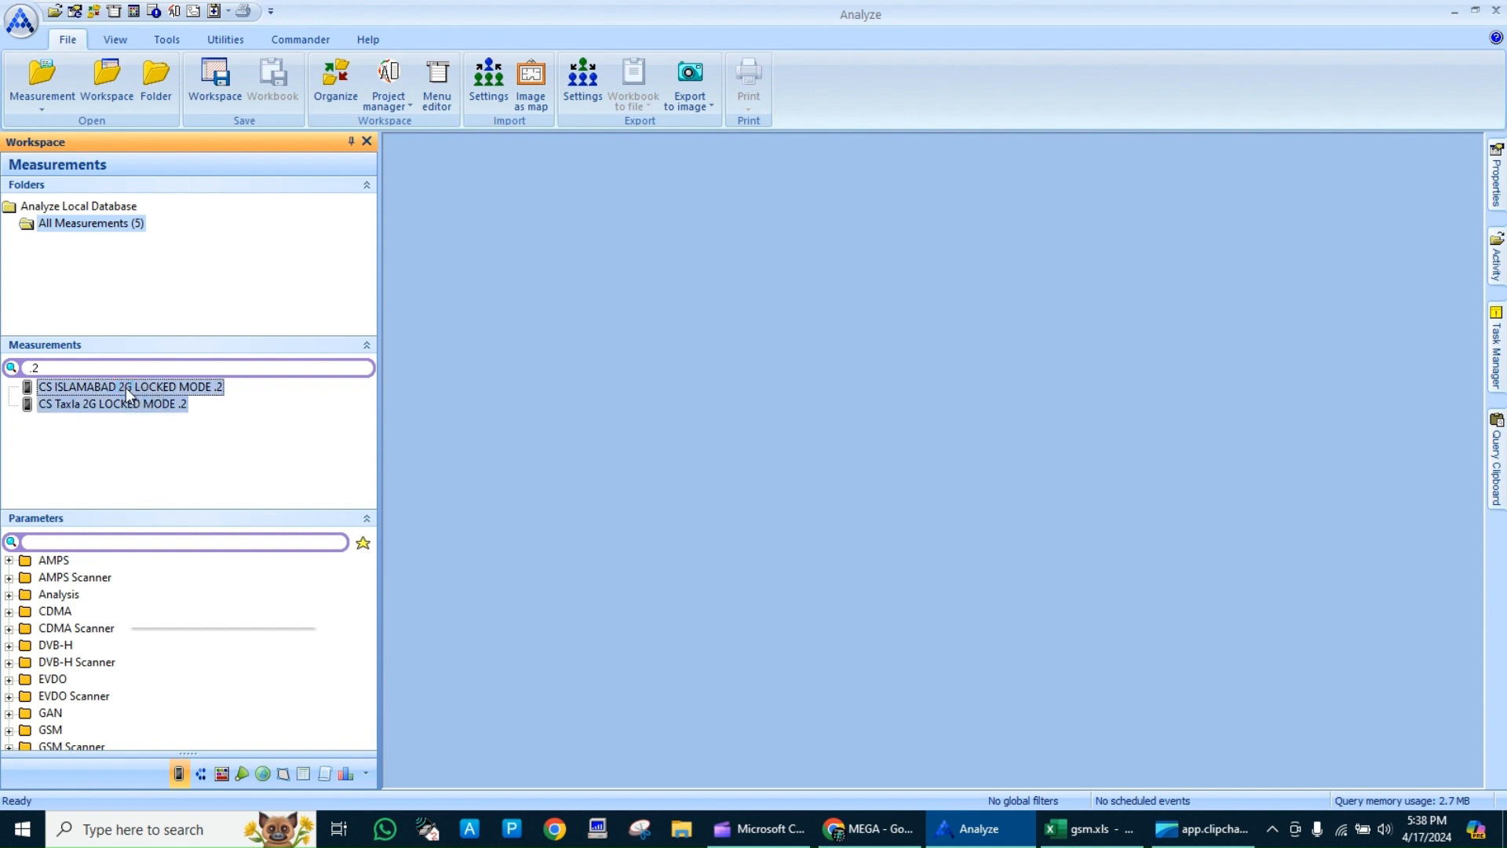
right_click(126, 388)
left_click(247, 592)
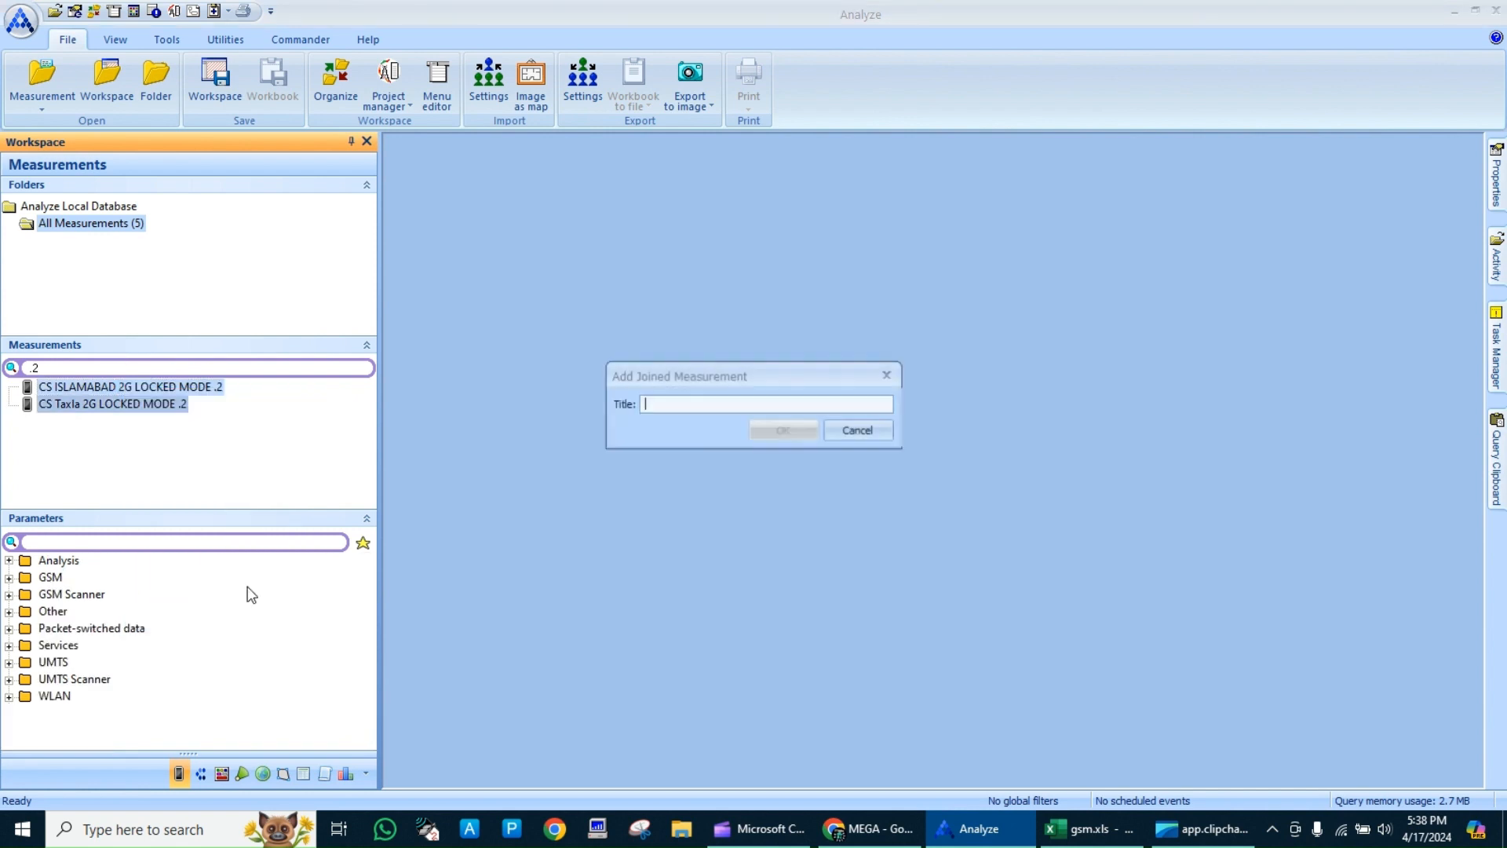
type("cs")
key("BackSpace")
key("BackSpace")
key("BackSpace")
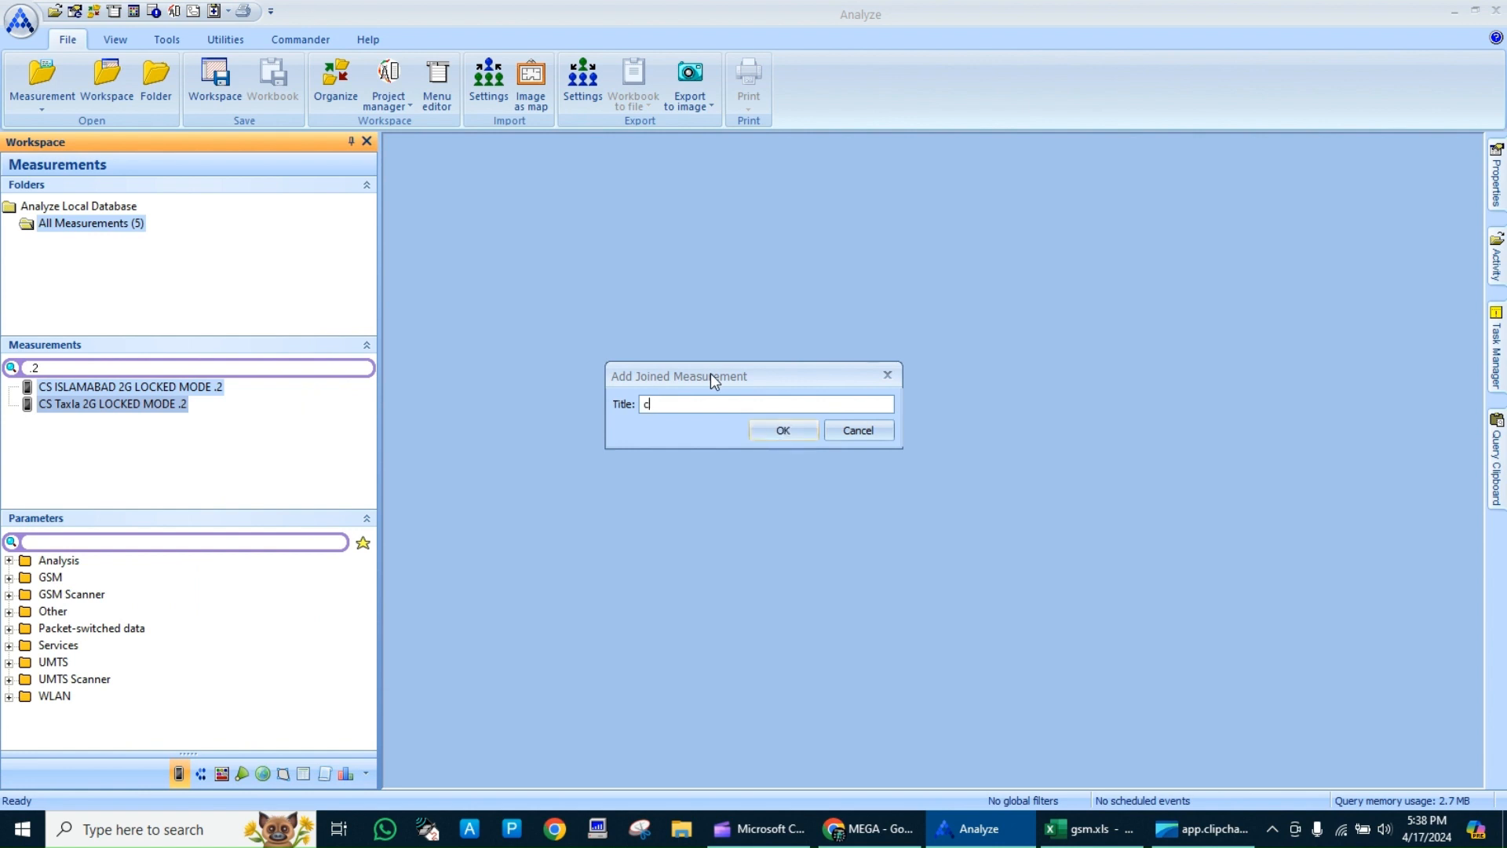
type("CS")
type("MS2 ISB and TAXLA")
key("Return")
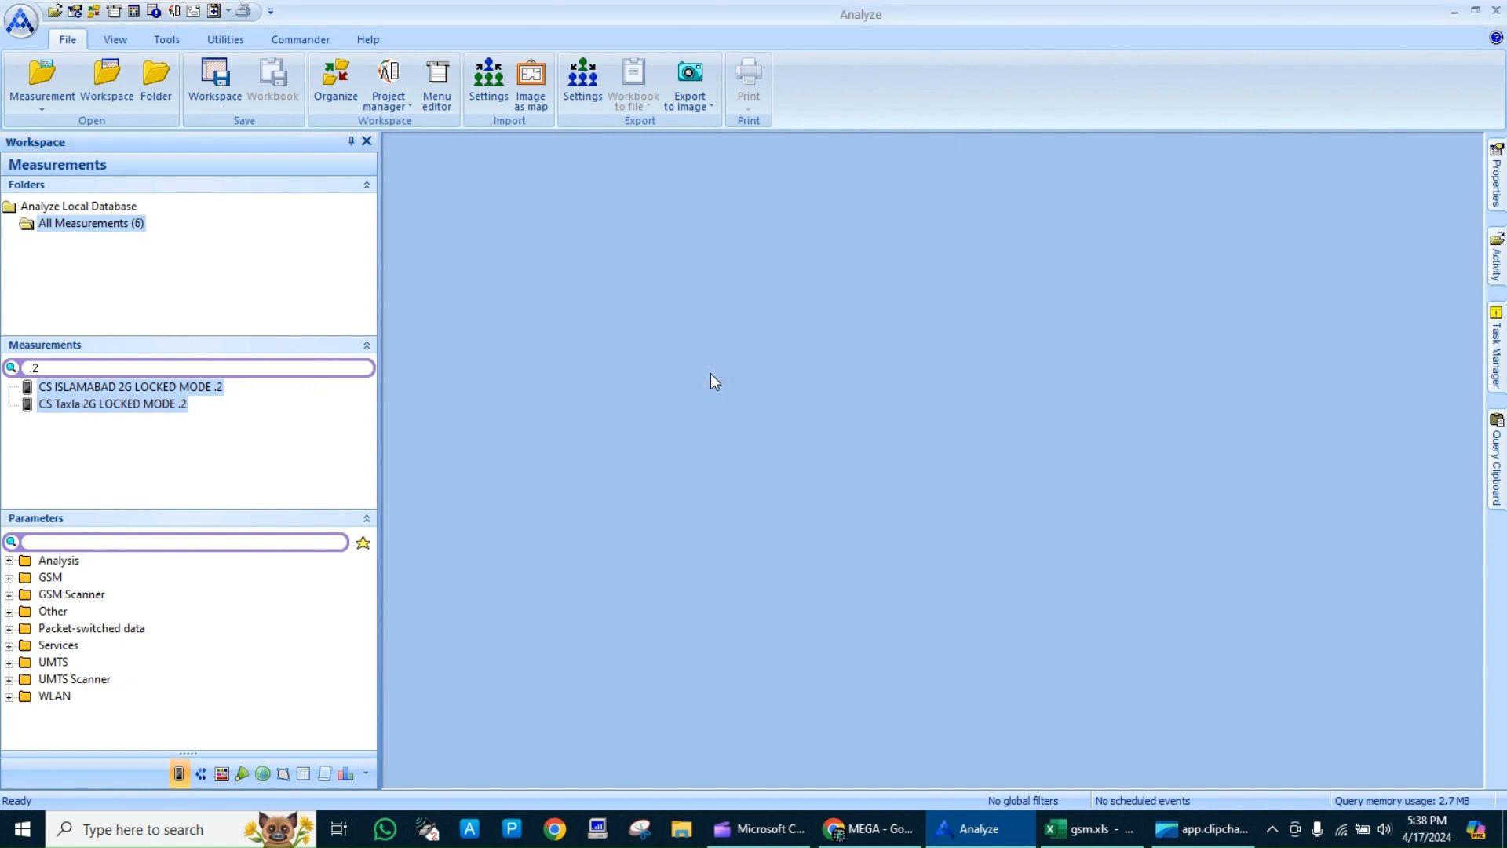
Clear the measurement filter and check the files inside the CS ISLAMABAD and CS Taxla 2G LOCKED MODE groups
left_click(161, 368)
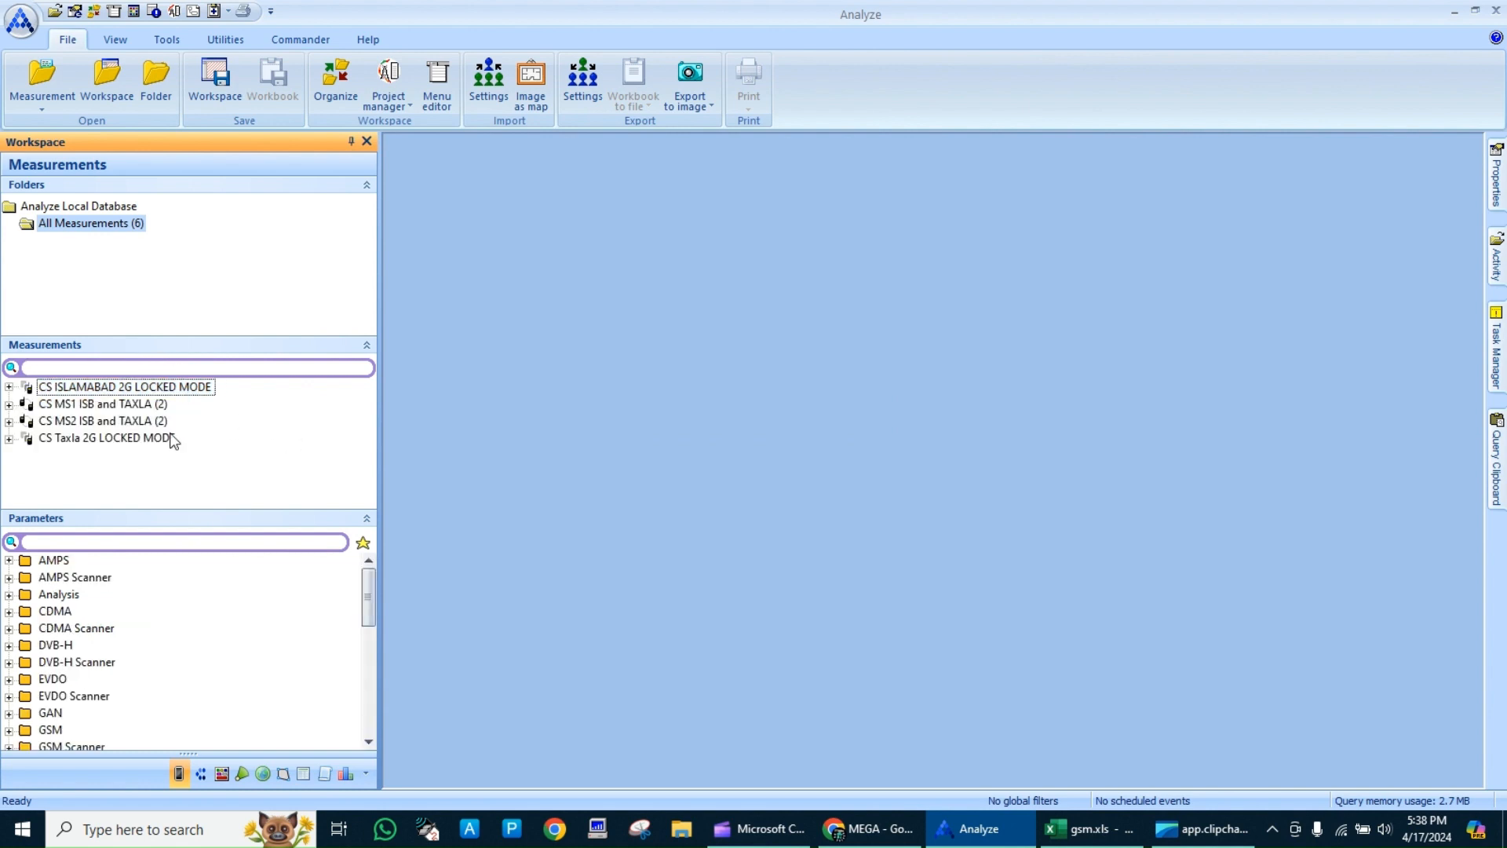
left_click(88, 390)
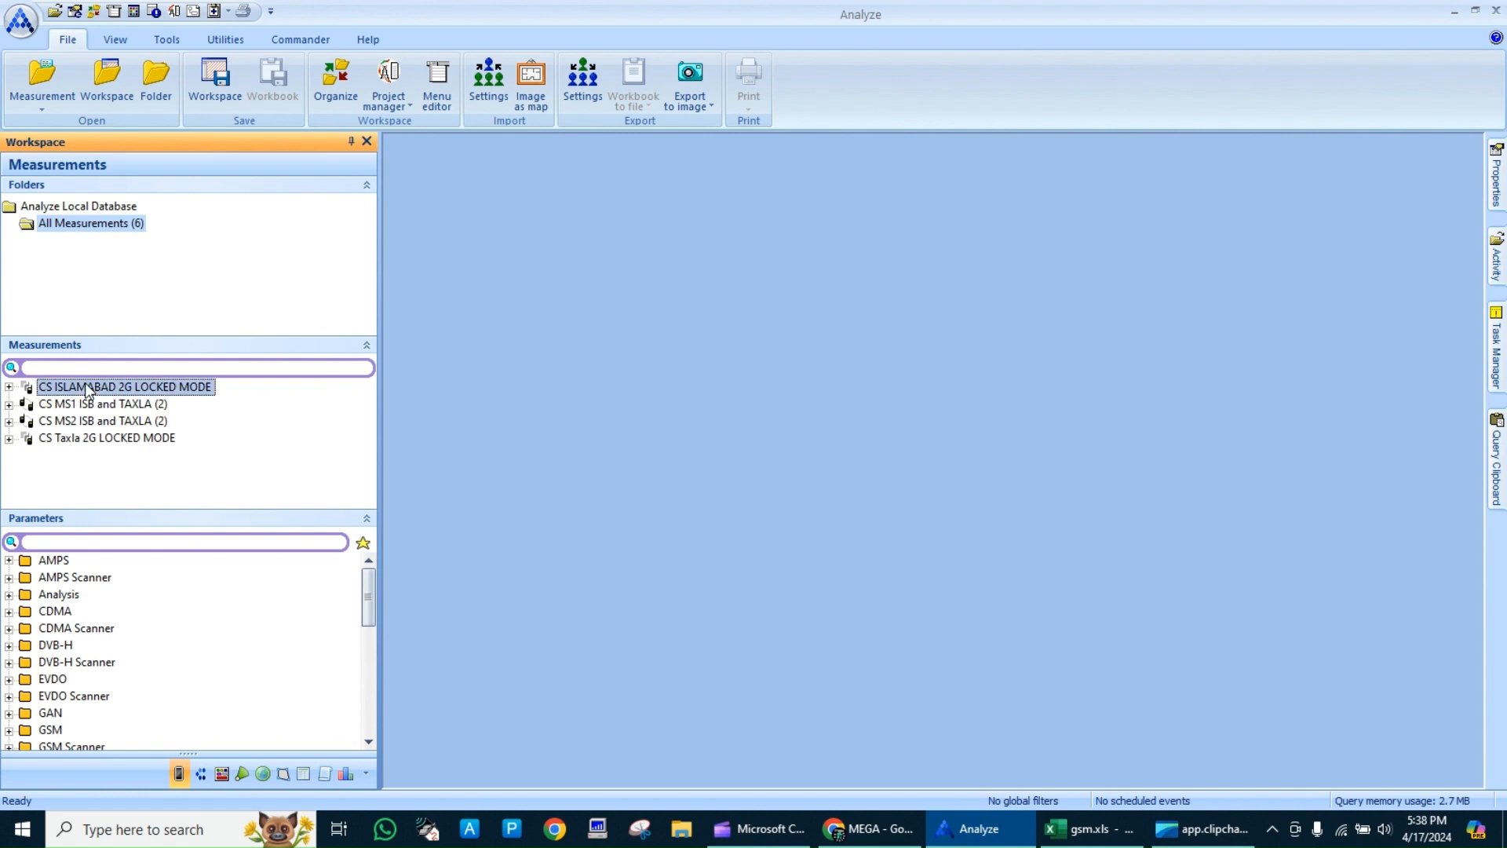
left_click(9, 387)
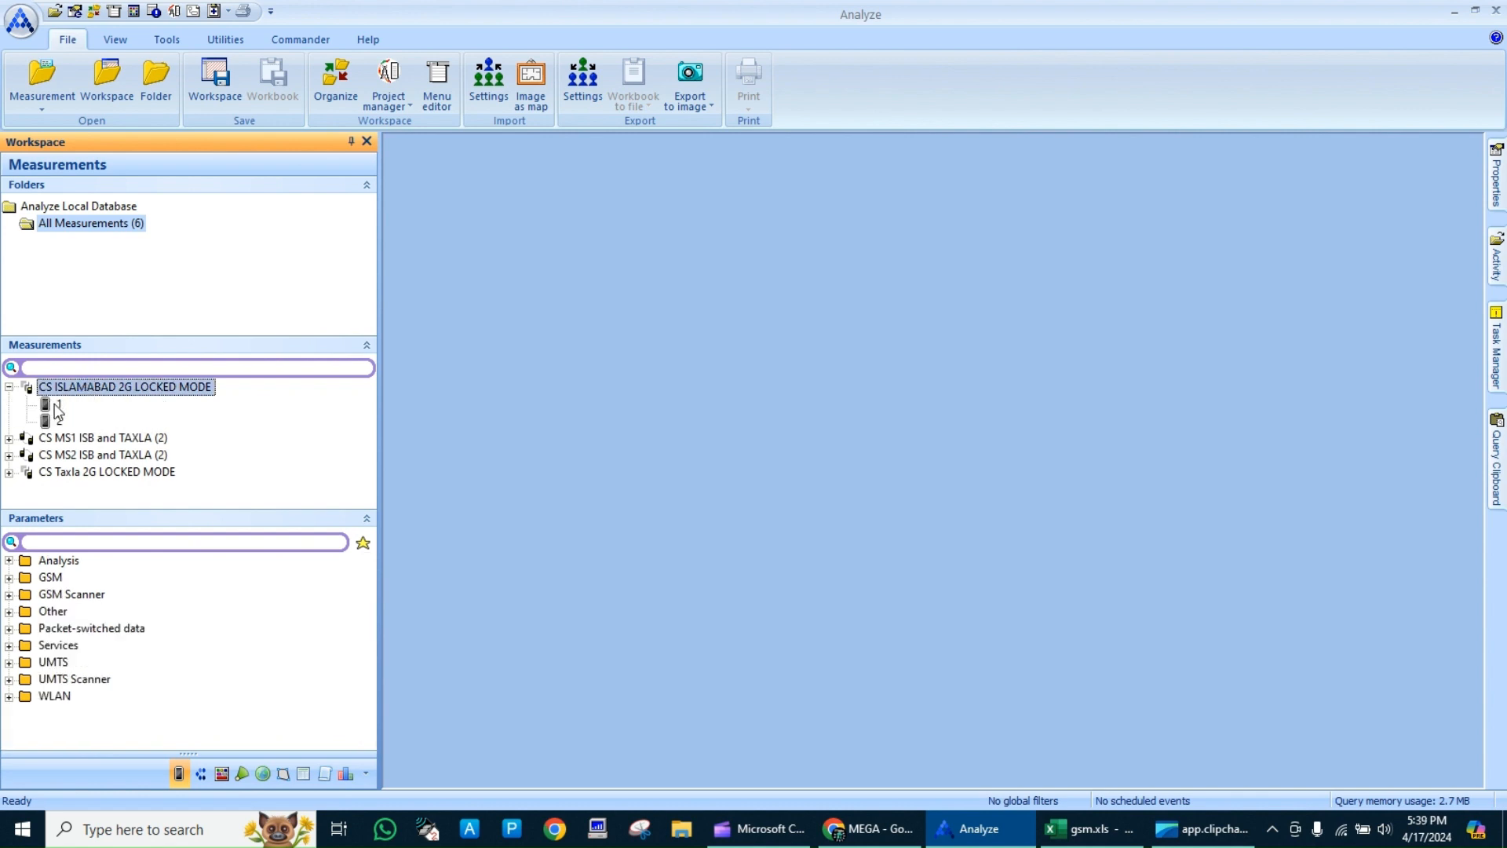
left_click(10, 387)
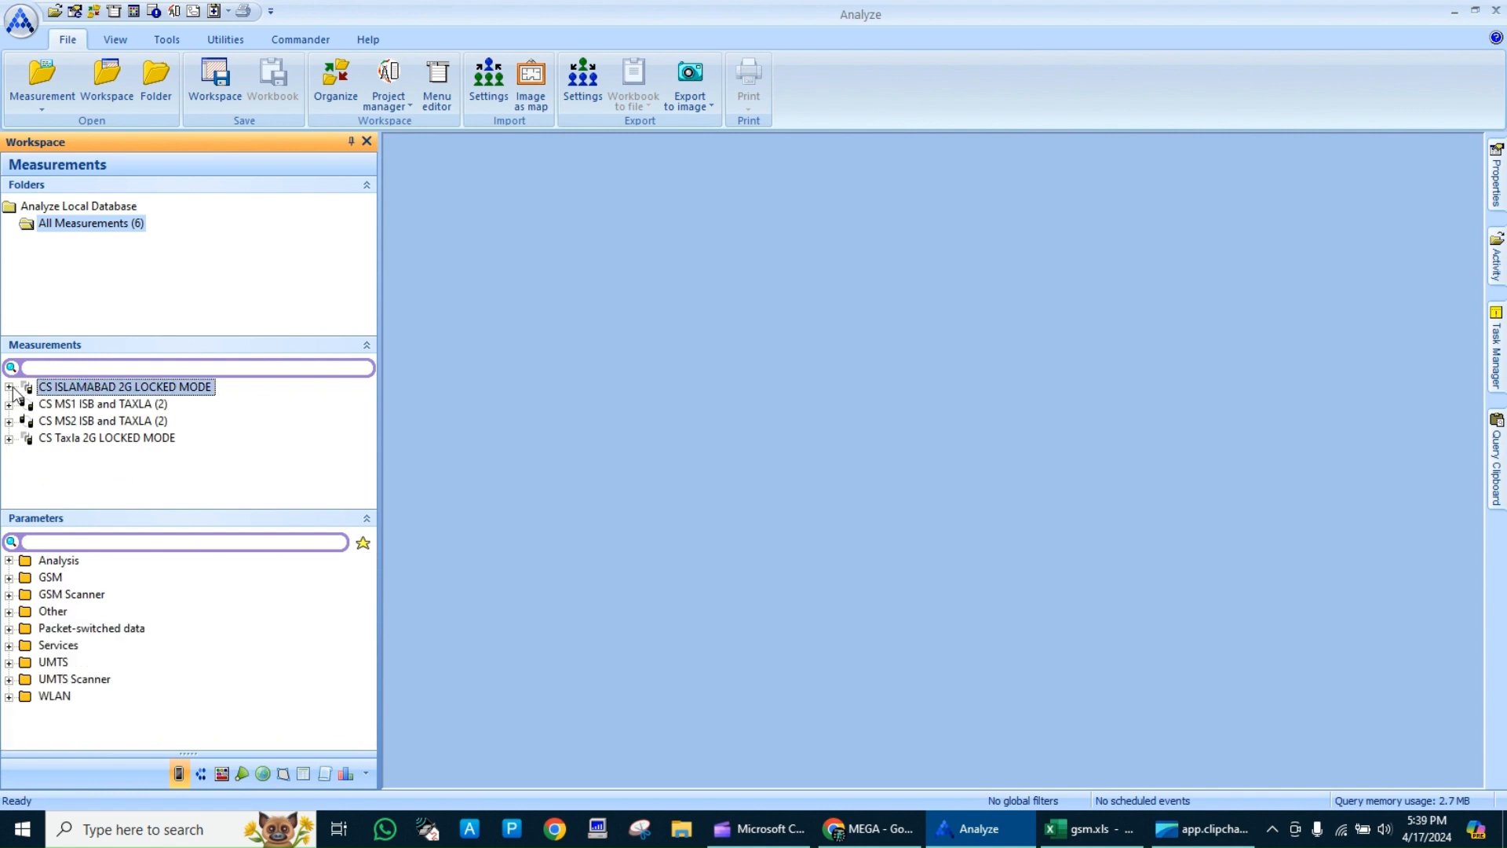
left_click(10, 438)
left_click(51, 456)
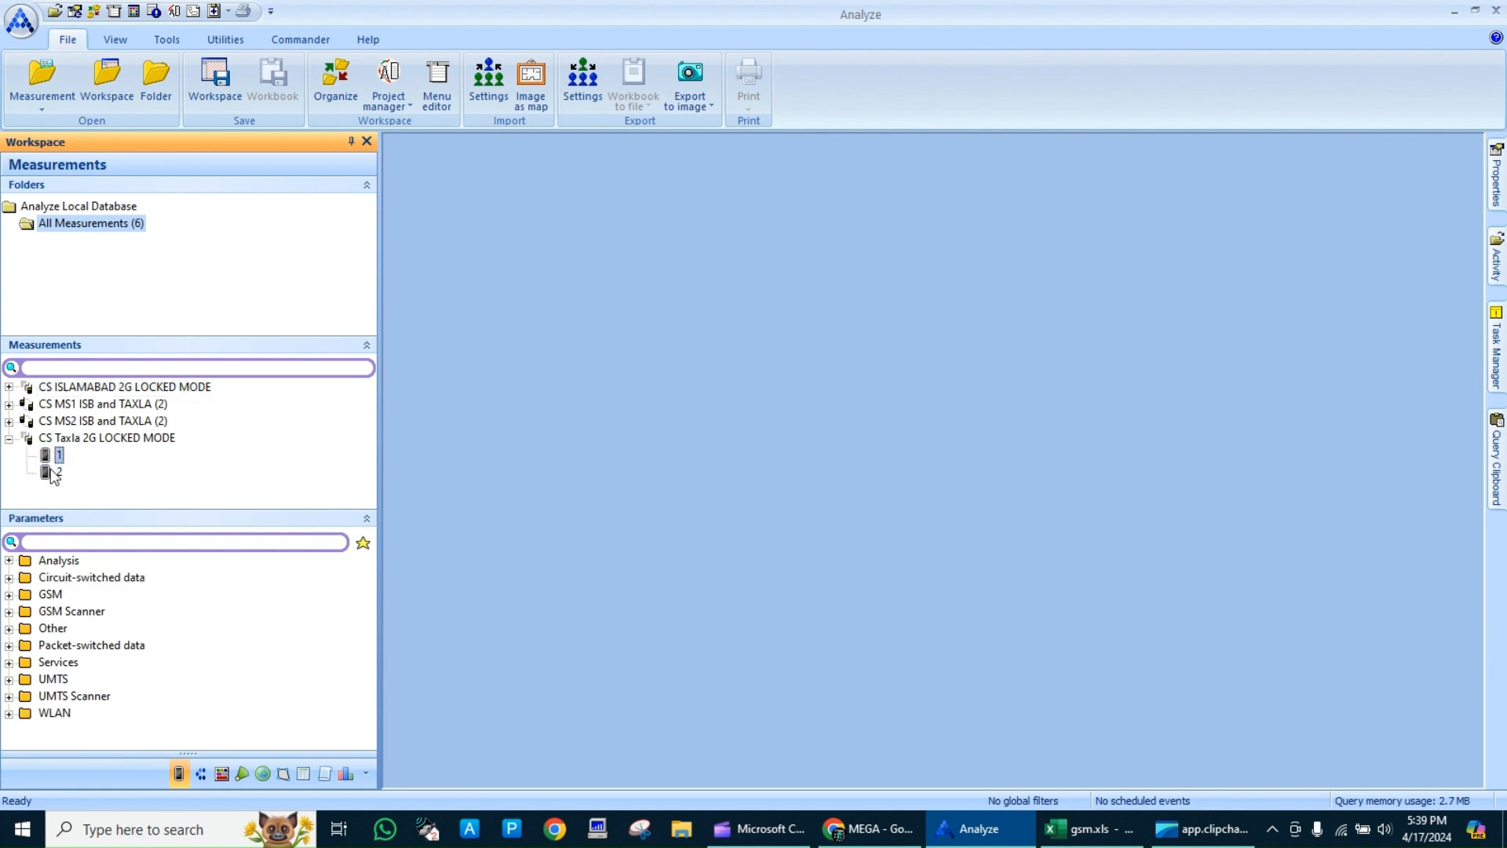
left_click(10, 438)
Expand the CS MS1 and CS MS2 joined measurements to check their member files, and collapse both again
double_click(74, 405)
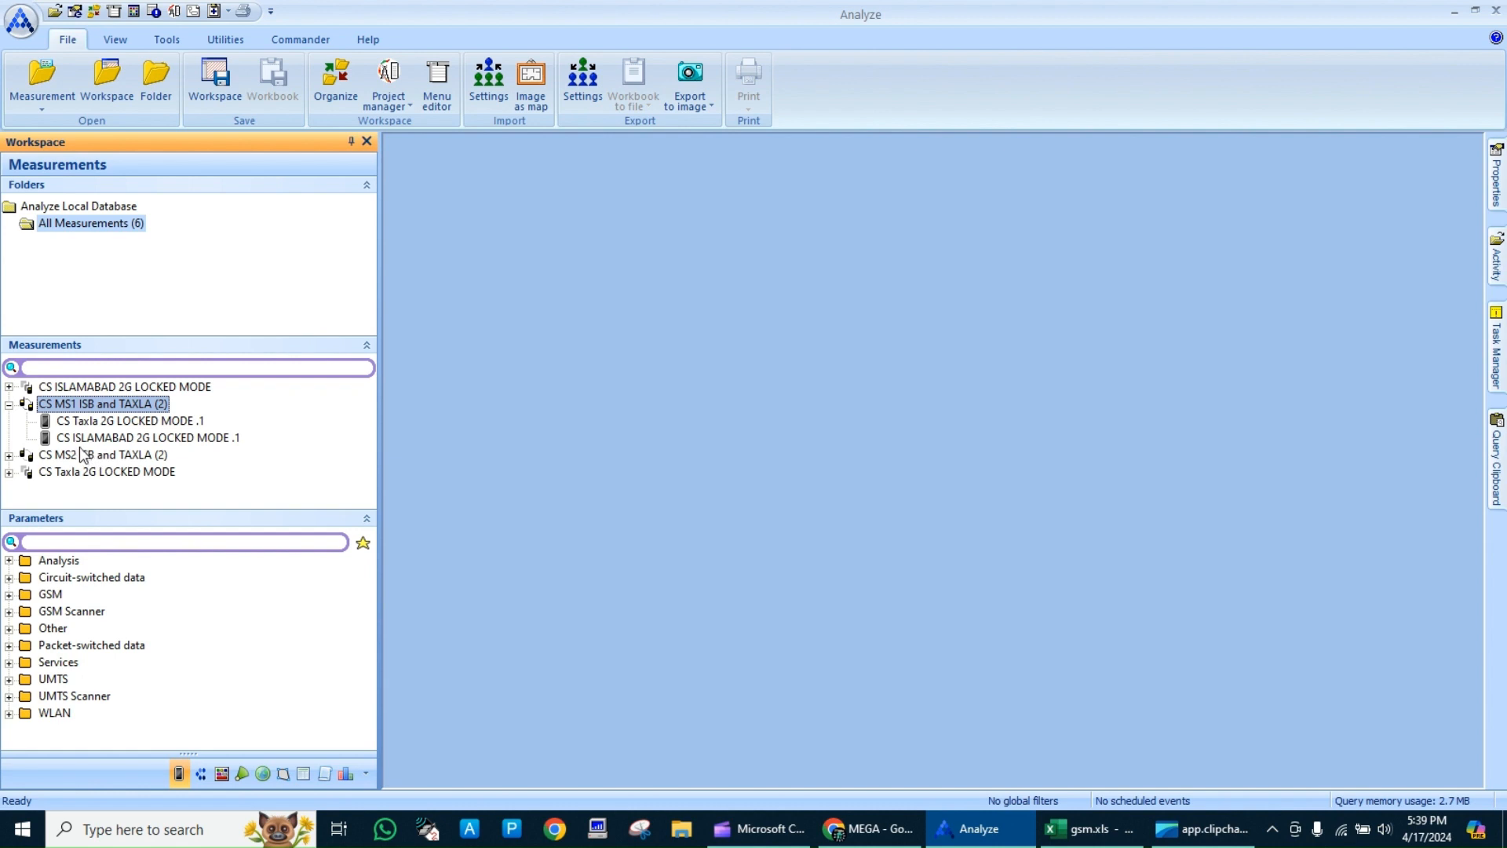
mouse_move(105, 424)
double_click(71, 455)
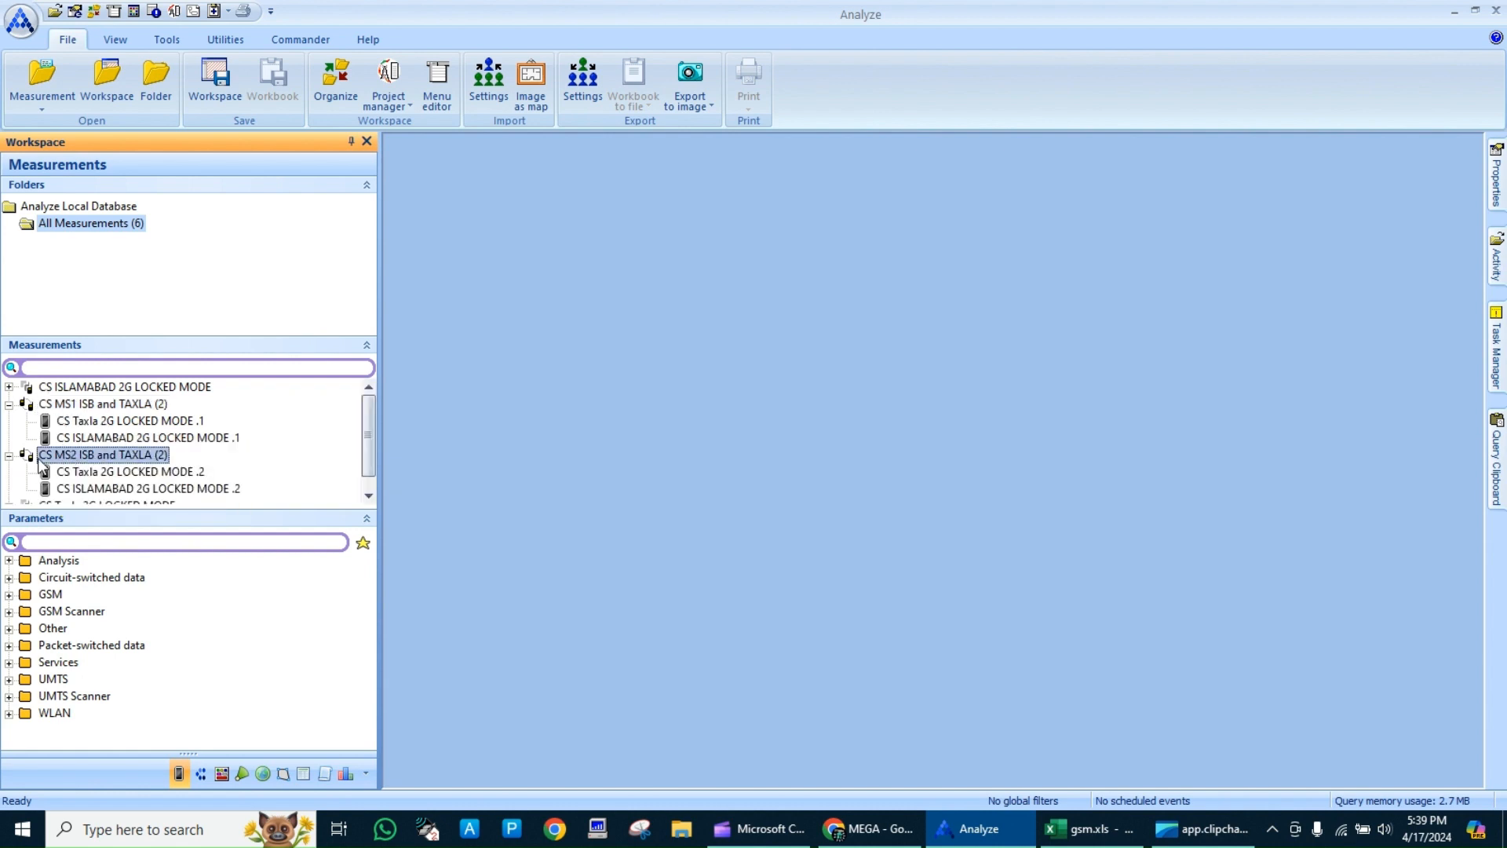
left_click(8, 455)
left_click(9, 404)
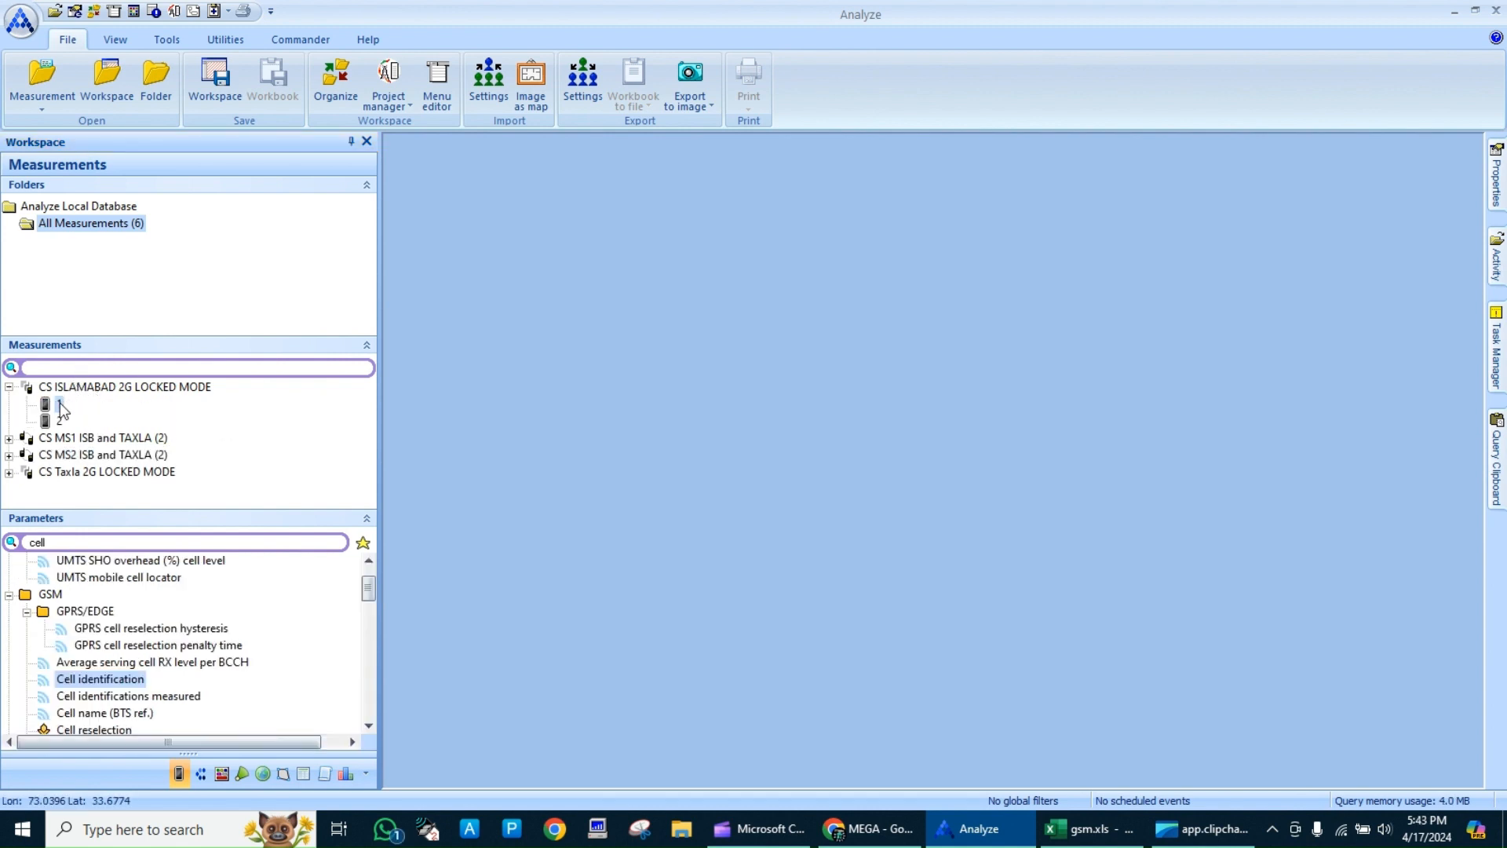
Open the GSM Cell identification parameter of CS ISLAMABAD measurement 1 in a map with Route Coloring, and maximize the map window
left_click(59, 404)
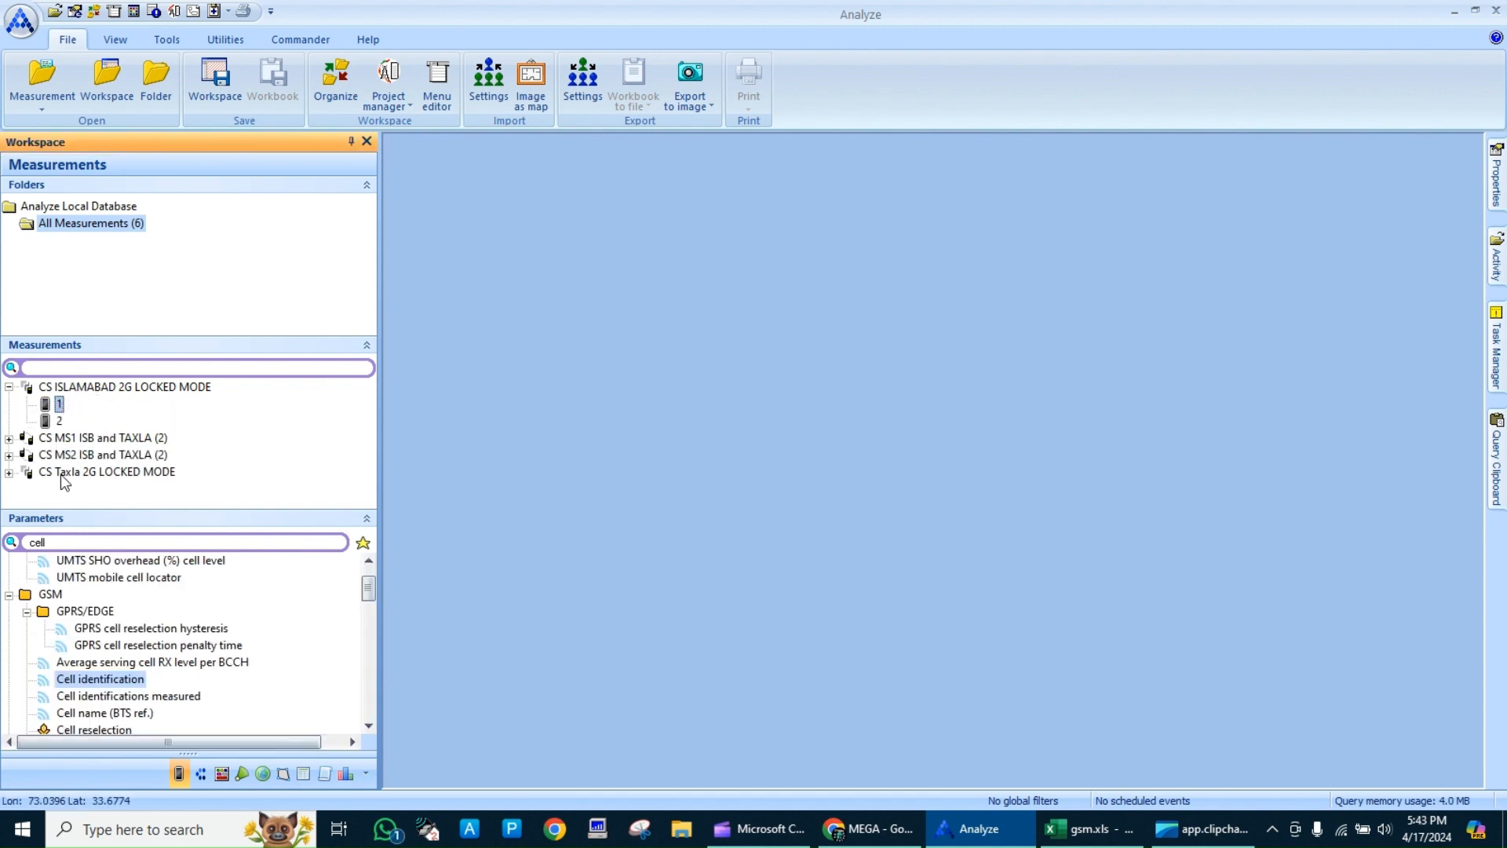
right_click(123, 680)
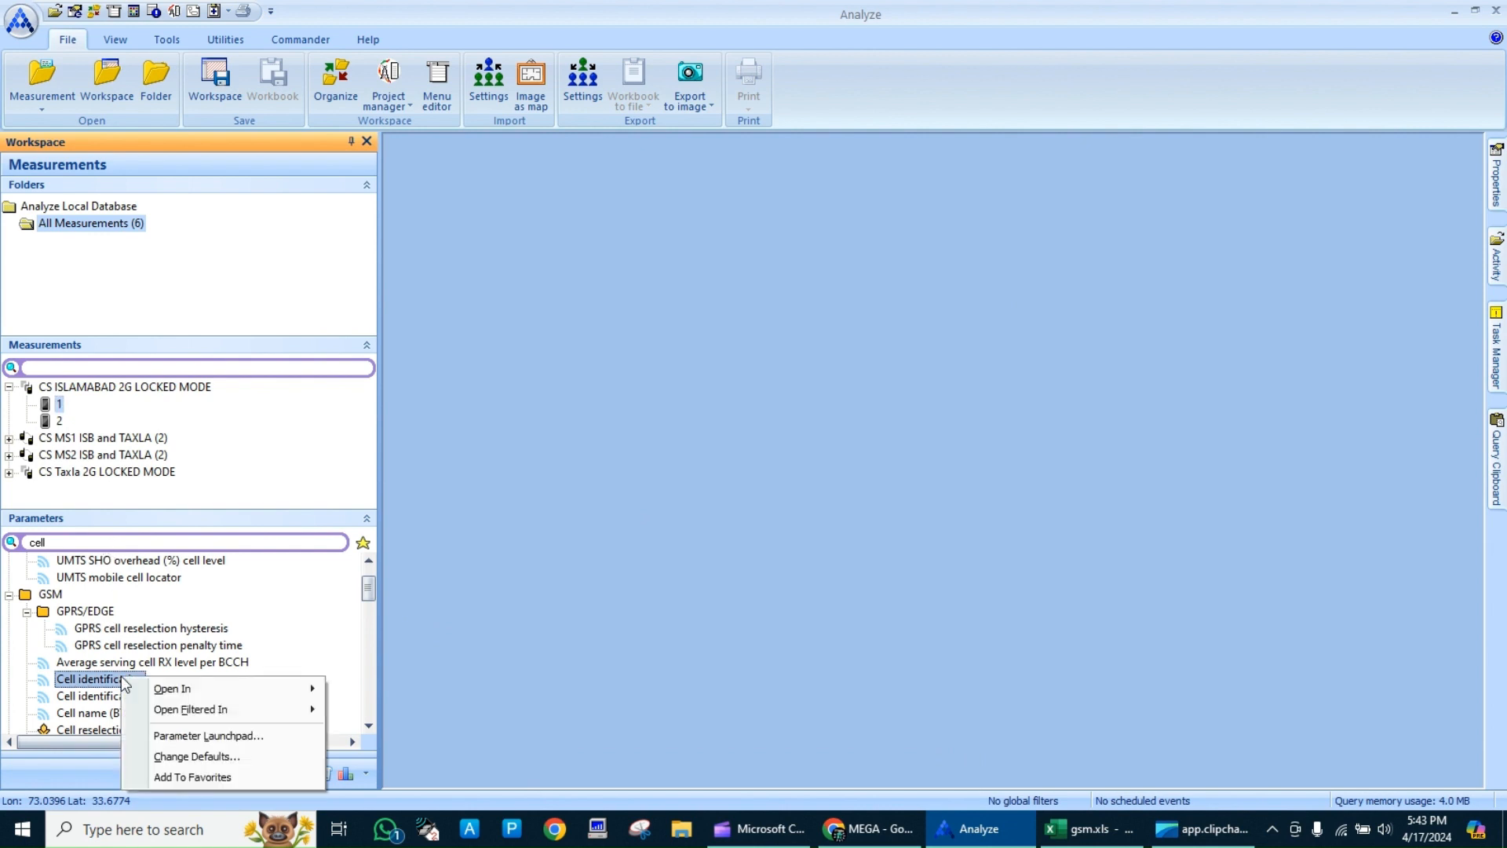
mouse_move(235, 689)
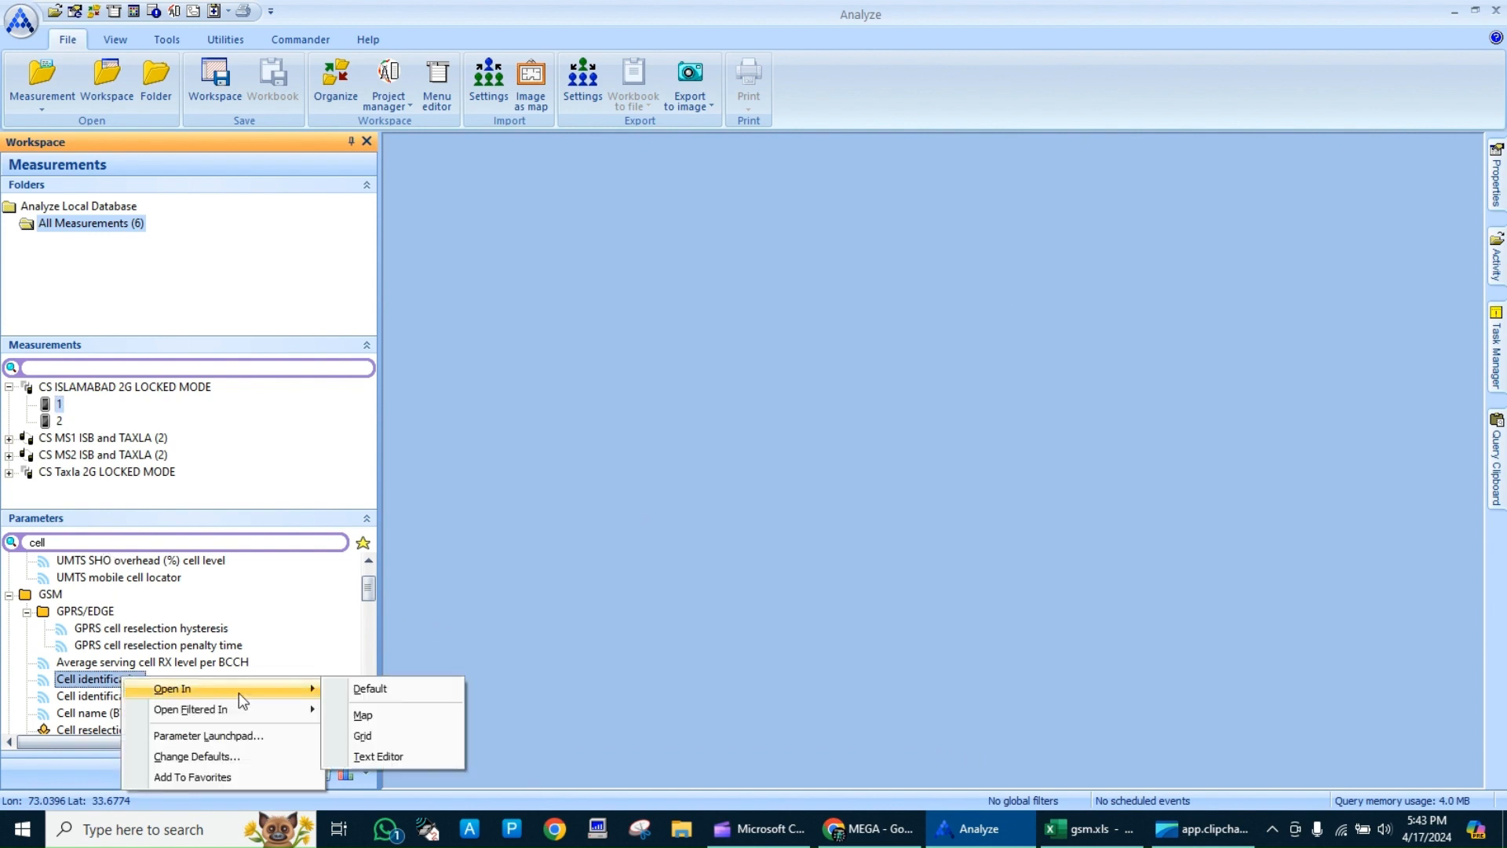
left_click(384, 718)
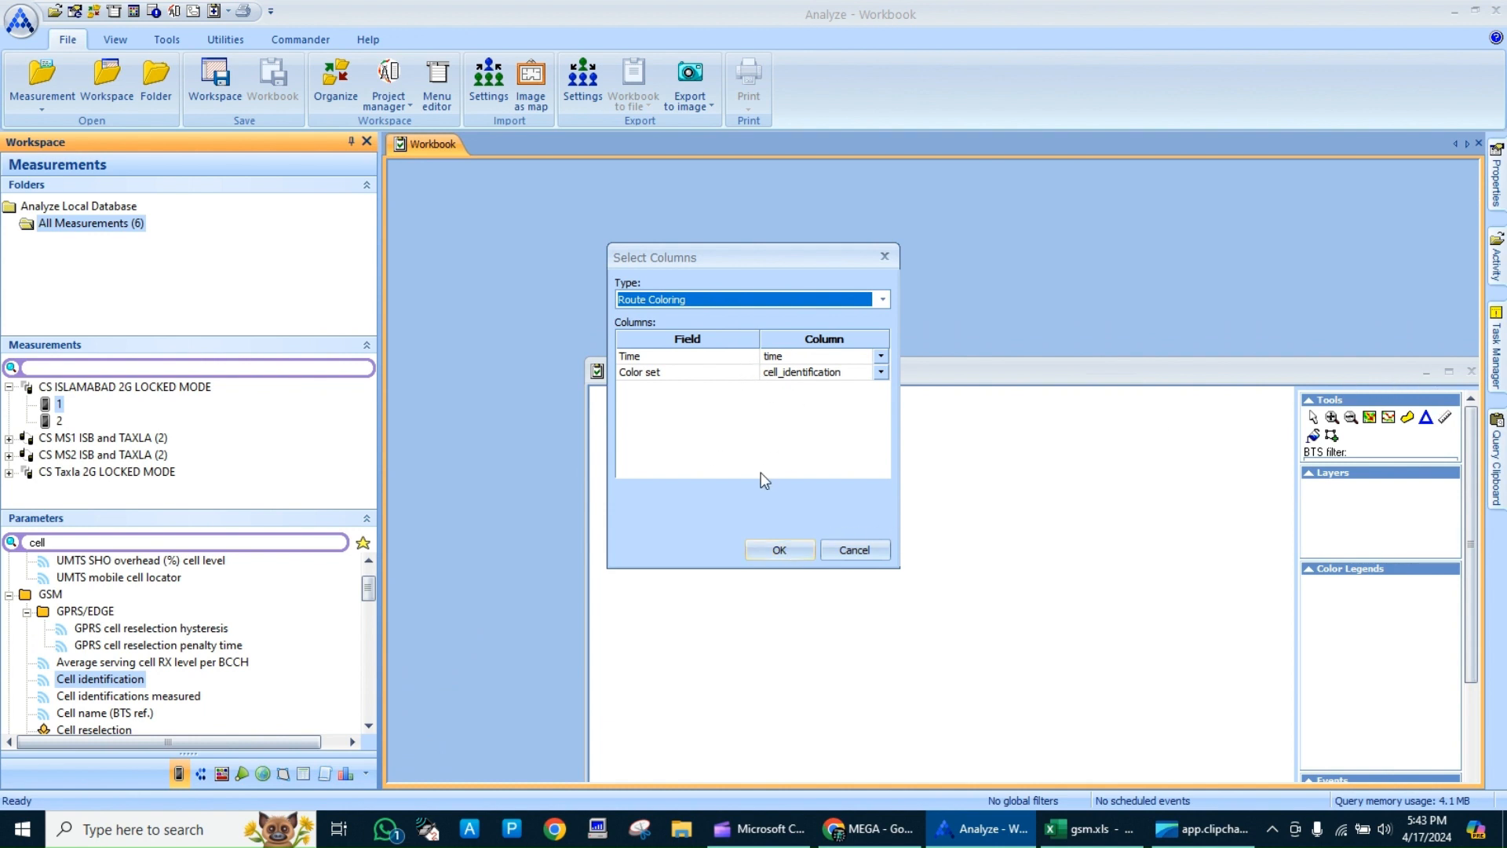
left_click(782, 548)
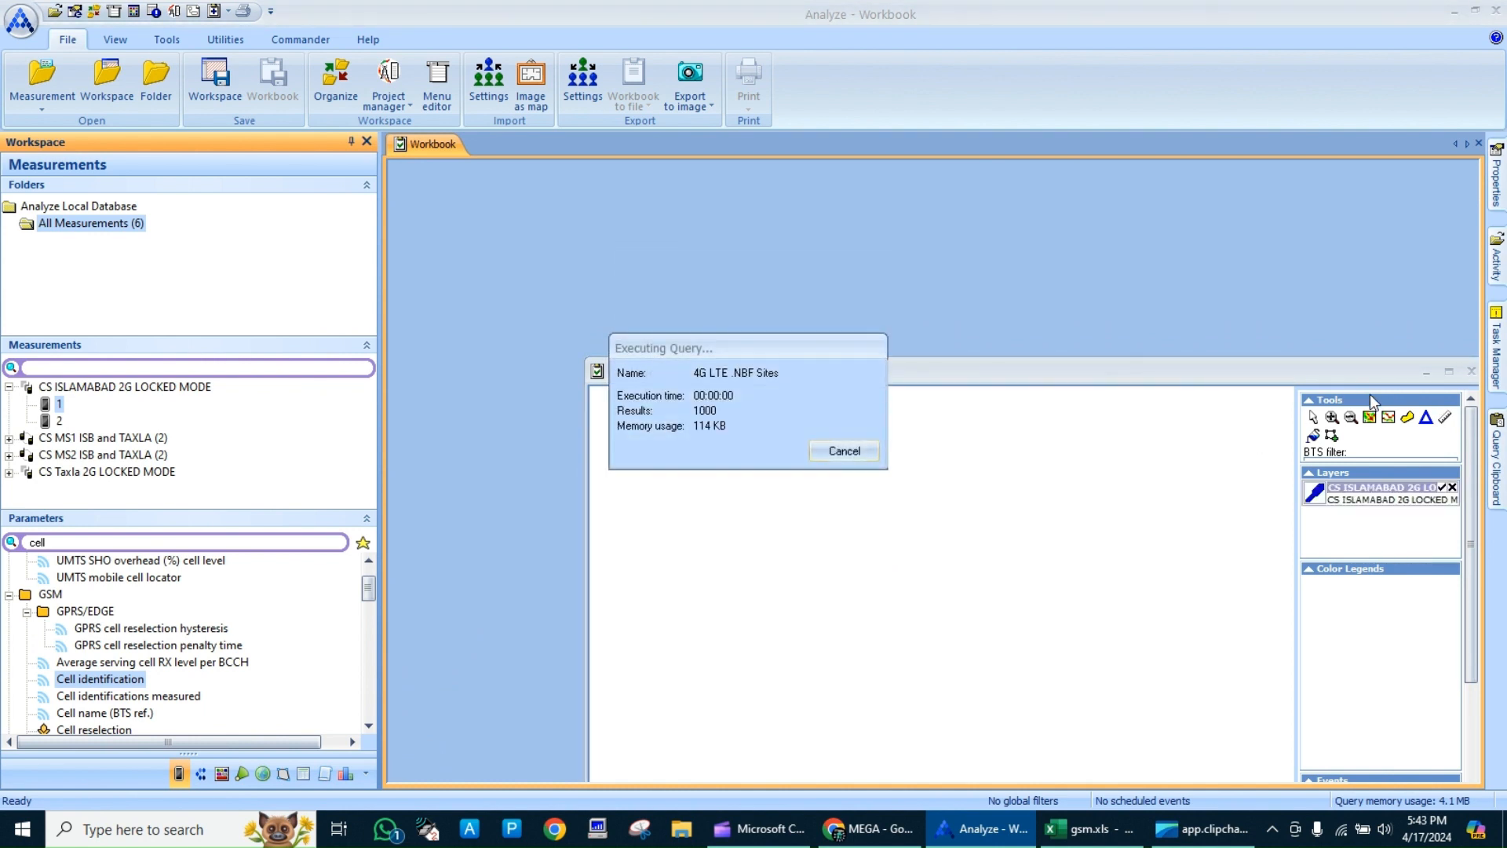
left_click(1449, 371)
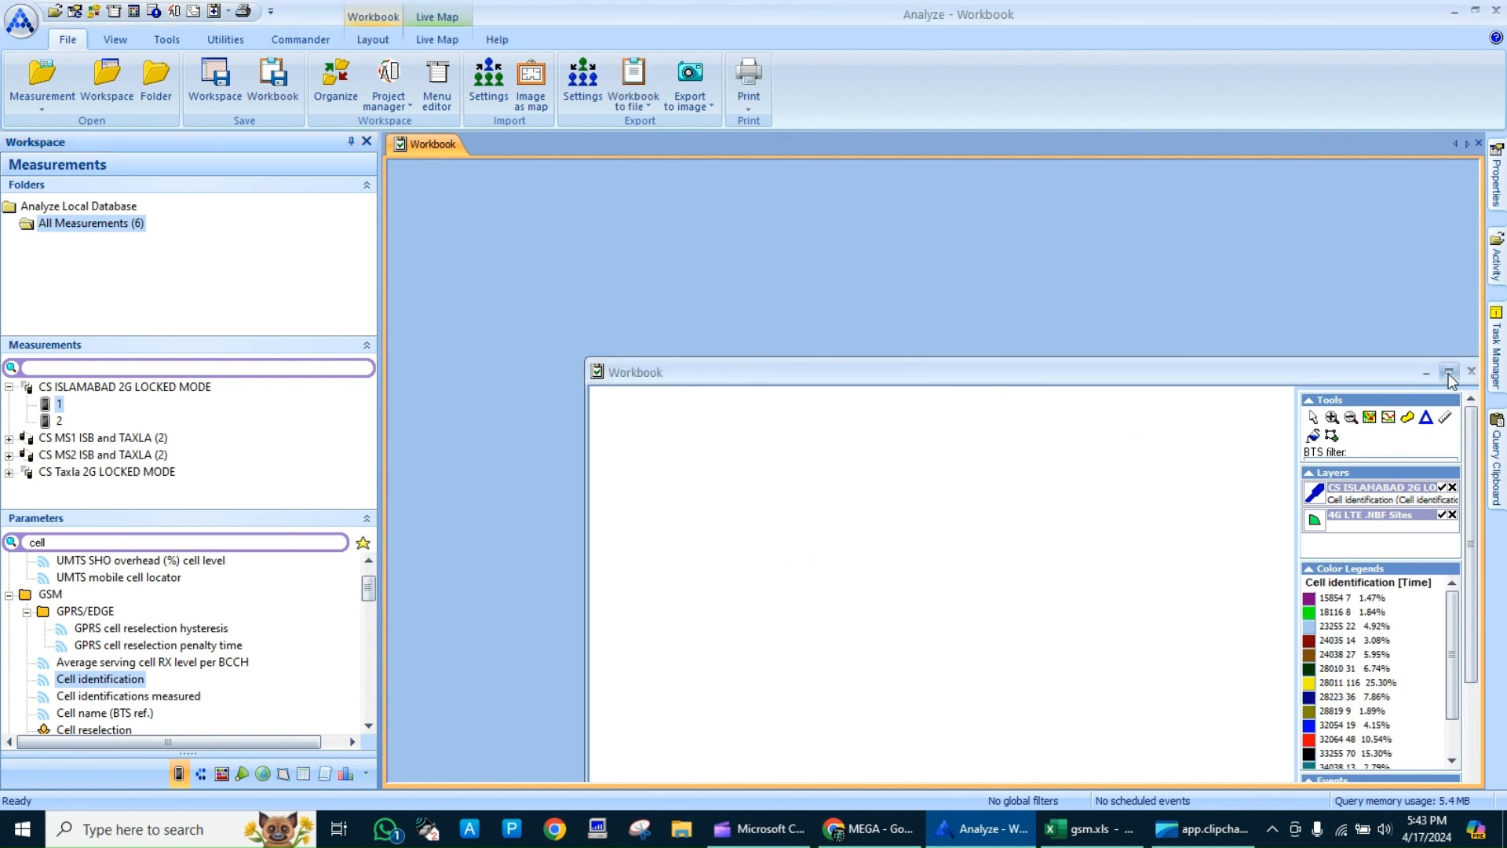
Set the MapX map WLDCTY25.TAB as the background of the Cell identification map
left_click(431, 36)
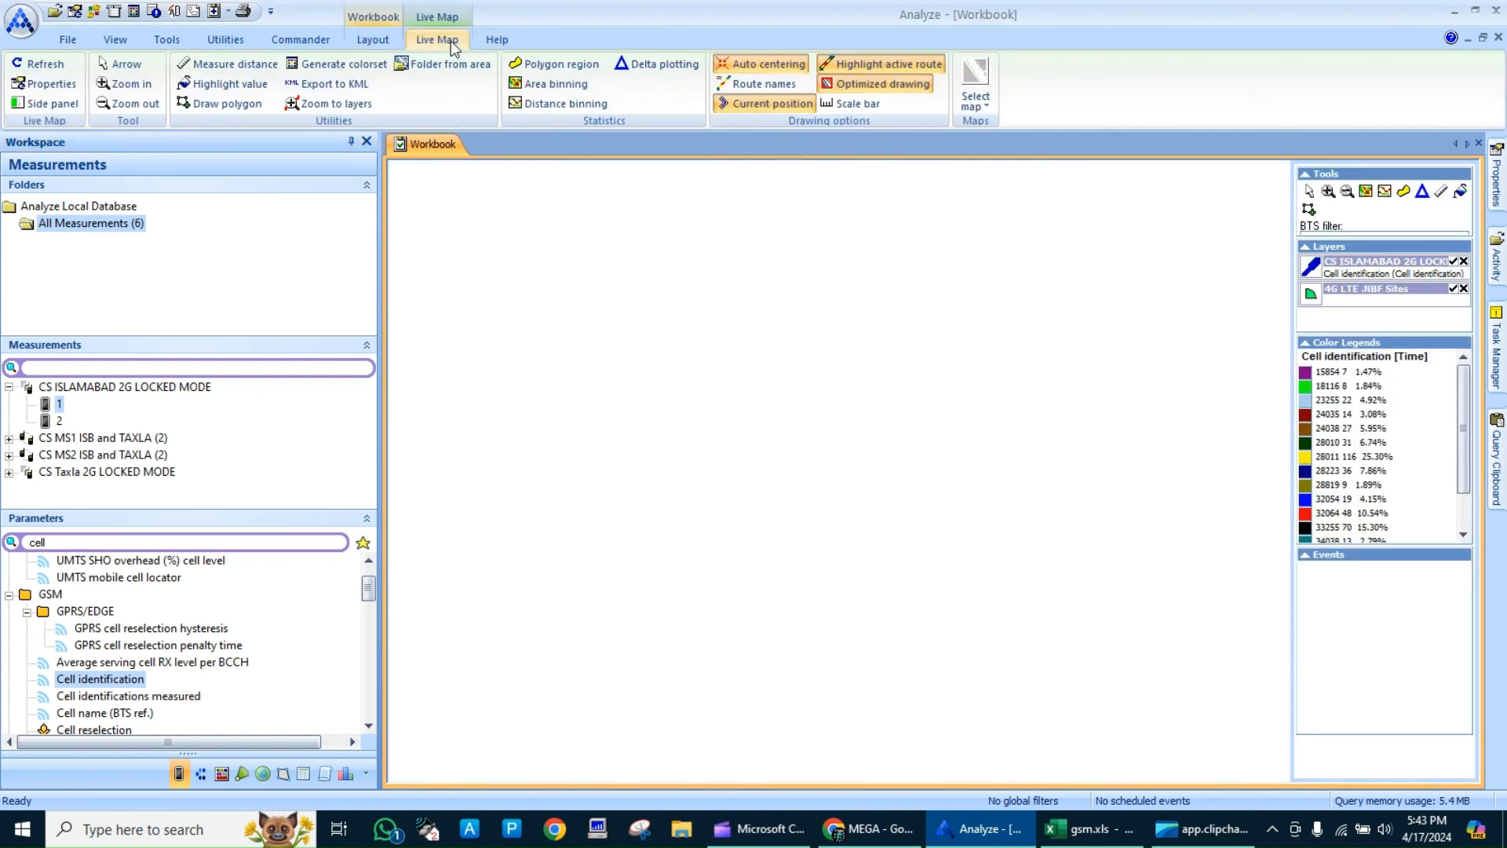
left_click(993, 101)
mouse_move(973, 186)
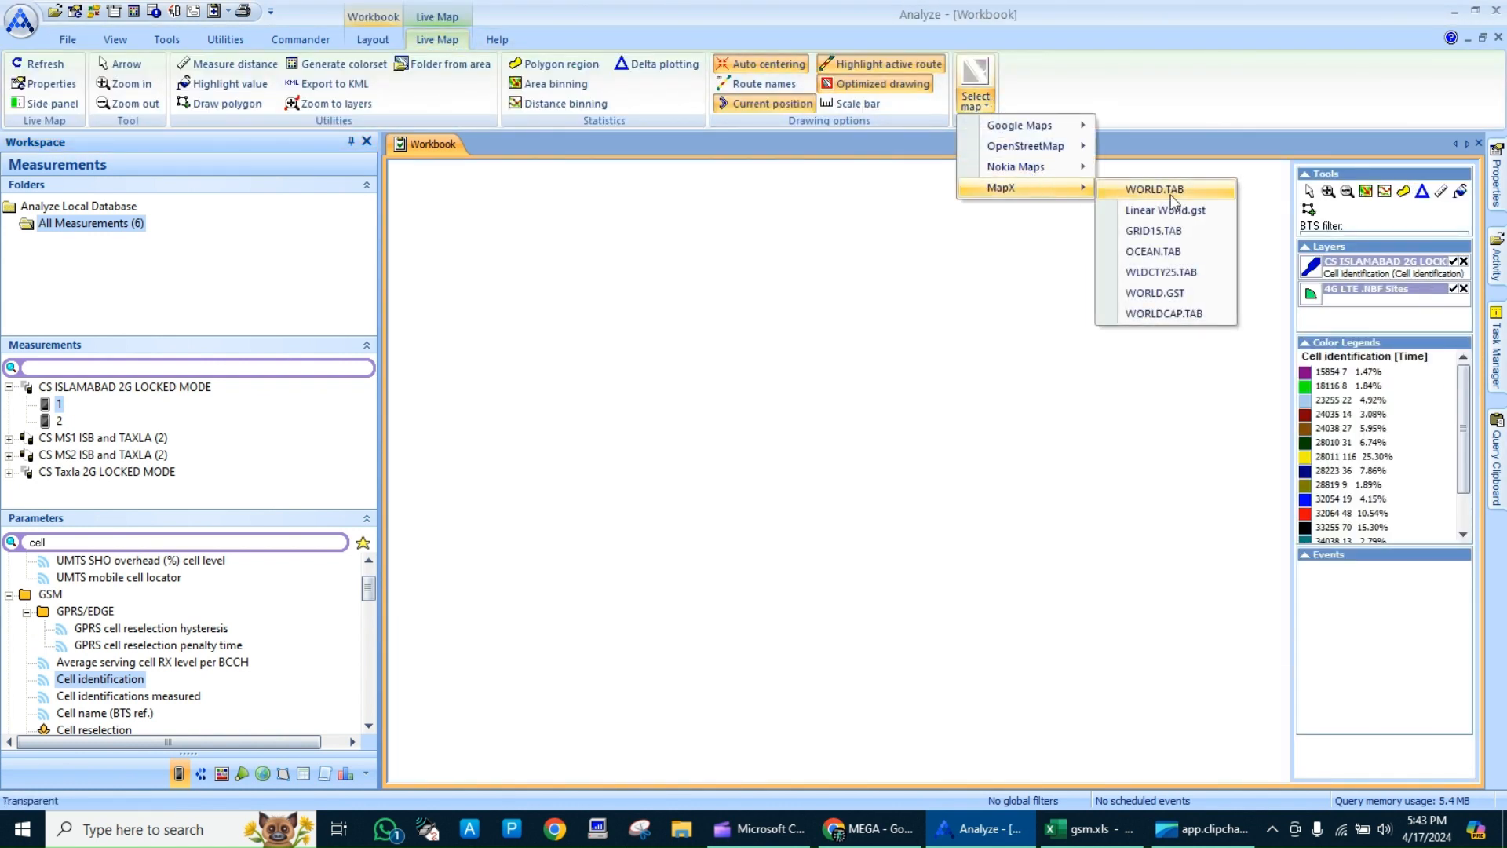
left_click(1161, 272)
Remove the 4G LTE .NBF Sites layer from the map, leaving only the Islamabad Cell identification route
left_click(852, 492)
left_click_drag(811, 363, 945, 447)
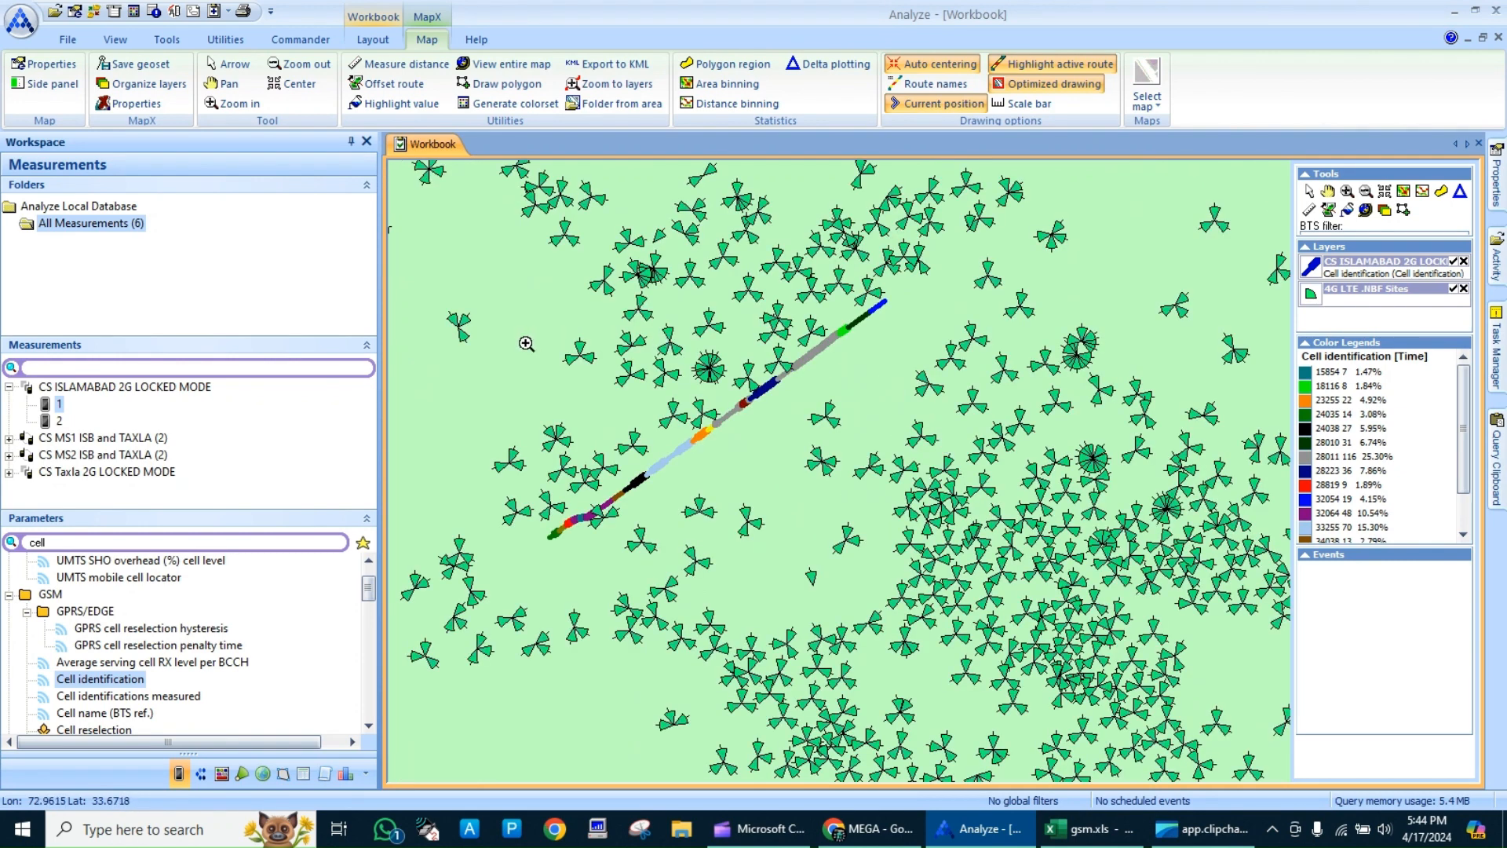
left_click_drag(526, 342, 952, 511)
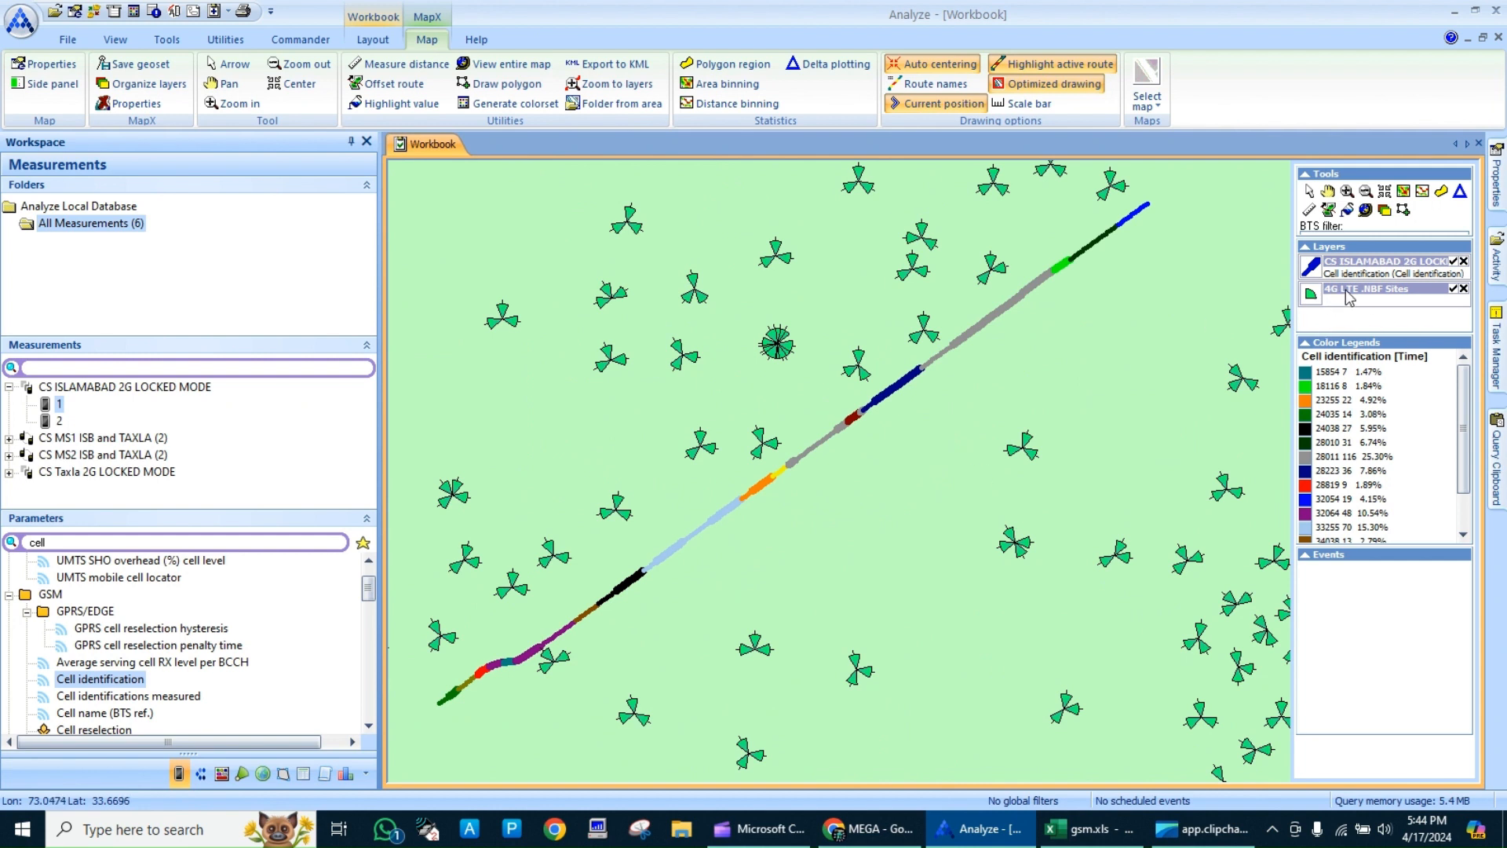
left_click(1463, 289)
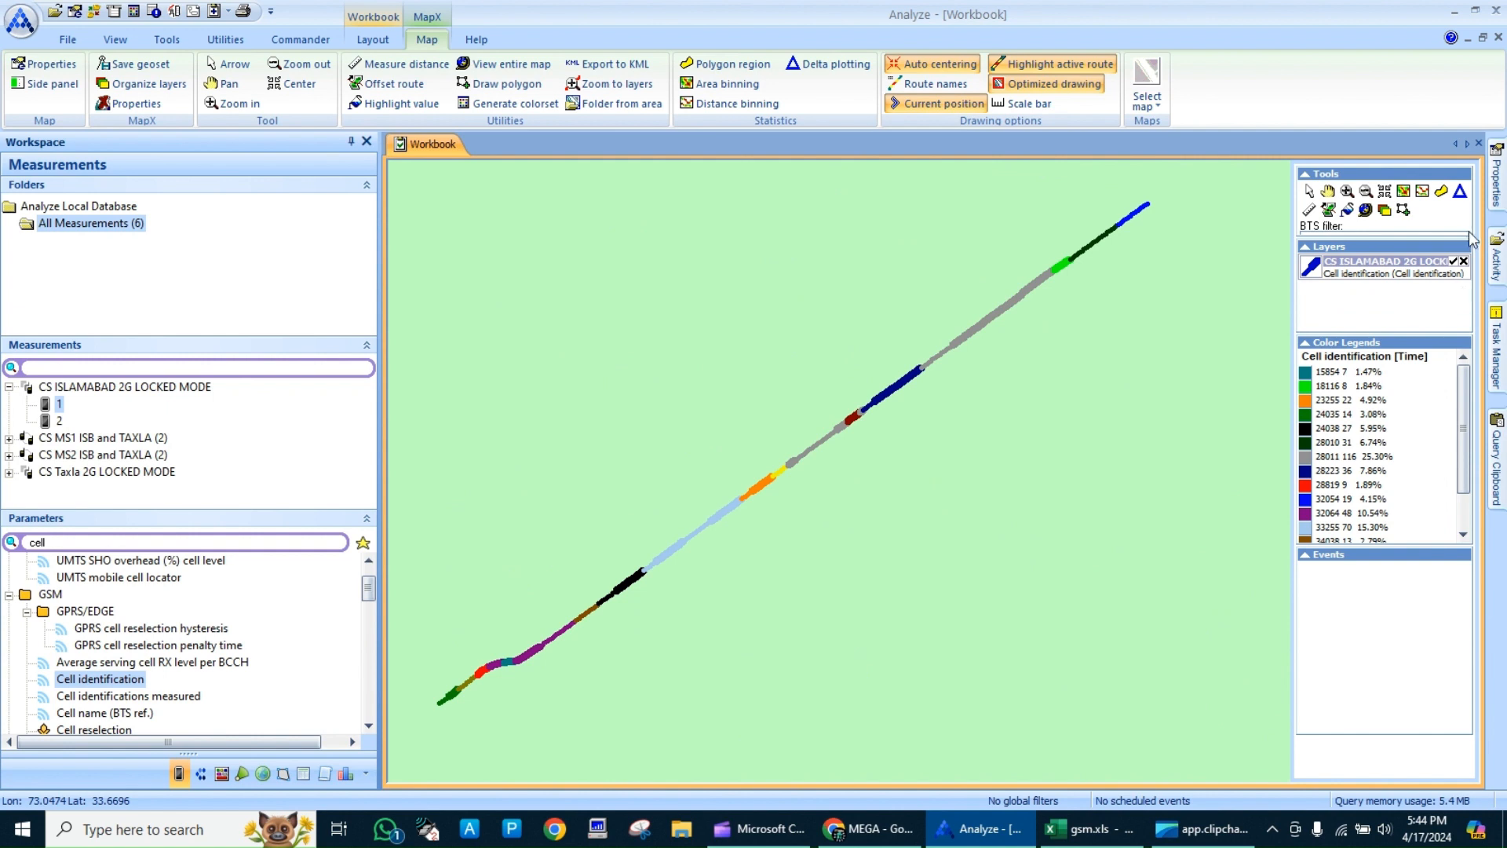
Close the open map workbook and load the BTS file 2G GSM.NBF into the base stations workspace
left_click(1499, 37)
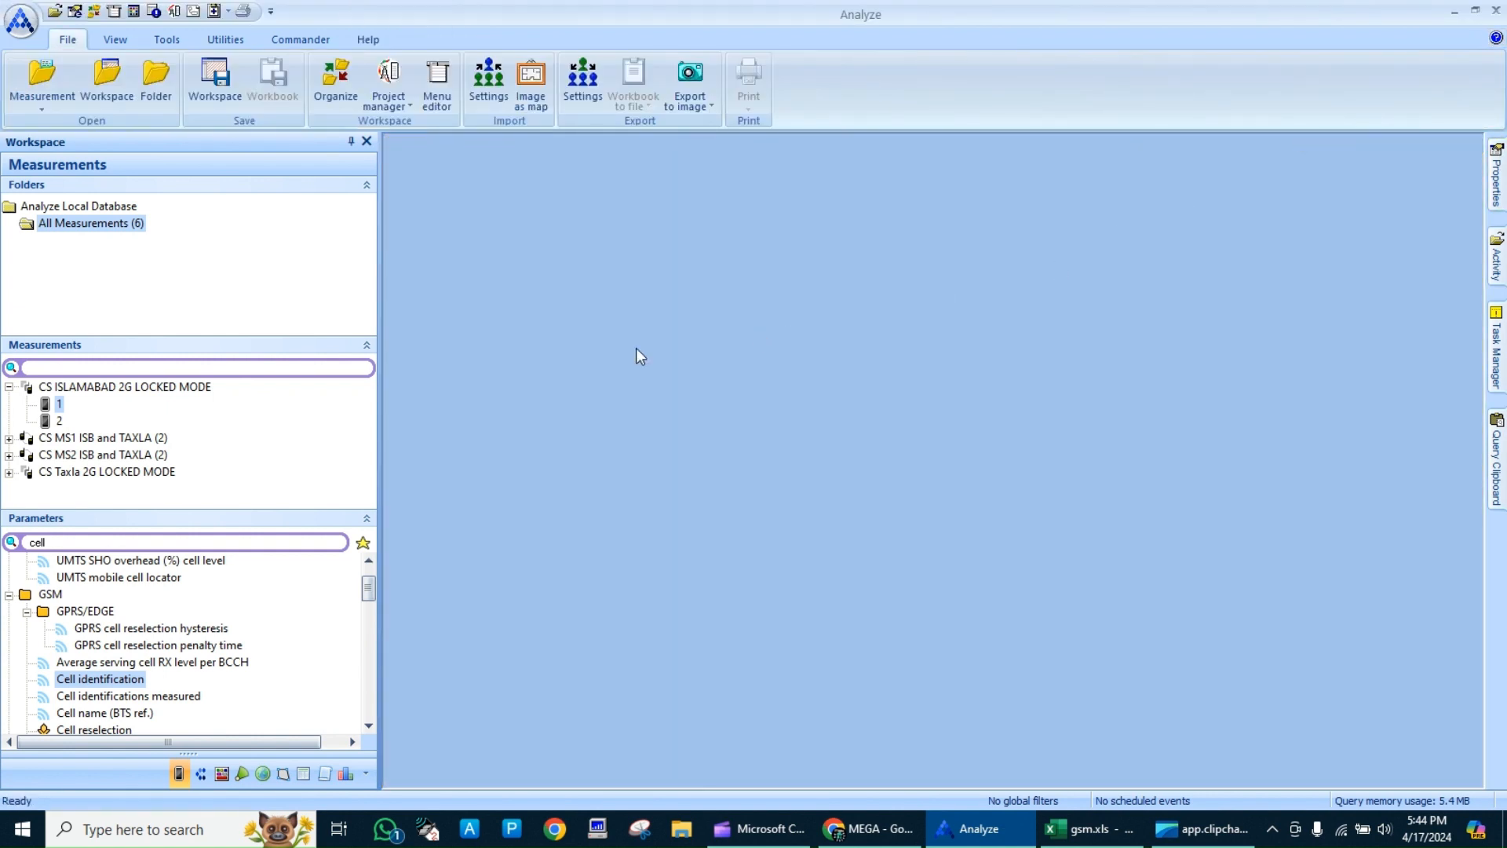
left_click(242, 774)
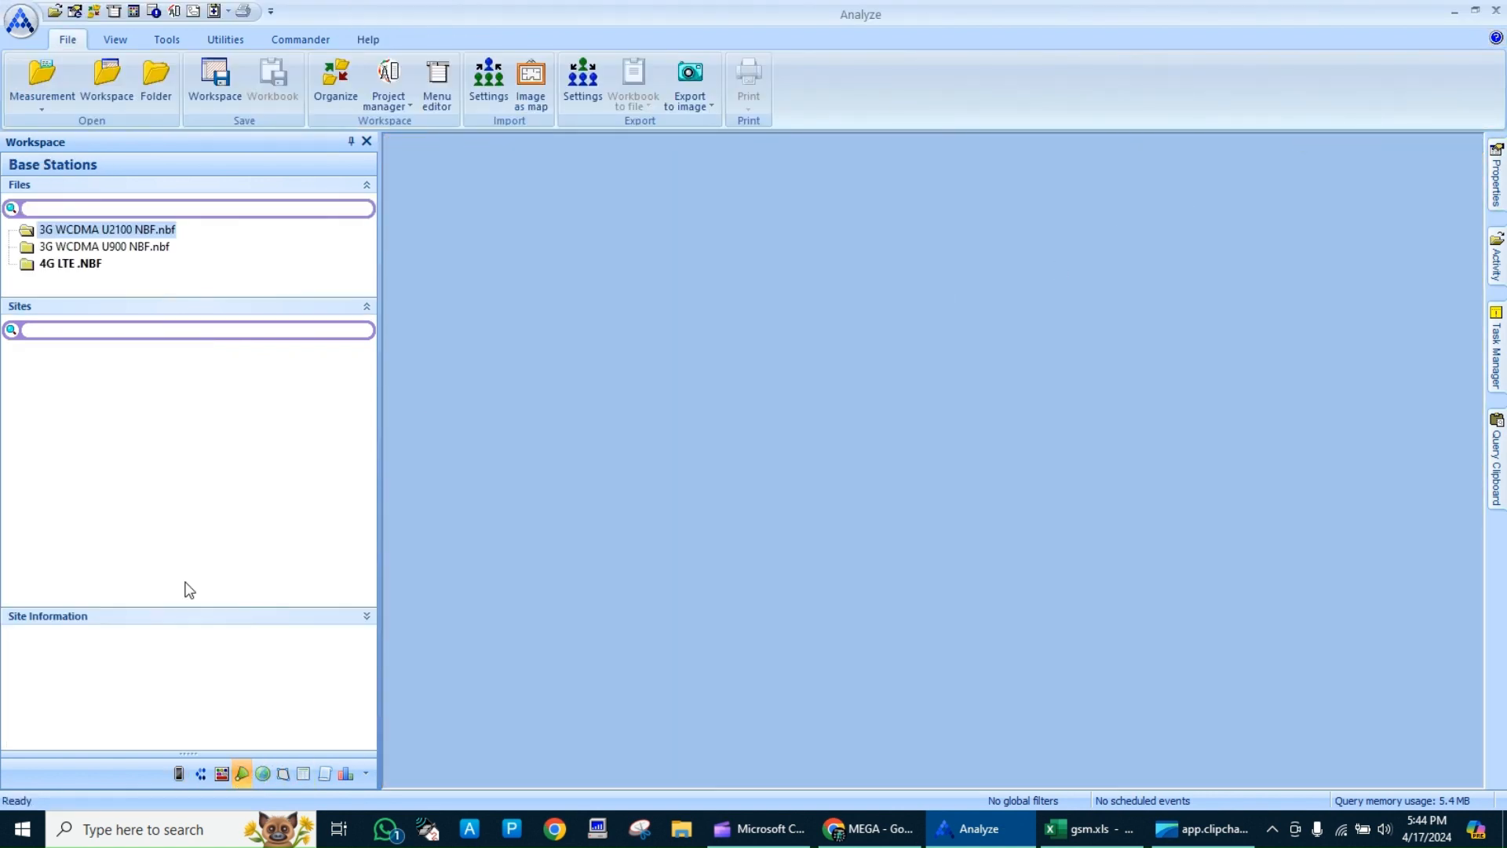
left_click(41, 108)
left_click(82, 166)
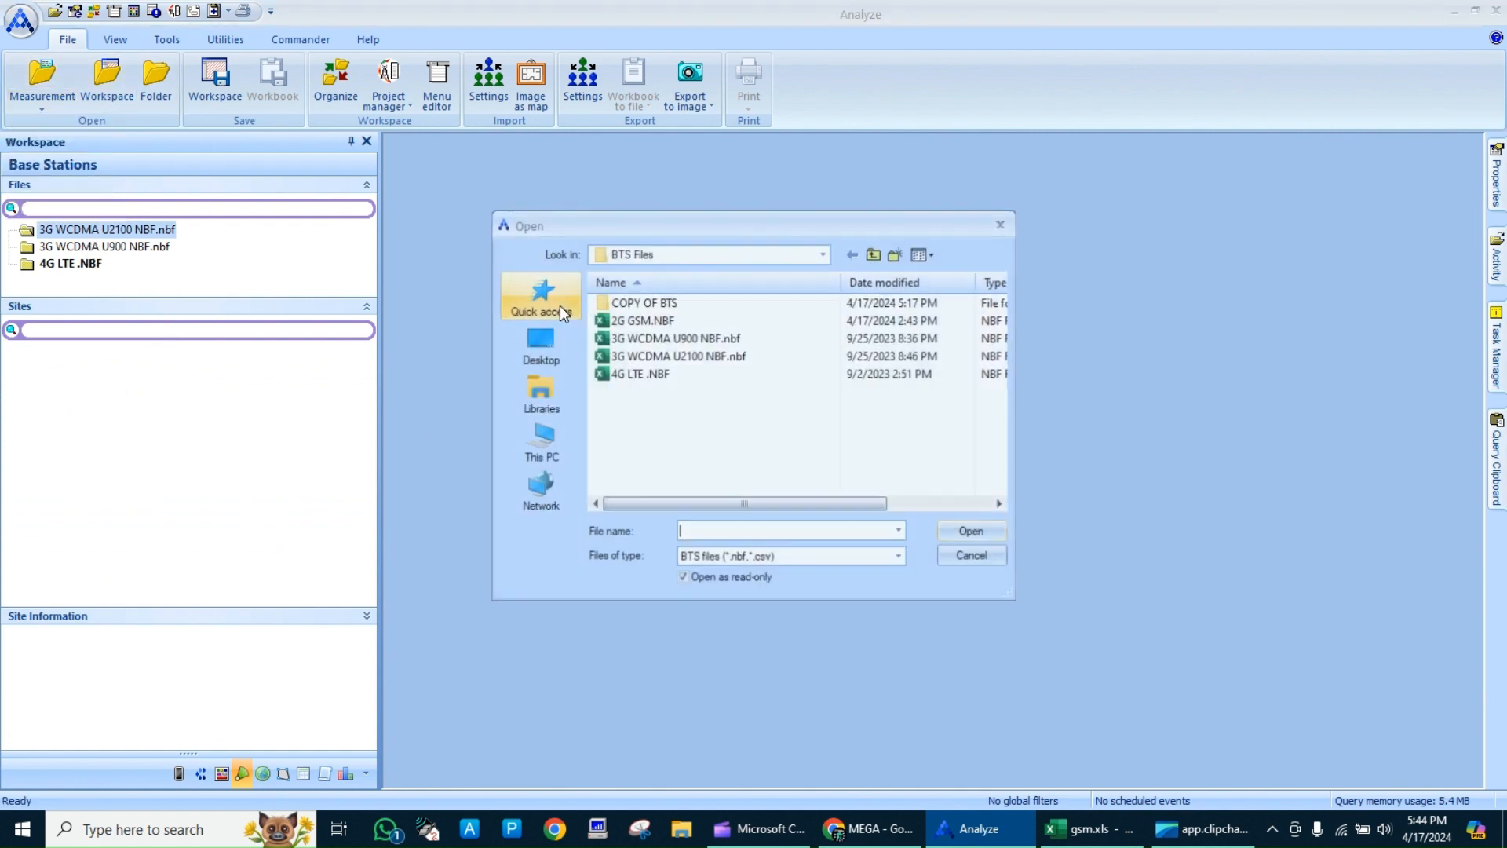
double_click(668, 321)
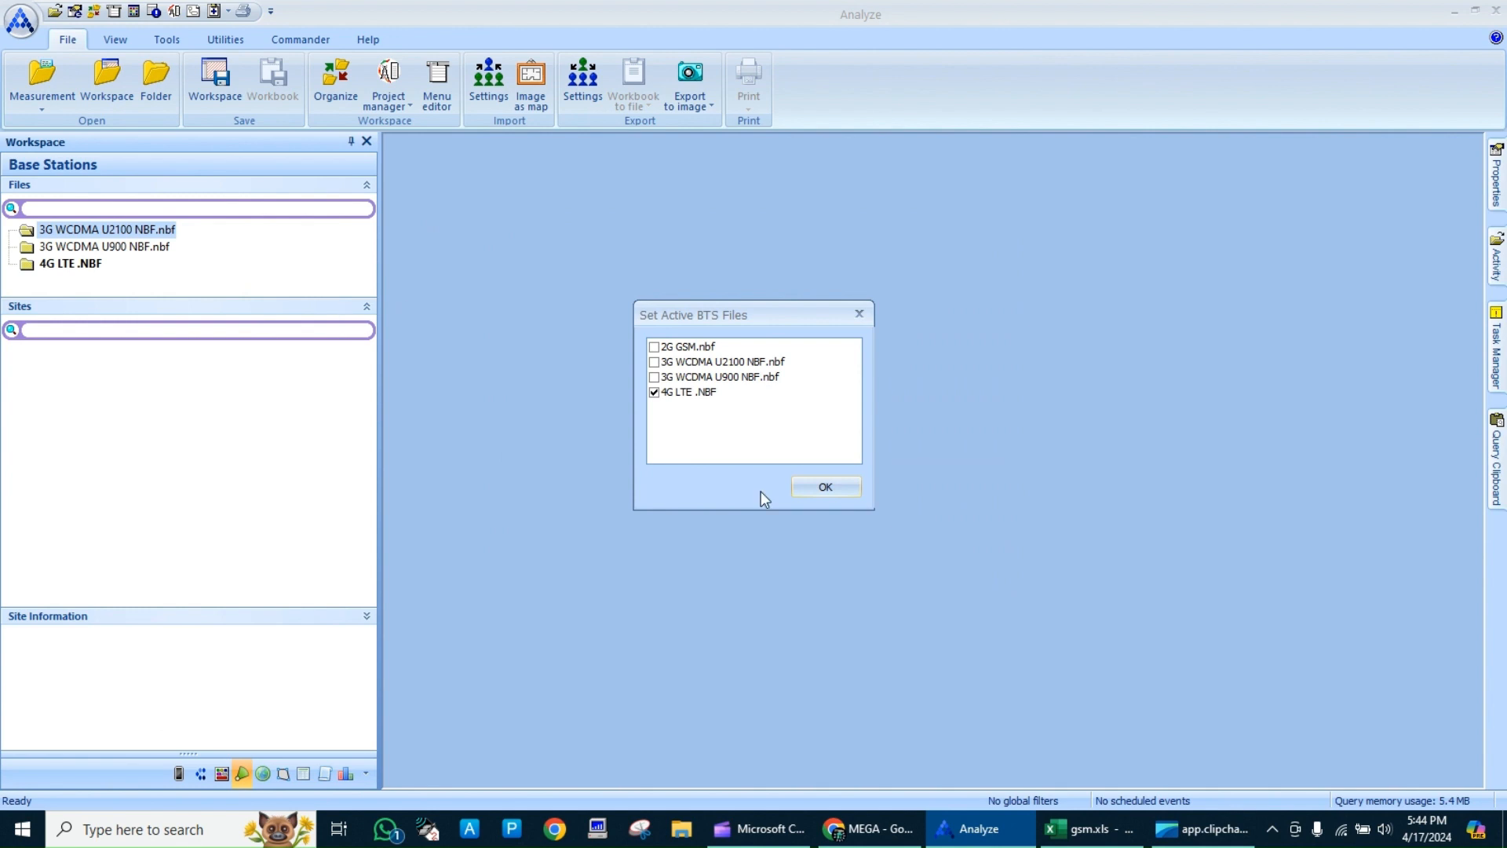
left_click(802, 485)
Set the base station file 2G GSM.NBF as active
right_click(62, 230)
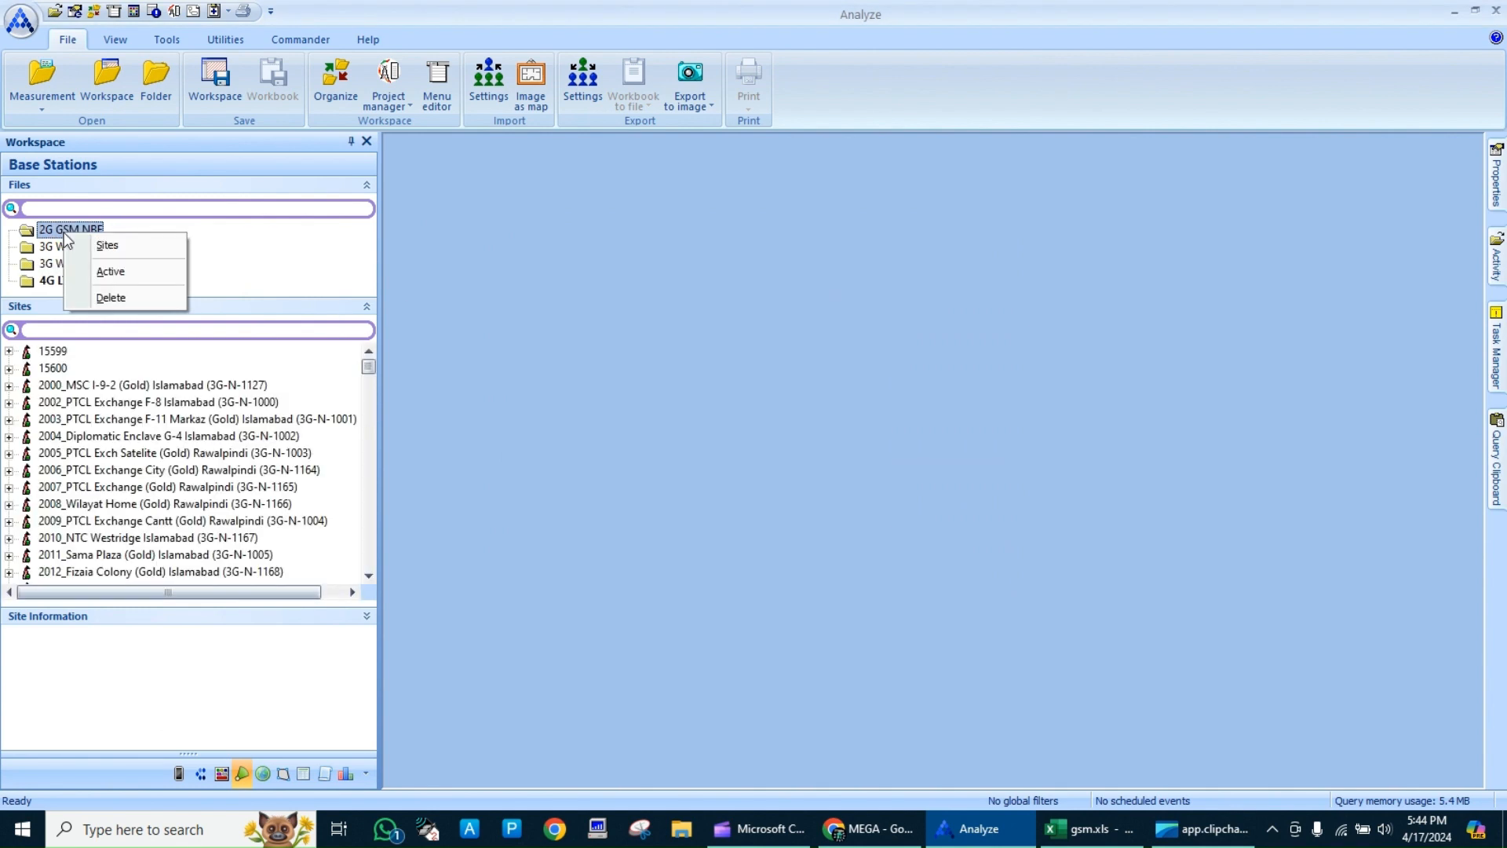
left_click(106, 267)
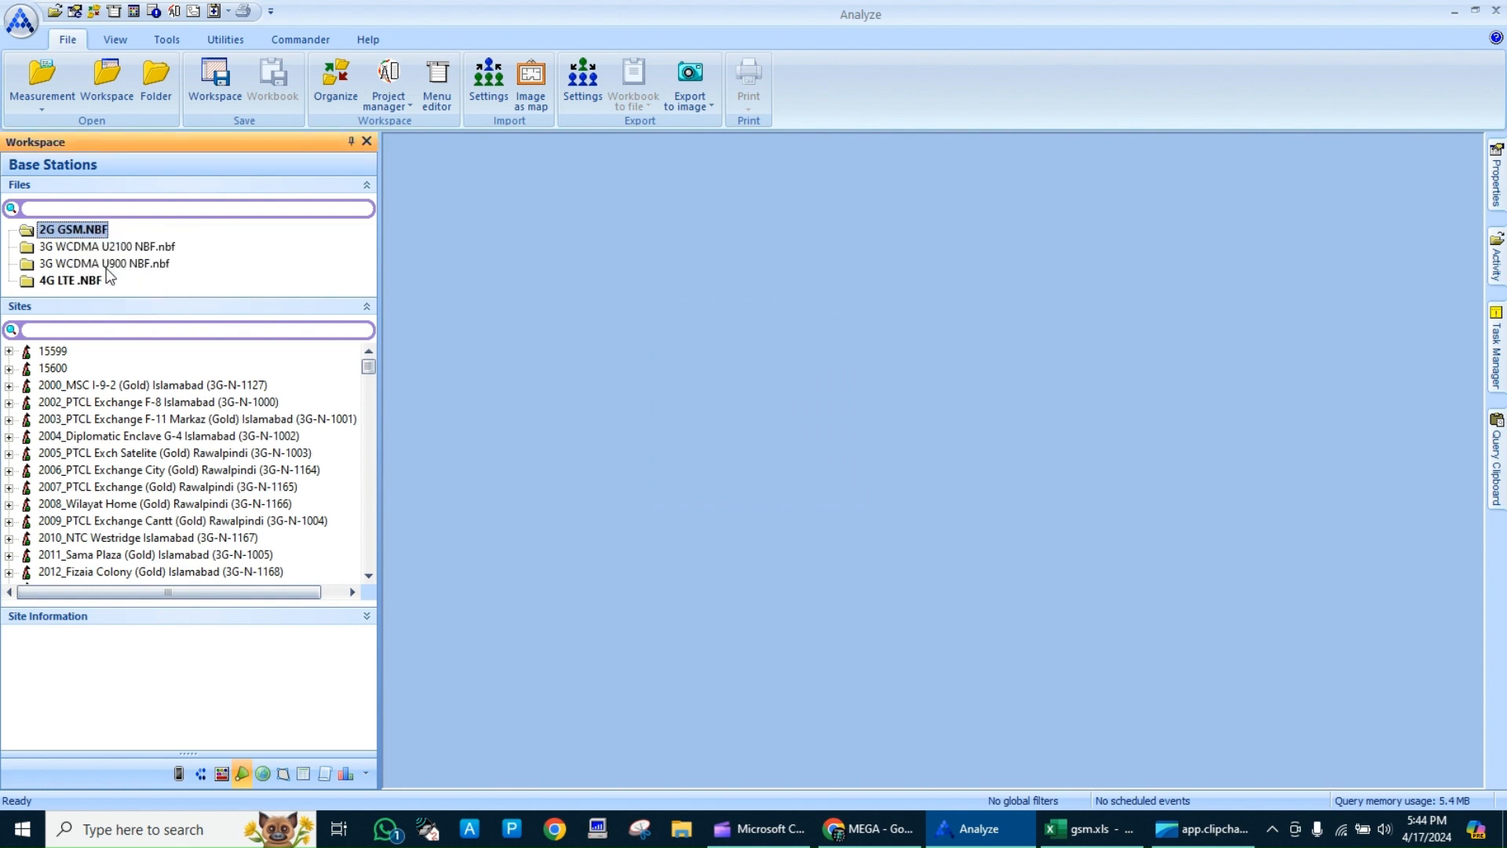
left_click(86, 281)
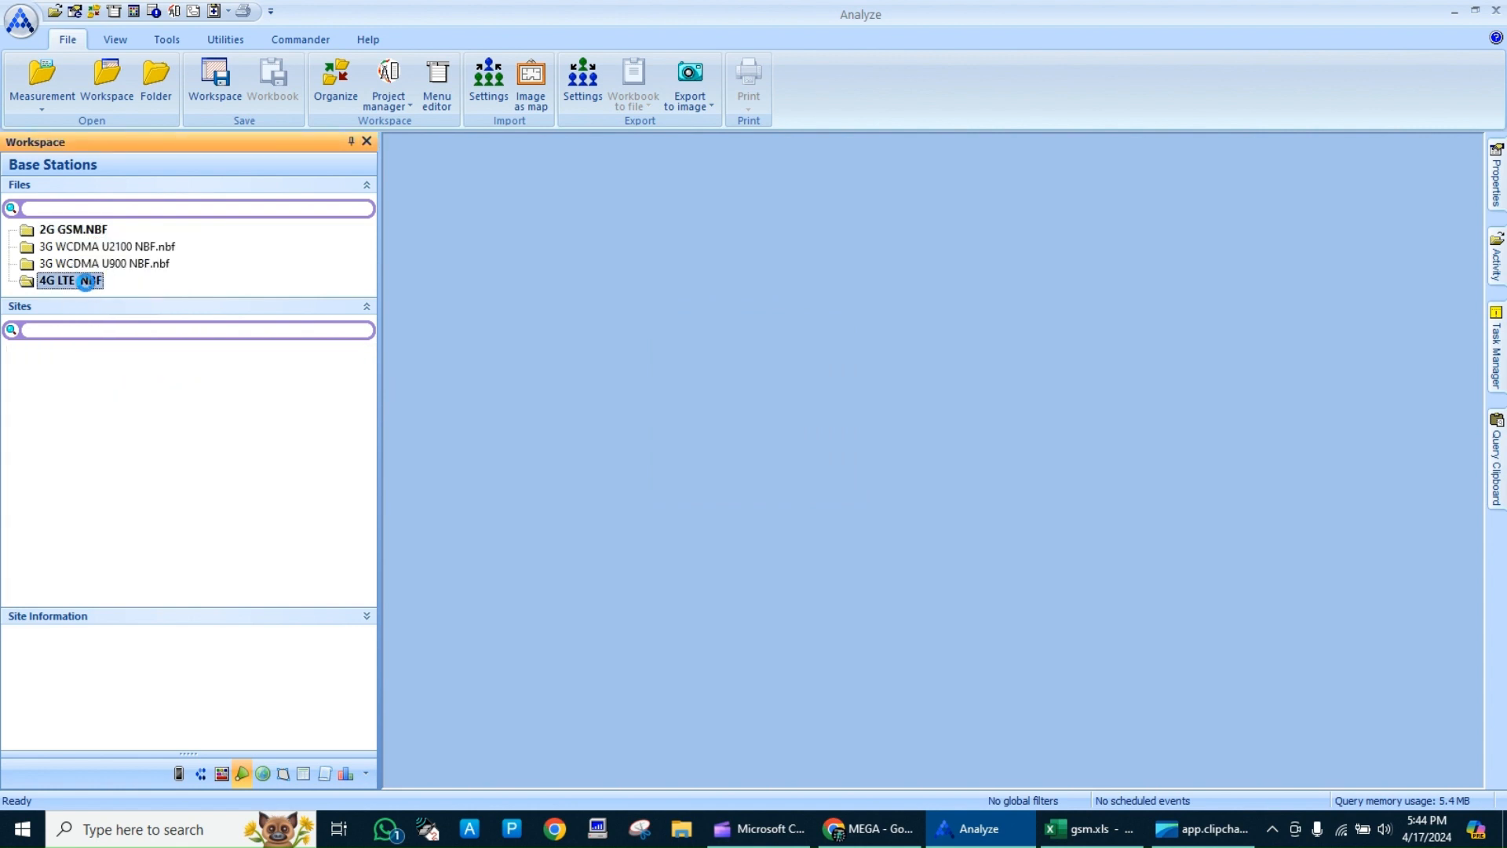
Open the GSM Cell identification parameter of CS ISLAMABAD measurement 1 in a new map and maximize its window
left_click(179, 773)
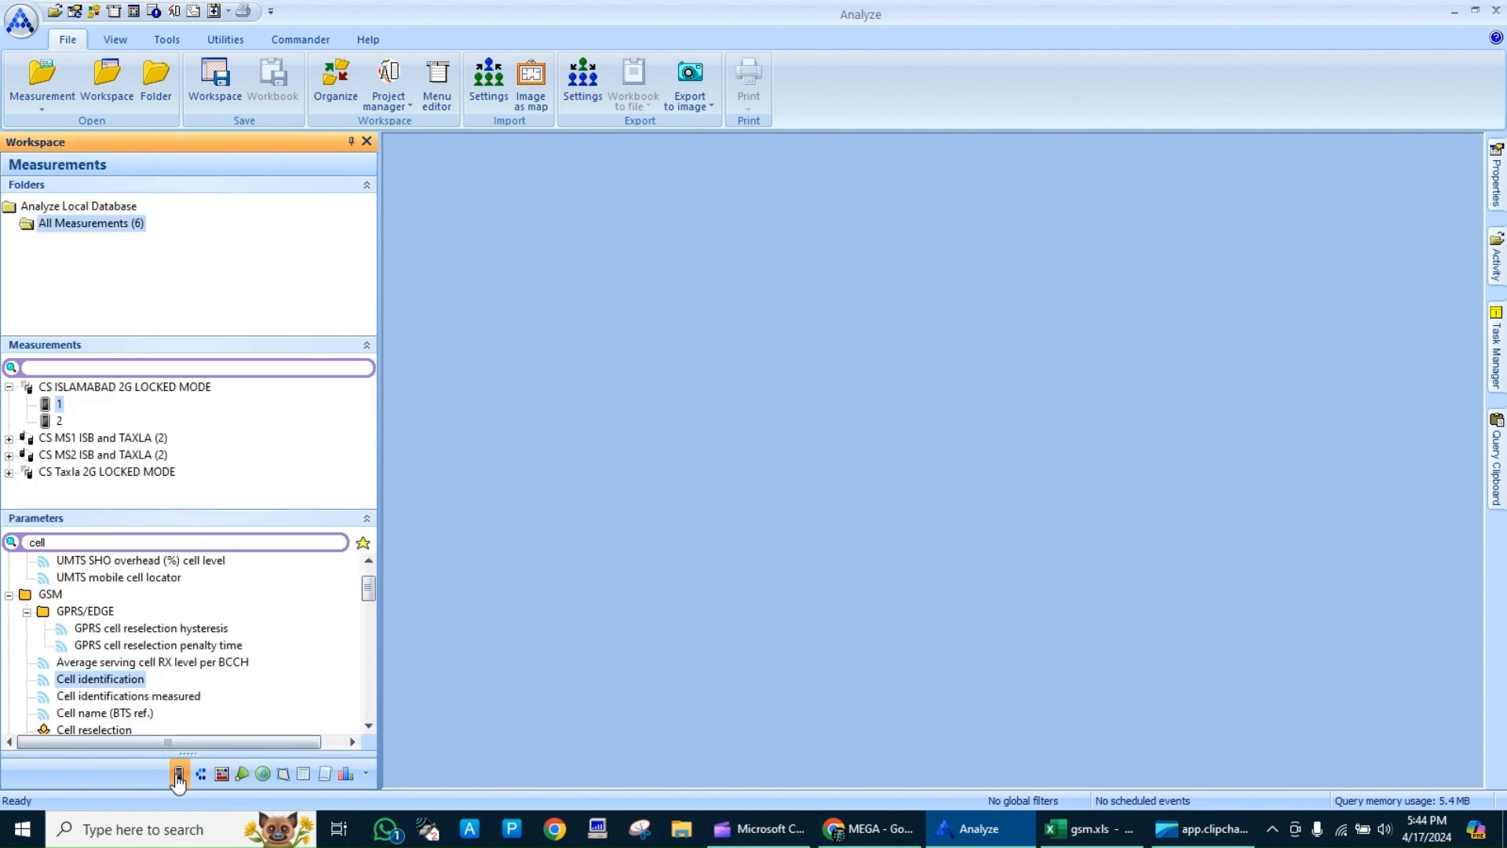
right_click(122, 681)
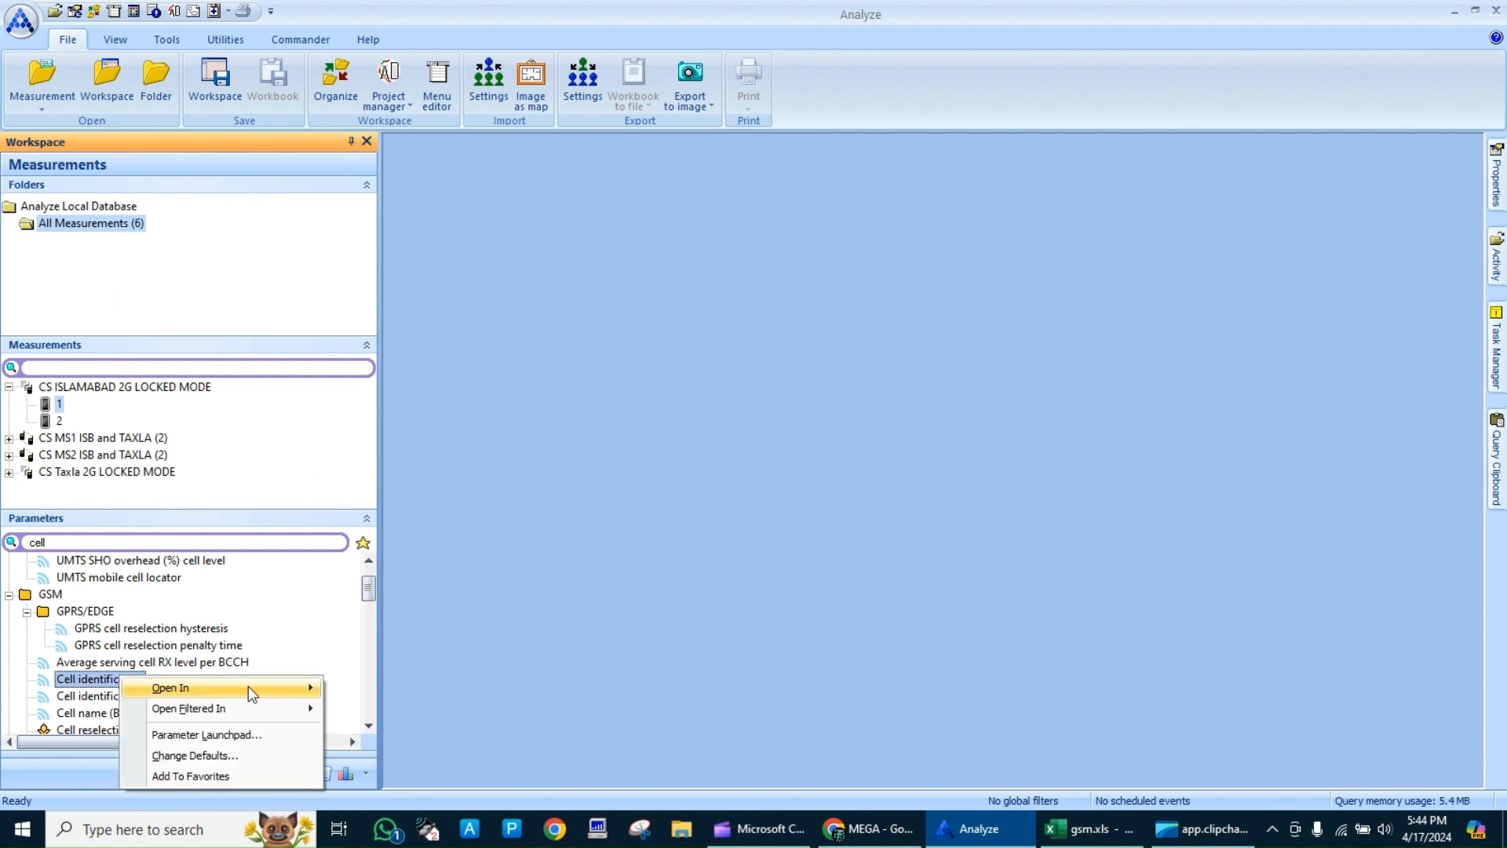
mouse_move(259, 688)
left_click(364, 716)
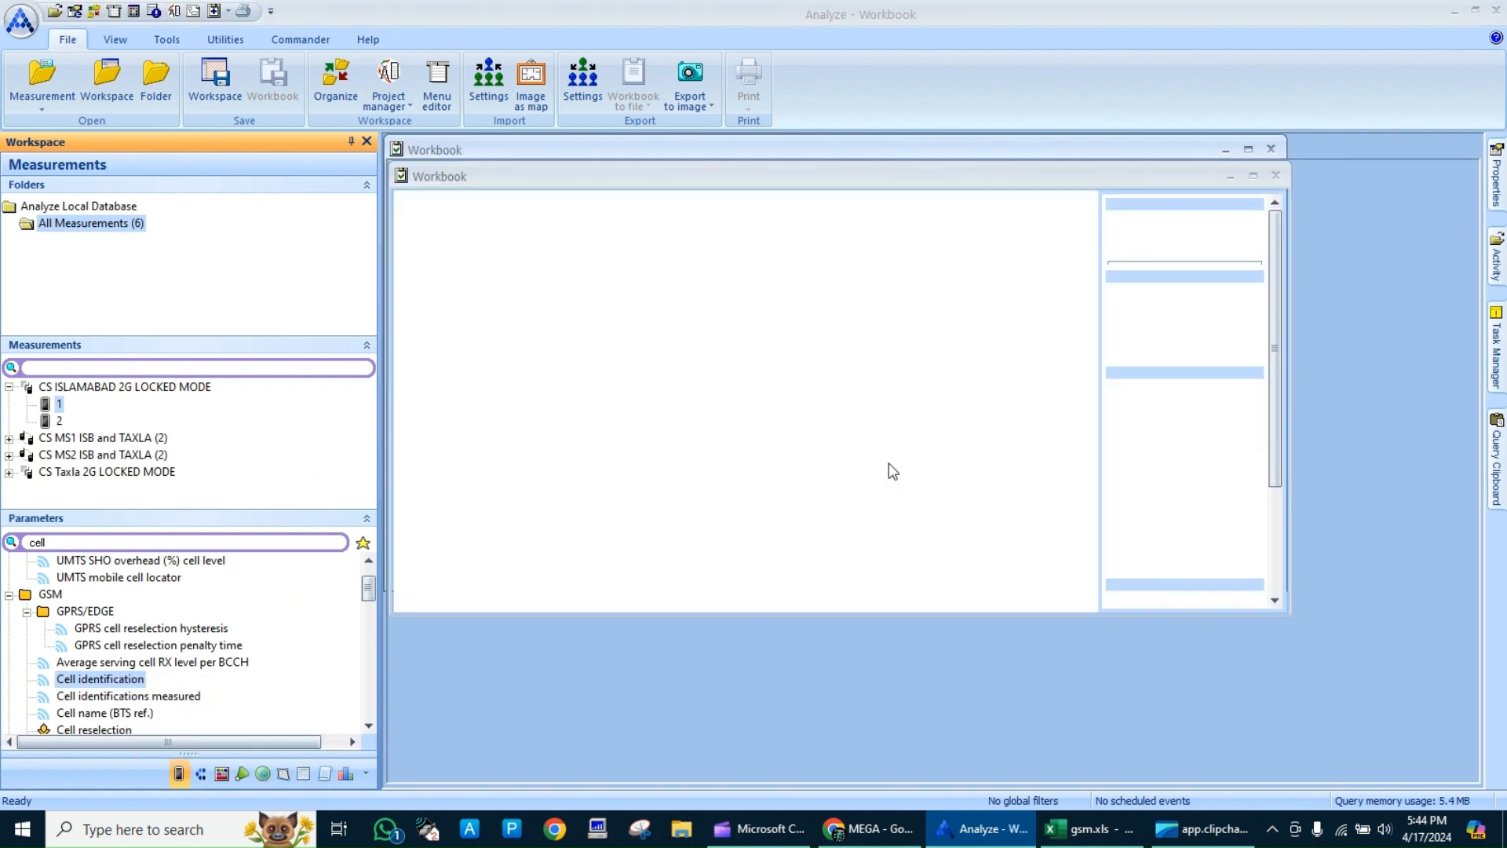
left_click(780, 549)
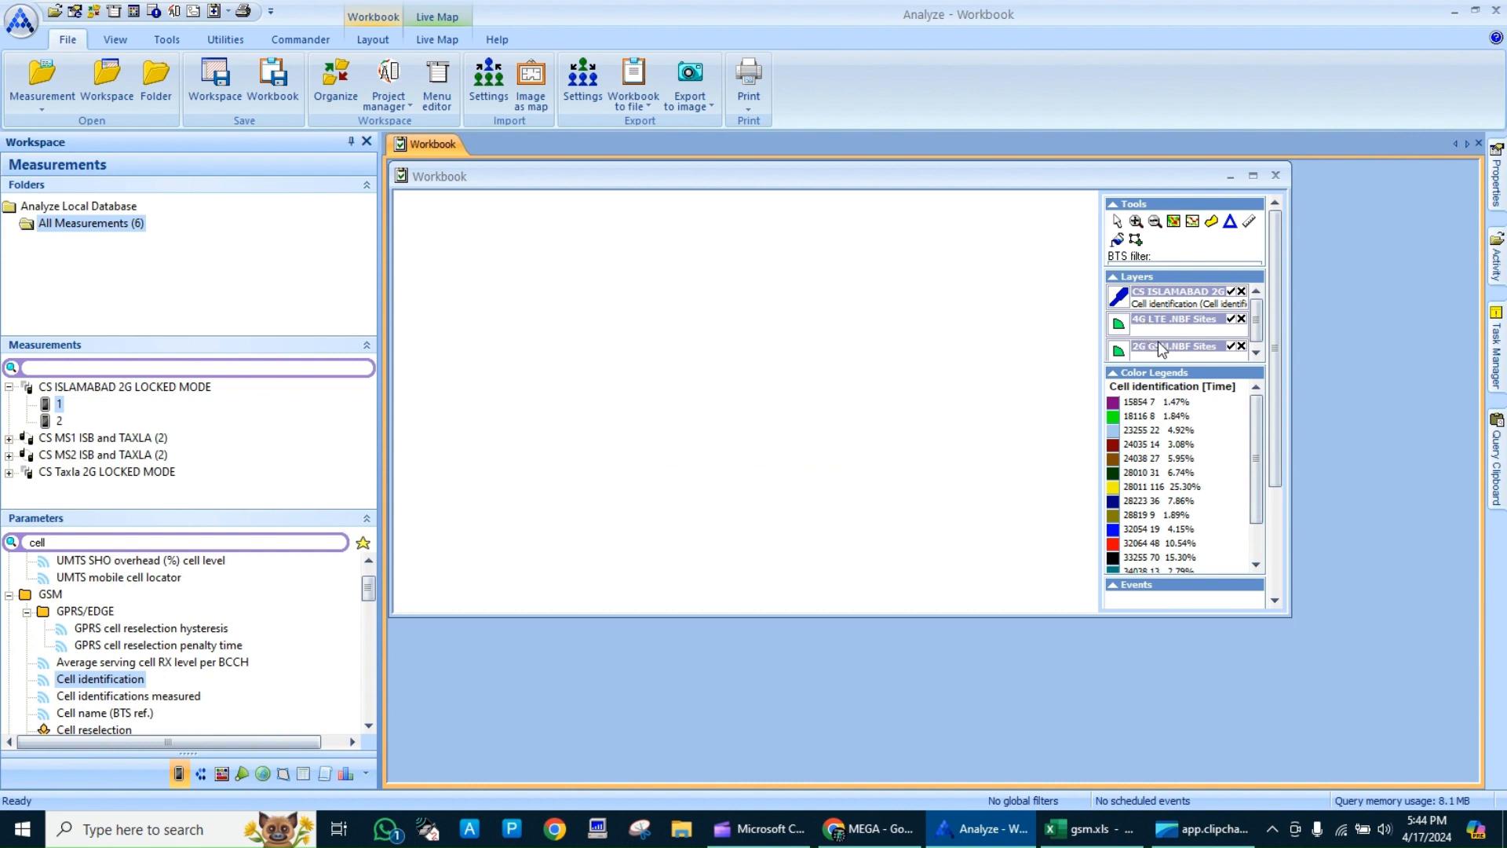
left_click(1252, 176)
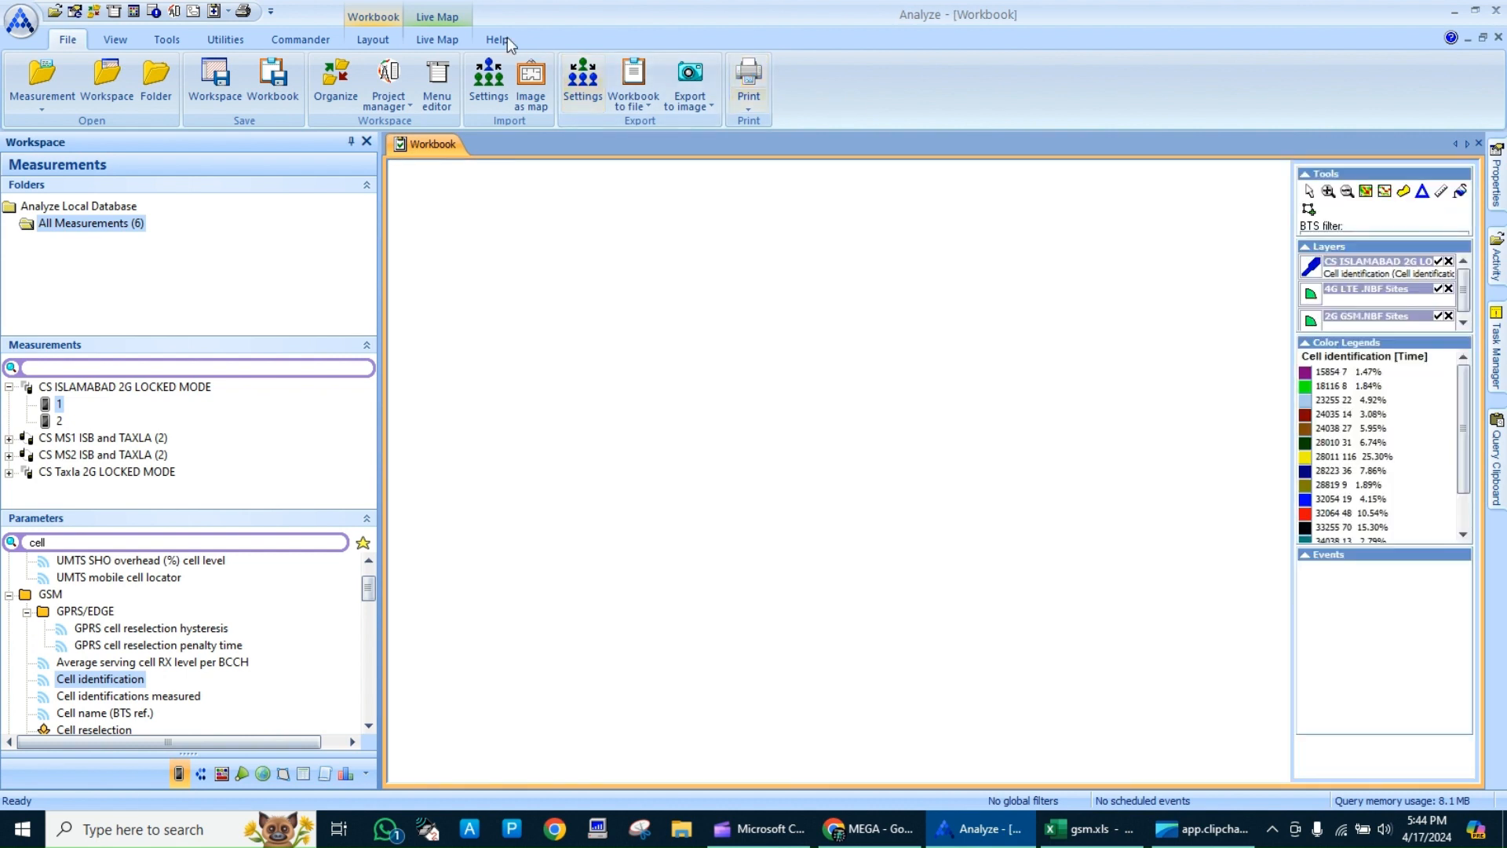
Set a MapX world map as the background of the new Cell identification map
left_click(445, 20)
left_click(976, 88)
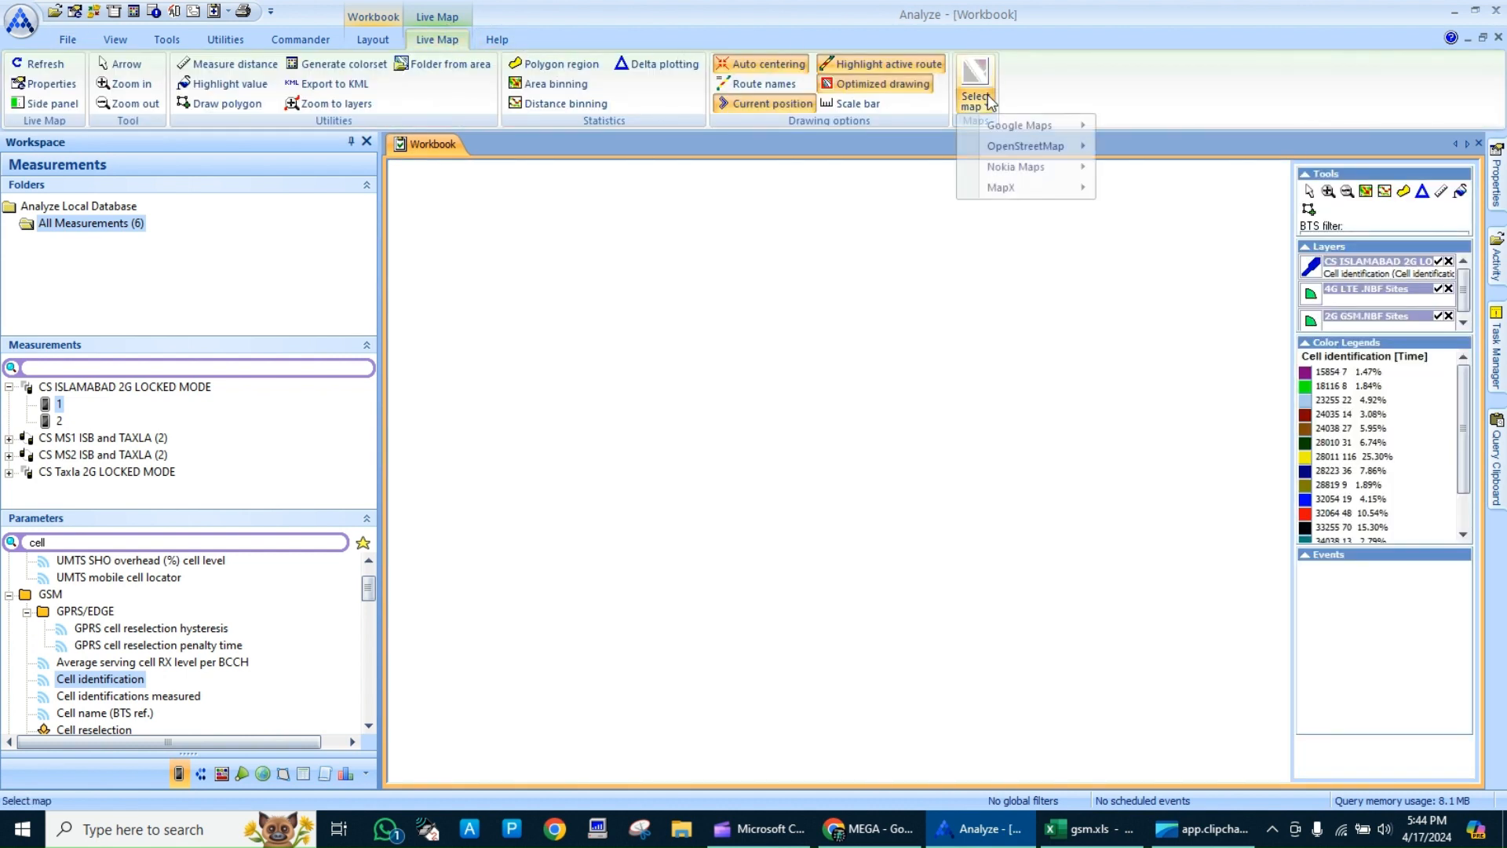
mouse_move(1054, 151)
mouse_move(1054, 185)
left_click(1139, 203)
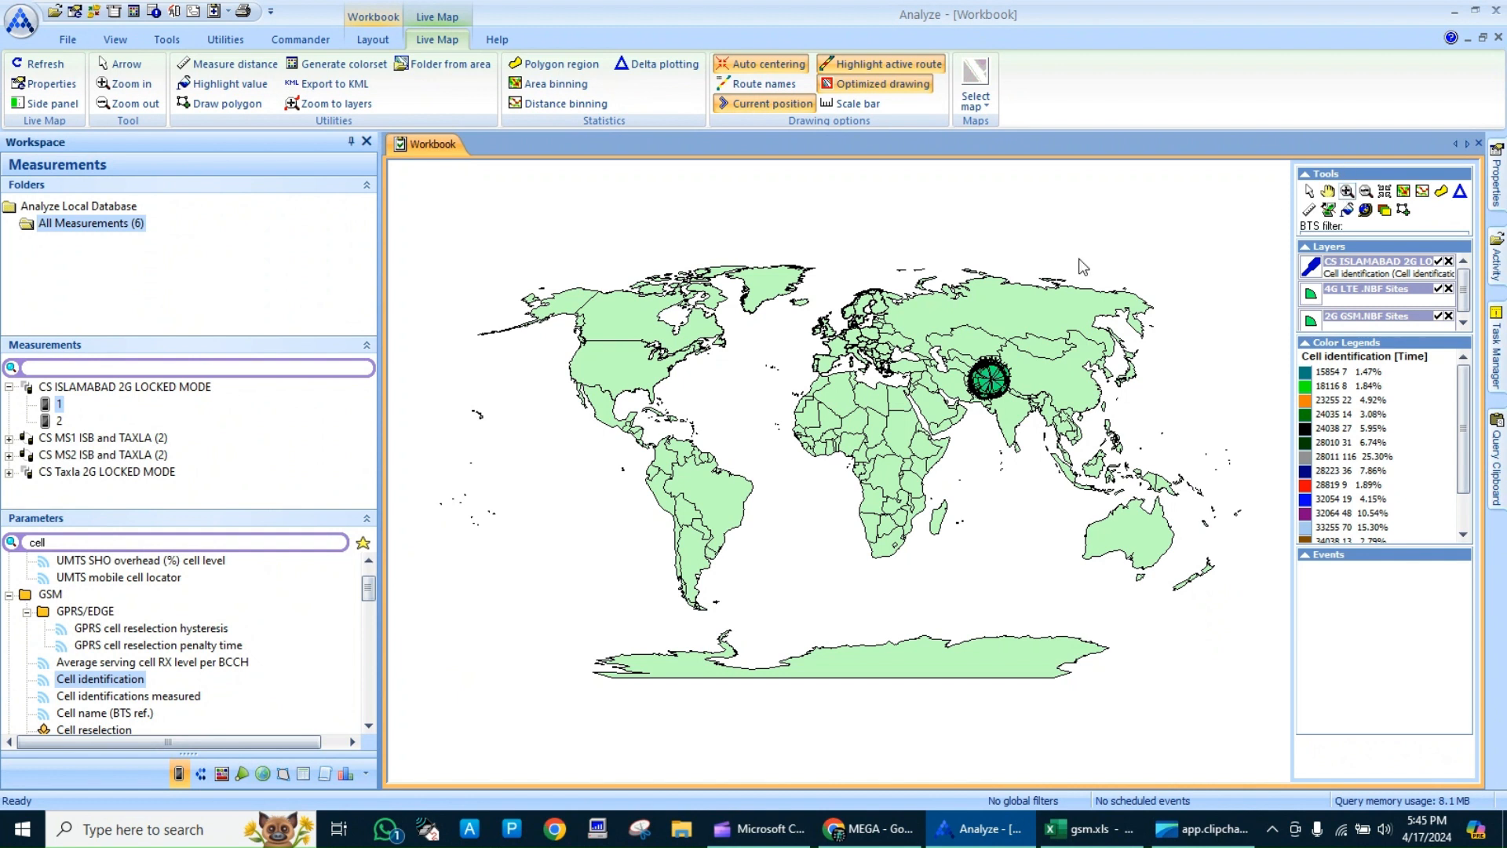
Examine the Islamabad Cell identification route and the base station sites around it at close range
left_click(1347, 192)
left_click(979, 377)
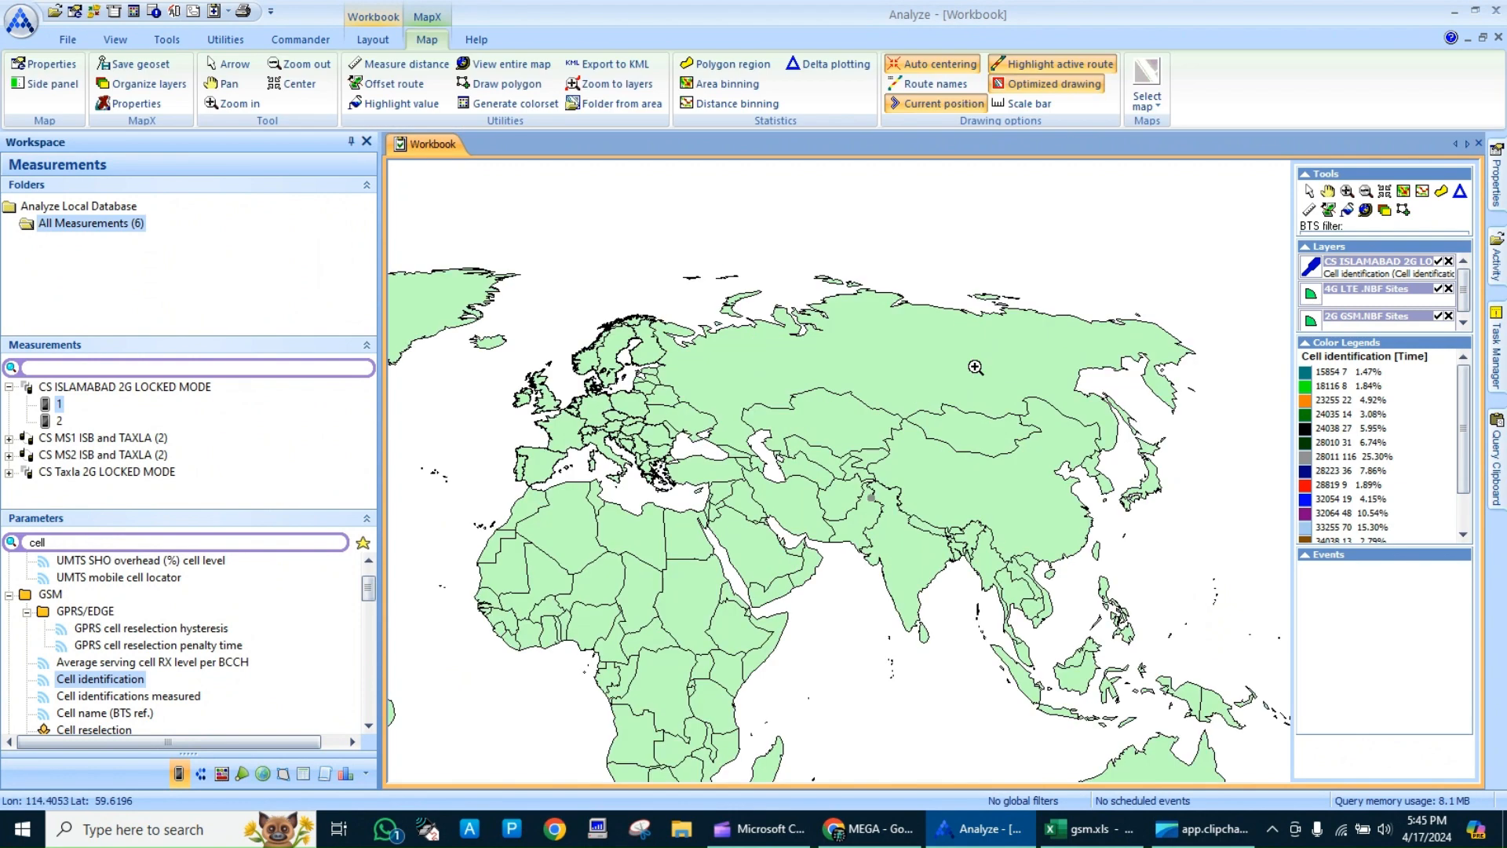
left_click(871, 509)
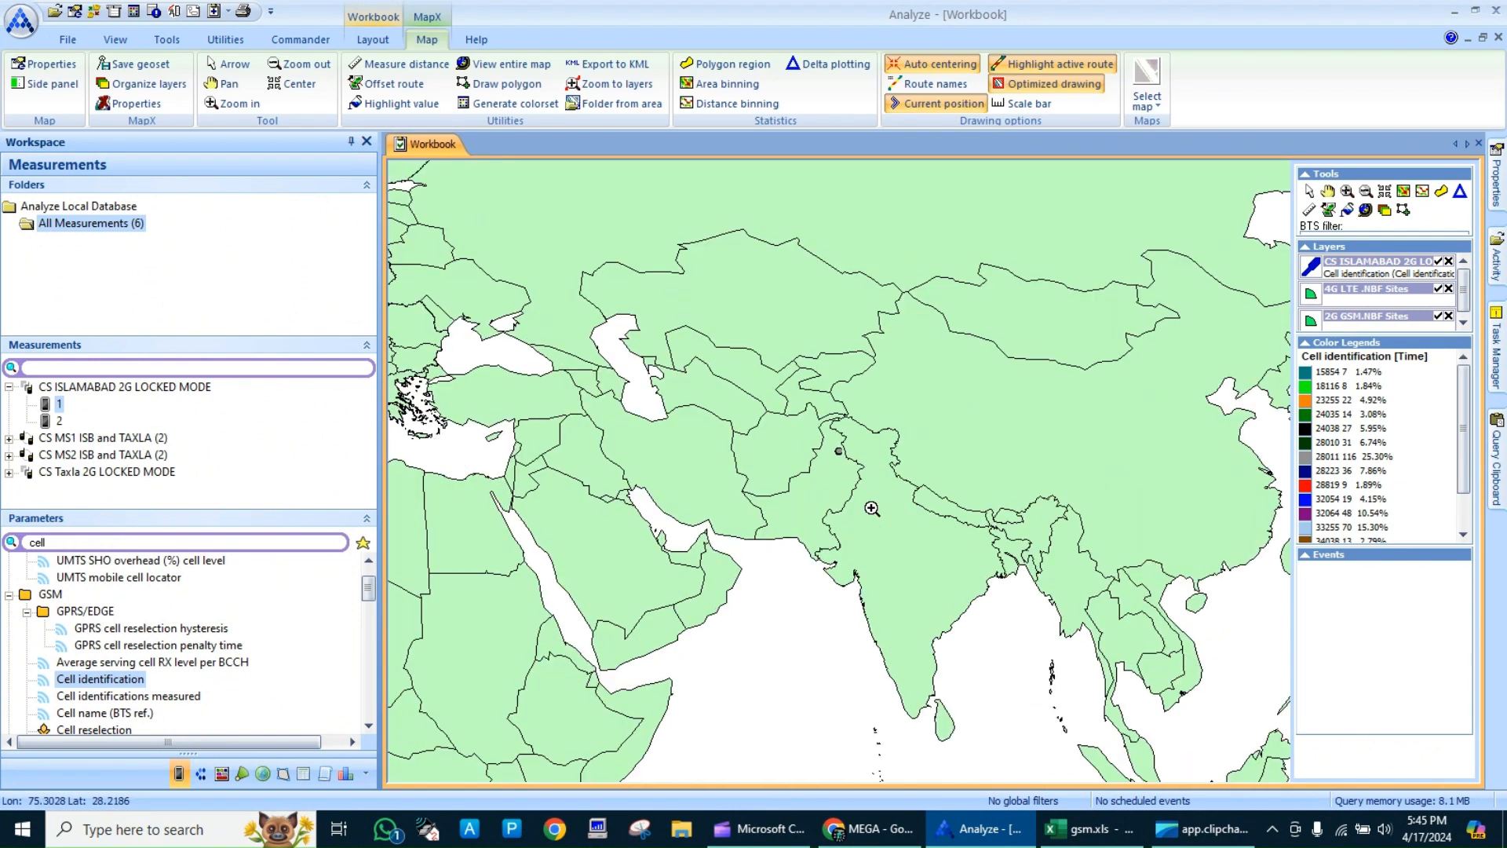
left_click(832, 462)
left_click(849, 446)
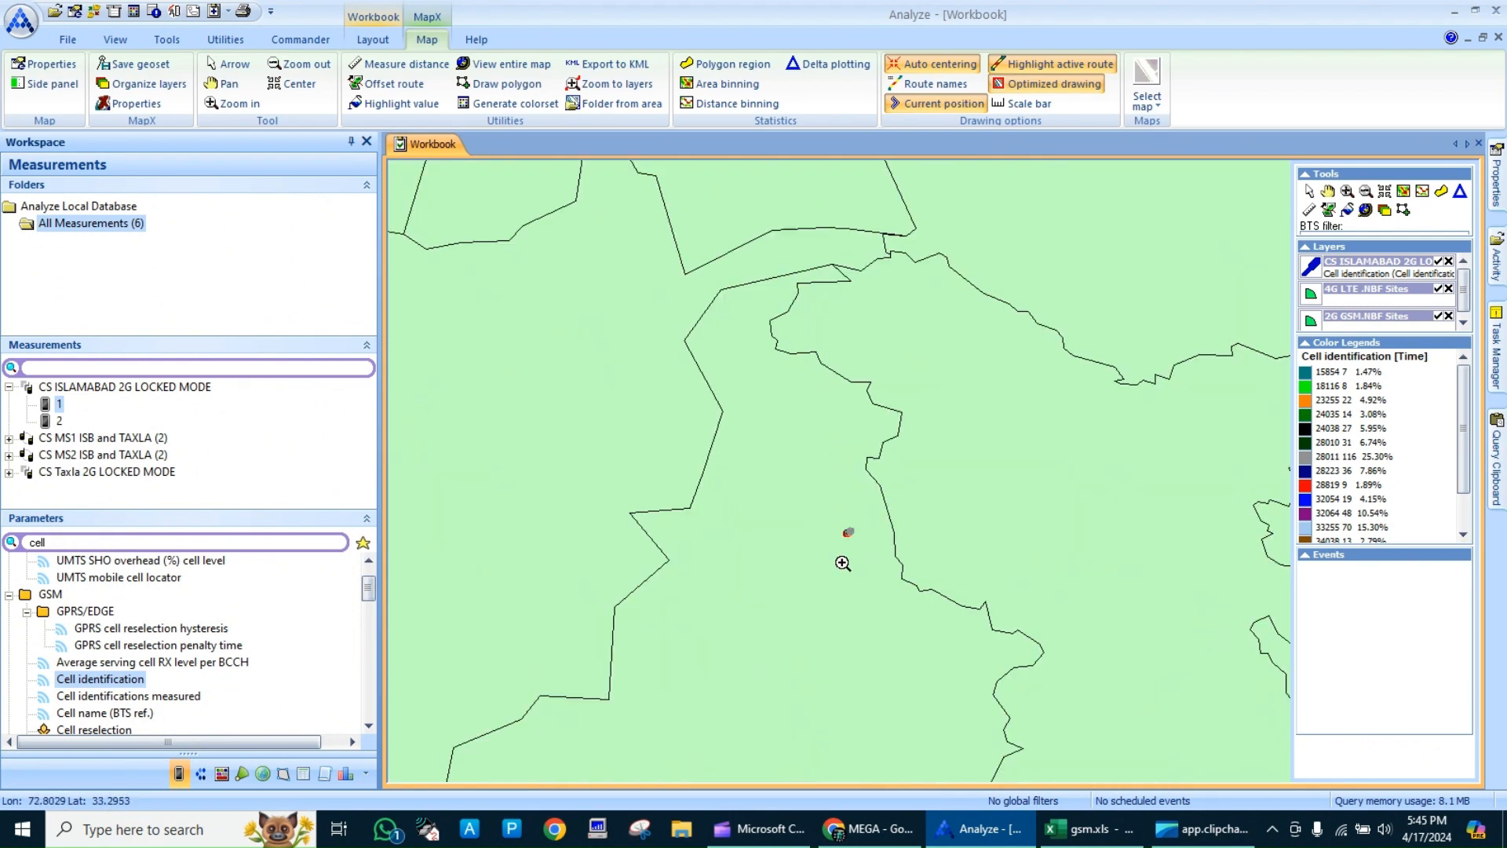
left_click(843, 564)
left_click(848, 430)
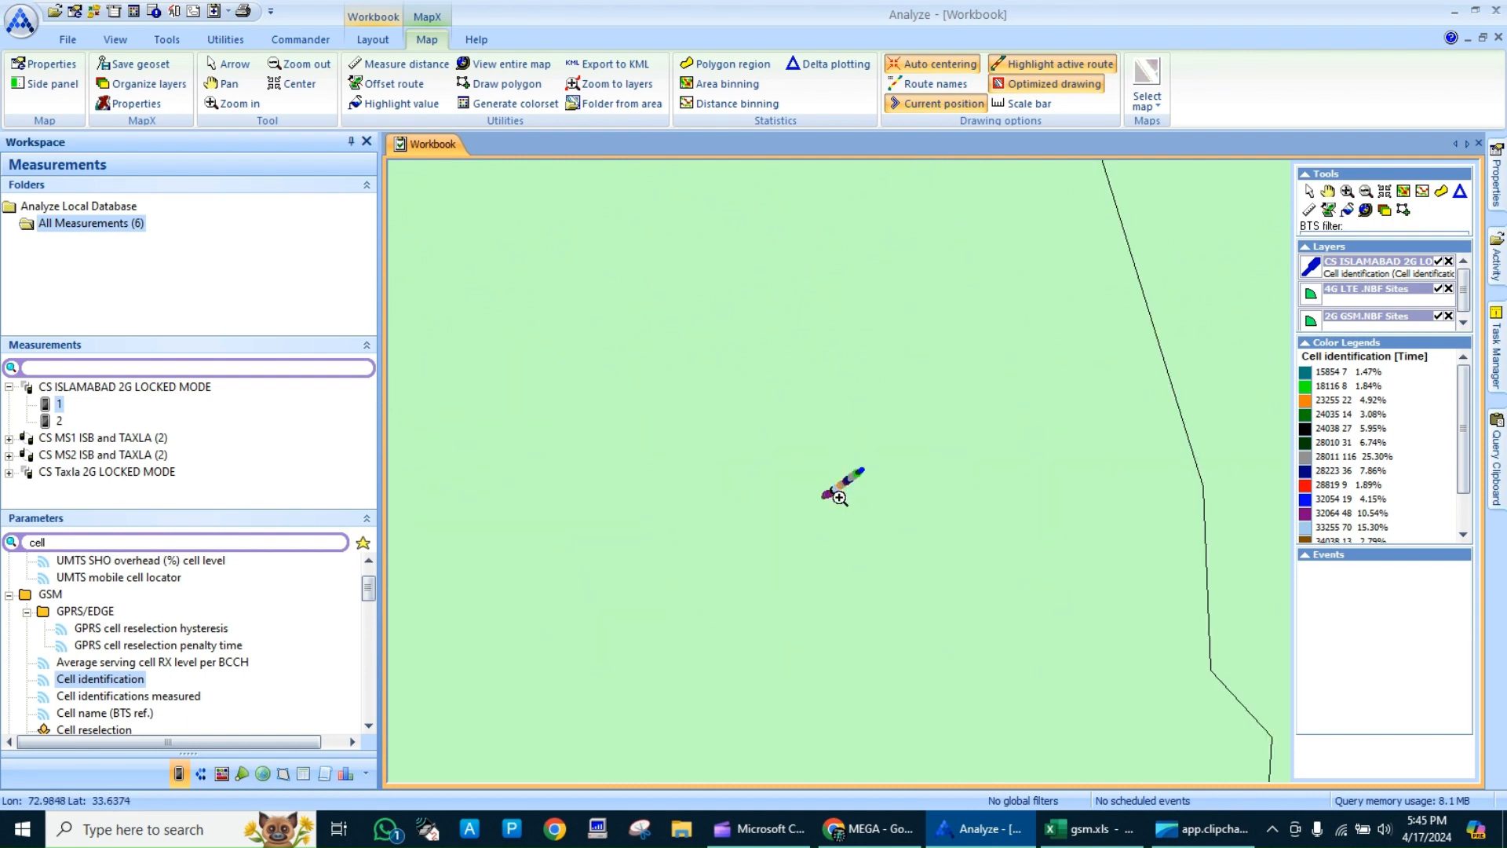
left_click(838, 496)
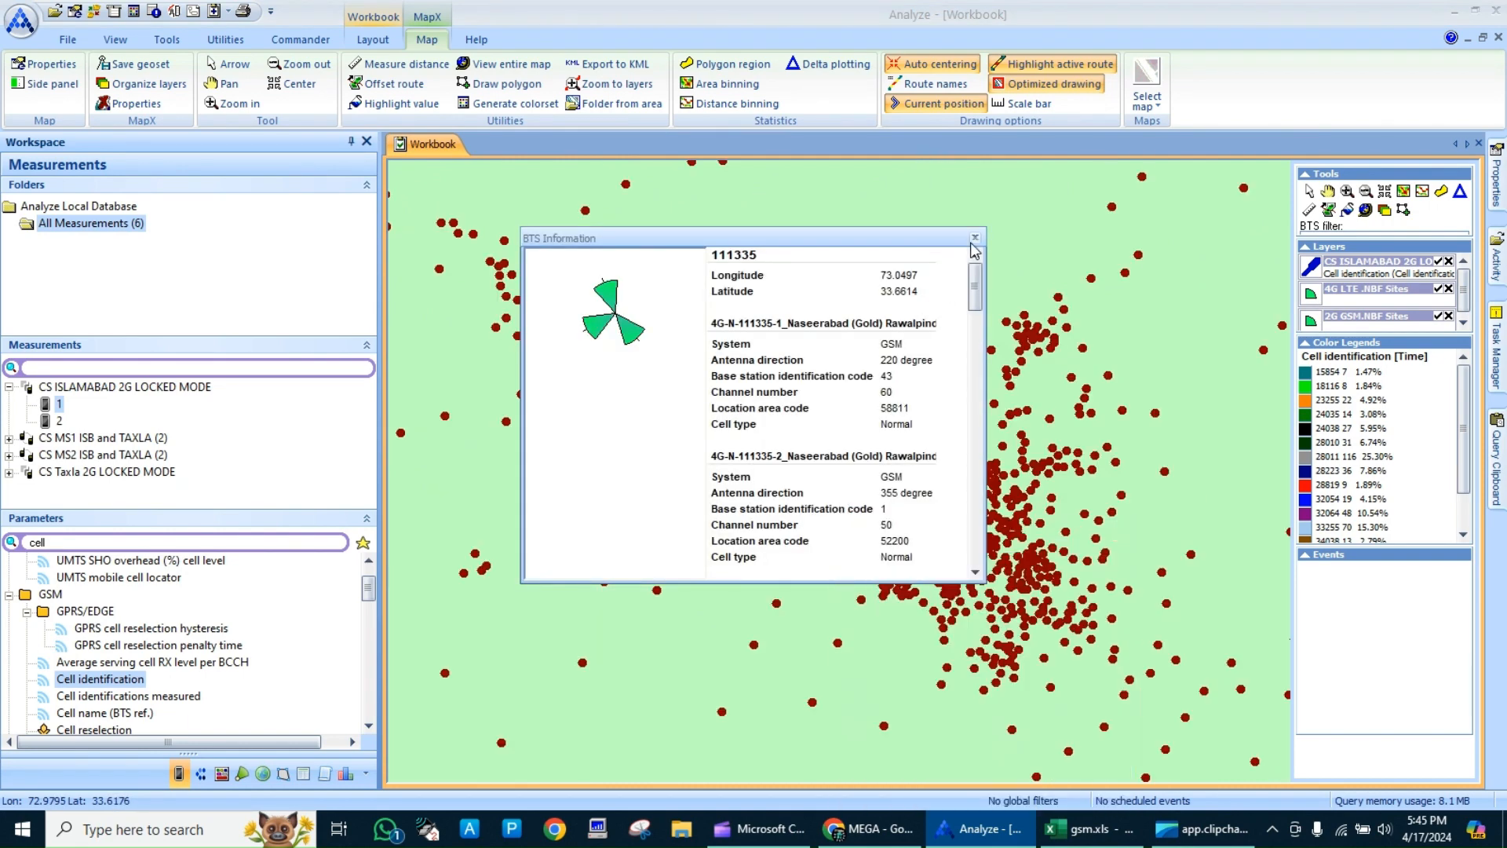
left_click(973, 240)
left_click(871, 434)
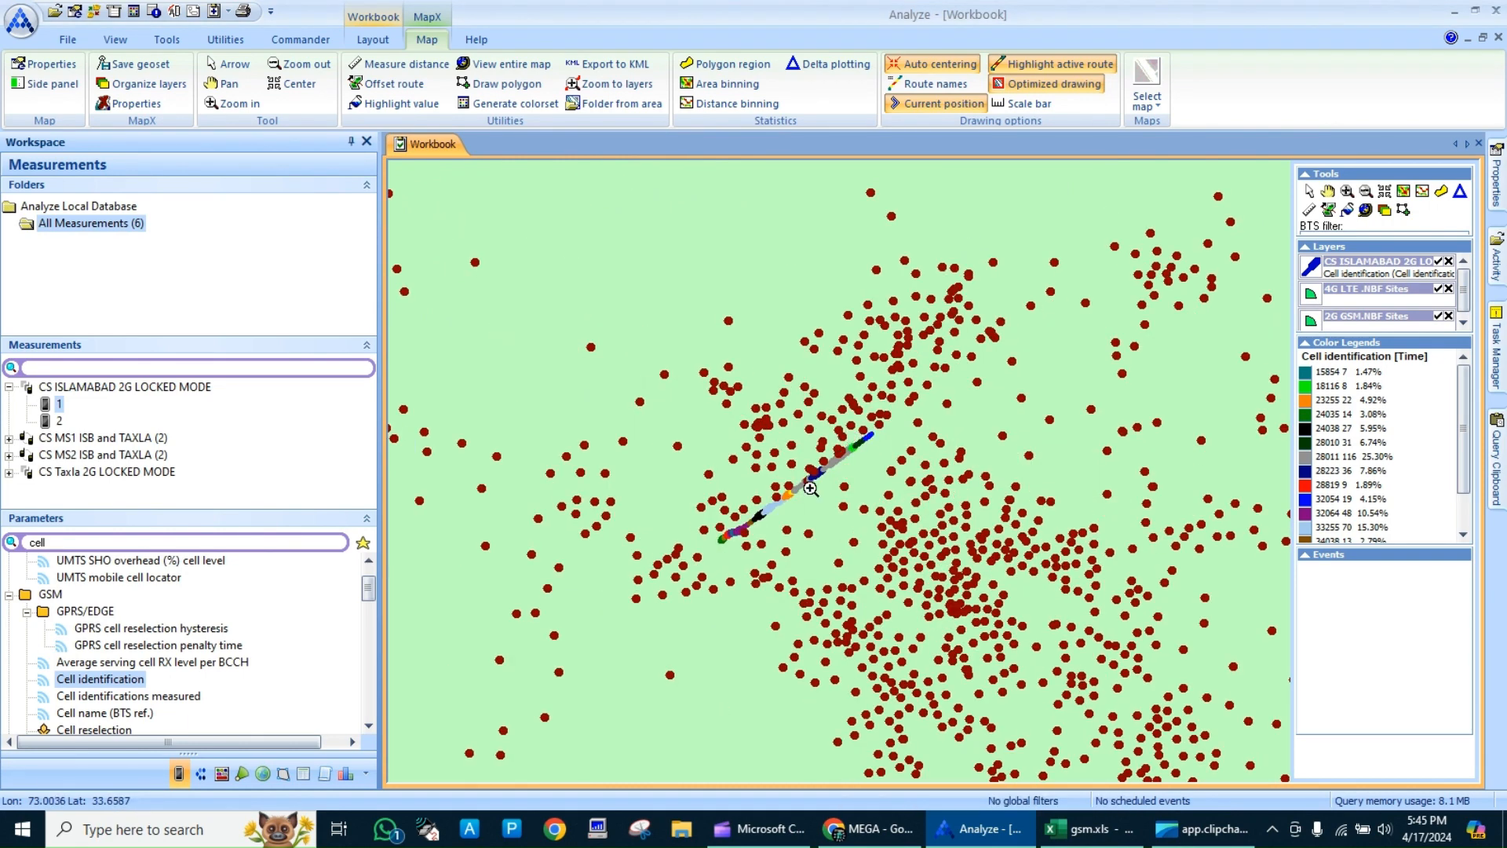
left_click(797, 491)
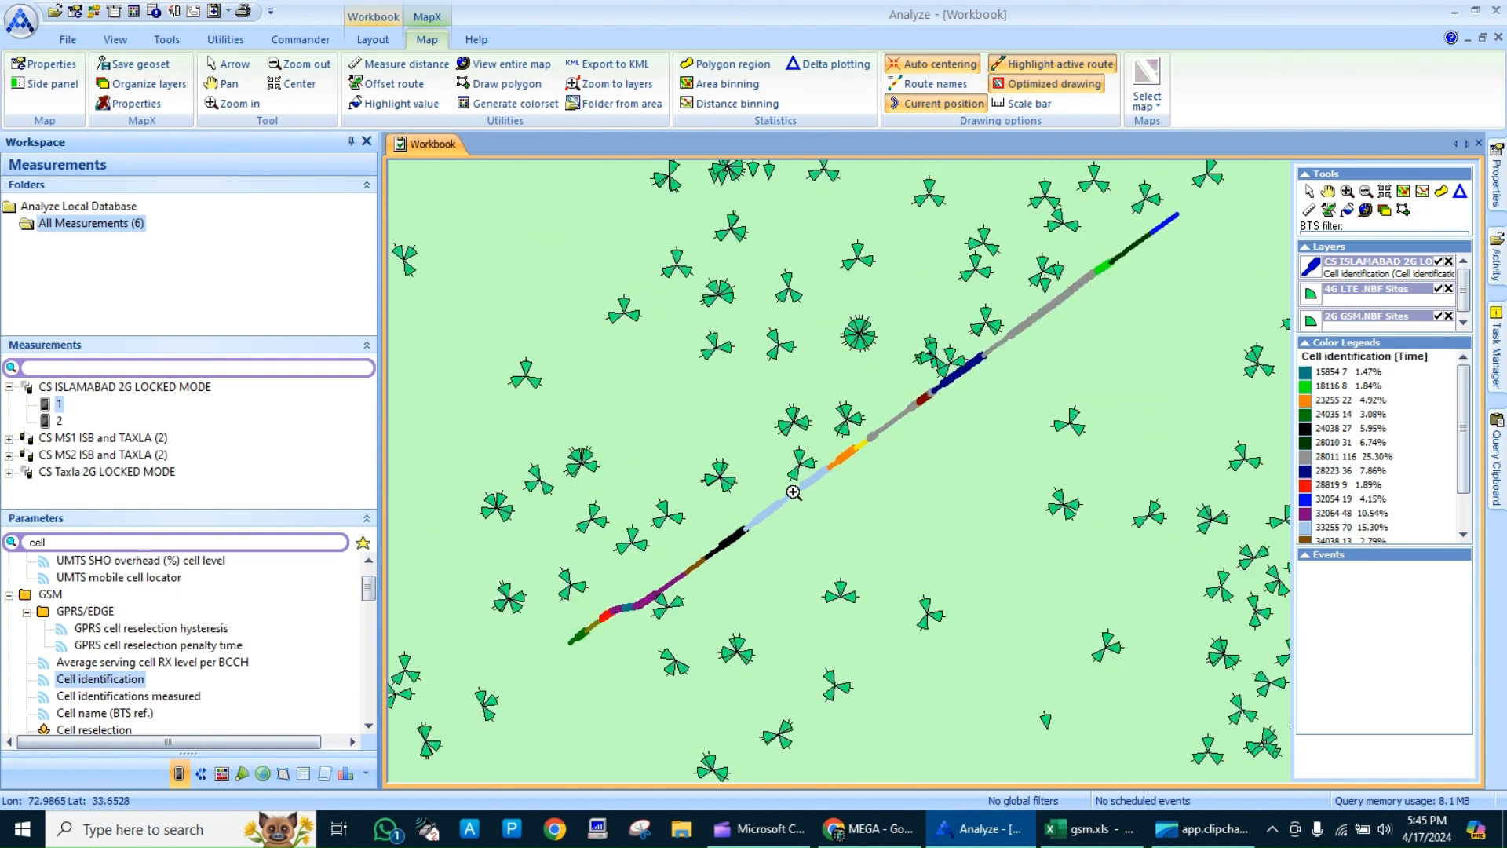
left_click(794, 492)
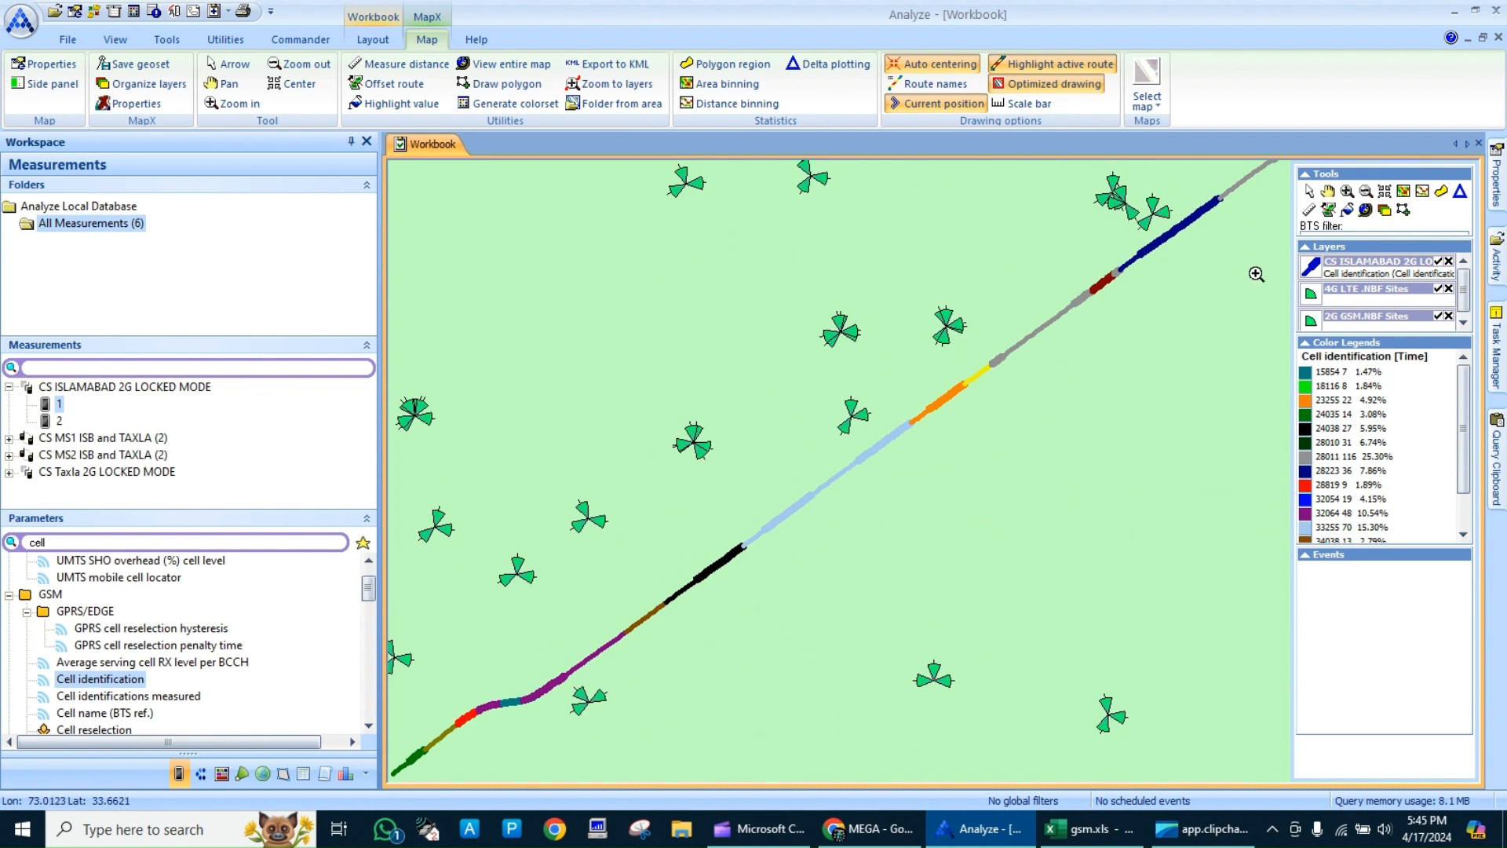
Compare the 4G LTE and 2G GSM site layers by toggling their visibility, and remove the 4G LTE .NBF Sites layer
left_click(1440, 289)
left_click(1440, 290)
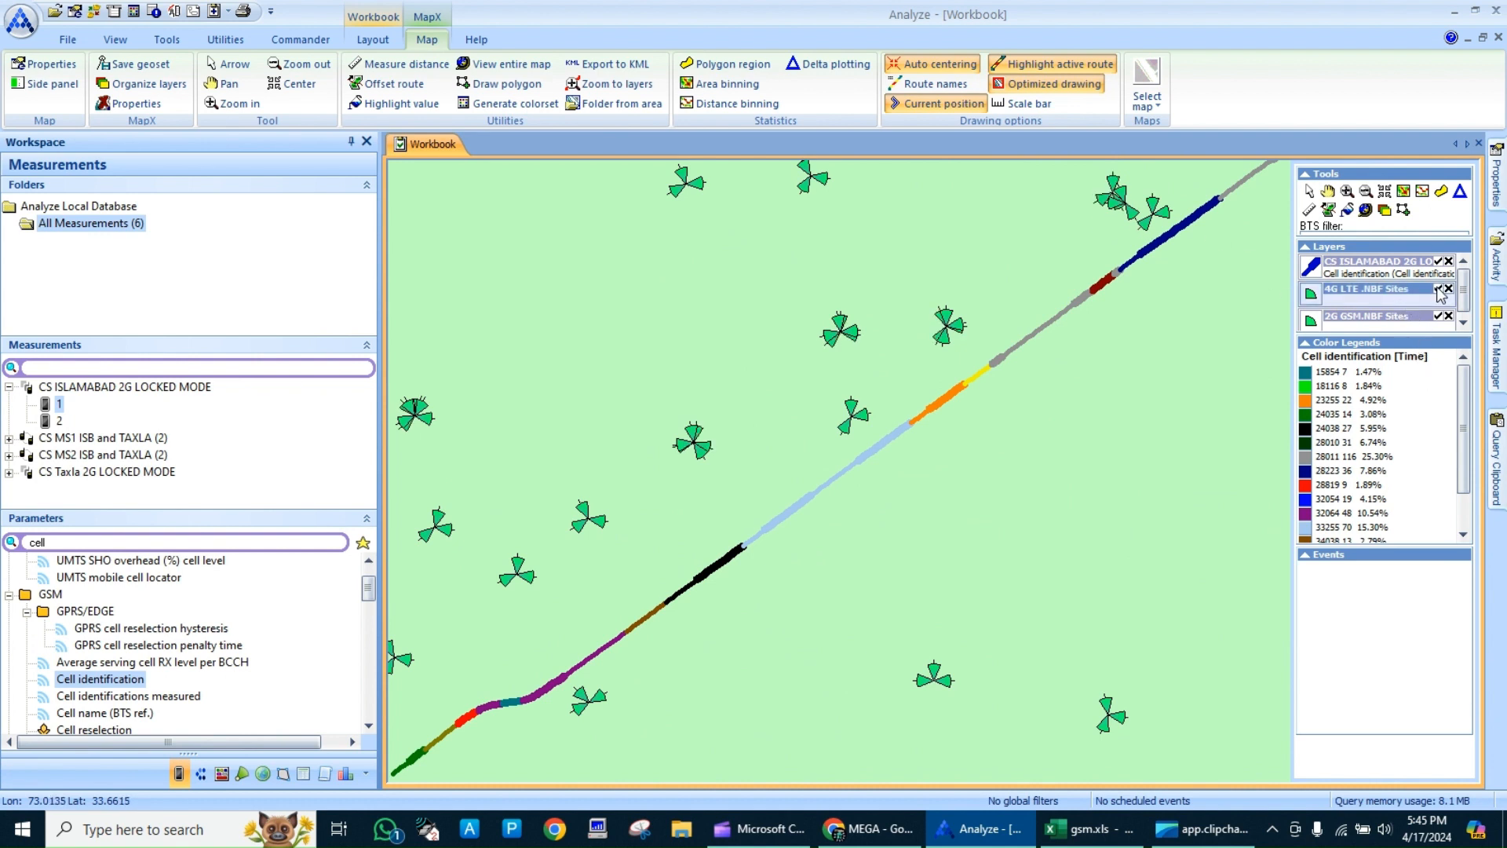
left_click(1440, 290)
left_click(1438, 289)
left_click(1440, 316)
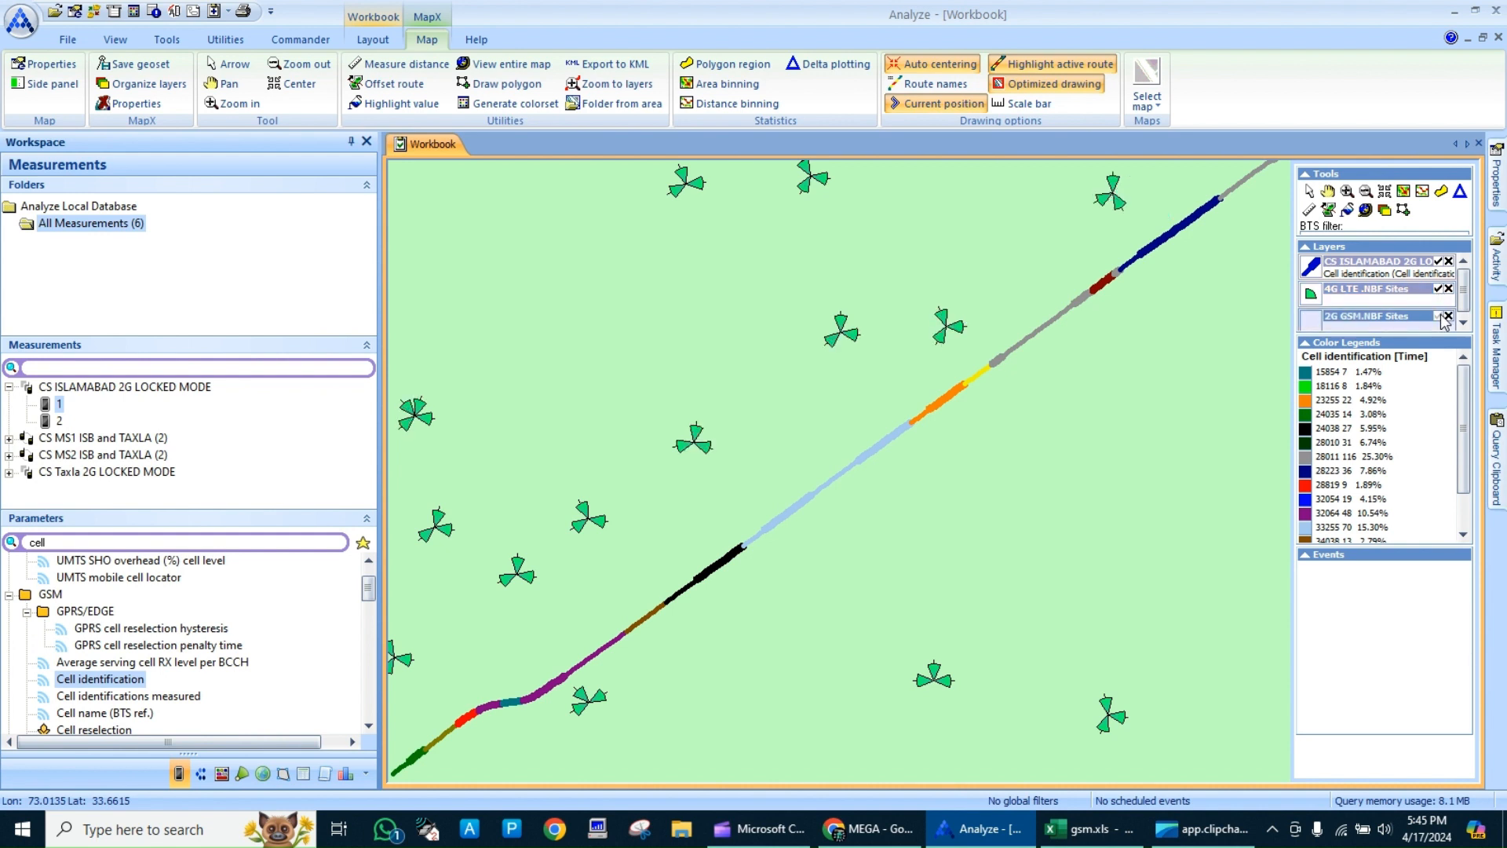
left_click(1441, 316)
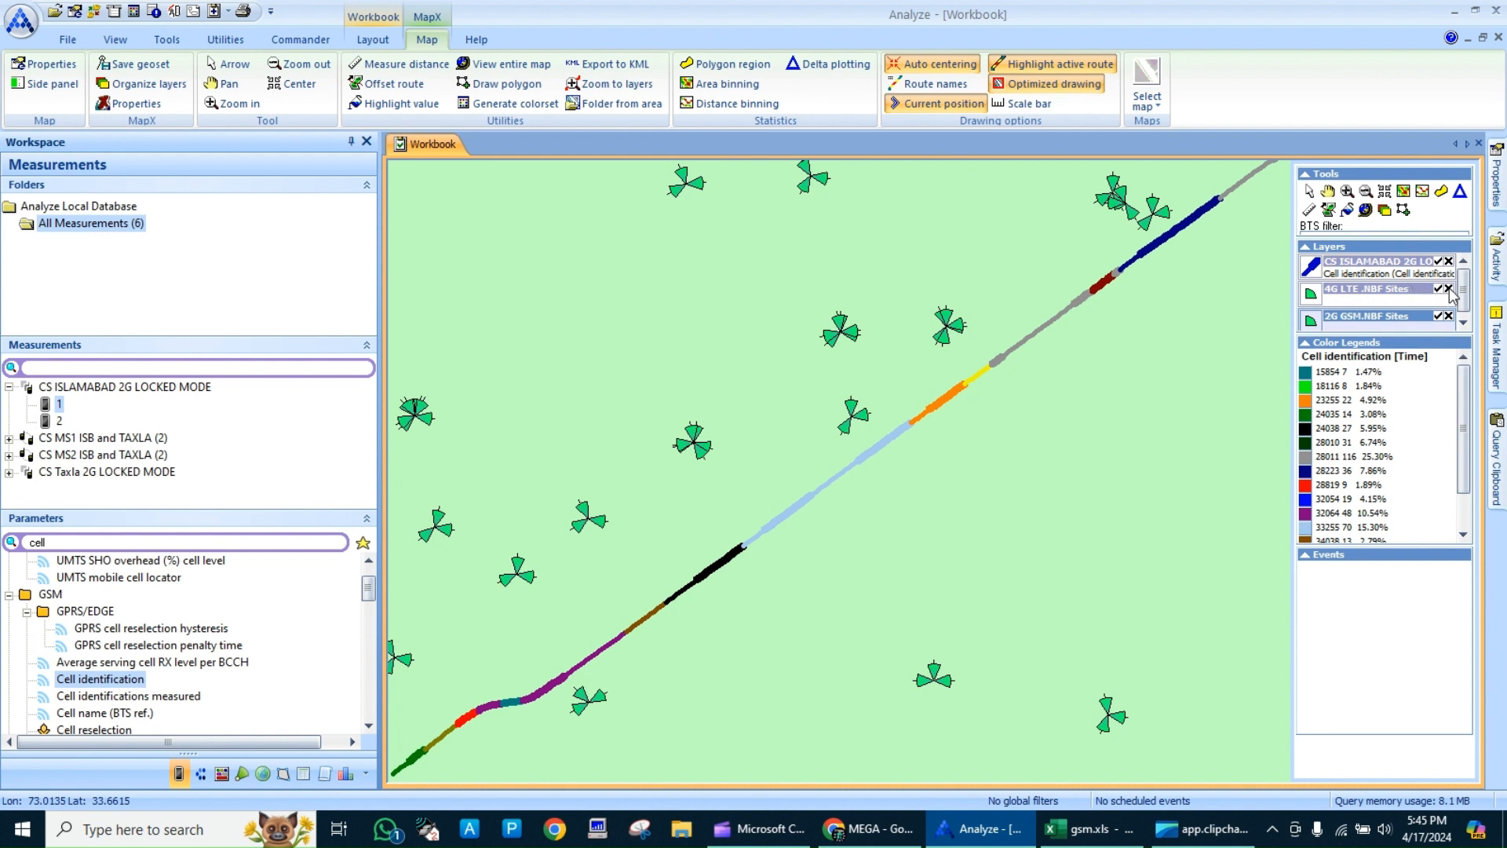
left_click(1448, 289)
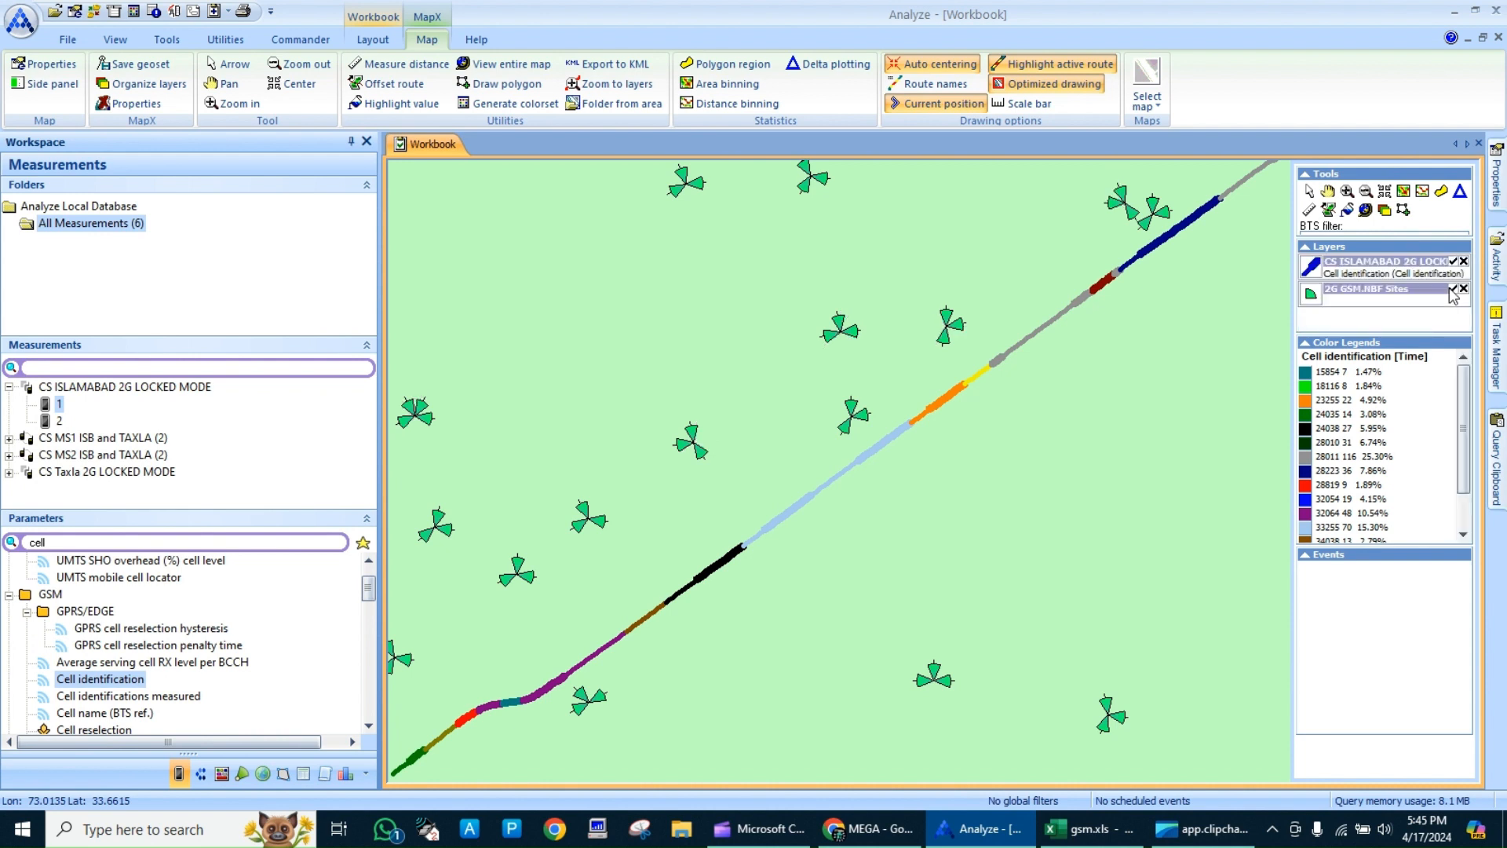
Enable Show site names in the site settings of the 2G GSM.NBF Sites layer and apply the change
right_click(1370, 299)
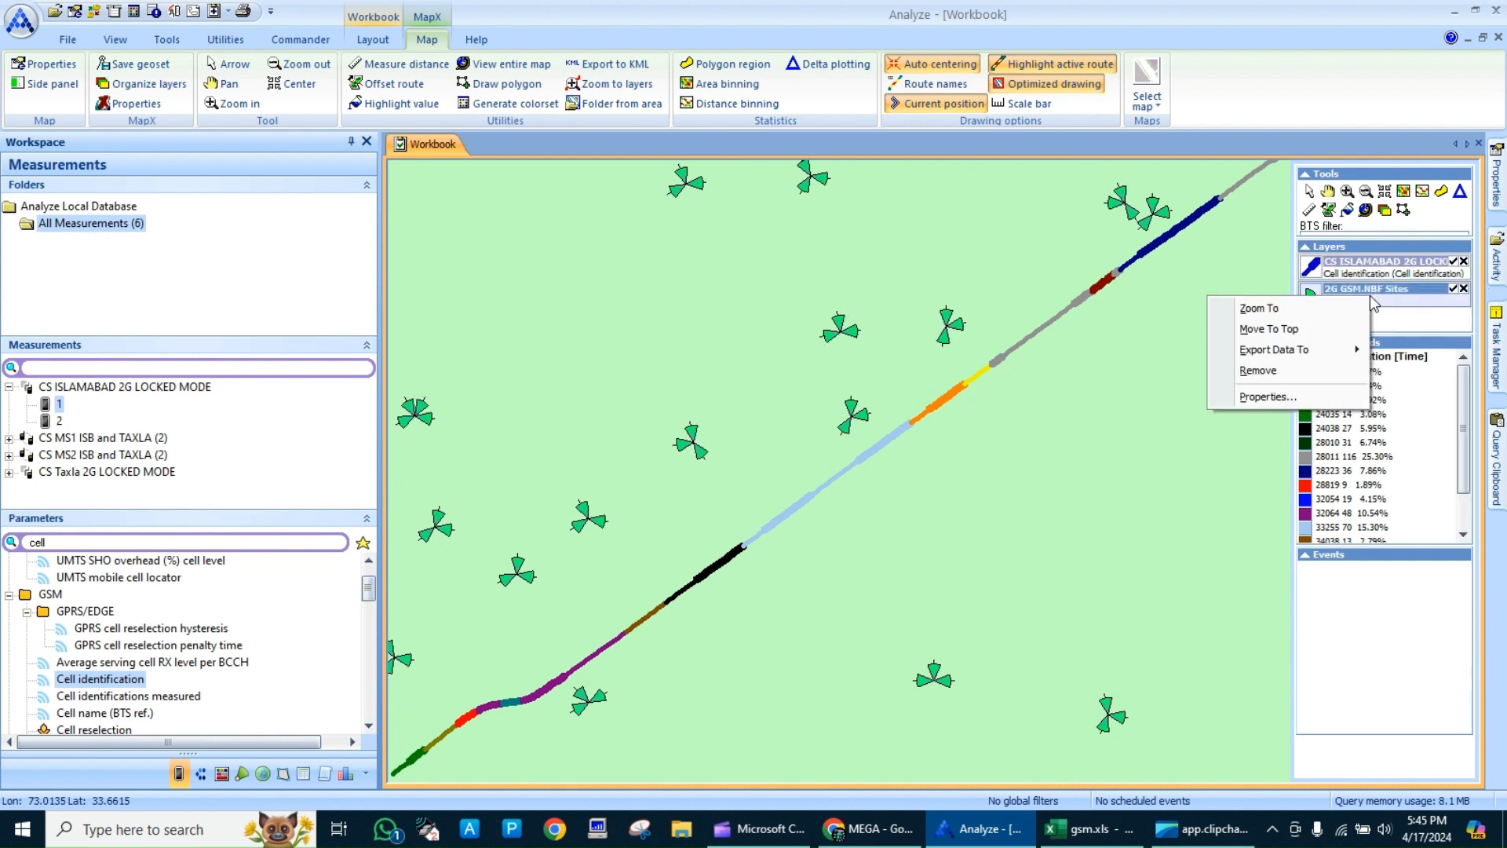
left_click(1290, 402)
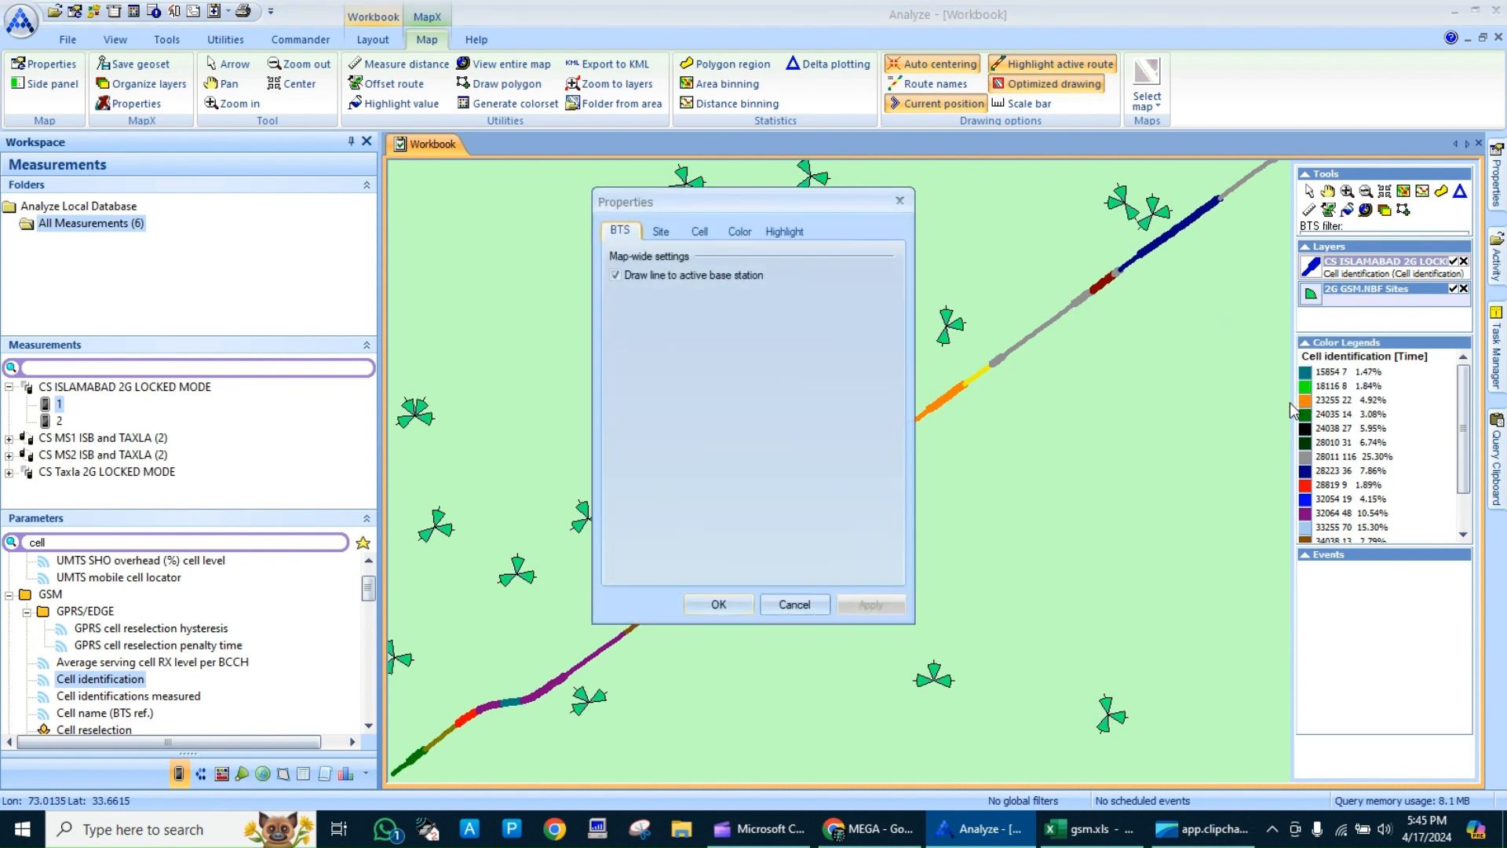
left_click(659, 233)
left_click(644, 314)
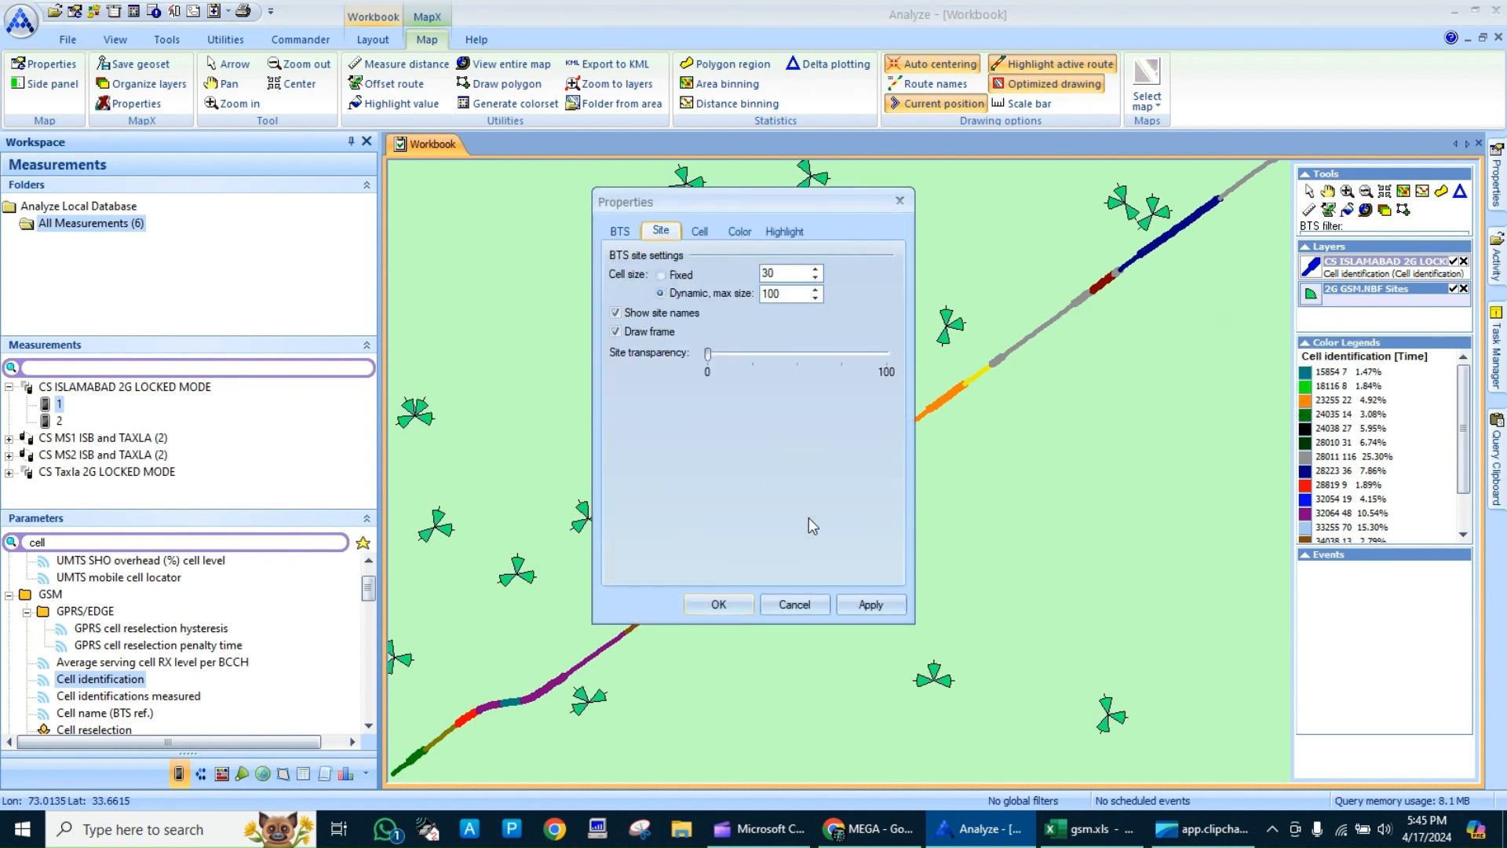
left_click(875, 601)
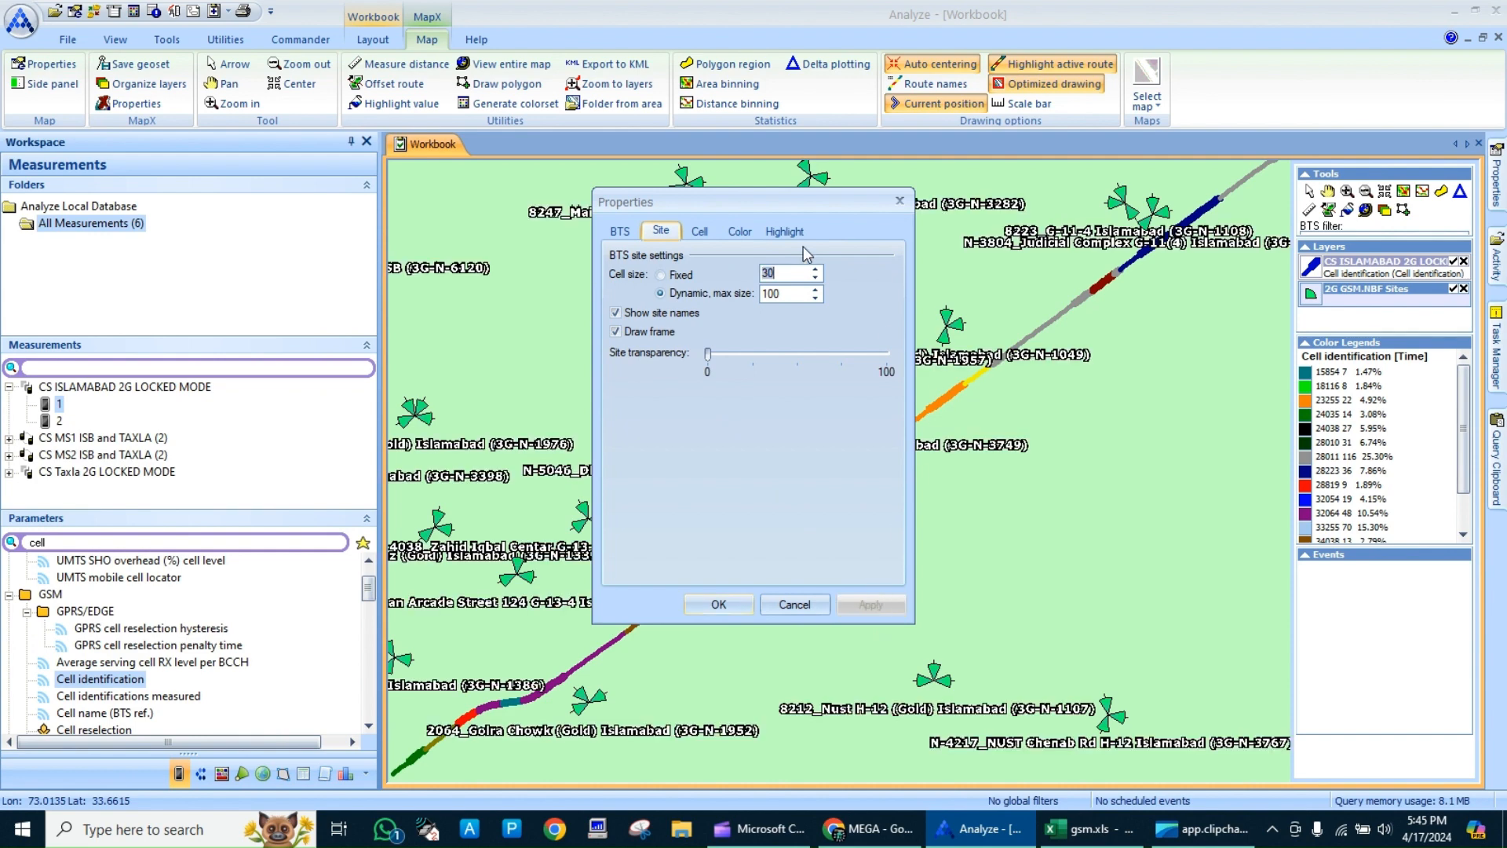
left_click(720, 603)
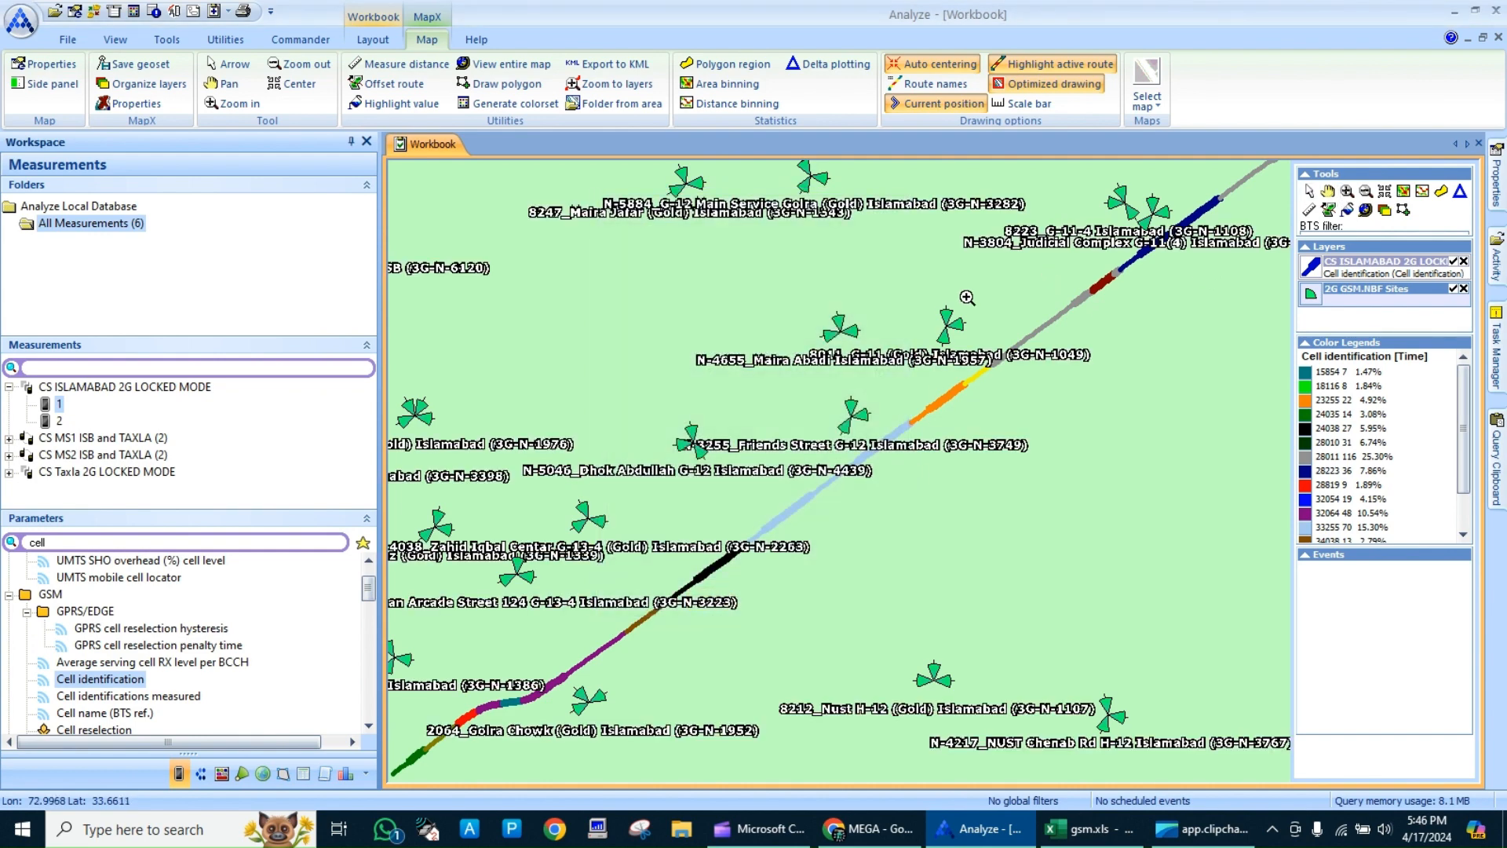
Disable Show site names in the site settings of the 2G GSM.NBF Sites layer, apply the change and close the properties
right_click(929, 433)
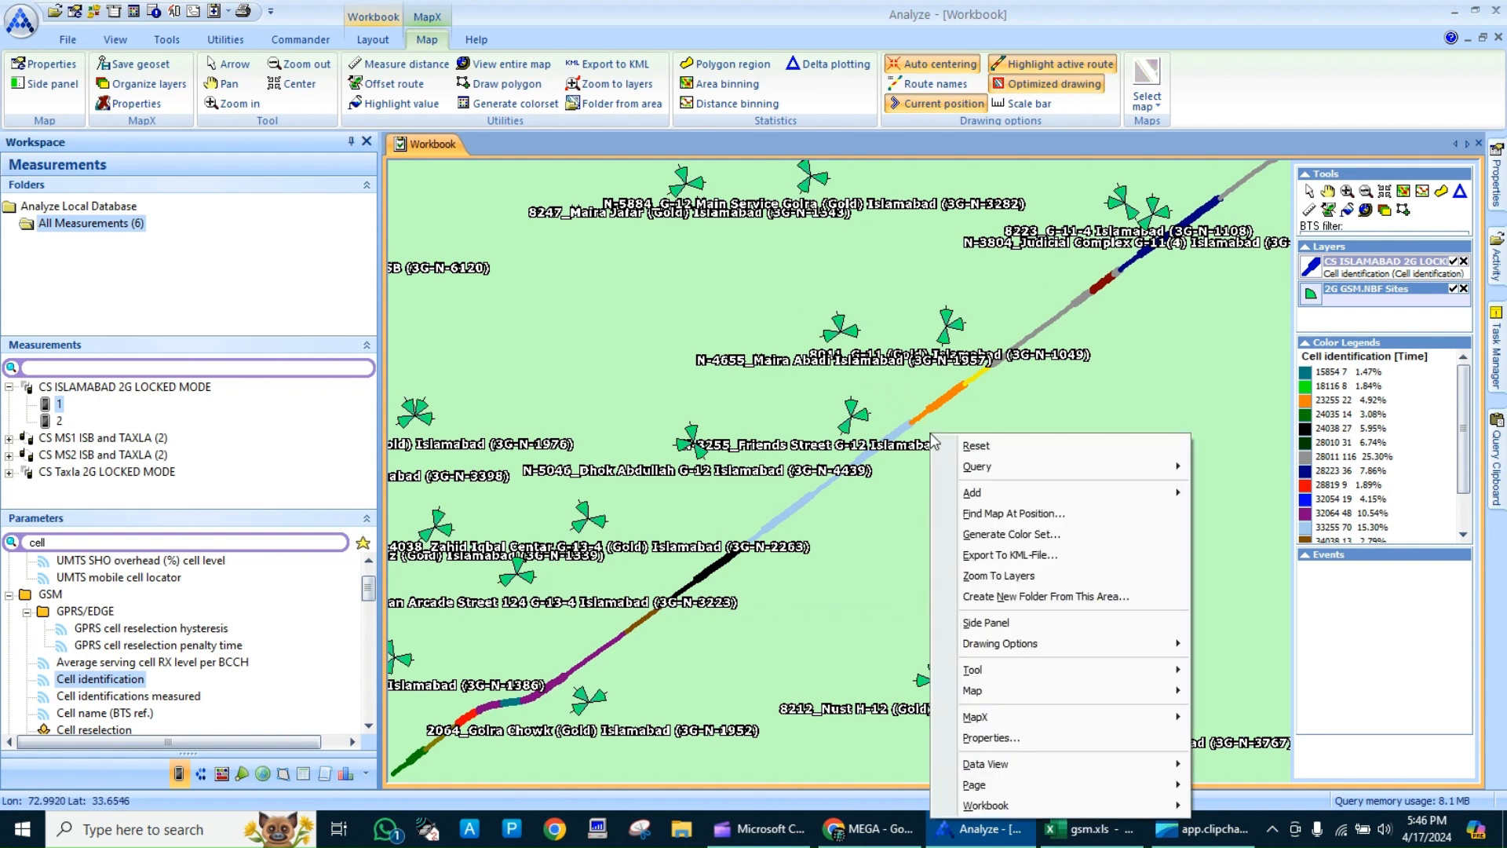
left_click(844, 424)
left_click(828, 474)
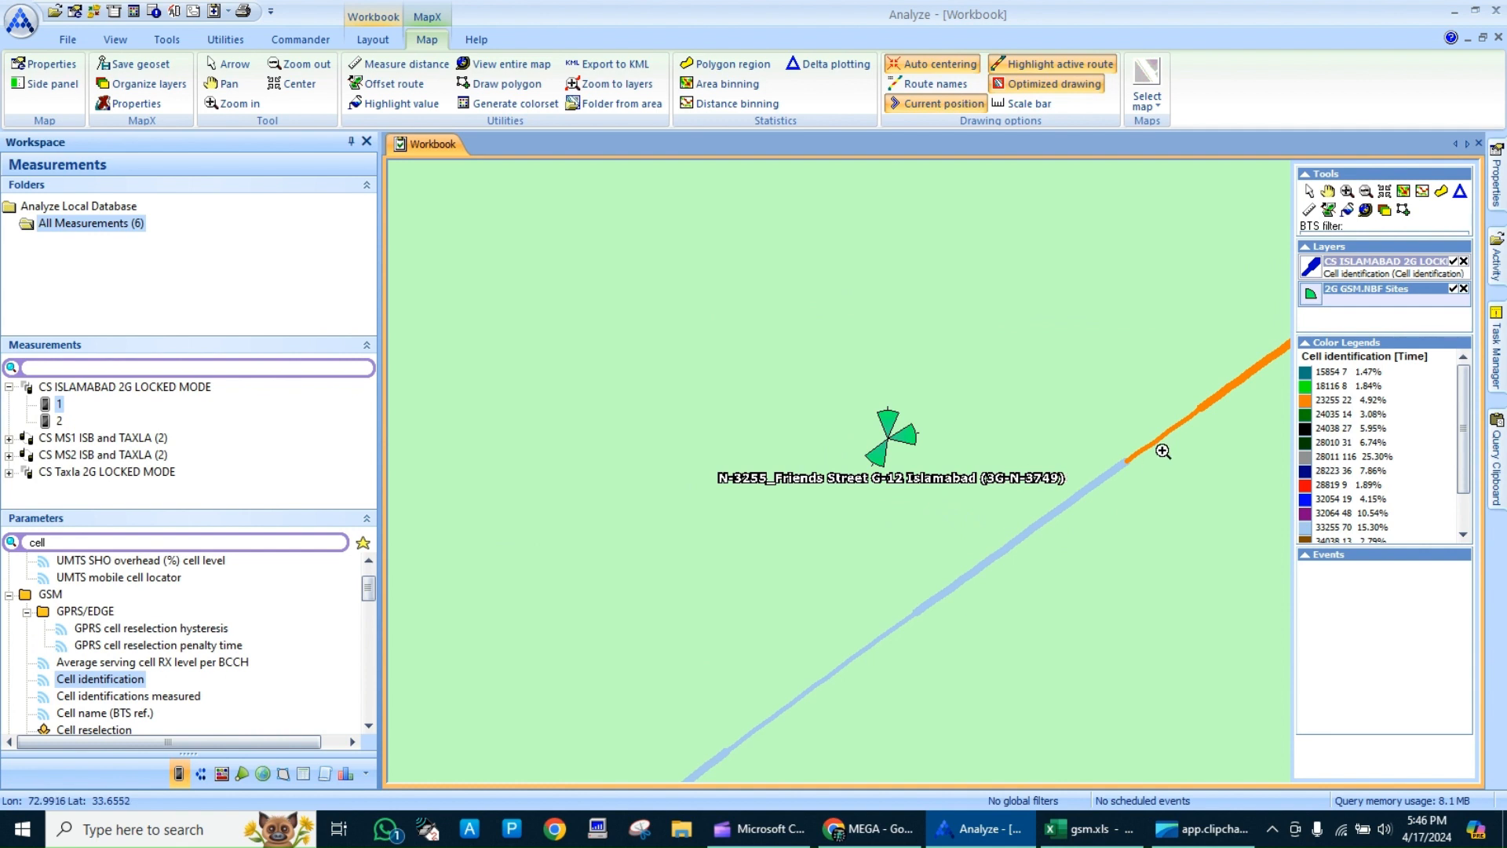
right_click(1360, 295)
left_click(1274, 392)
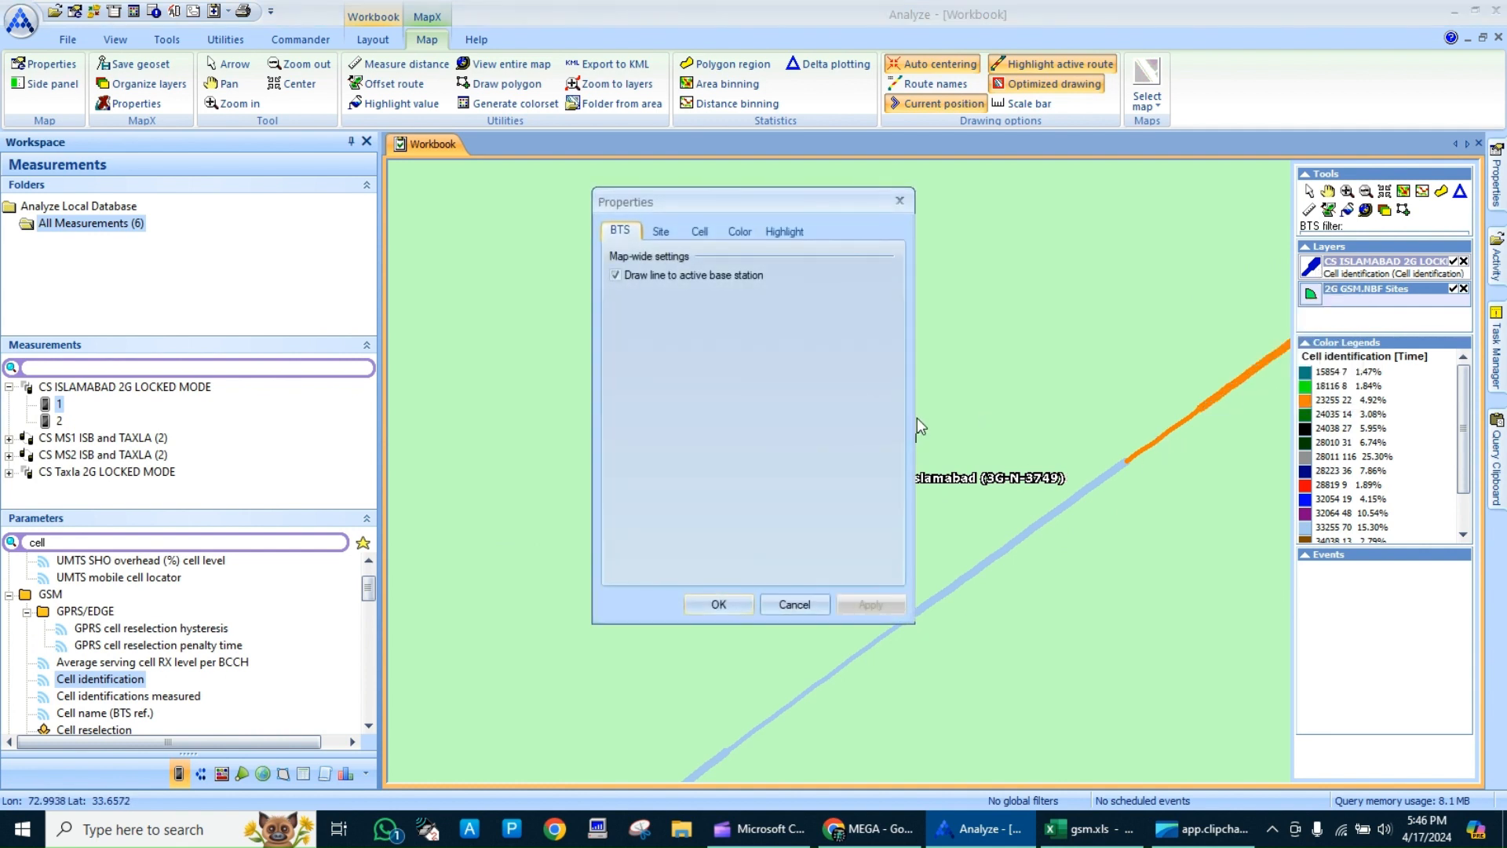
left_click(663, 233)
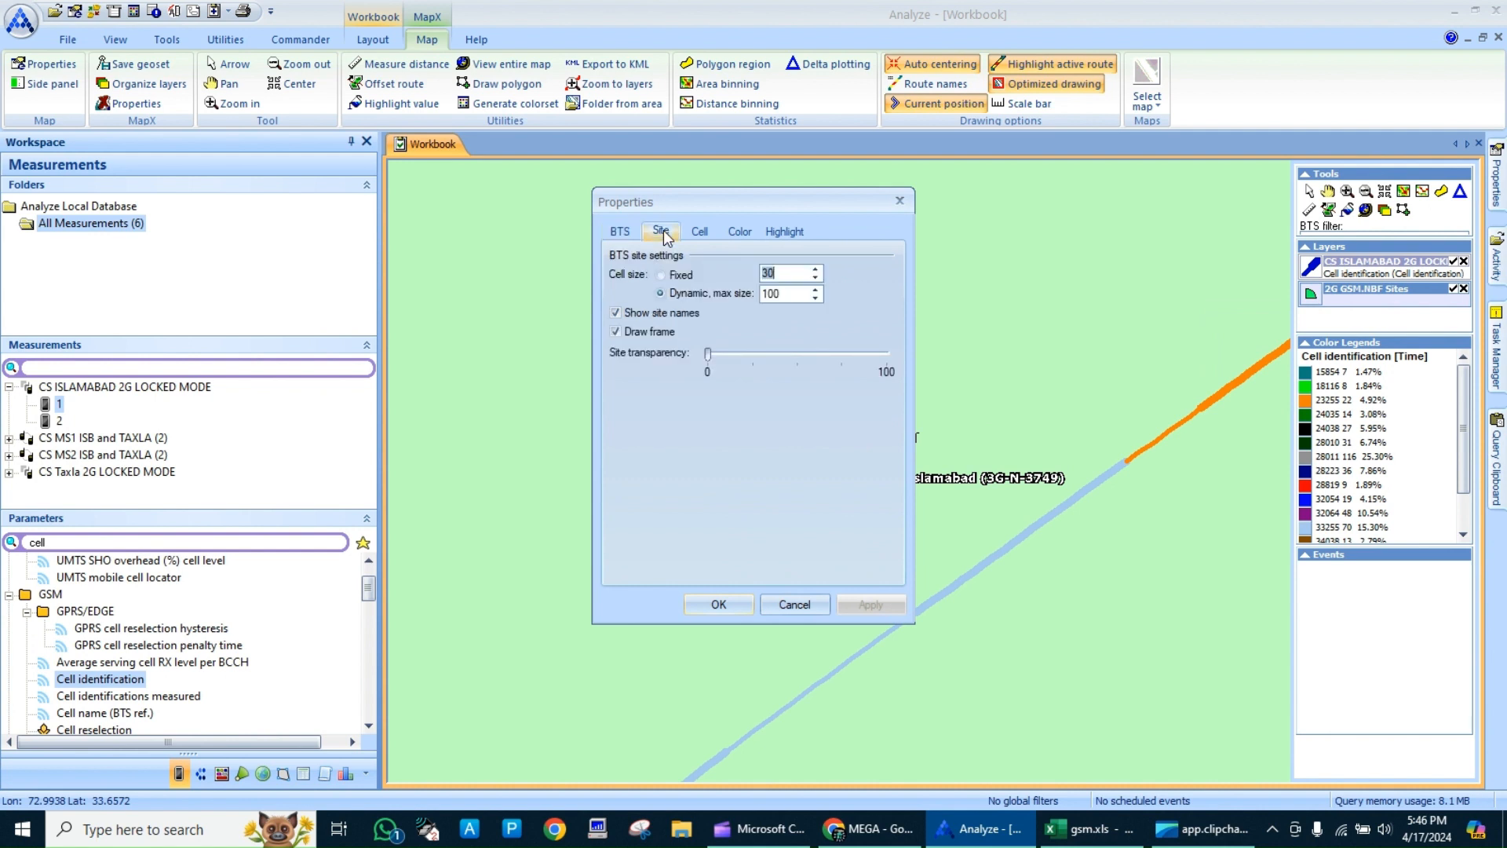
left_click(653, 313)
left_click(865, 601)
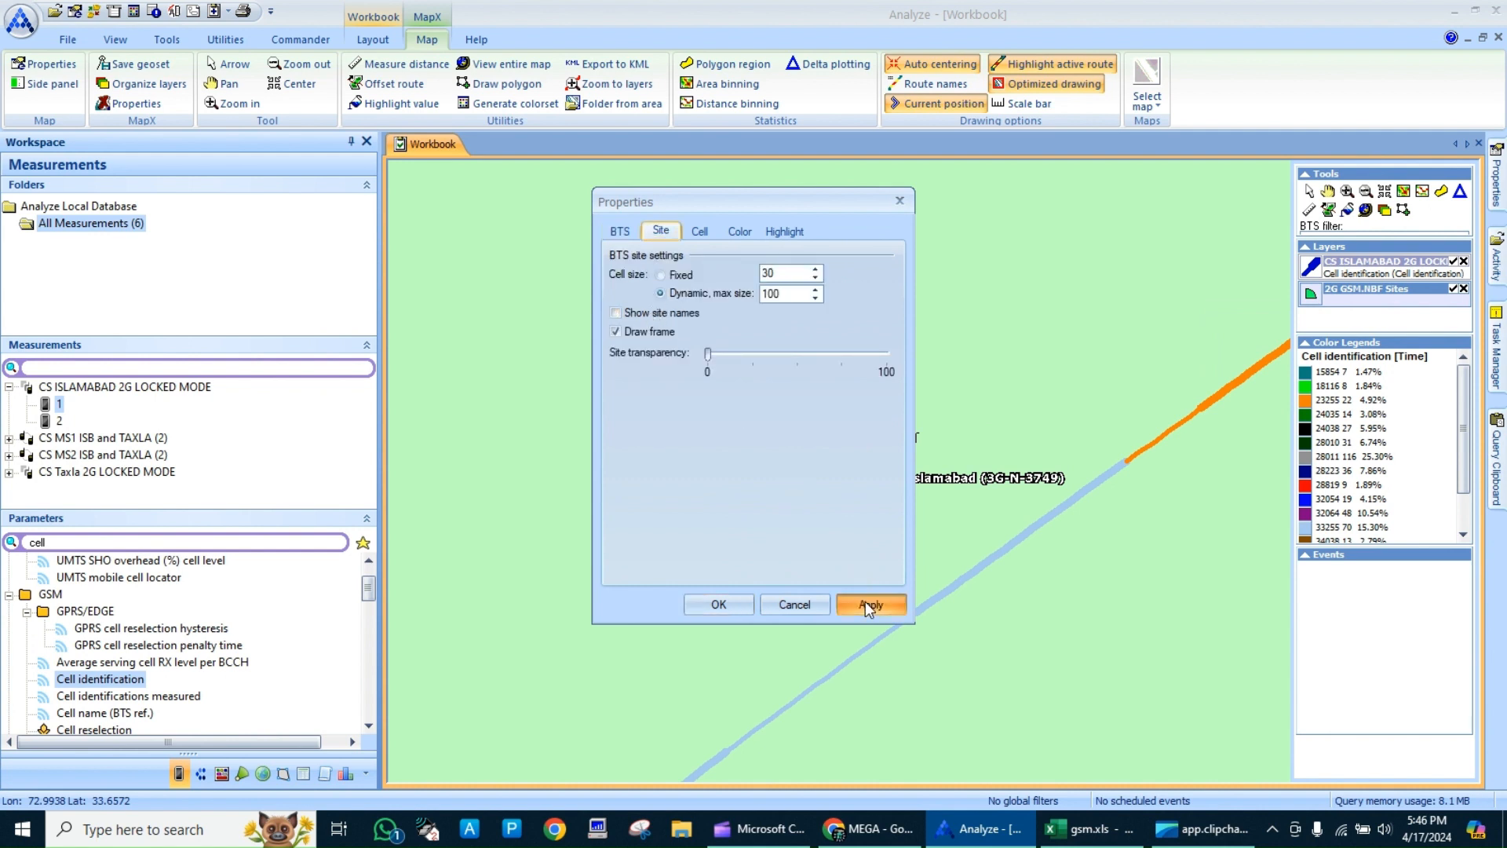
left_click(733, 601)
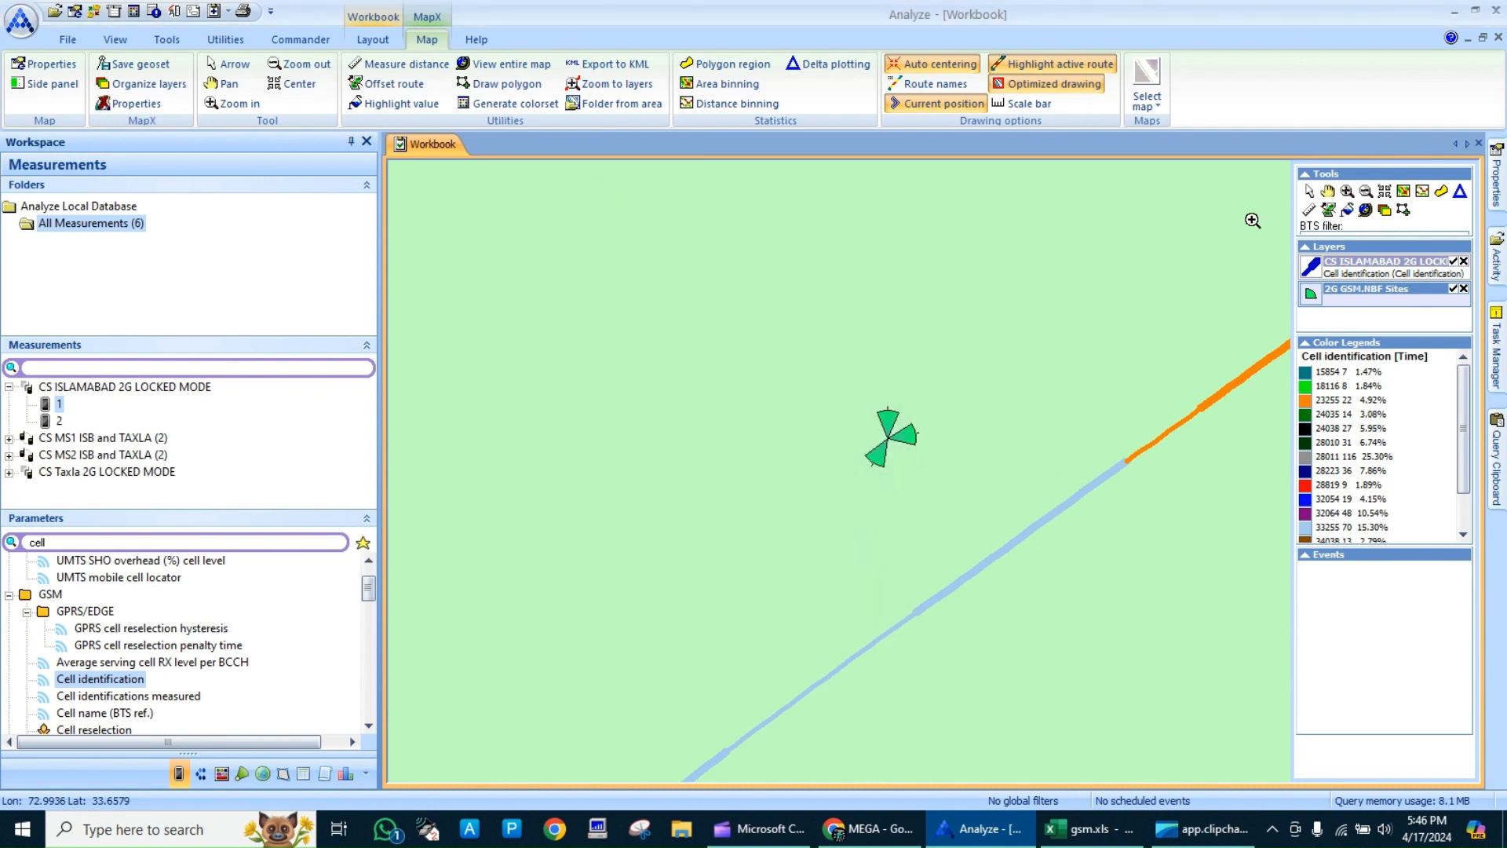
Bring the whole Islamabad route into view and set the 2G GSM.NBF Sites layer's color BTS parameter to Cell identification
left_click(1365, 192)
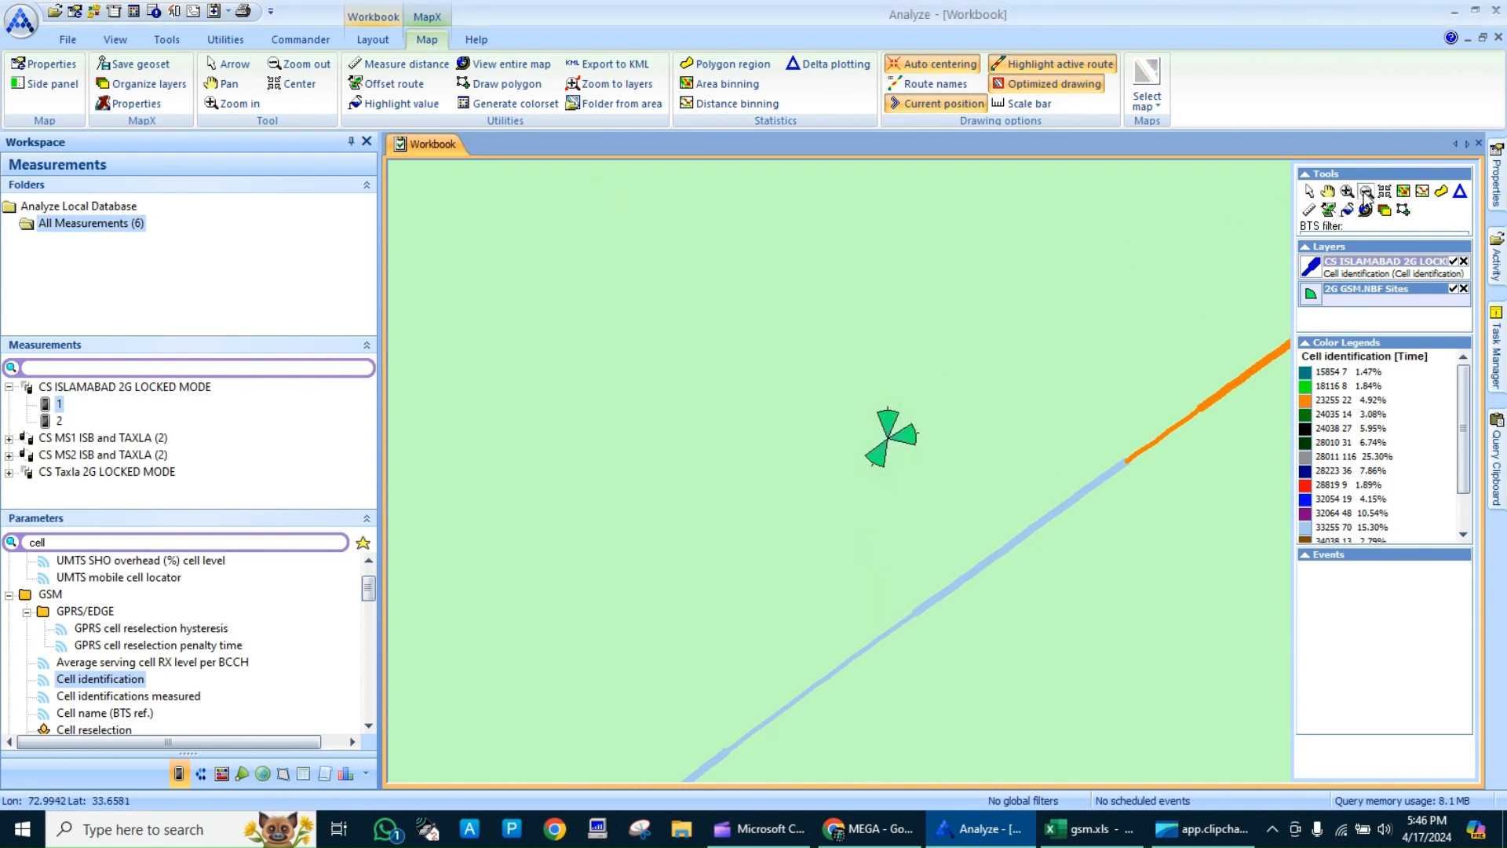
left_click(999, 618)
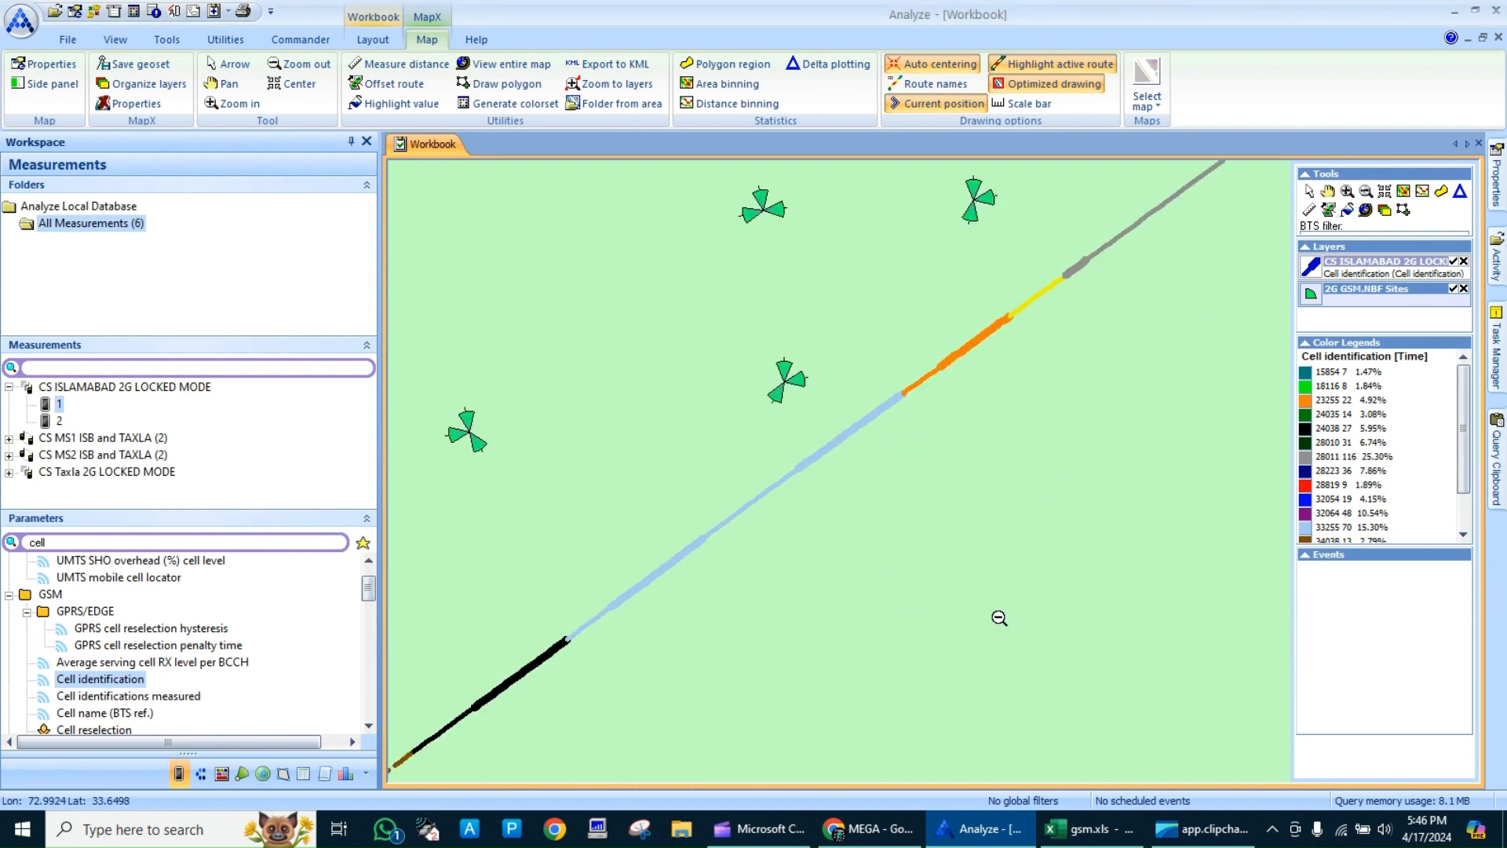
left_click(698, 464)
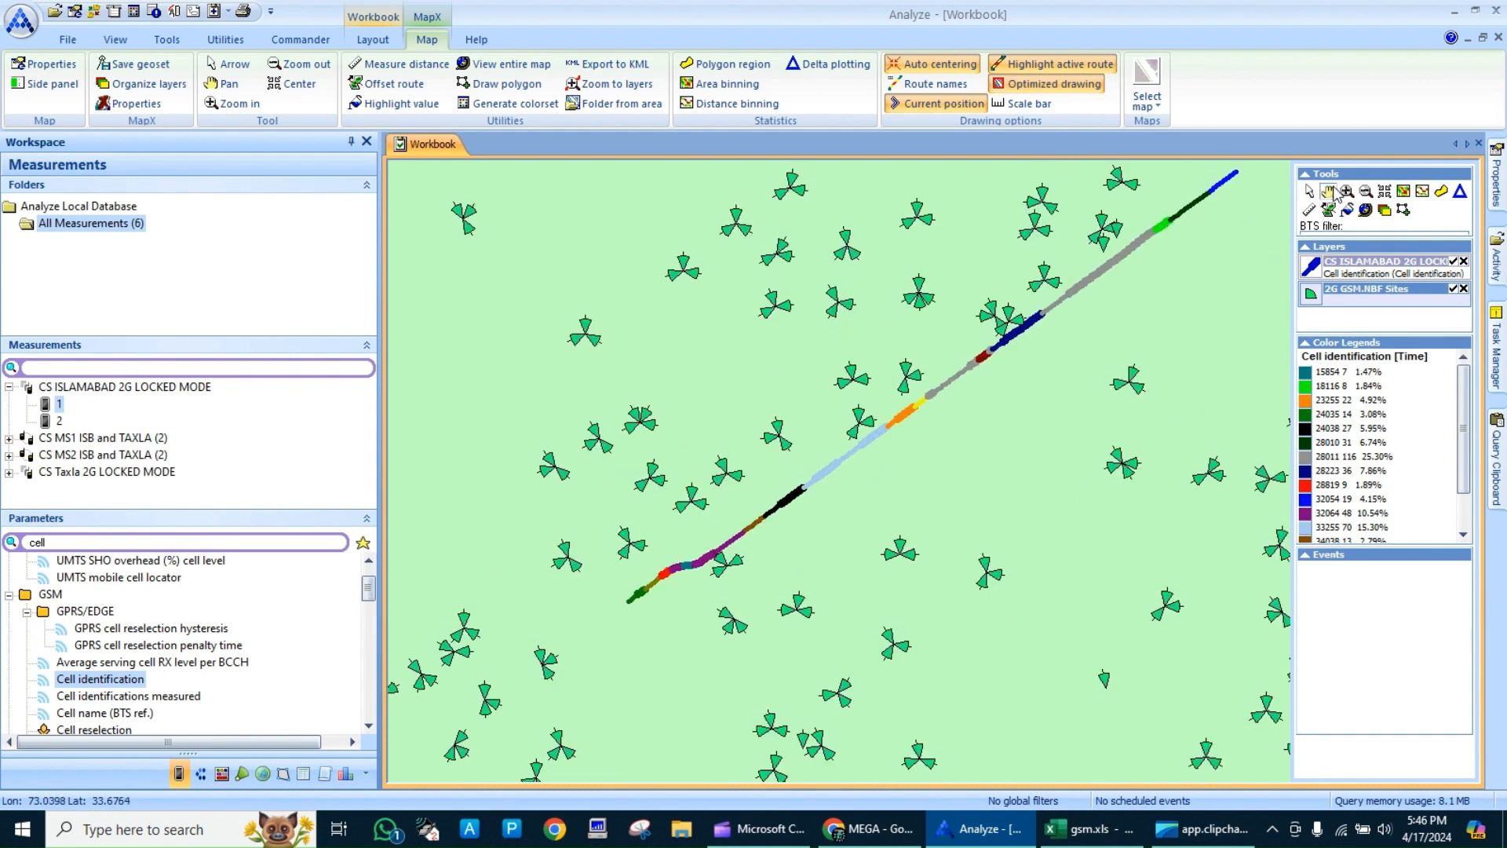
right_click(901, 413)
left_click_drag(925, 343, 900, 407)
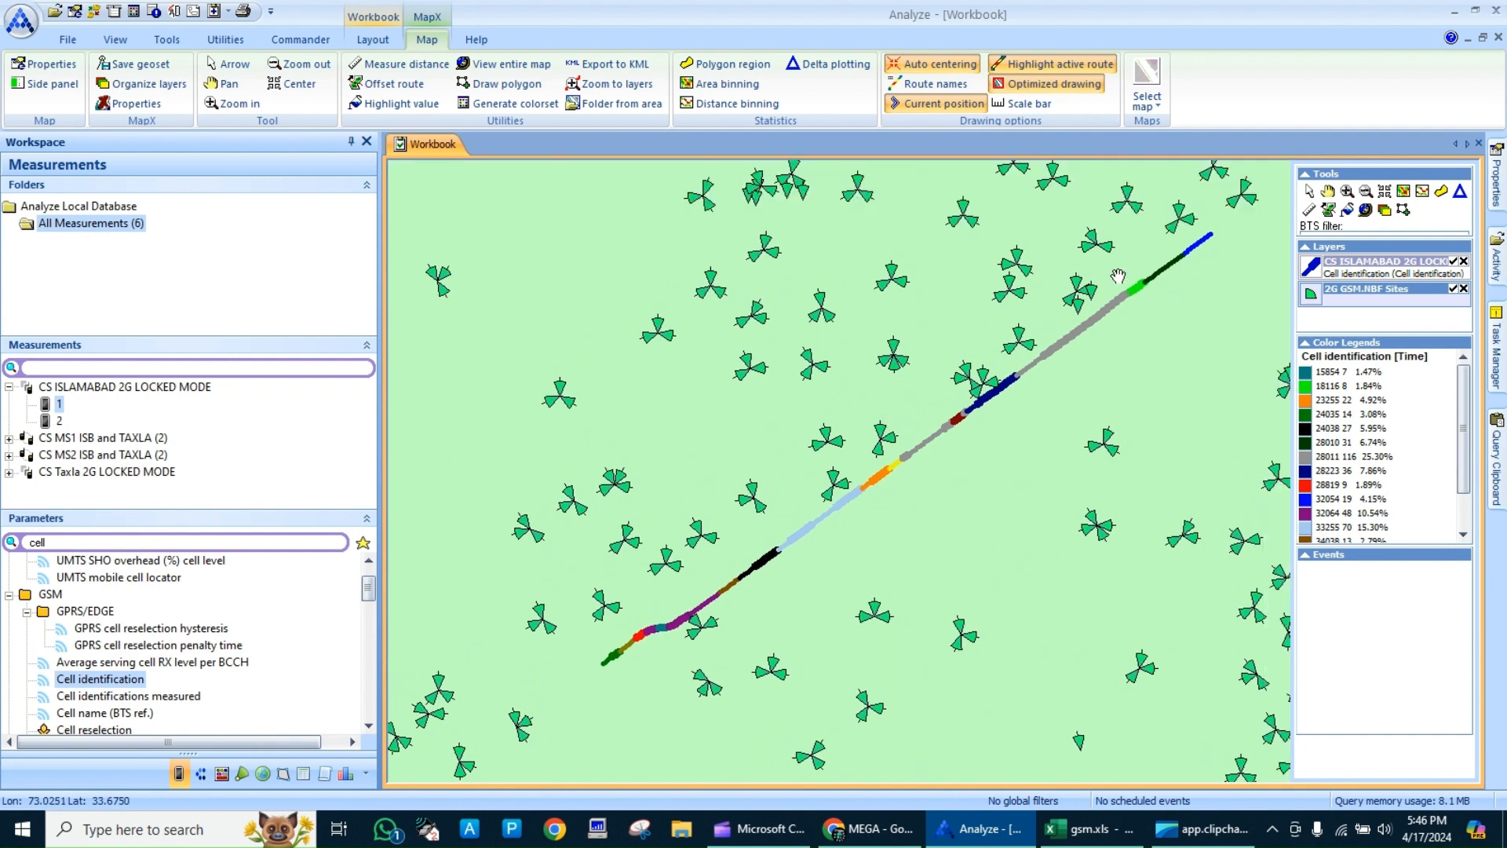
right_click(1339, 290)
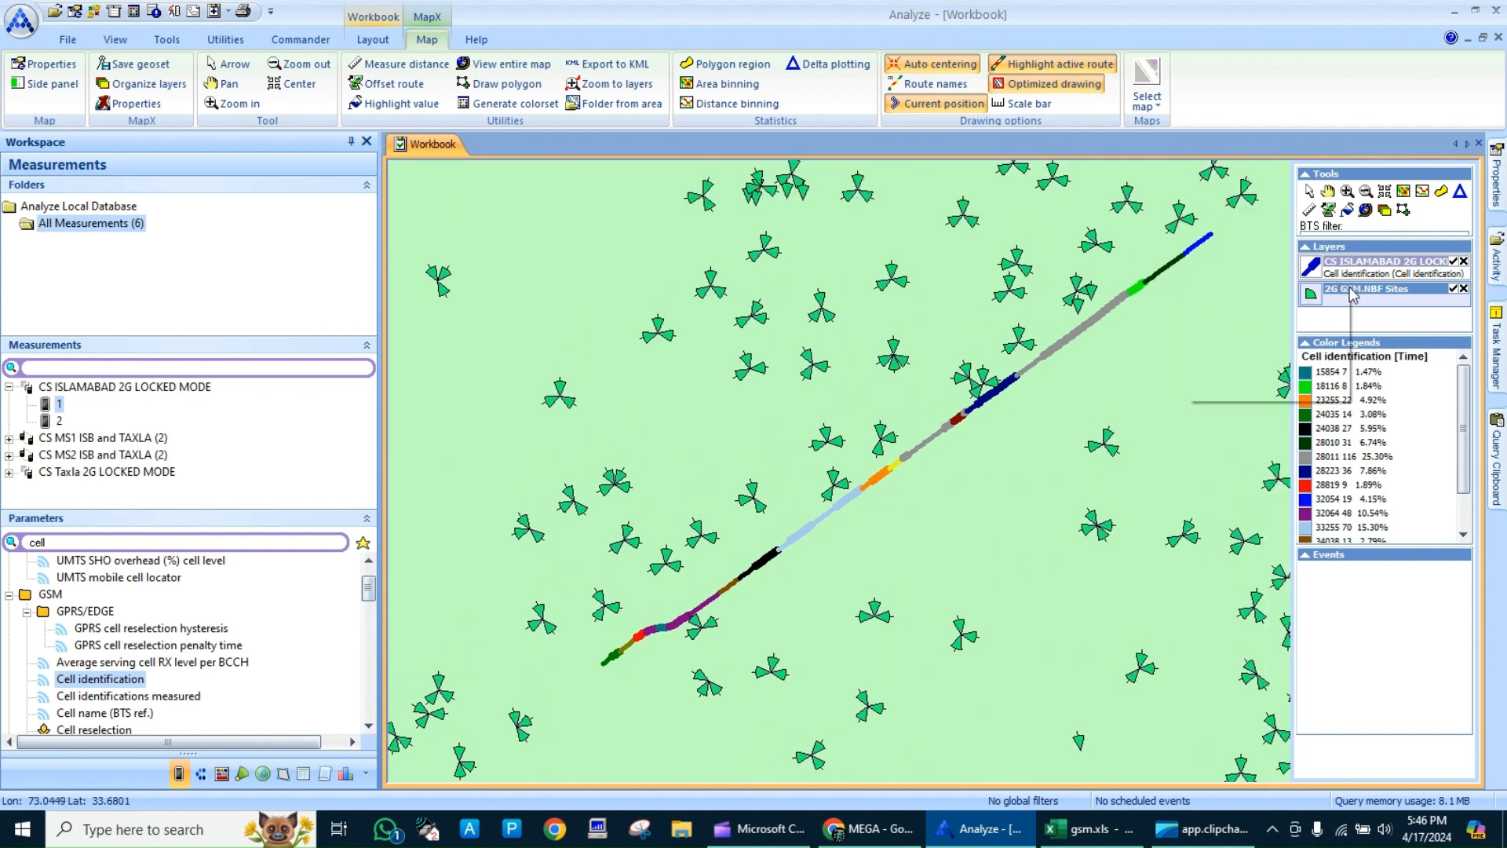
left_click(1217, 390)
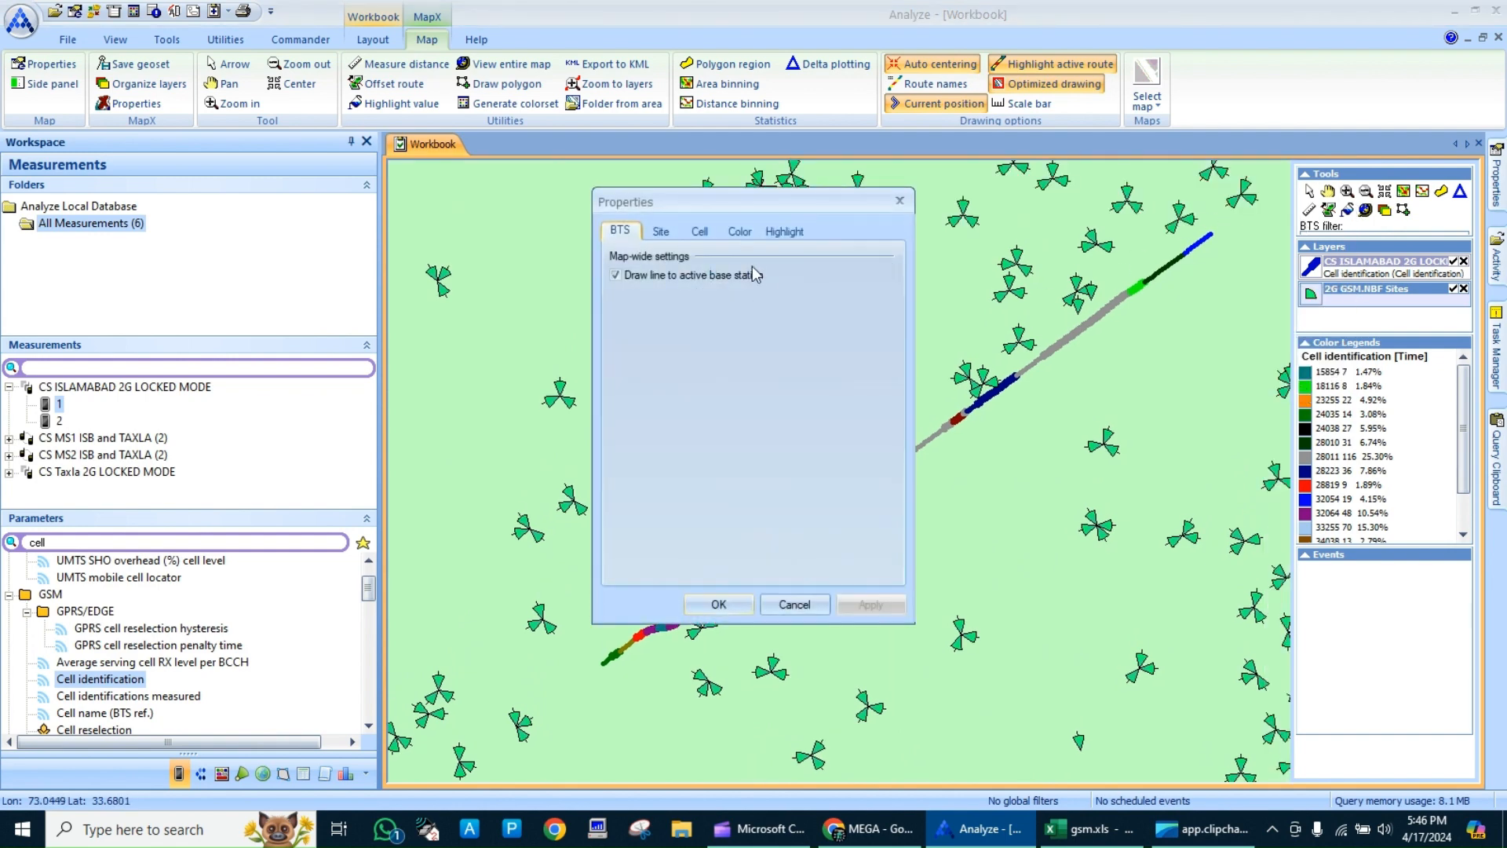
left_click(699, 231)
left_click(731, 234)
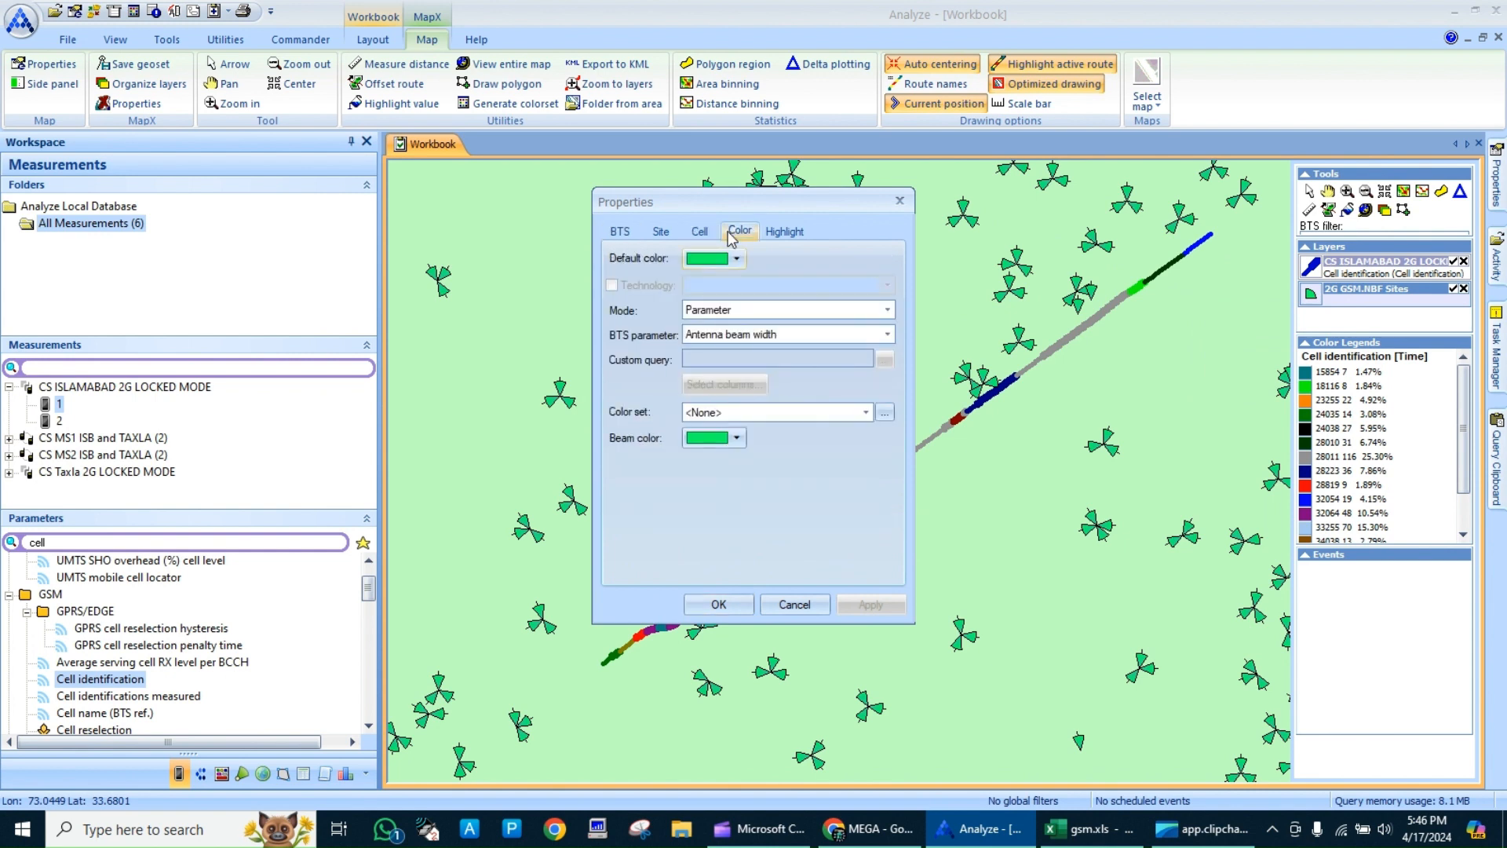
left_click(886, 334)
key("c")
left_click(887, 334)
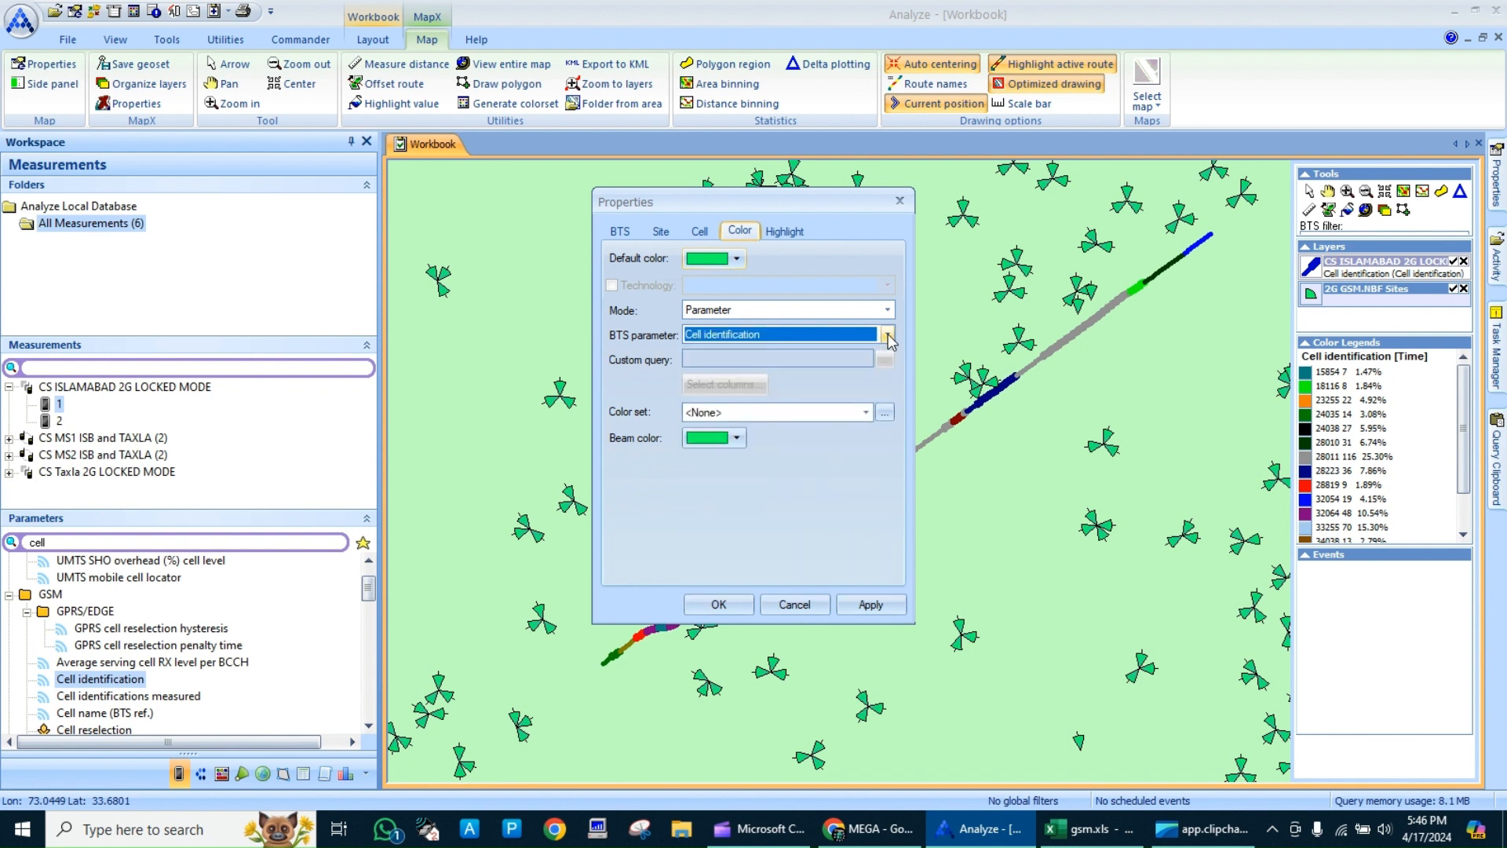
Assign the Cell identification color set to the 2G GSM.NBF Sites layer, apply it and close the properties
left_click(811, 413)
key("c")
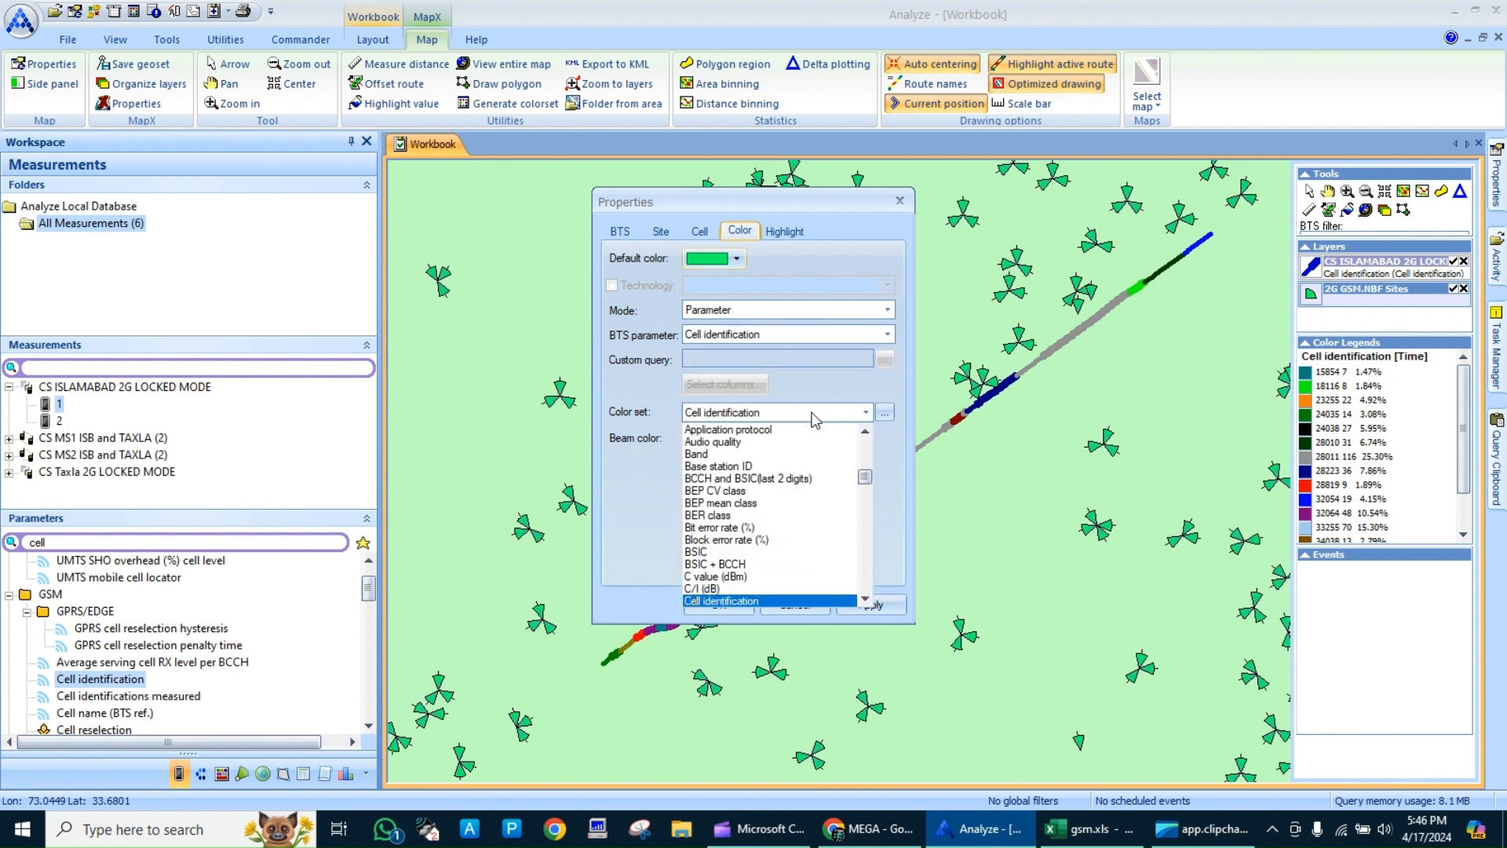
key("Return")
left_click(871, 604)
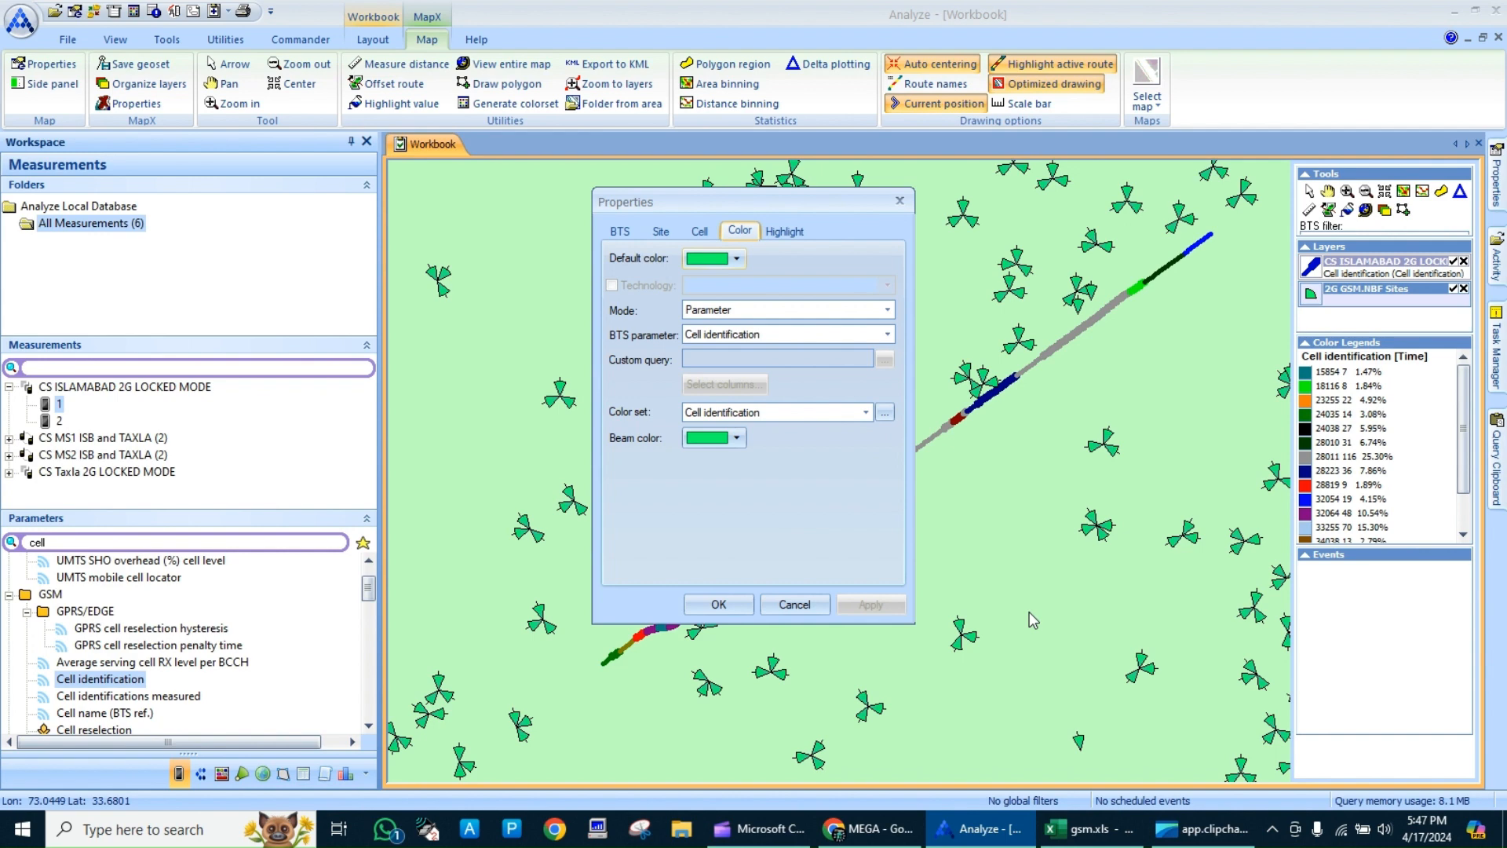
left_click(800, 605)
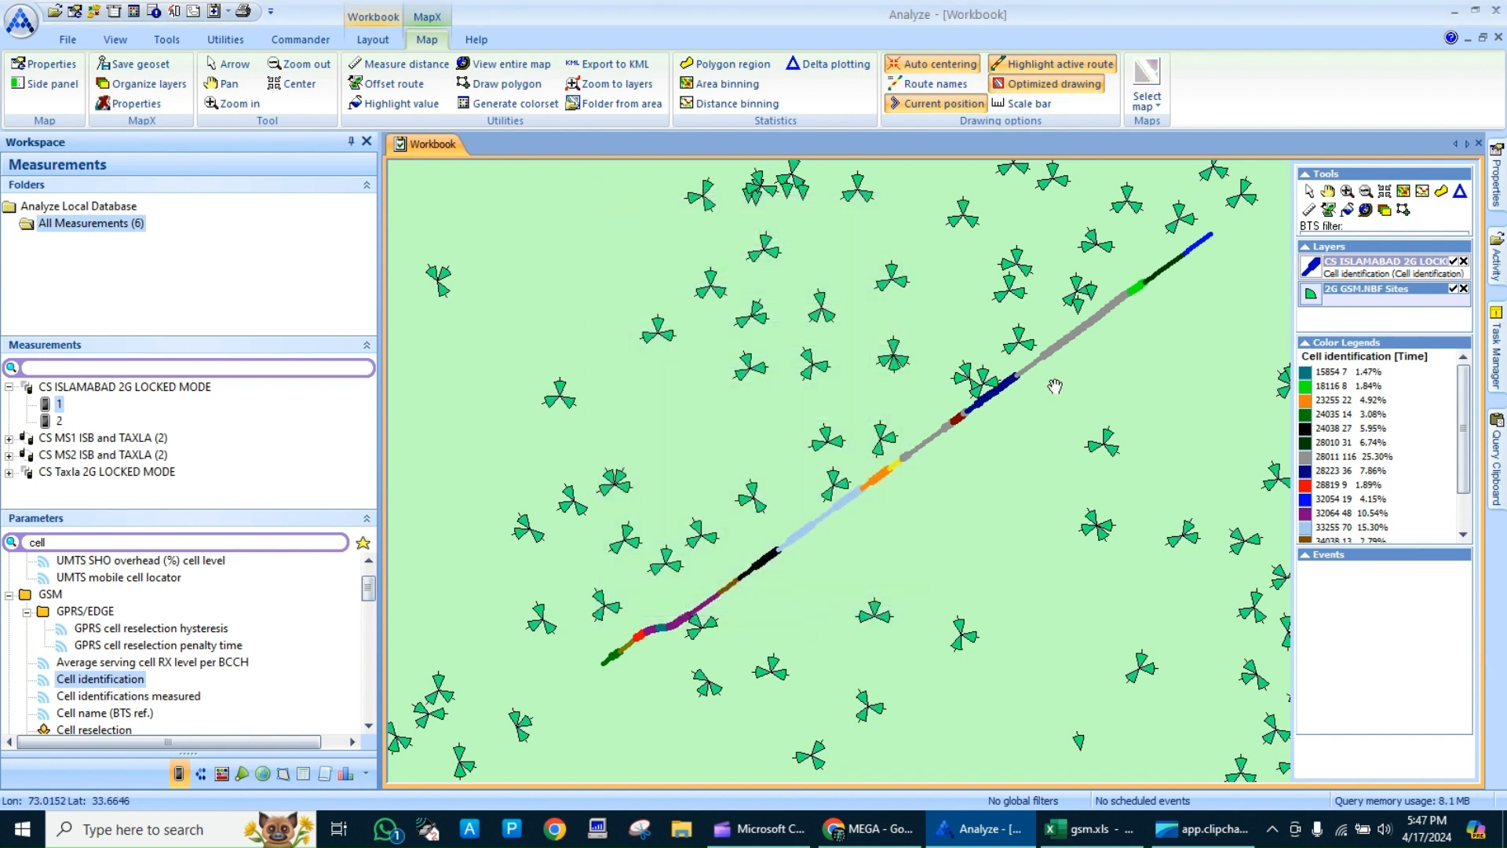
Examine the color segments of the Islamabad Cell identification route against the surrounding 2G sites
left_click_drag(1030, 343, 1007, 361)
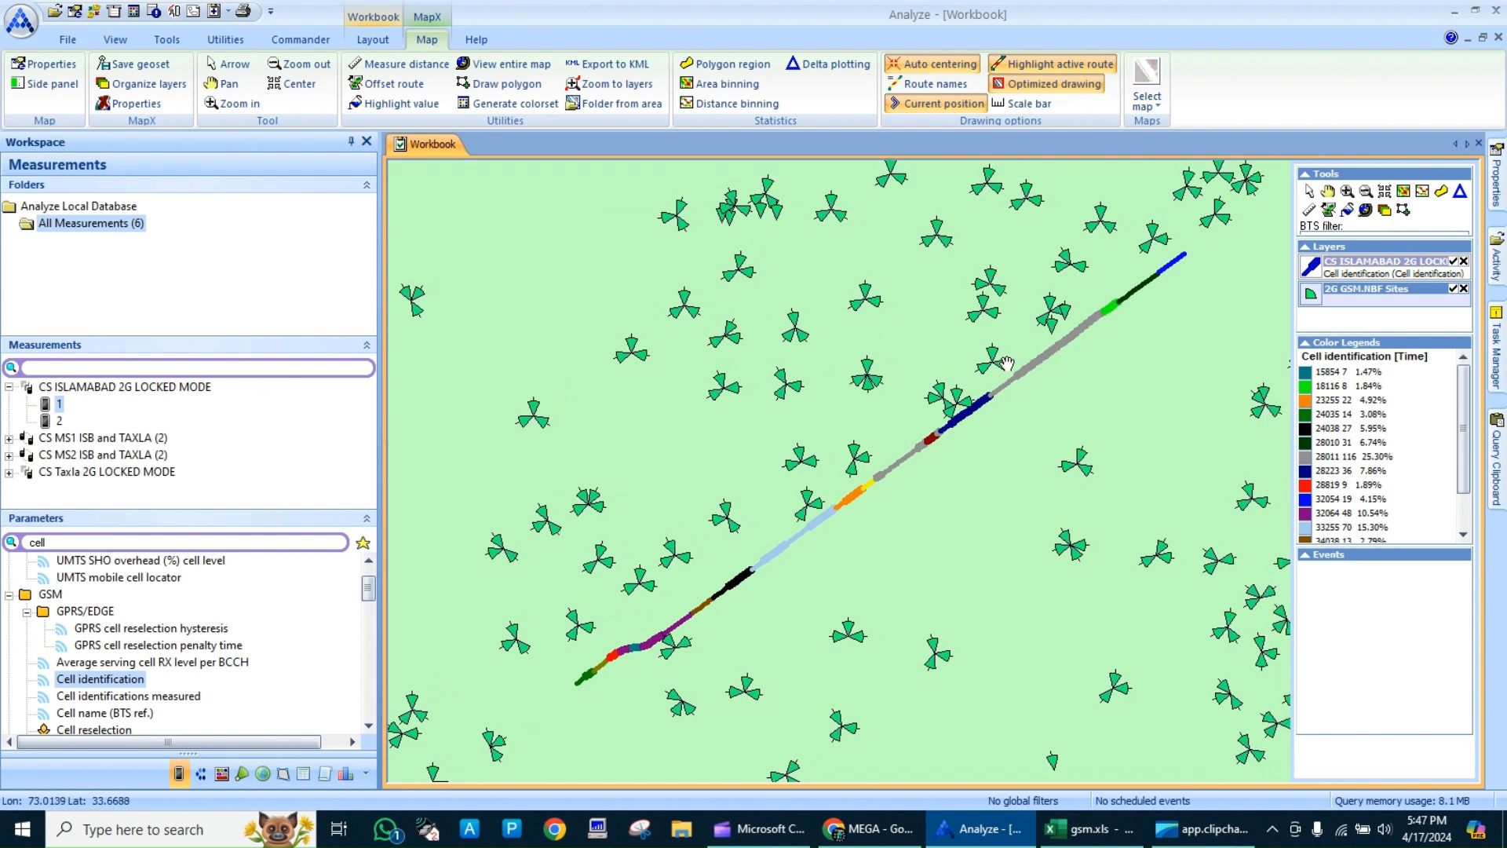
mouse_move(1005, 367)
left_click_drag(1290, 485, 1285, 485)
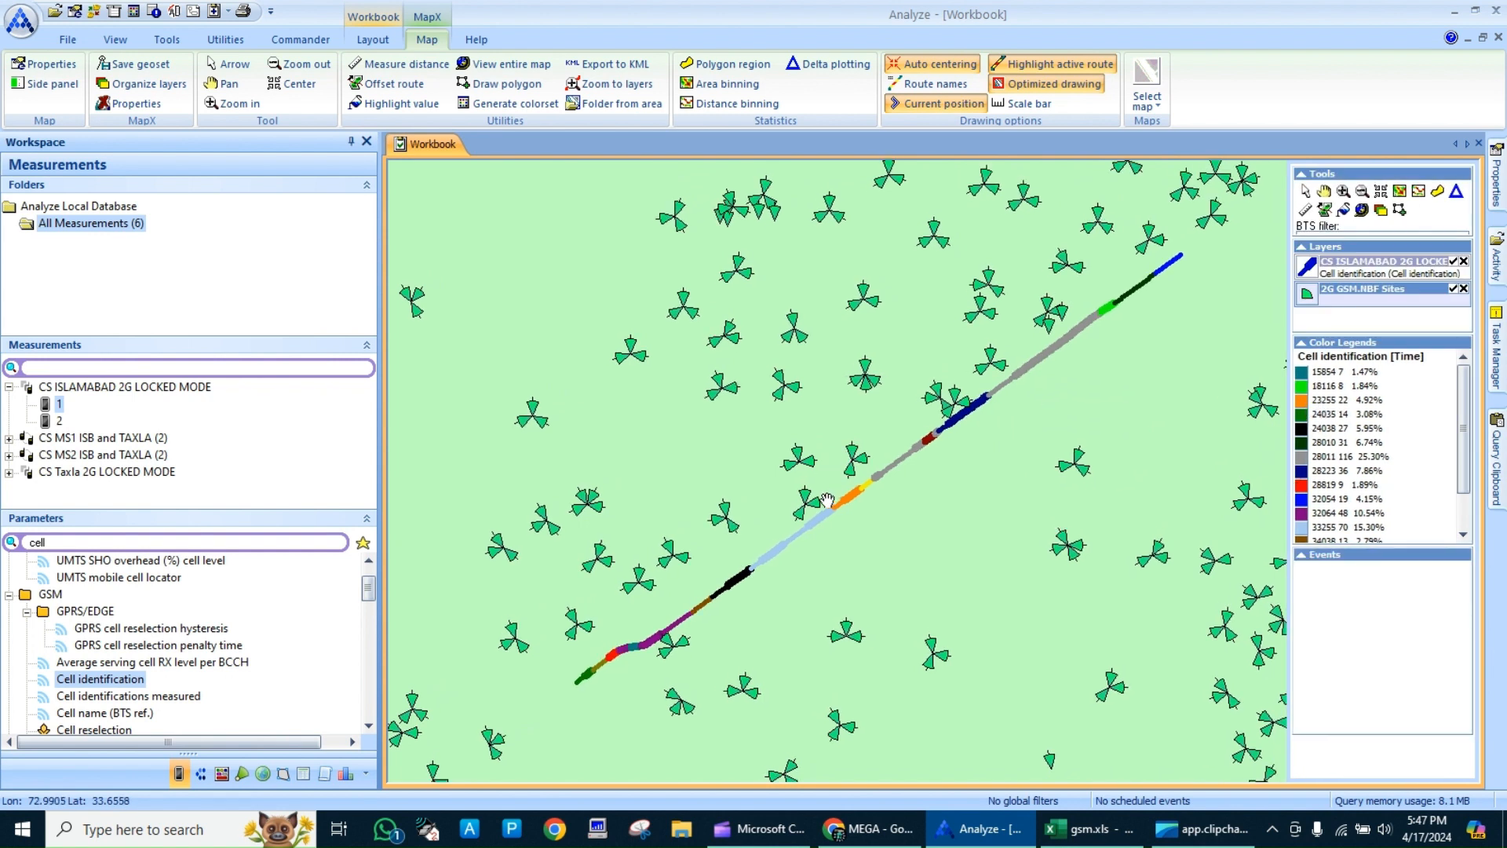
mouse_move(816, 504)
left_click_drag(1038, 421, 1046, 441)
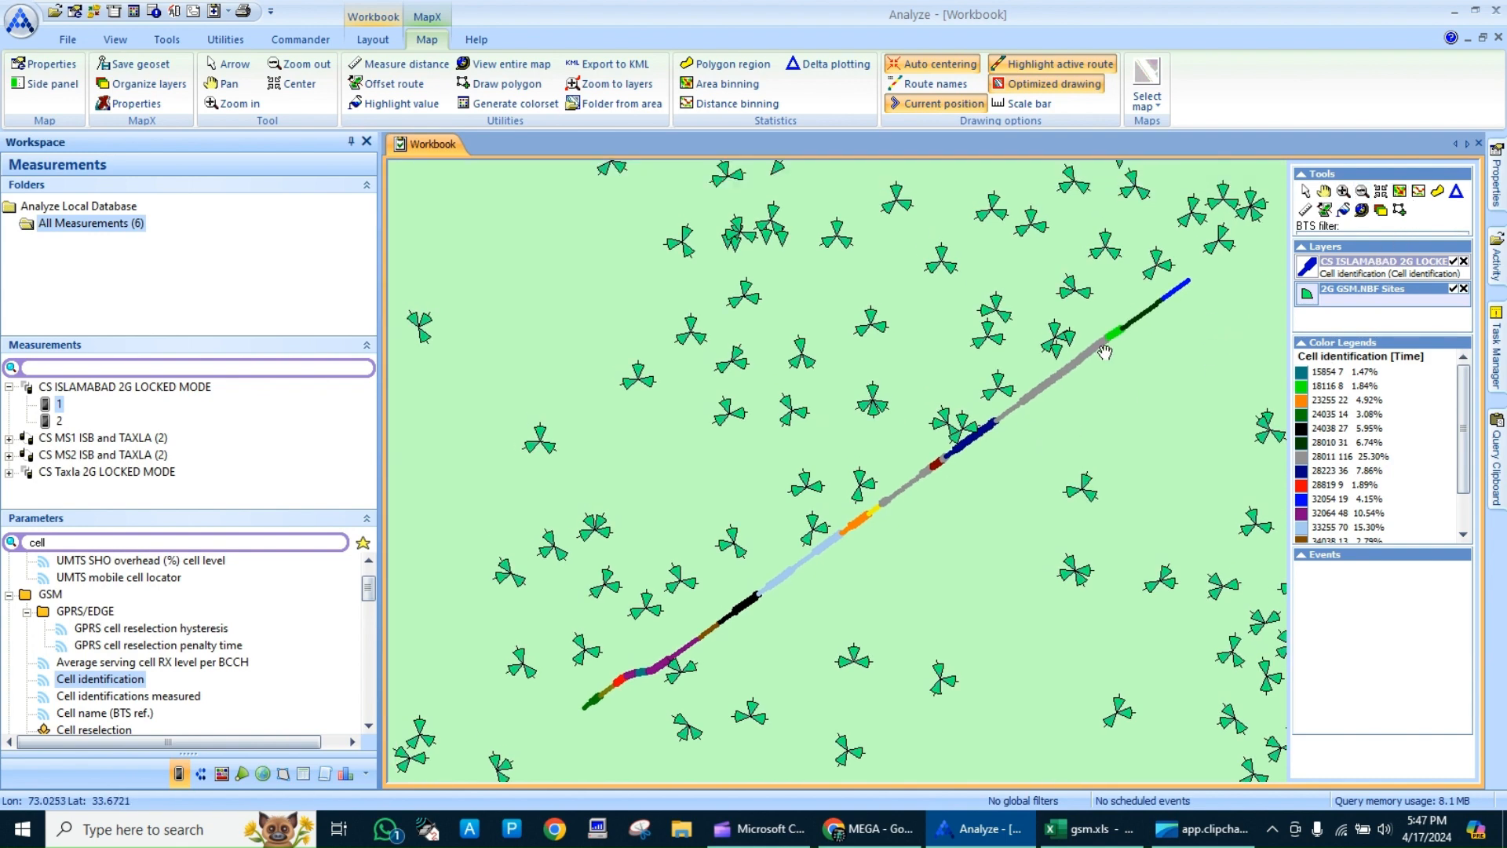
left_click_drag(1042, 384, 1057, 428)
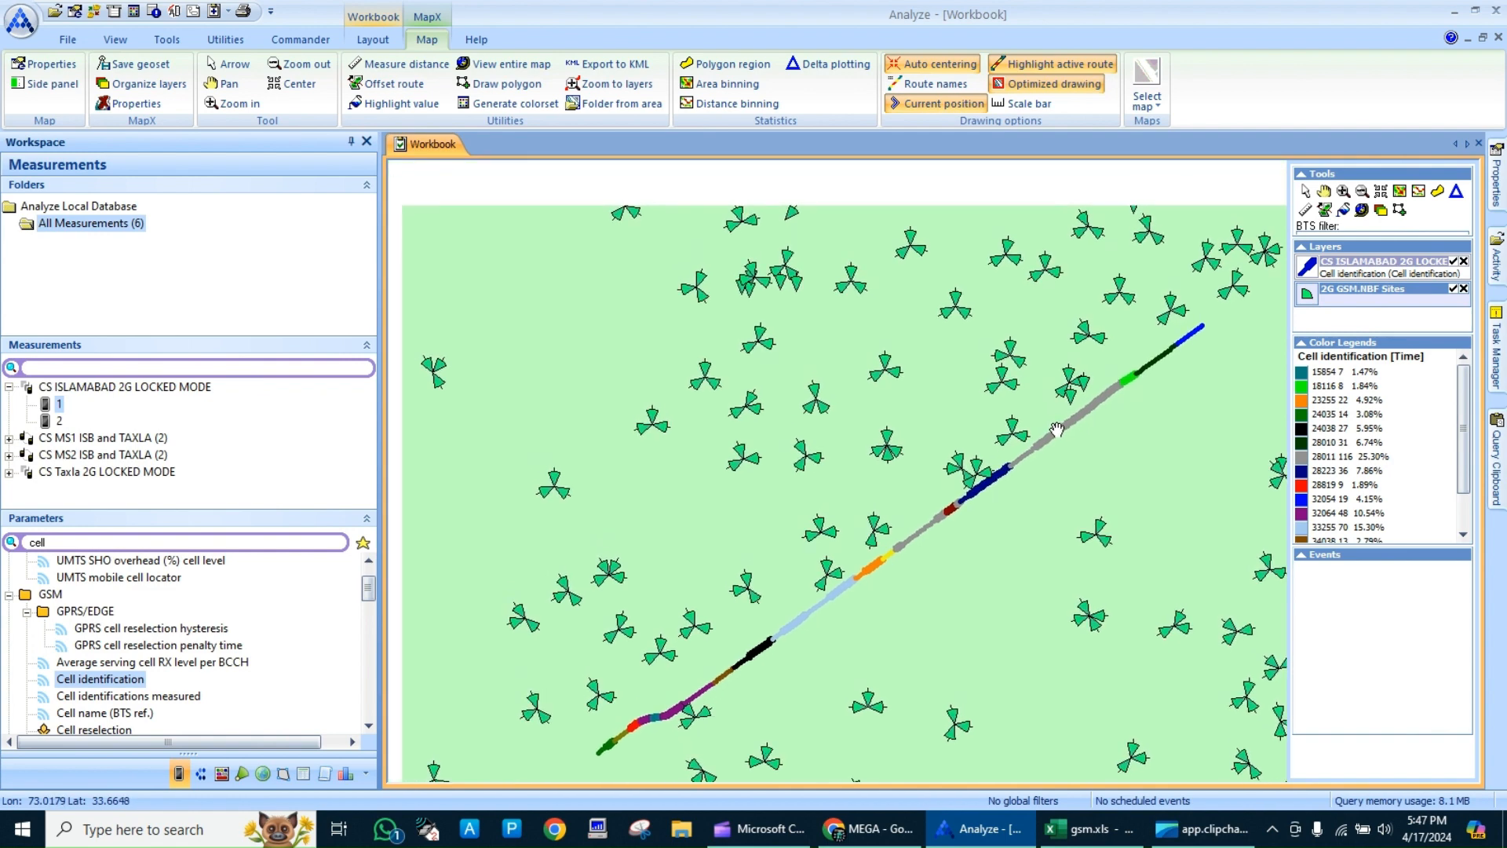
Shrink the Layers area slightly, reposition the map and capture the Islamabad route with its color legend using Snipping Tool
right_click(1378, 328)
left_click(1391, 334)
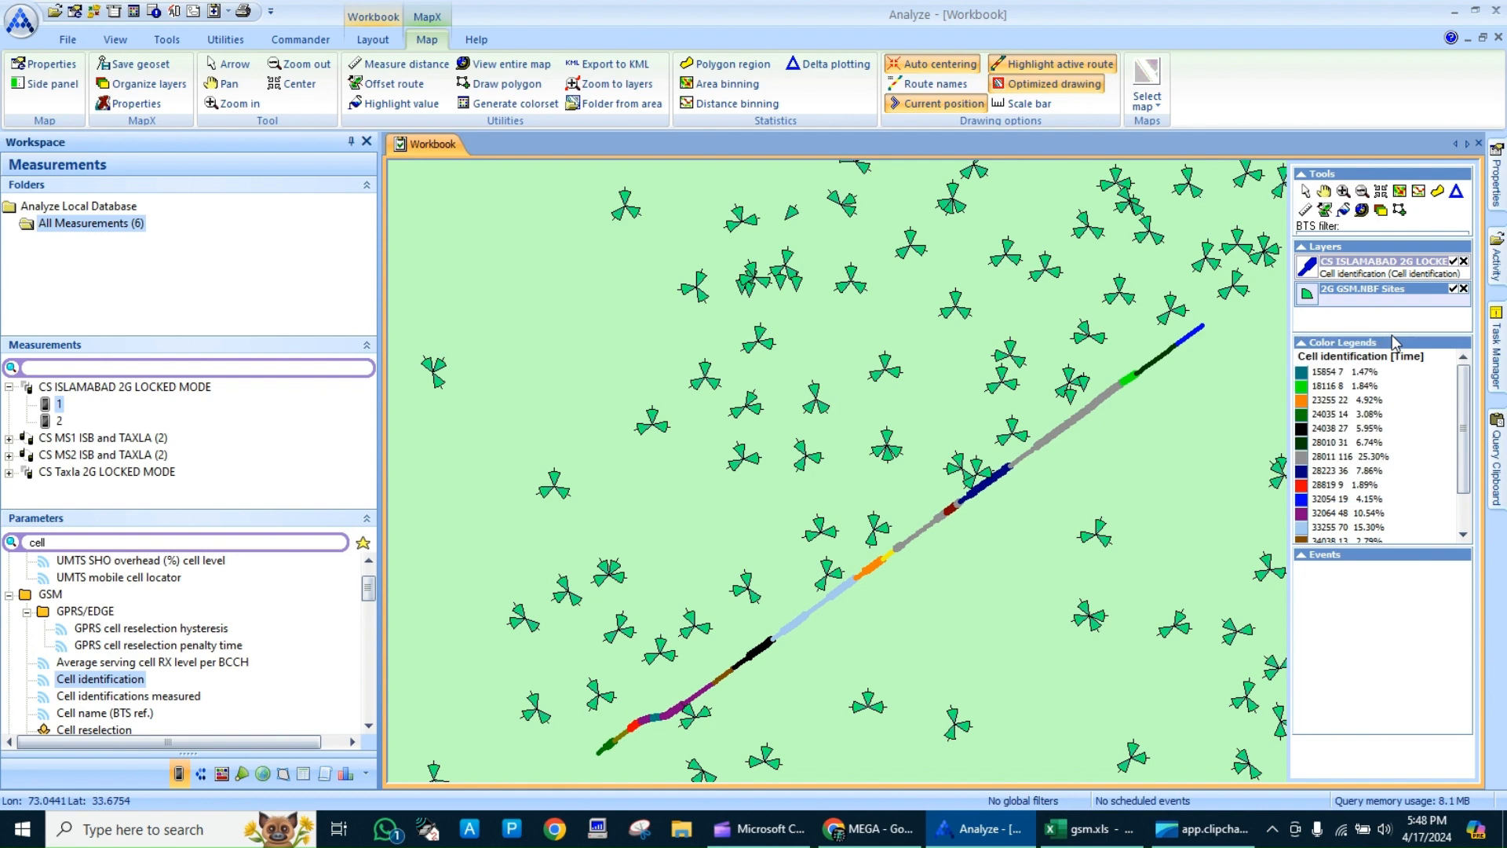
left_click_drag(1401, 337, 1400, 322)
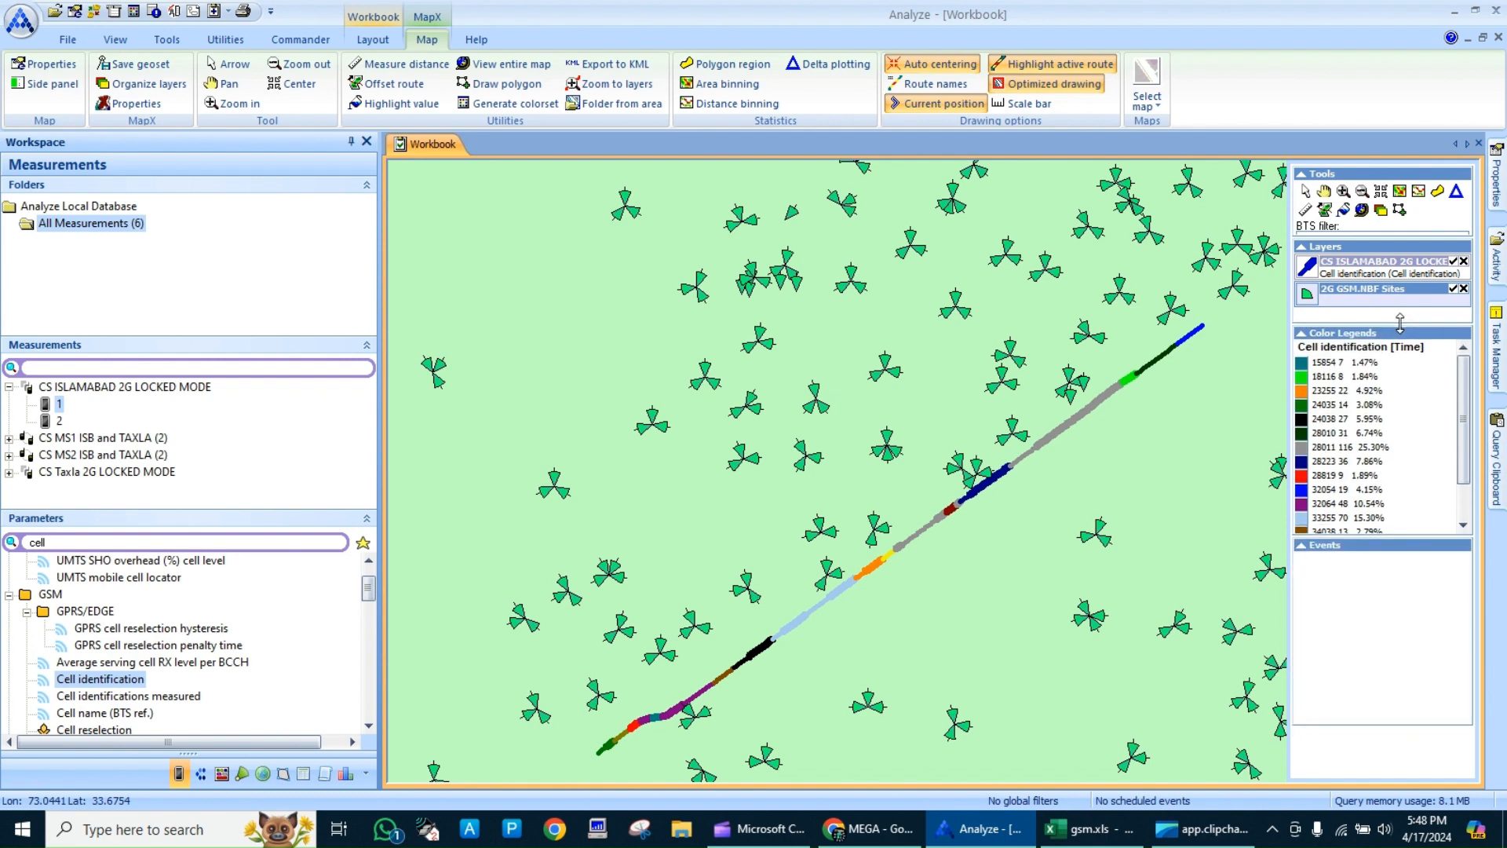
left_click_drag(958, 520, 1039, 541)
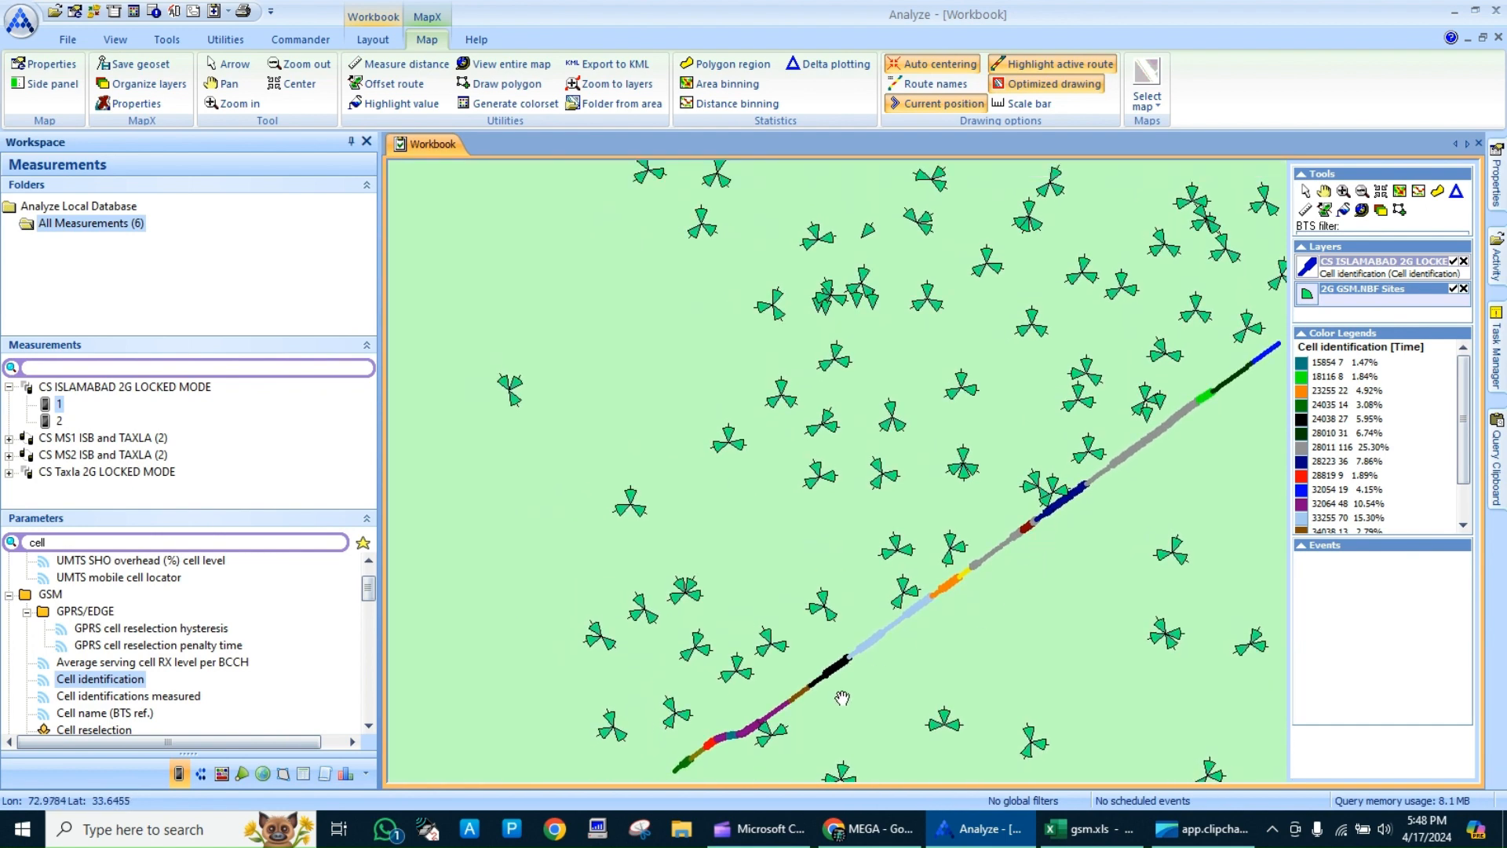
left_click(639, 828)
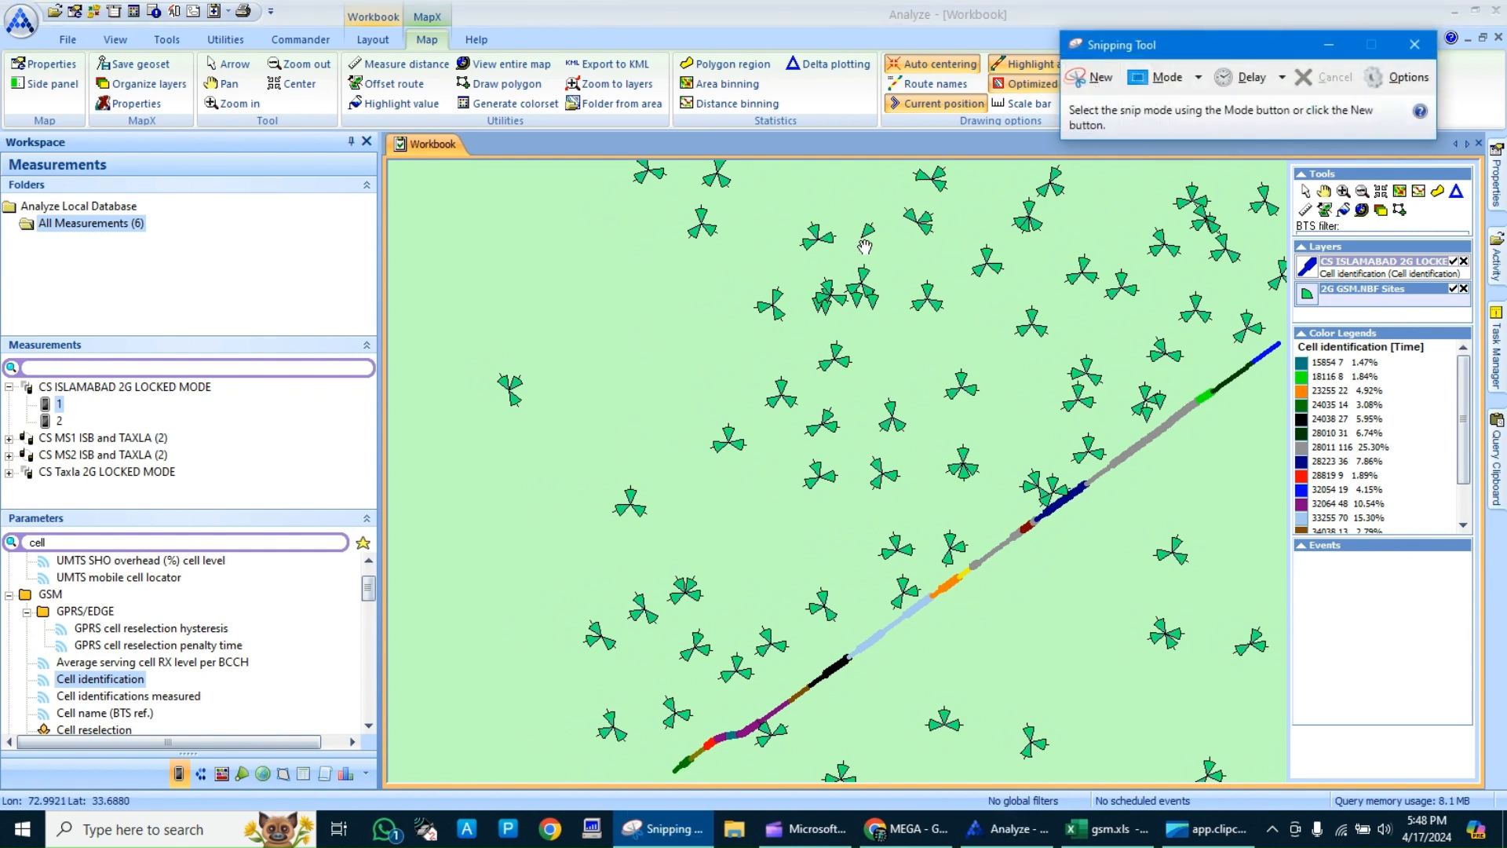
left_click(1097, 78)
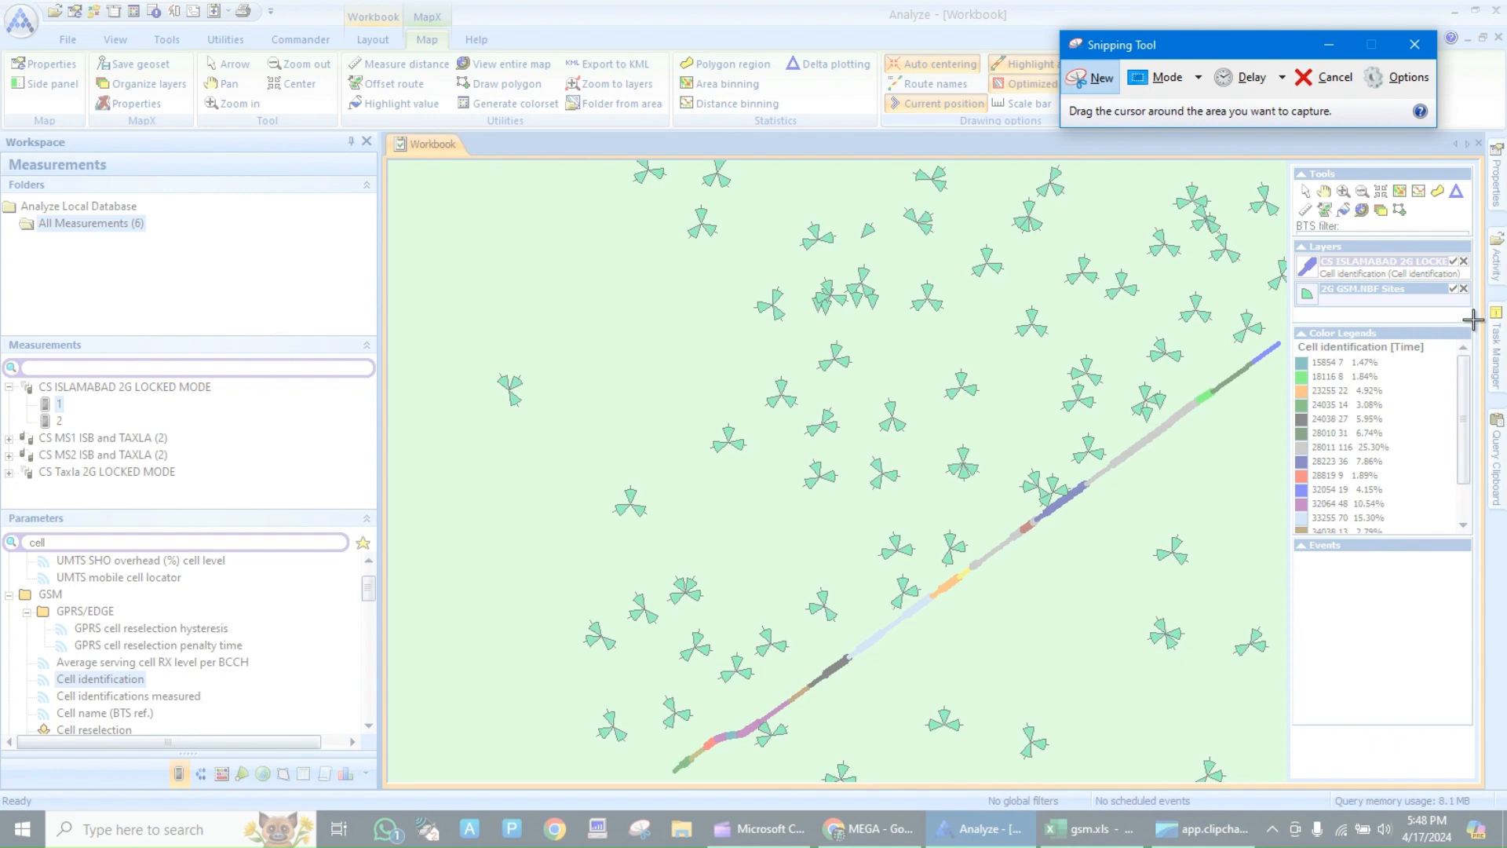
left_click_drag(1472, 321, 643, 784)
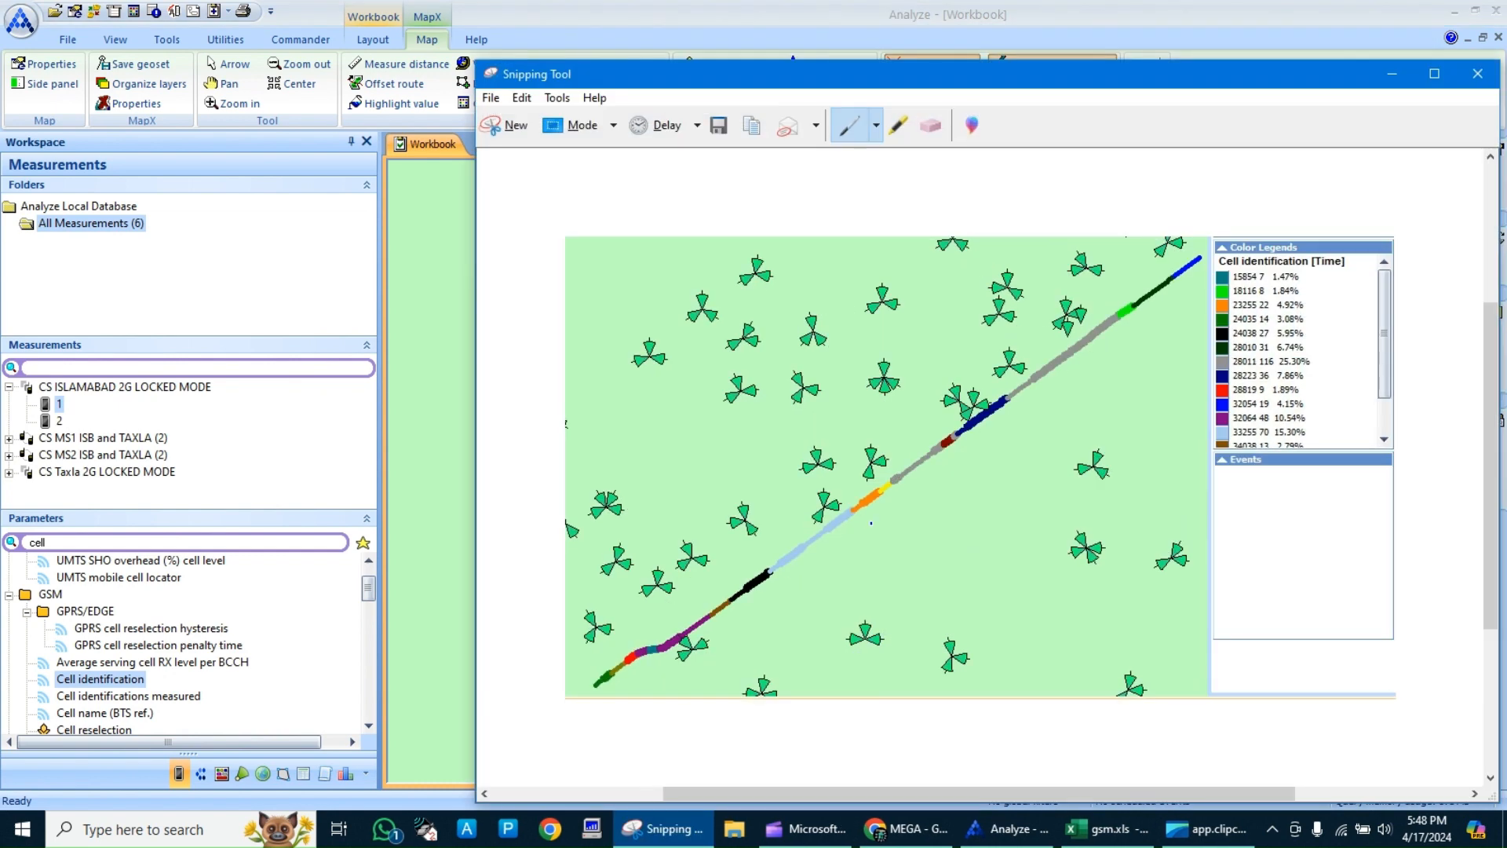
Start saving the snip and browse to the PTA TESTING NORTH folder on the Desktop
key("ctrl+s")
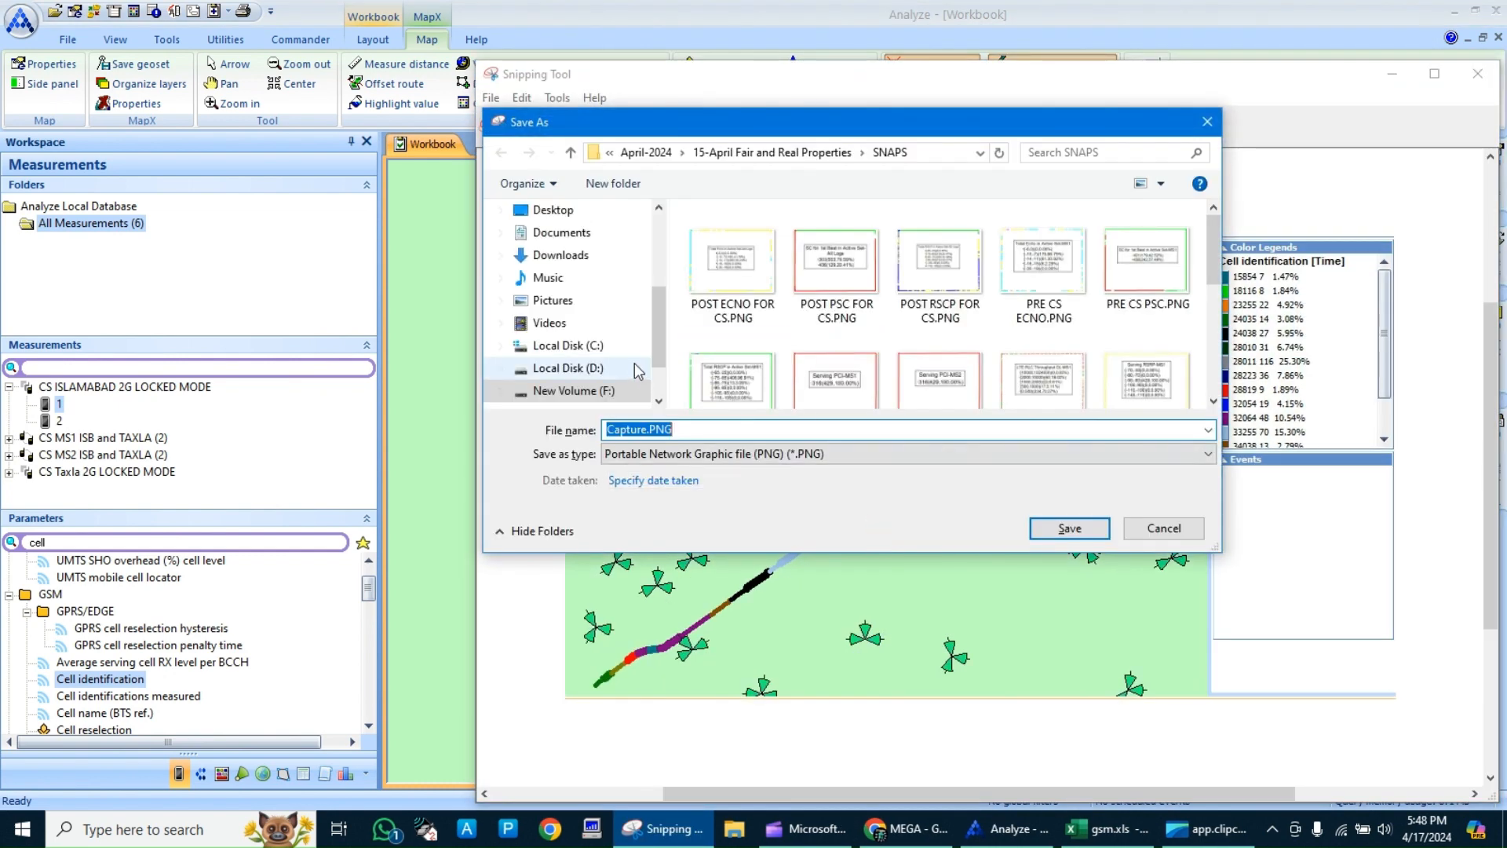
left_click(576, 369)
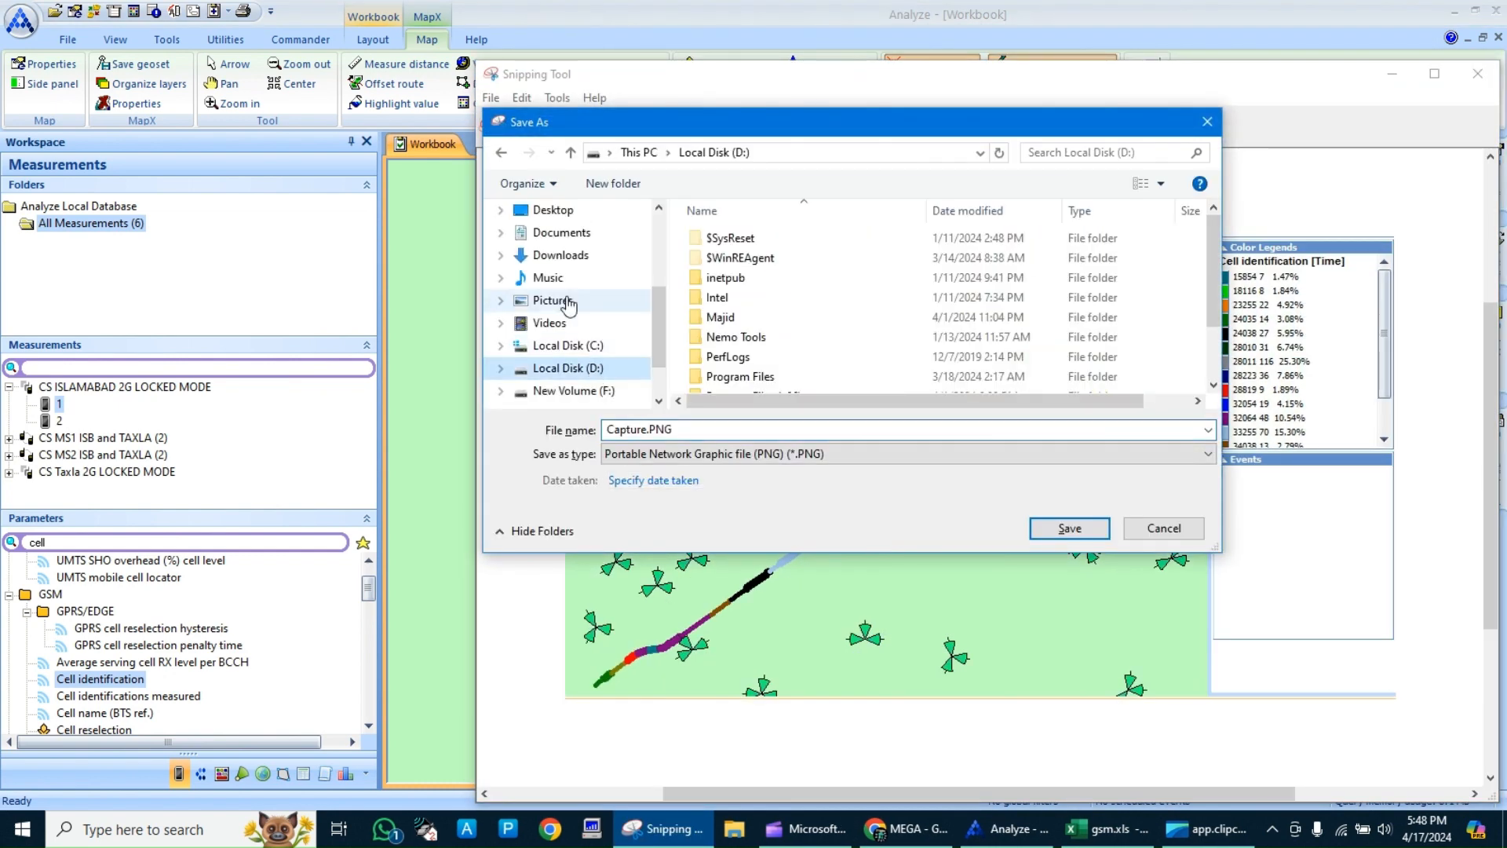
left_click(576, 217)
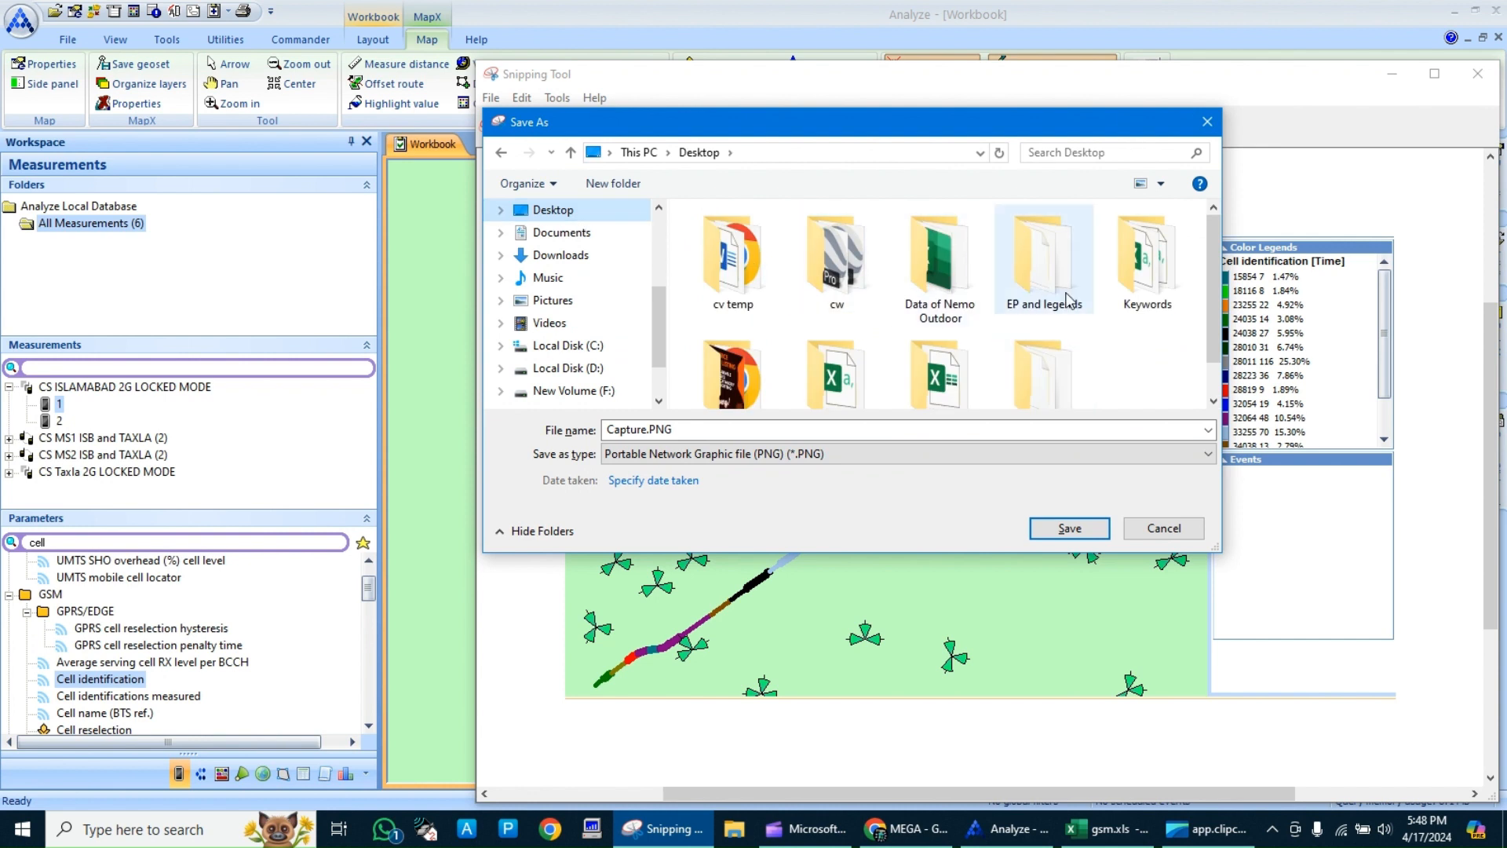
scroll(1069, 300, "down", 1)
double_click(936, 349)
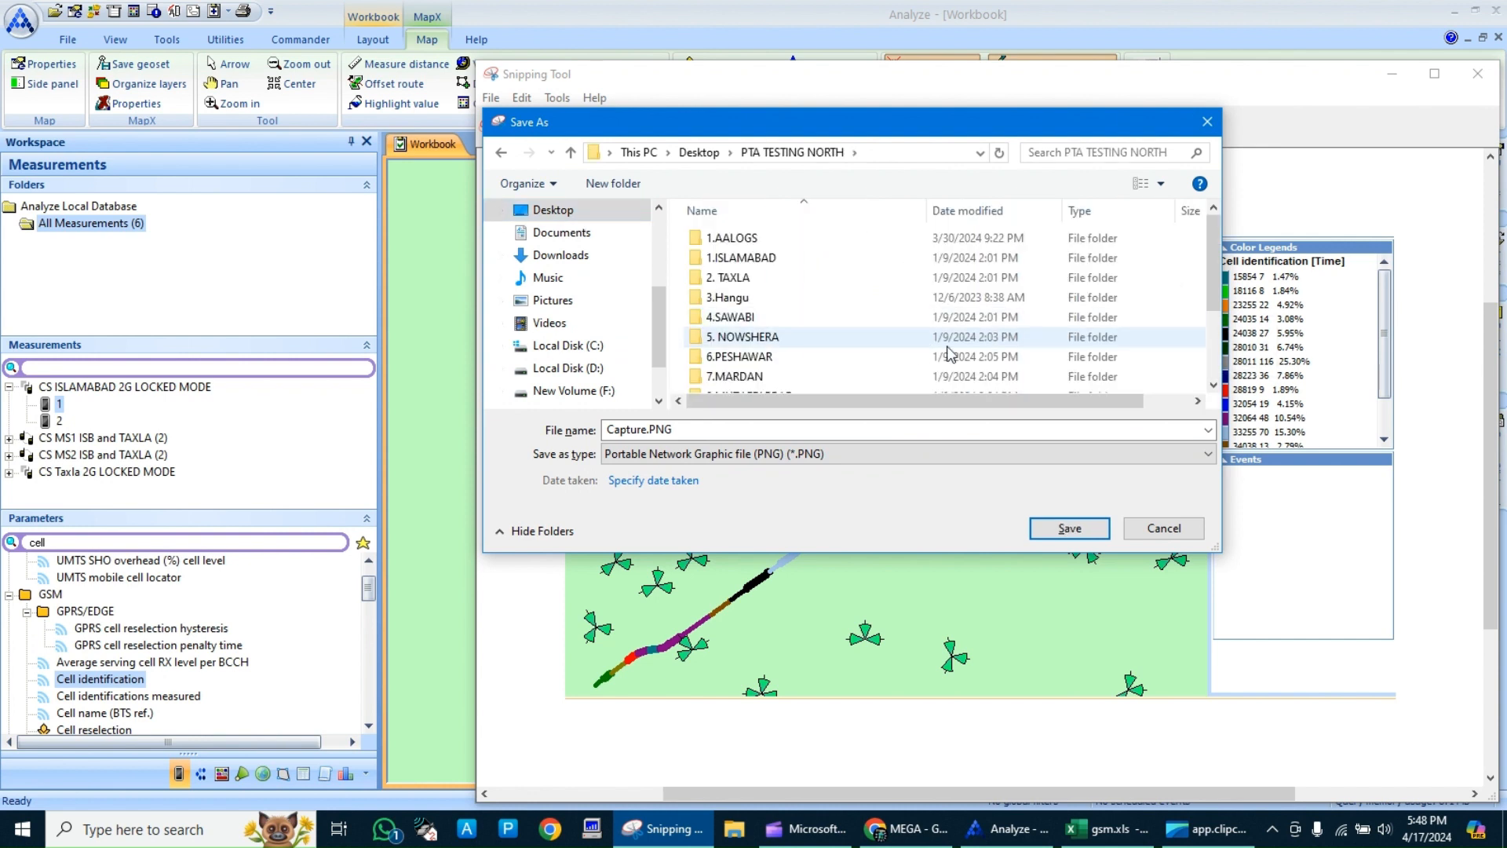
scroll(950, 354, "down", 2)
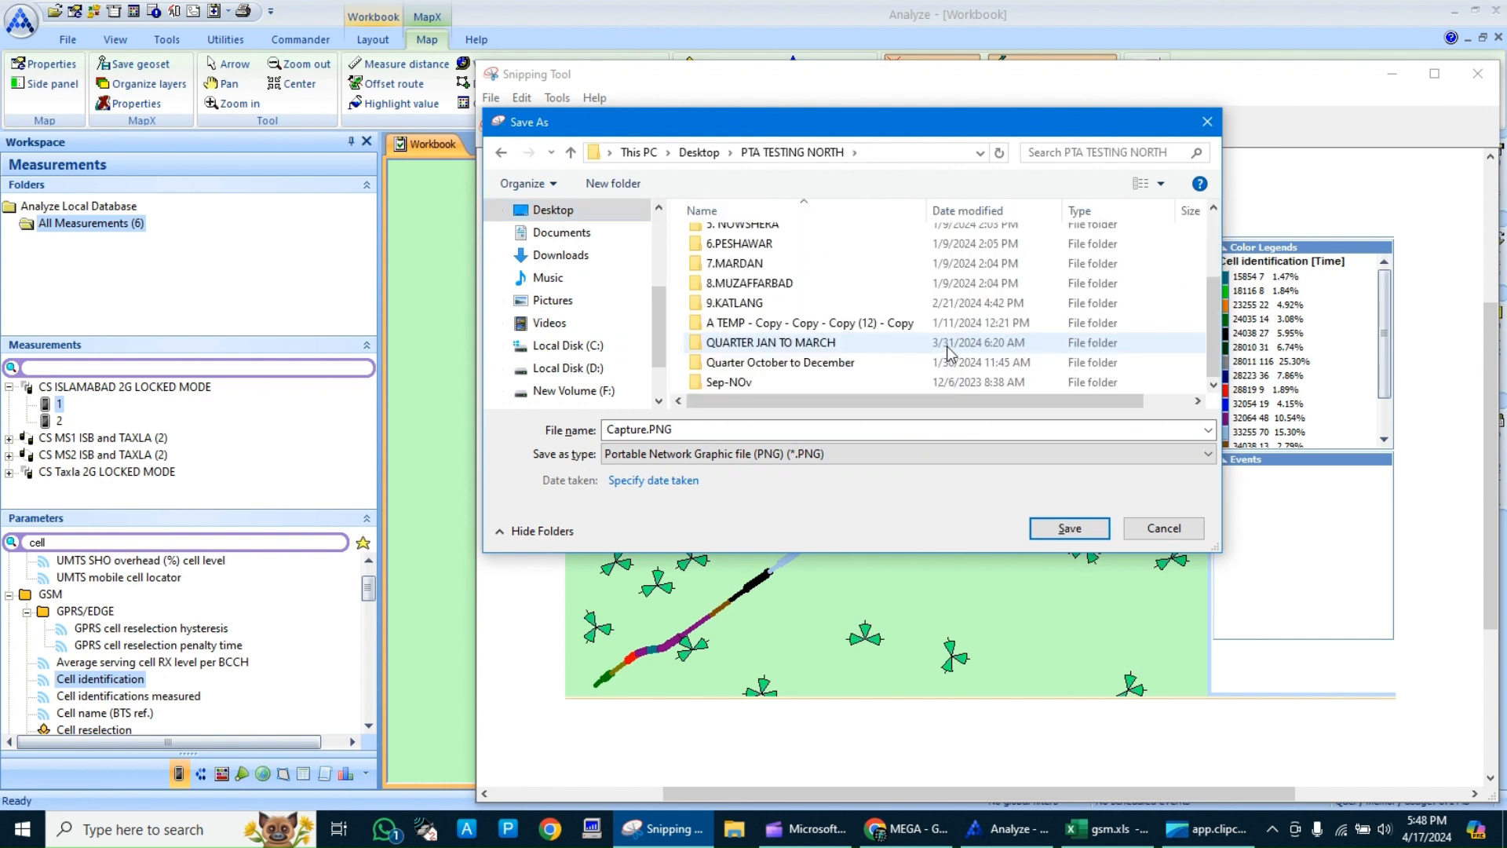
Create a folder named Reports inside PTA TESTING NORTH and open it as the save location
right_click(1194, 290)
mouse_move(1234, 492)
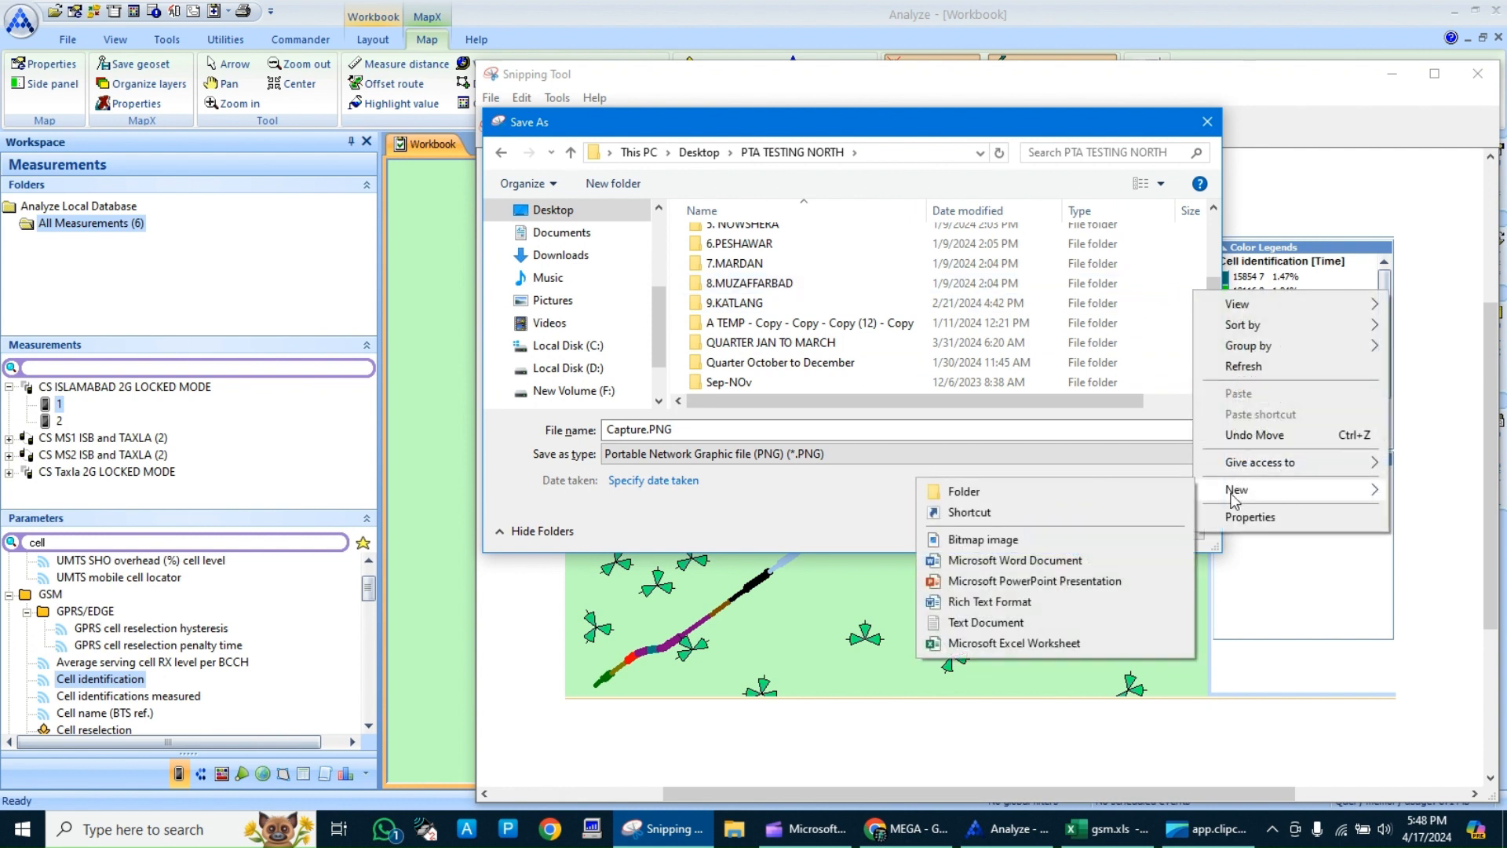
left_click(1176, 496)
type("Reports")
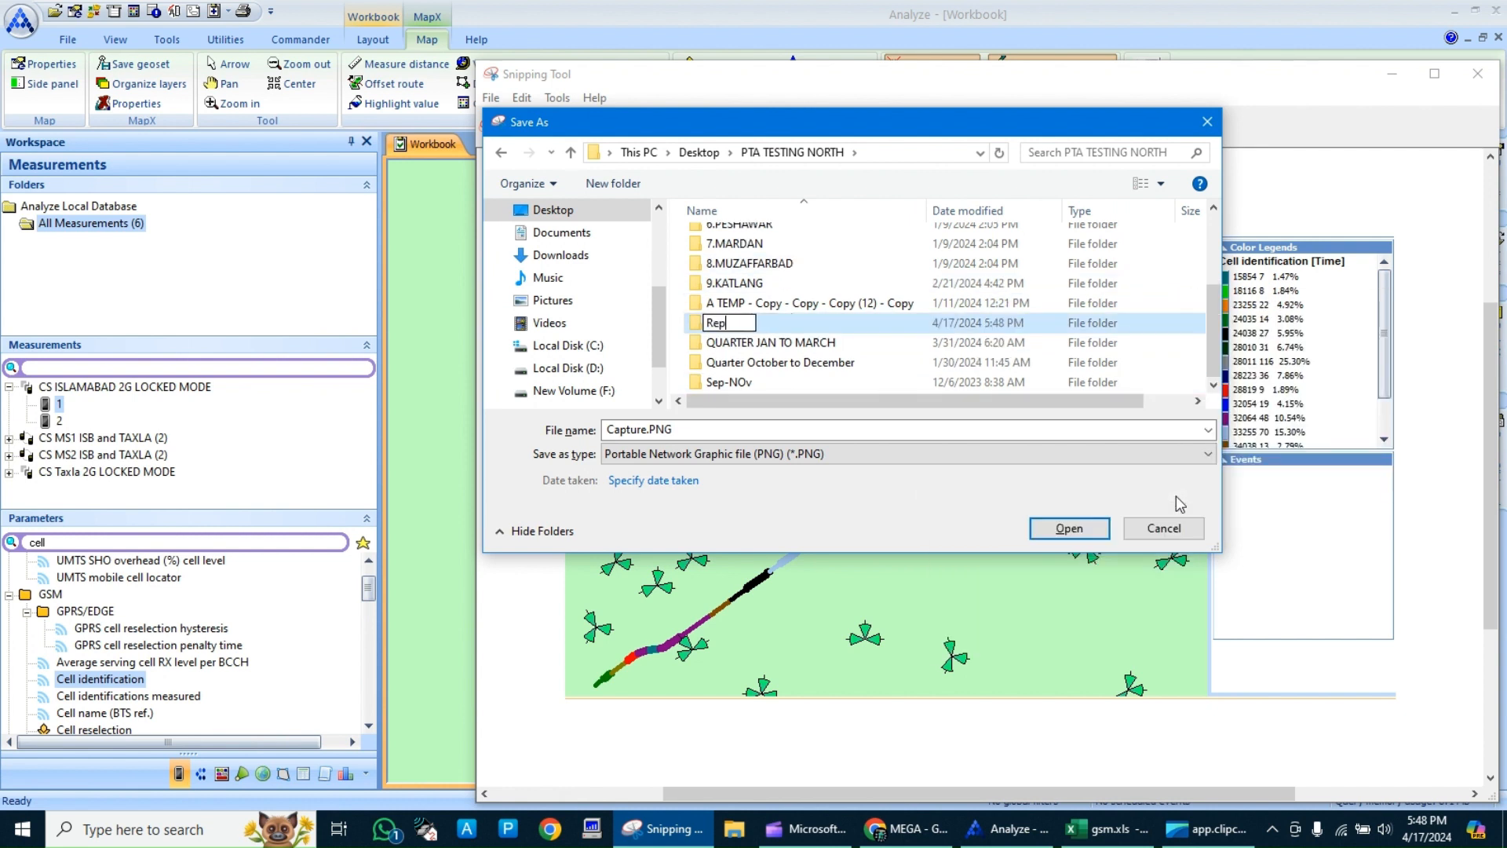
key("Return")
key("Return")
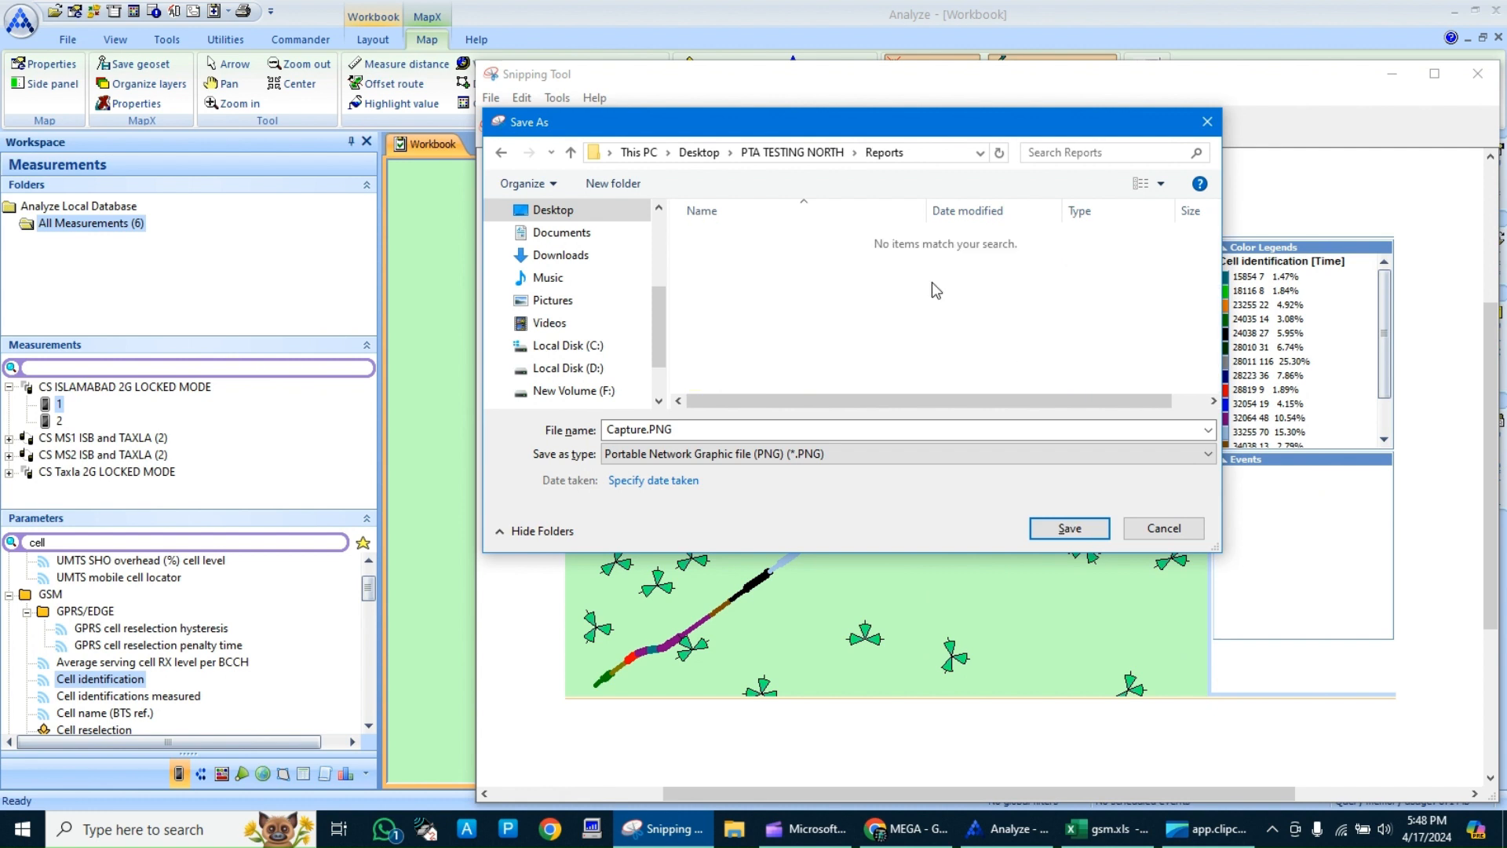
Create a folder named SANPS inside the Reports folder and open it as the save location
right_click(813, 291)
mouse_move(959, 502)
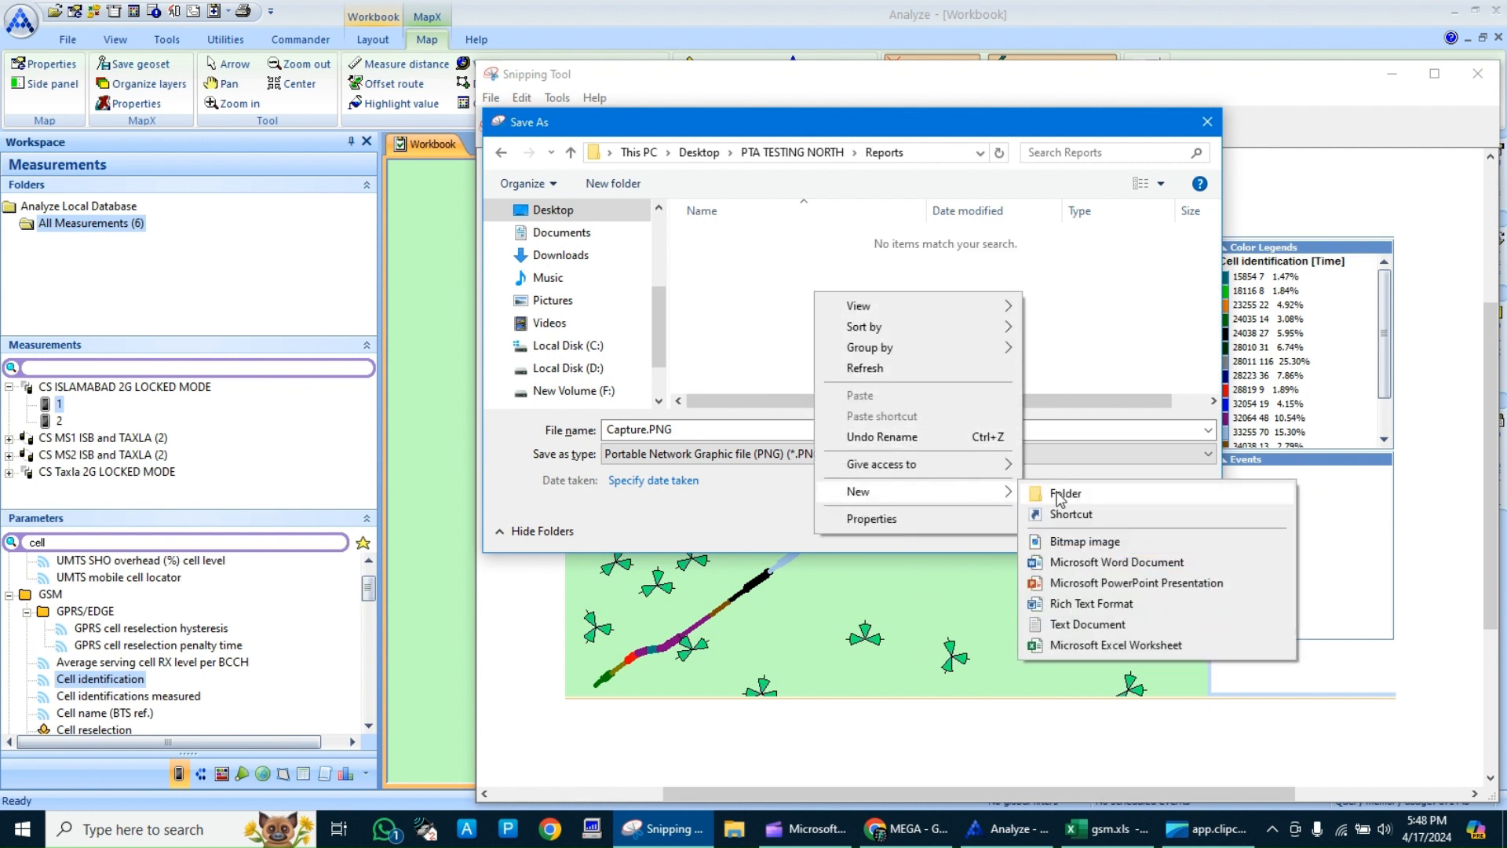
left_click(1055, 494)
type("SANPS")
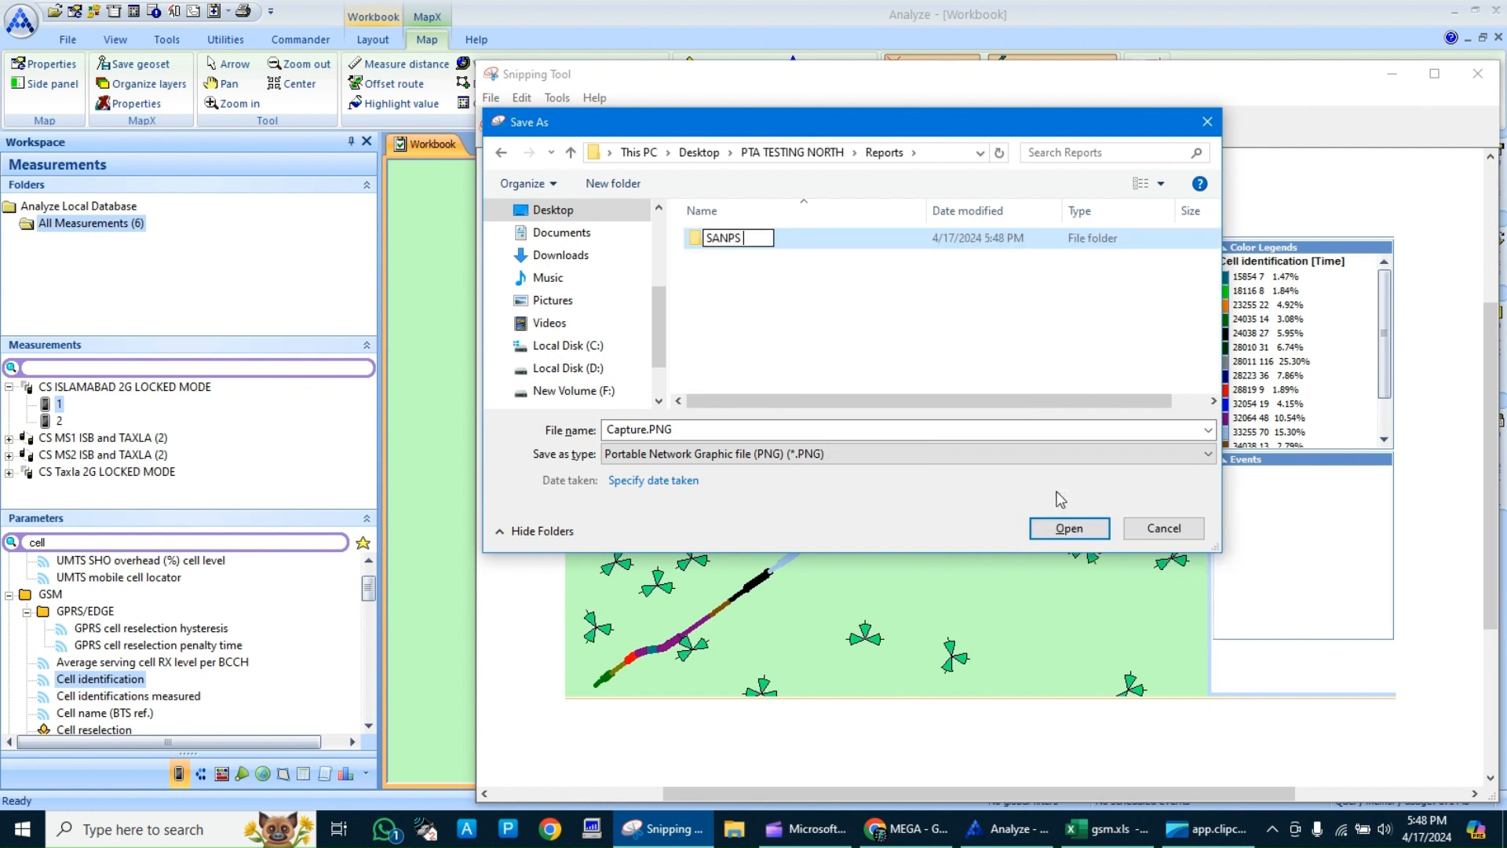
key("Return")
key("Return")
Save the Islamabad Cell identification snip as a PNG named cell id in the SANPS folder
type("cae")
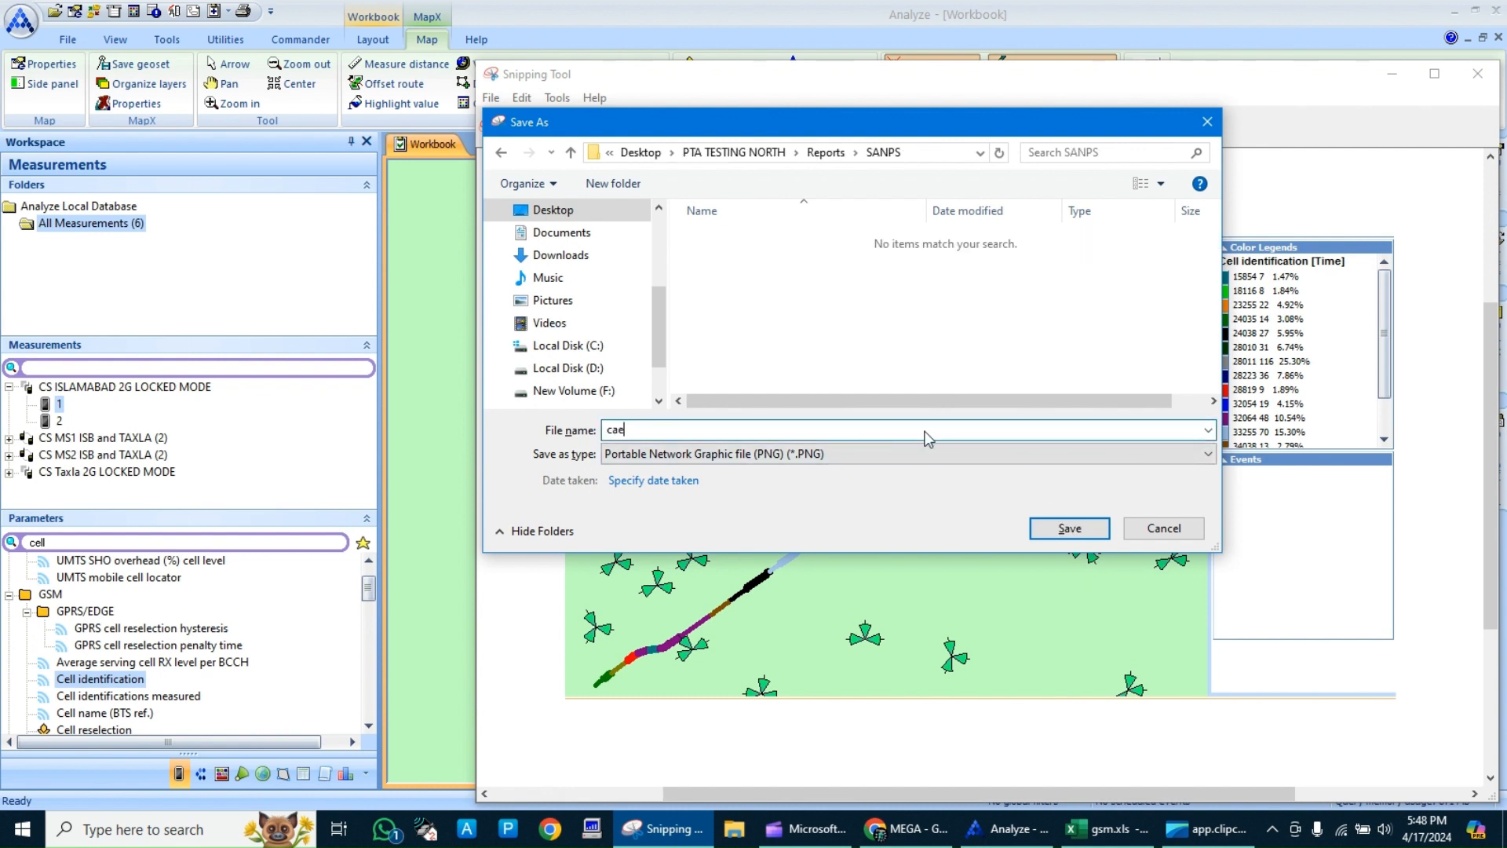
key("Left")
key("BackSpace")
key("Return")
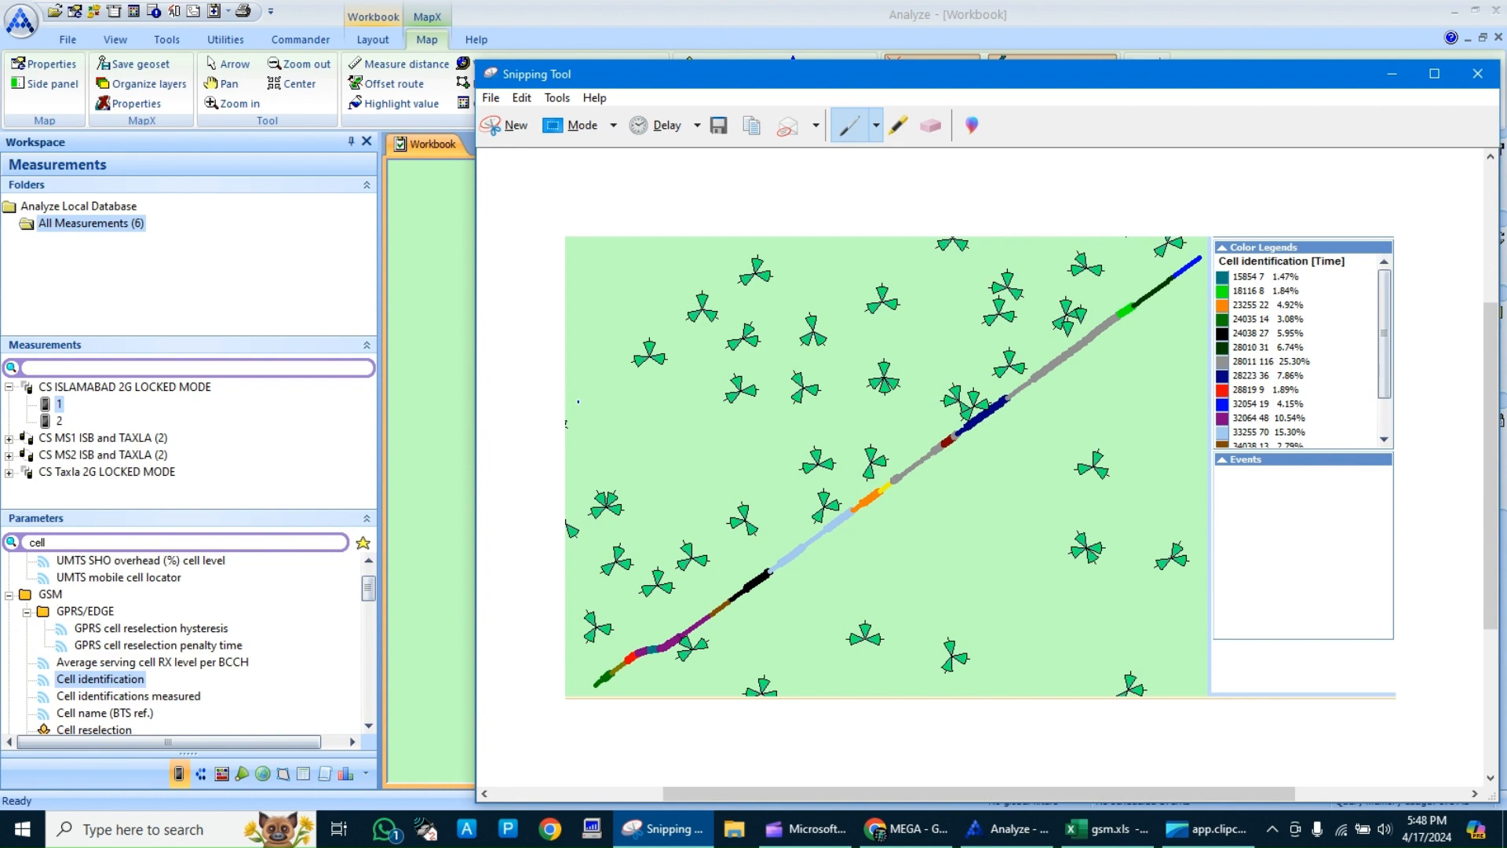
Filter the parameters by rx and browse to the RX level entries in the GSM group
left_click(144, 536)
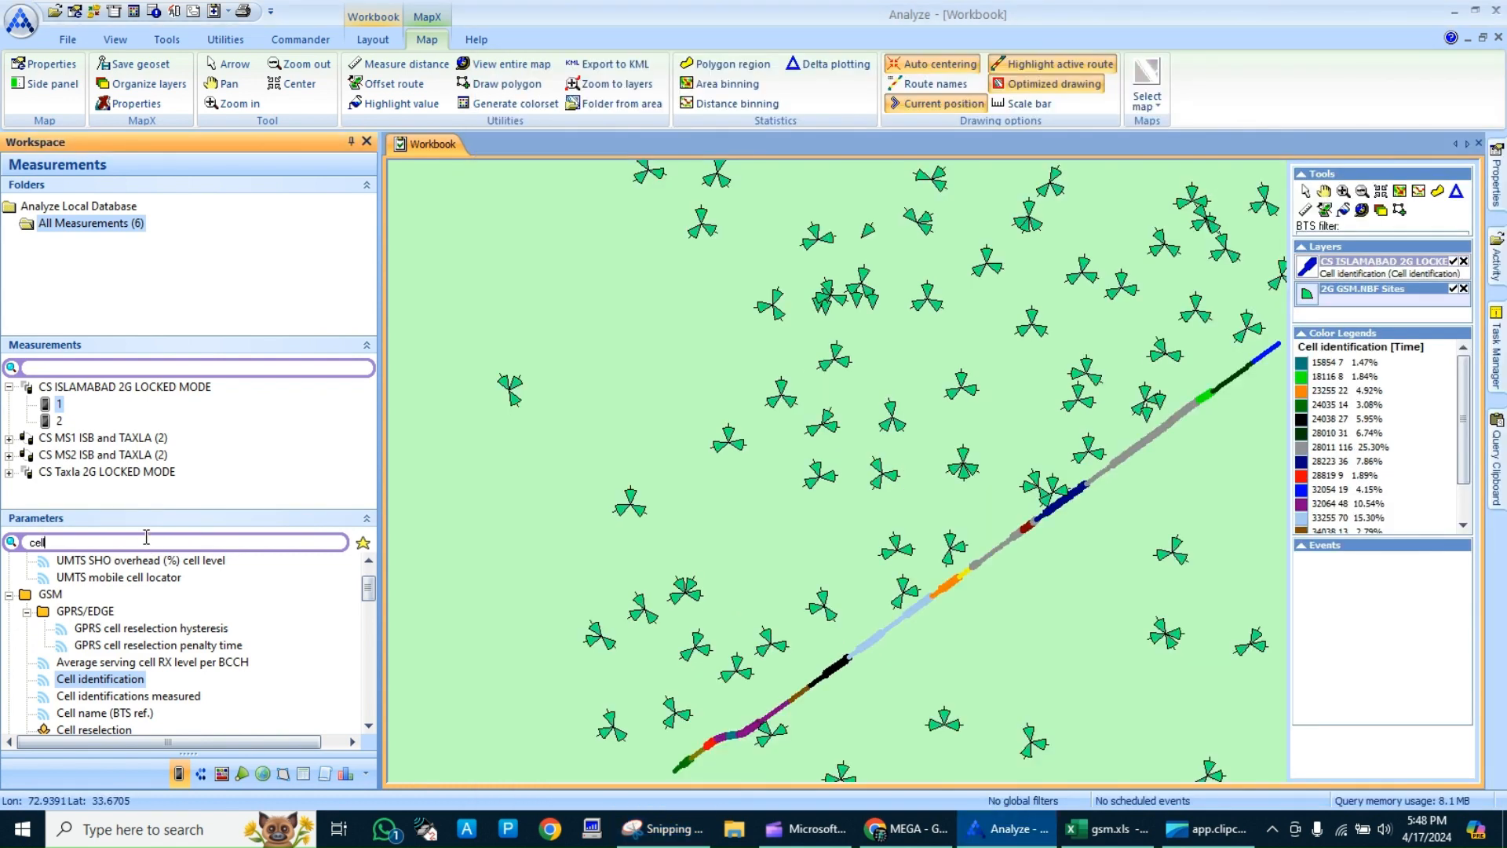
key("ctrl+a")
type("rx")
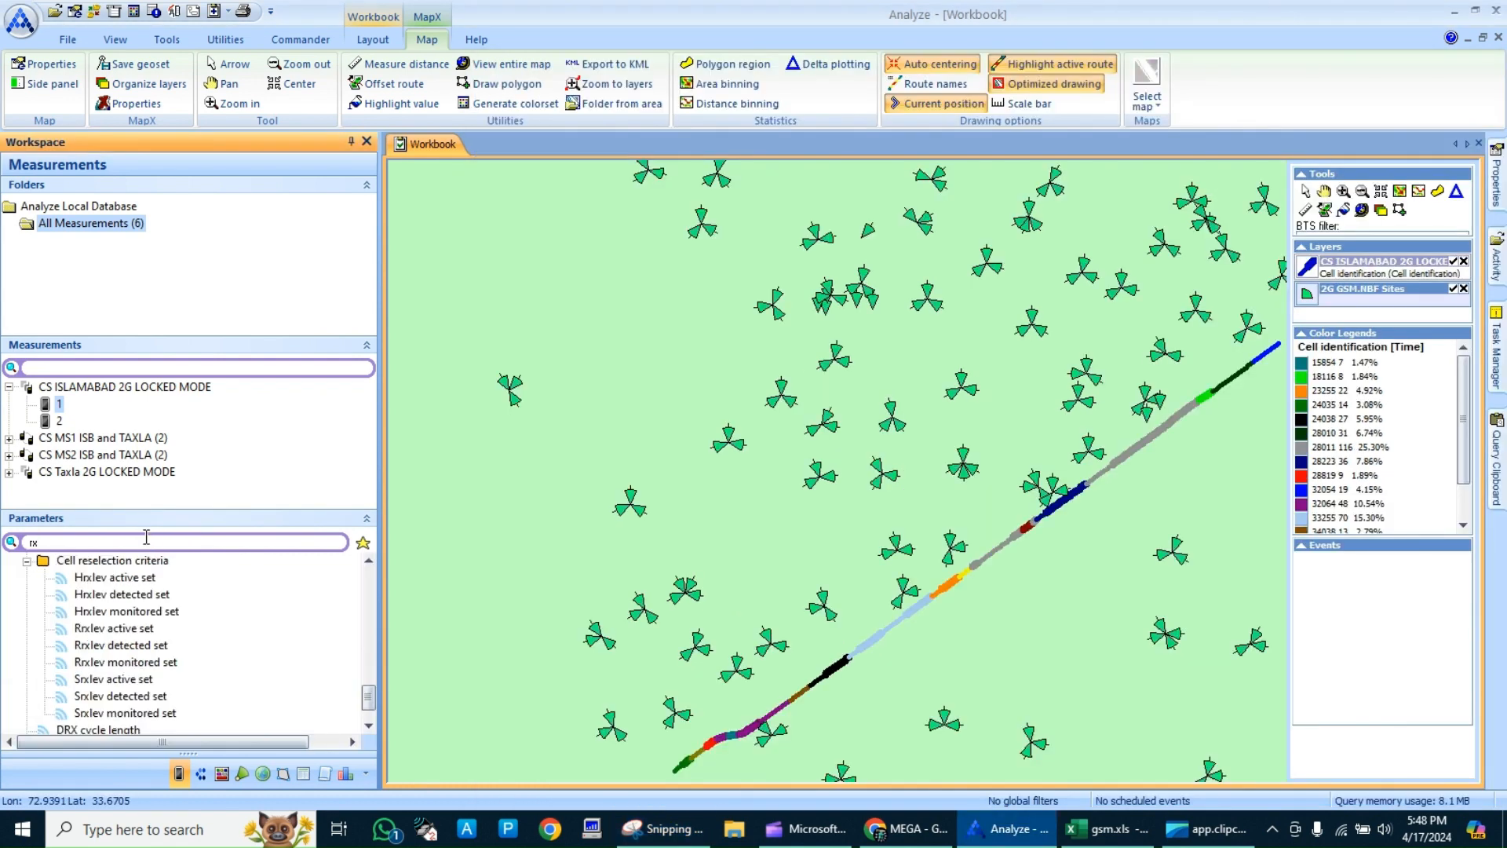
scroll(148, 592, "up", 10)
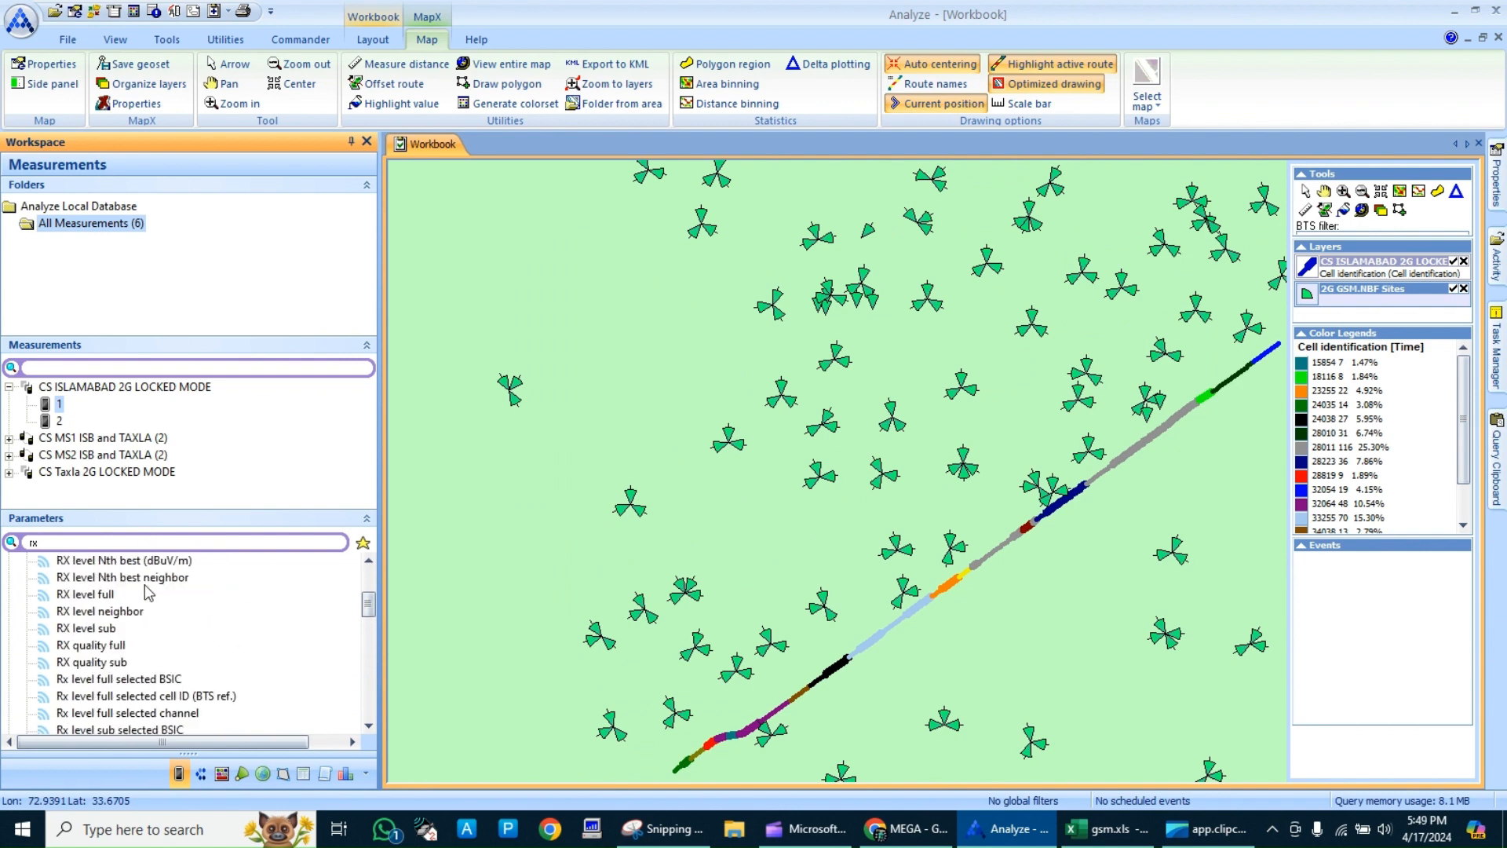
scroll(144, 585, "up", 3)
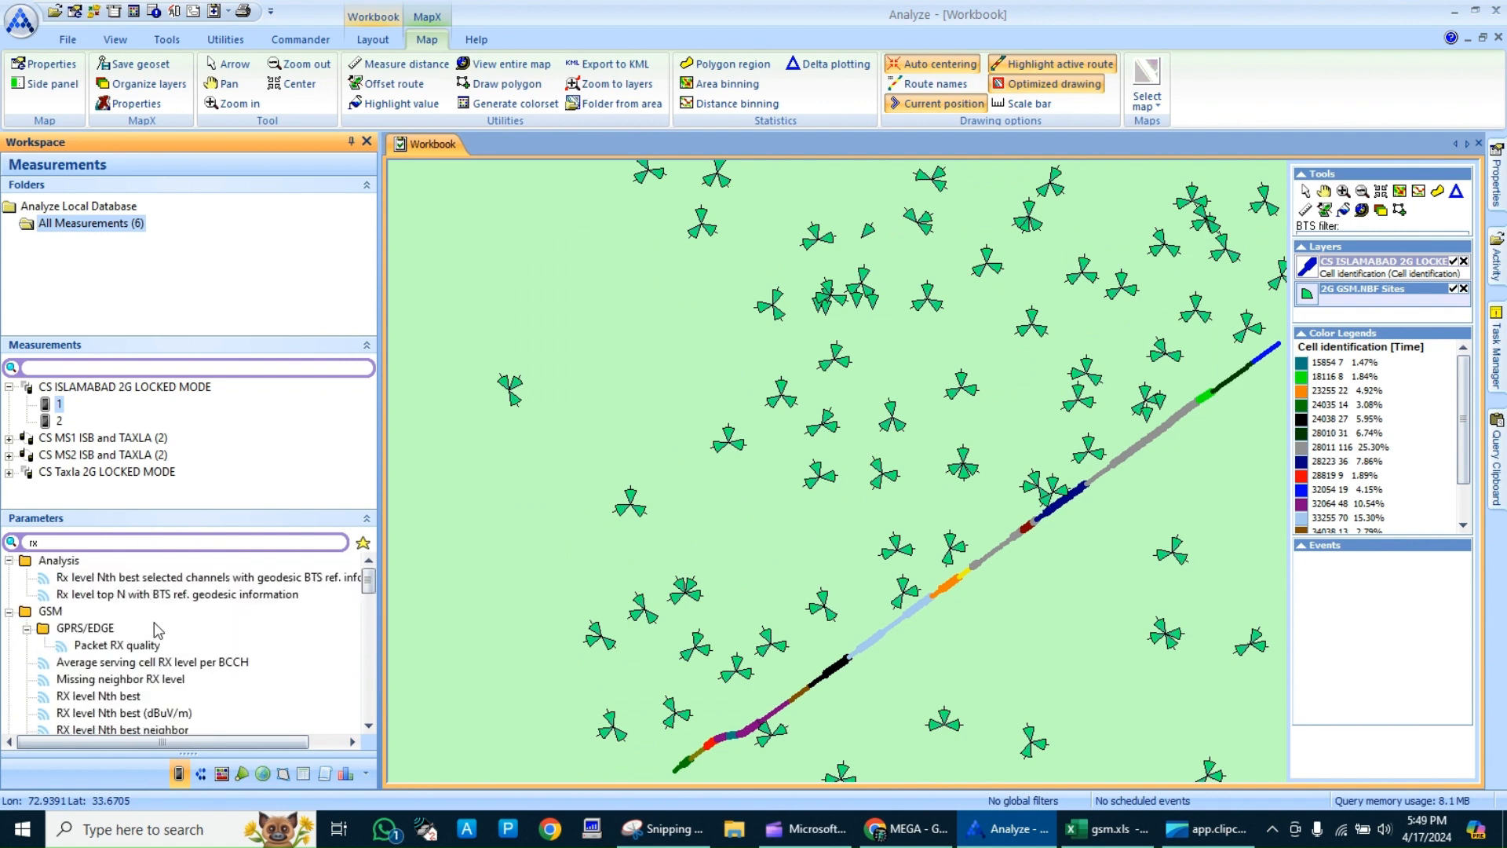
scroll(151, 665, "down", 1)
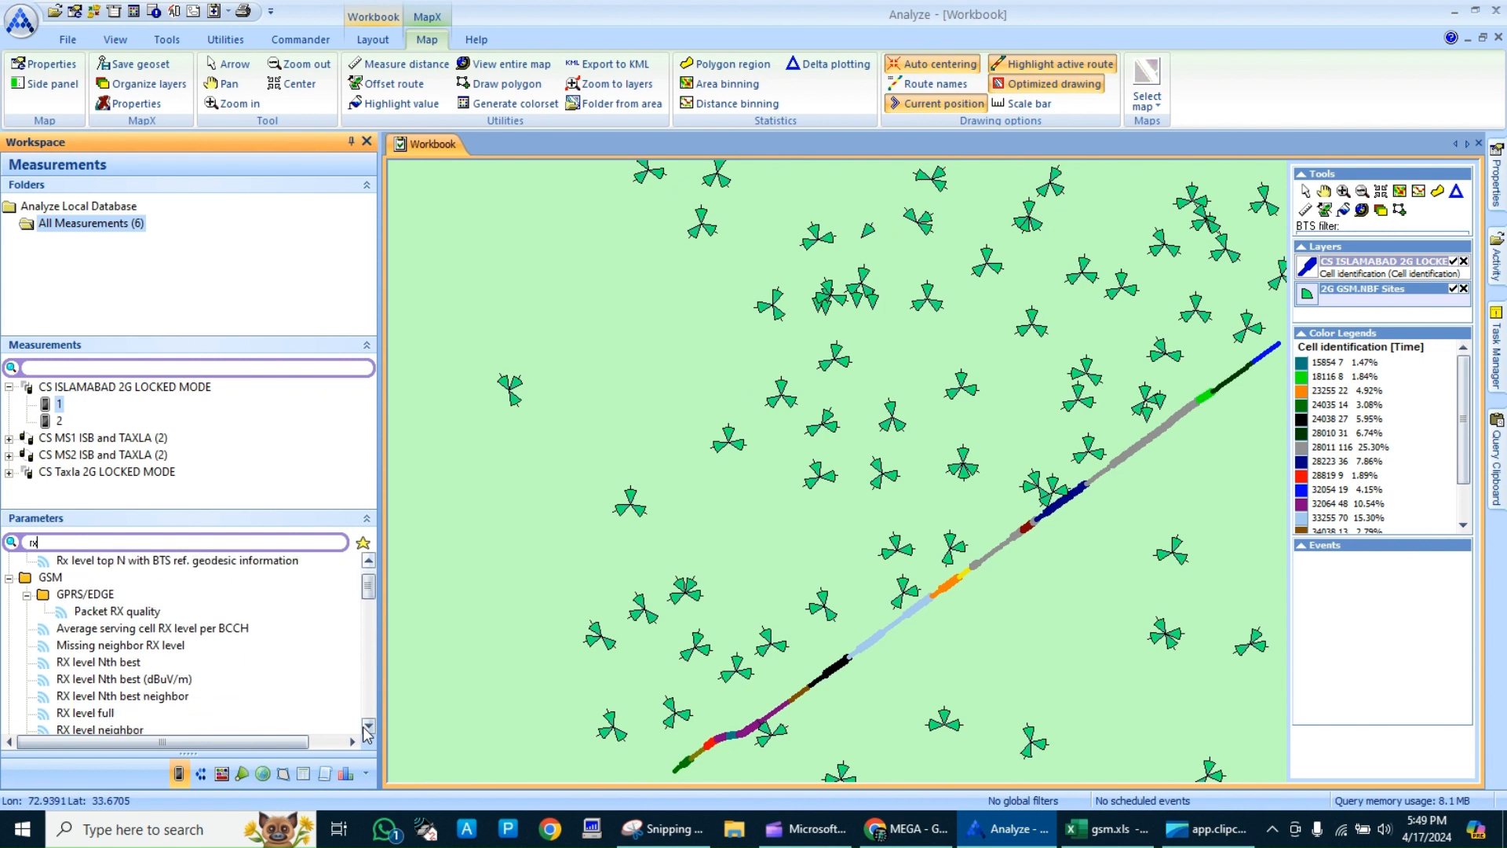
Open RX level Nth best for the Islamabad log on a map in a new workbook, using route coloring with 1. best RxLev
right_click(123, 652)
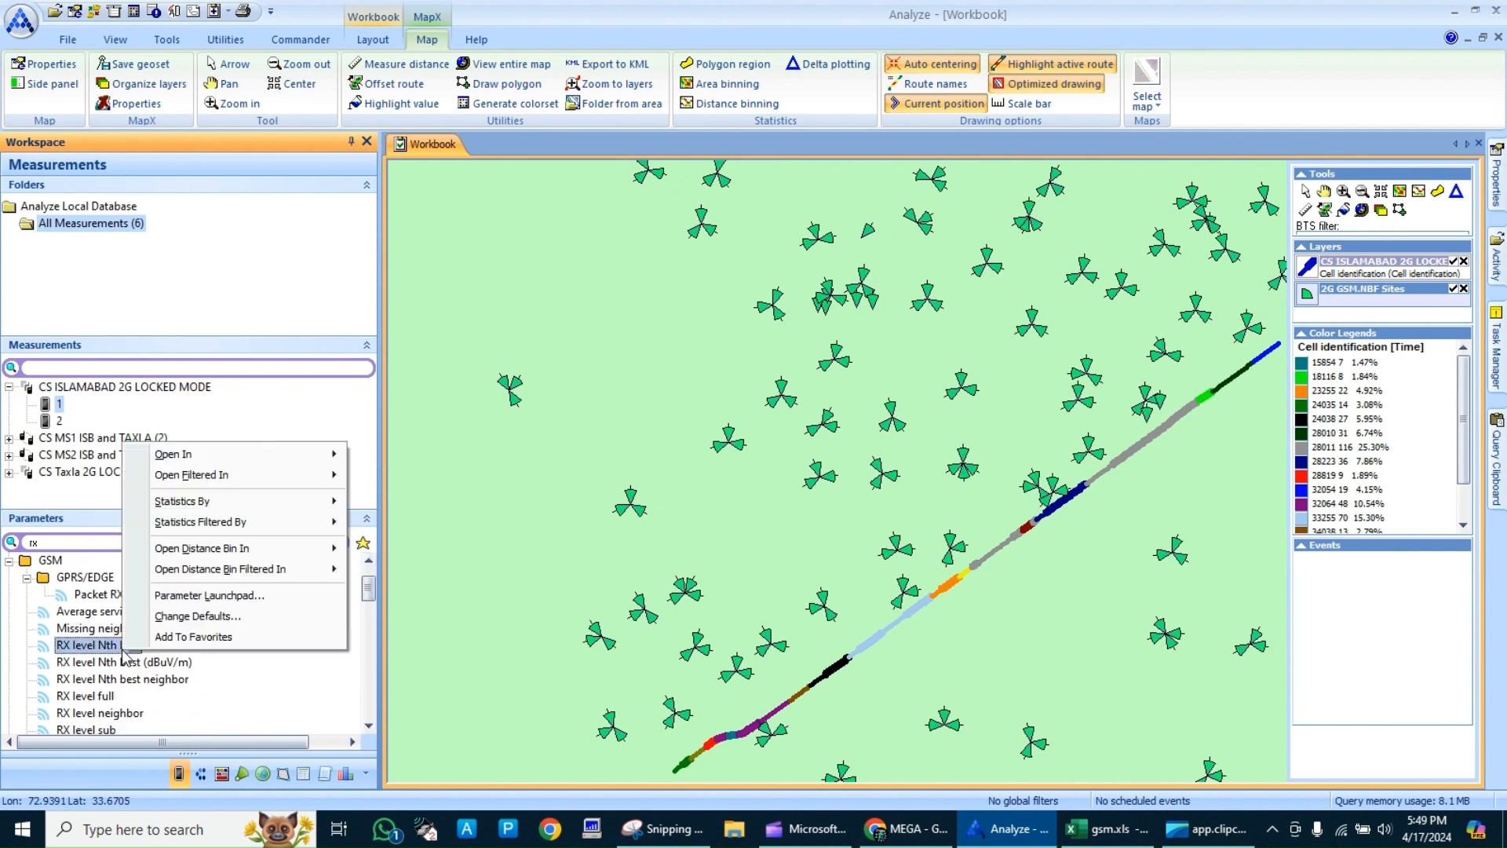
mouse_move(317, 481)
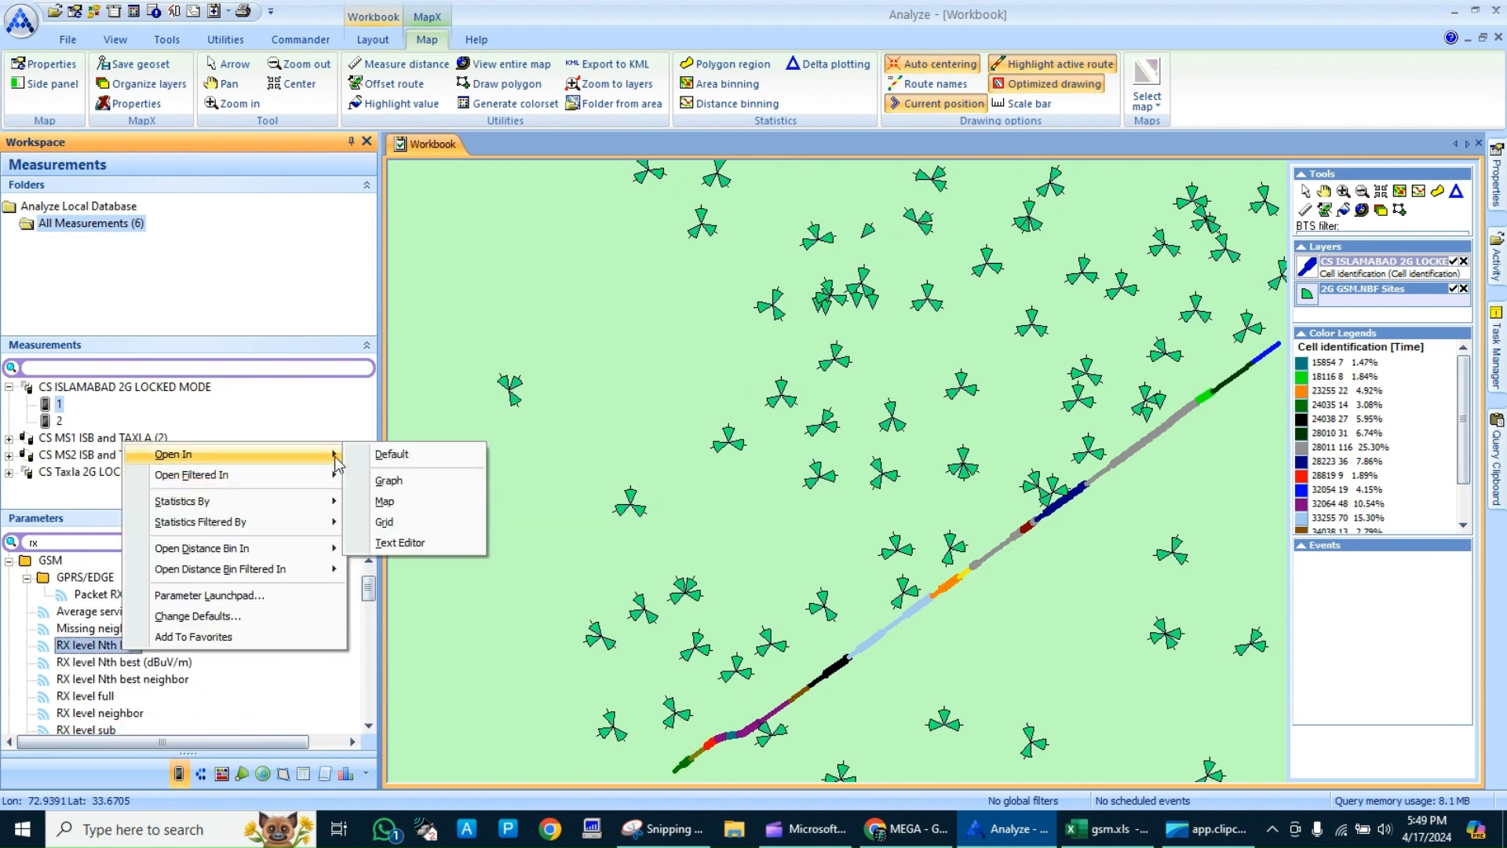
left_click(403, 501)
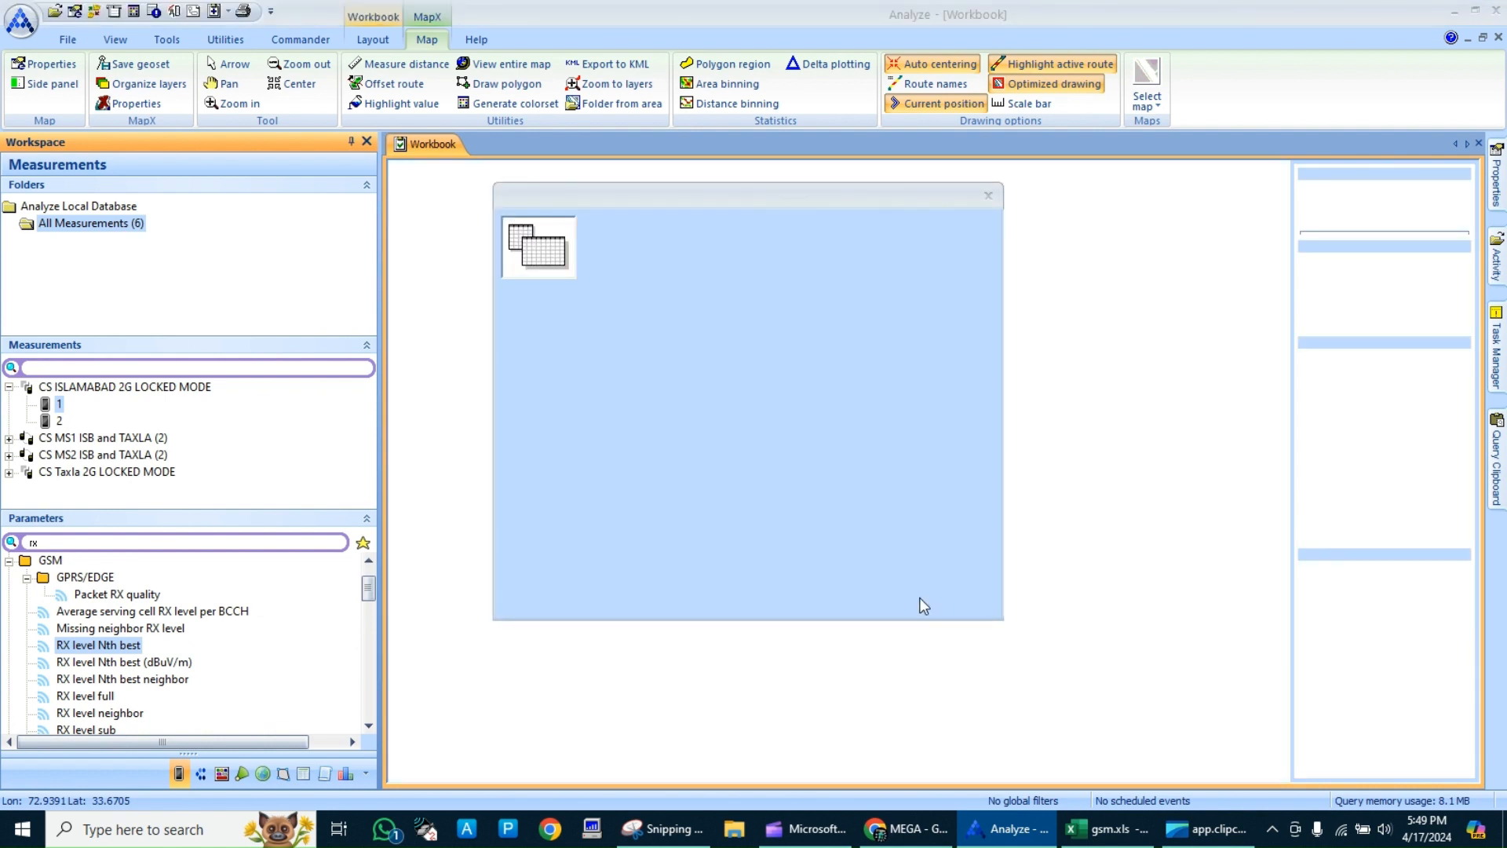
left_click(903, 603)
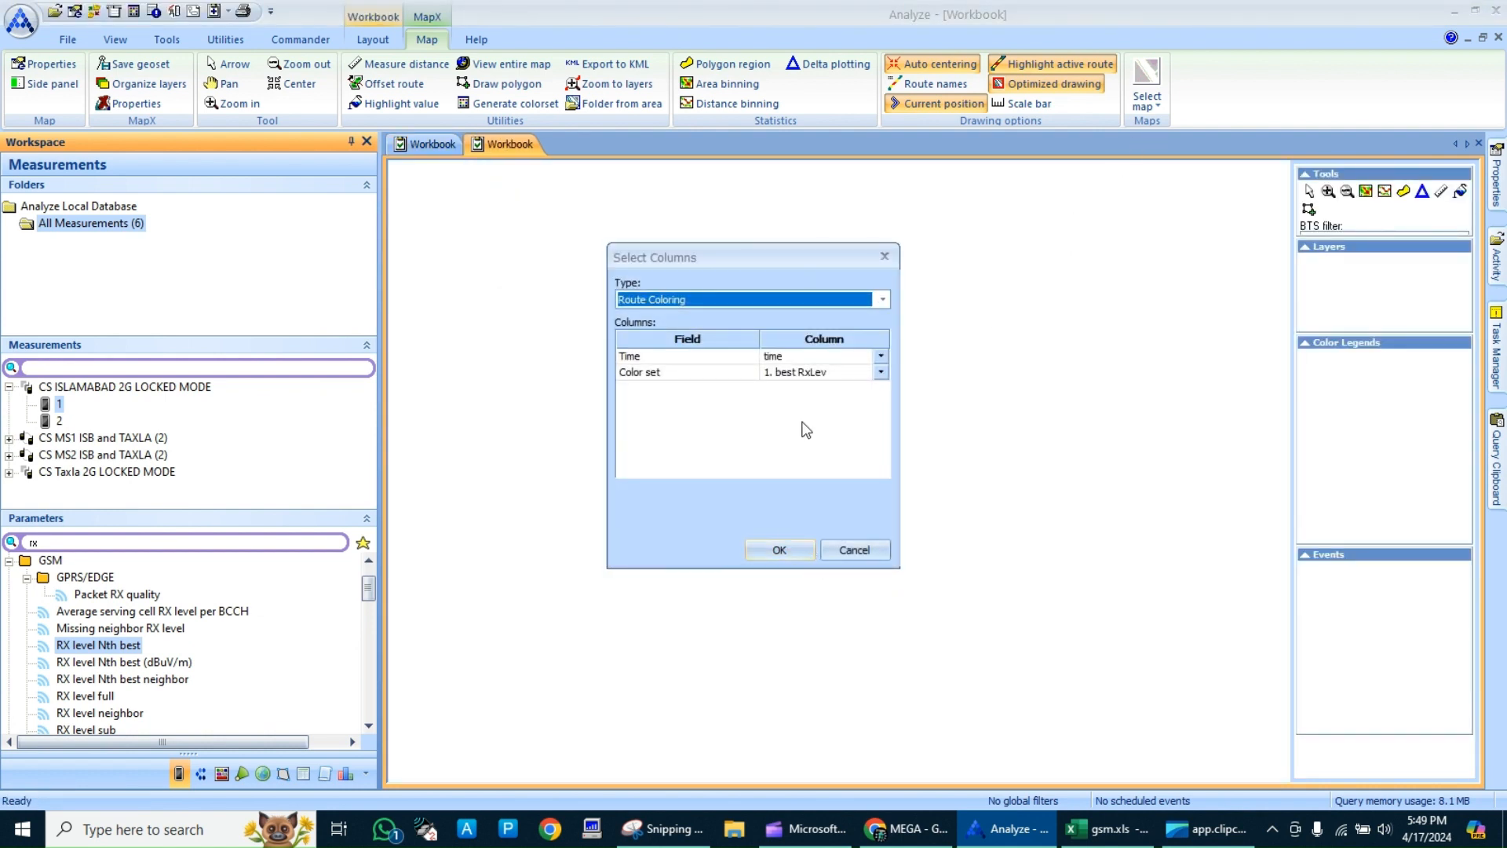
left_click(780, 550)
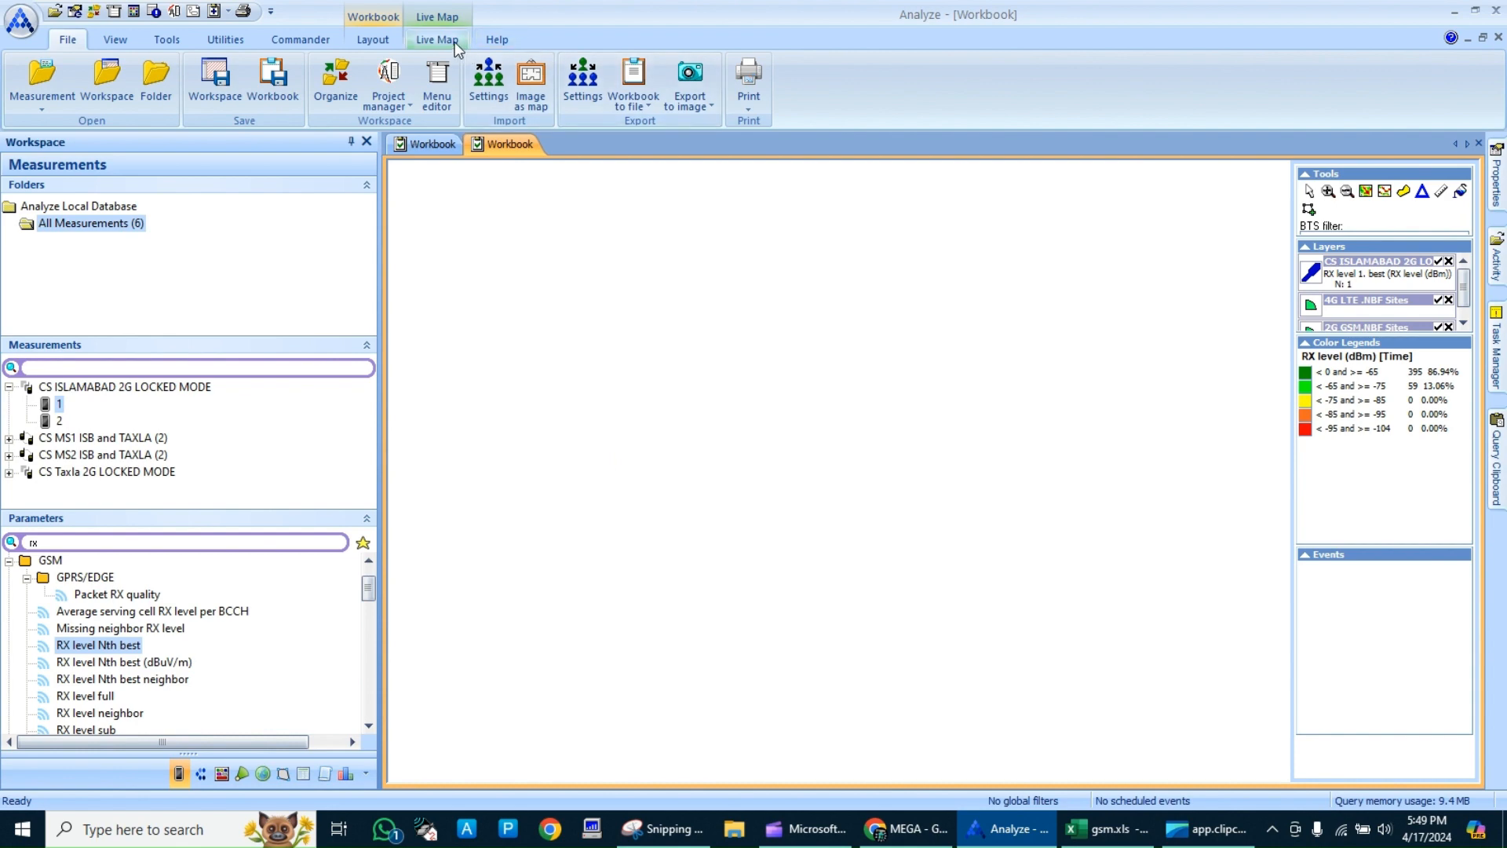
Set the MapX WORLD.TAB map as the background of the RX level map
left_click(454, 41)
left_click(987, 91)
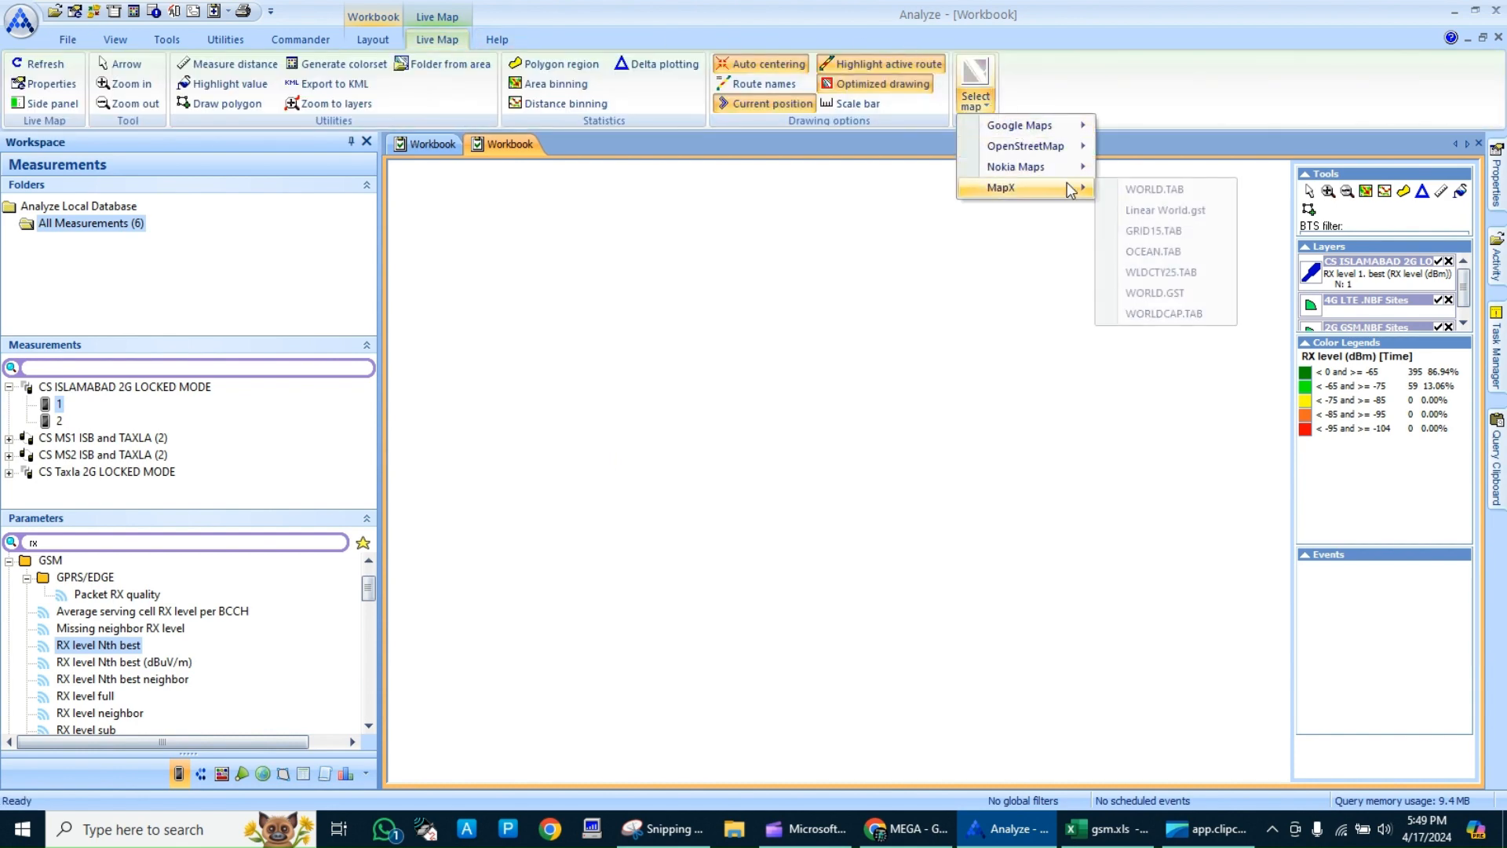
left_click(1115, 191)
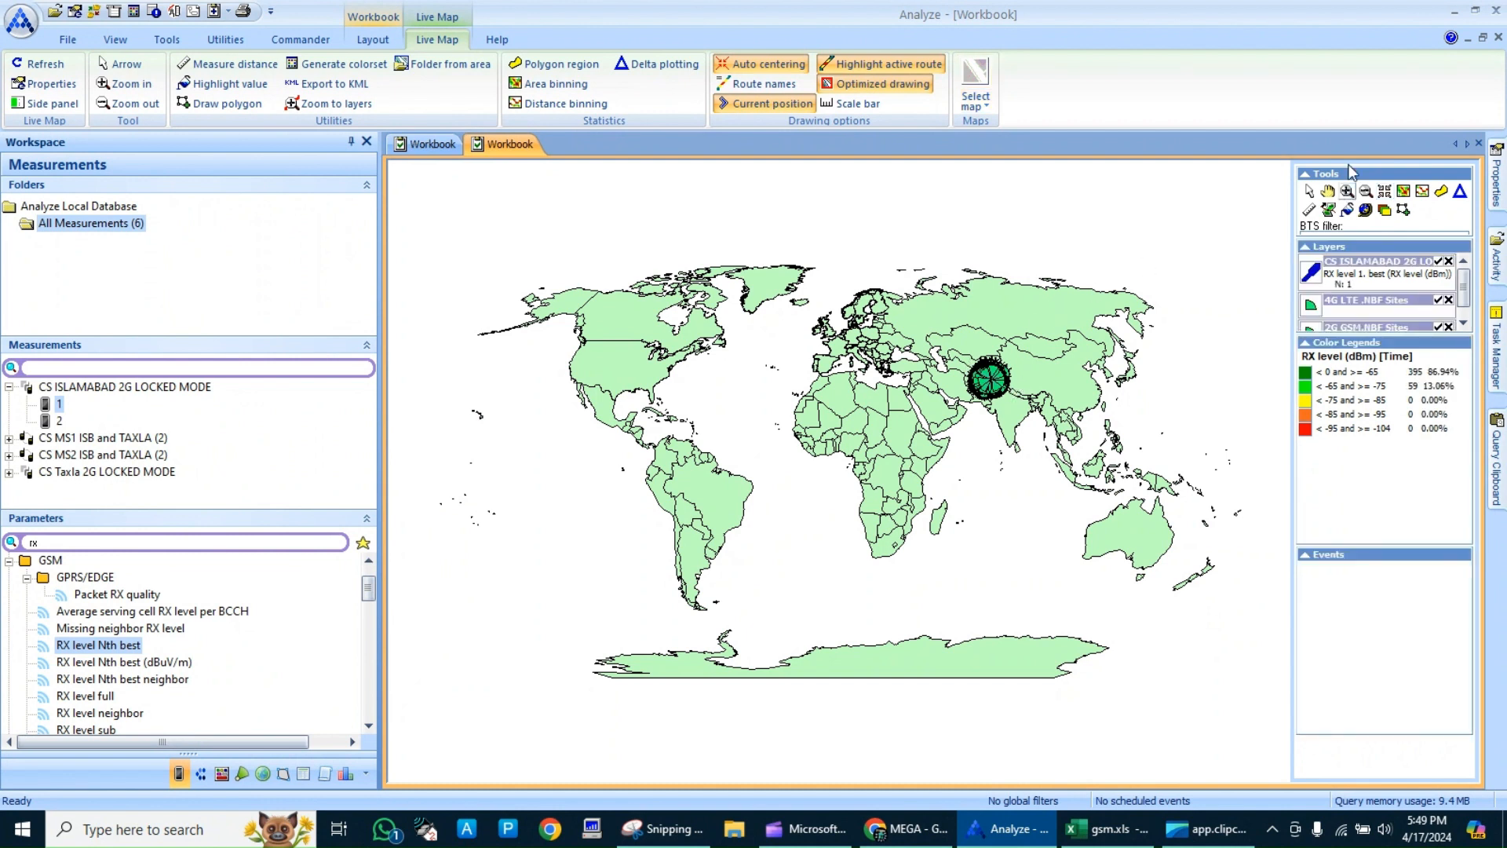
Enlarge the map over northern Pakistan until the Islamabad RX level route fills the view
left_click(1346, 192)
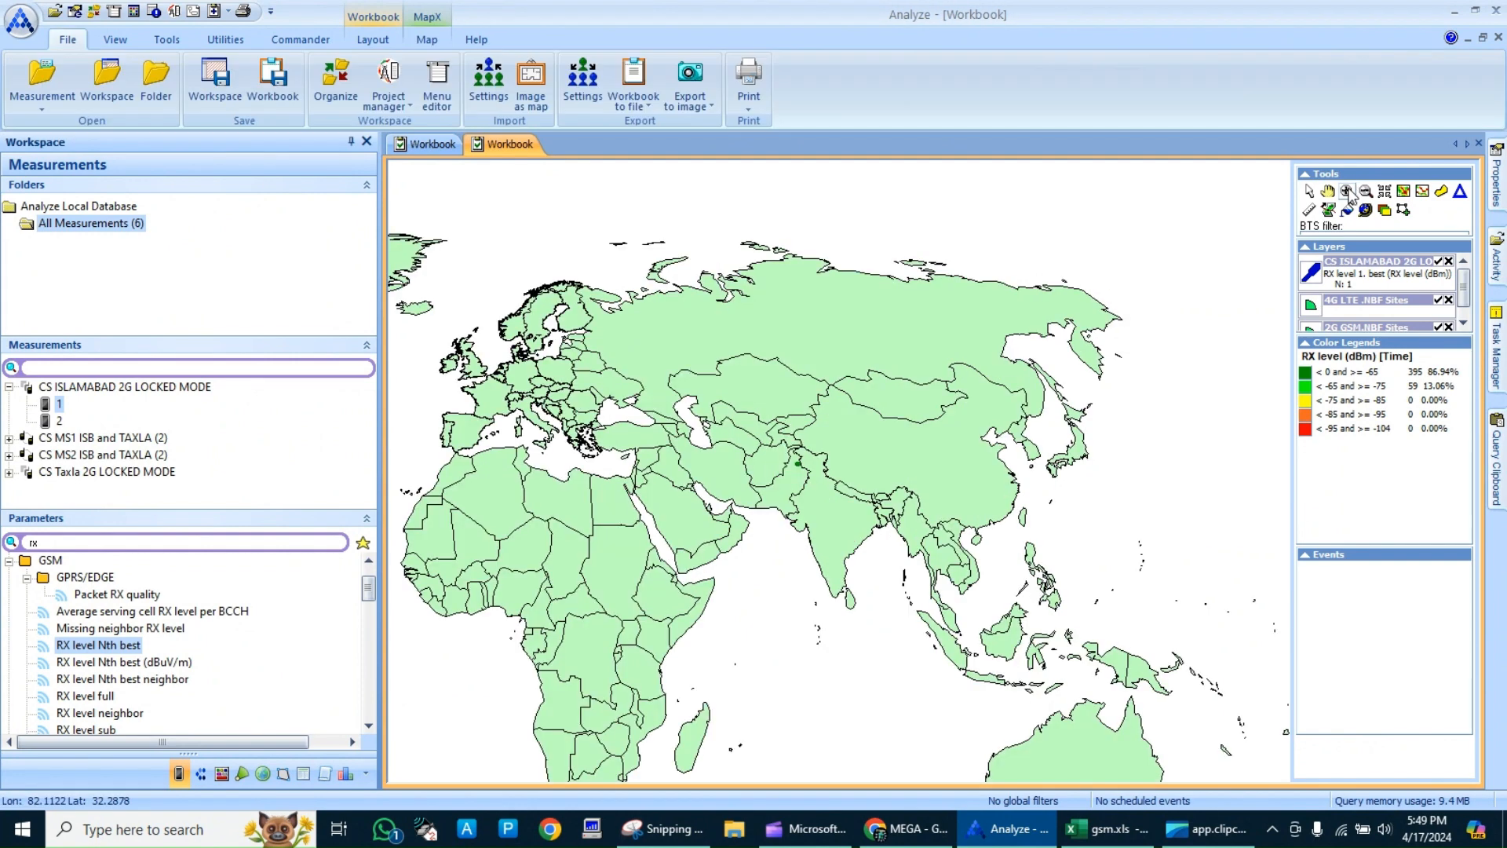
left_click(797, 470)
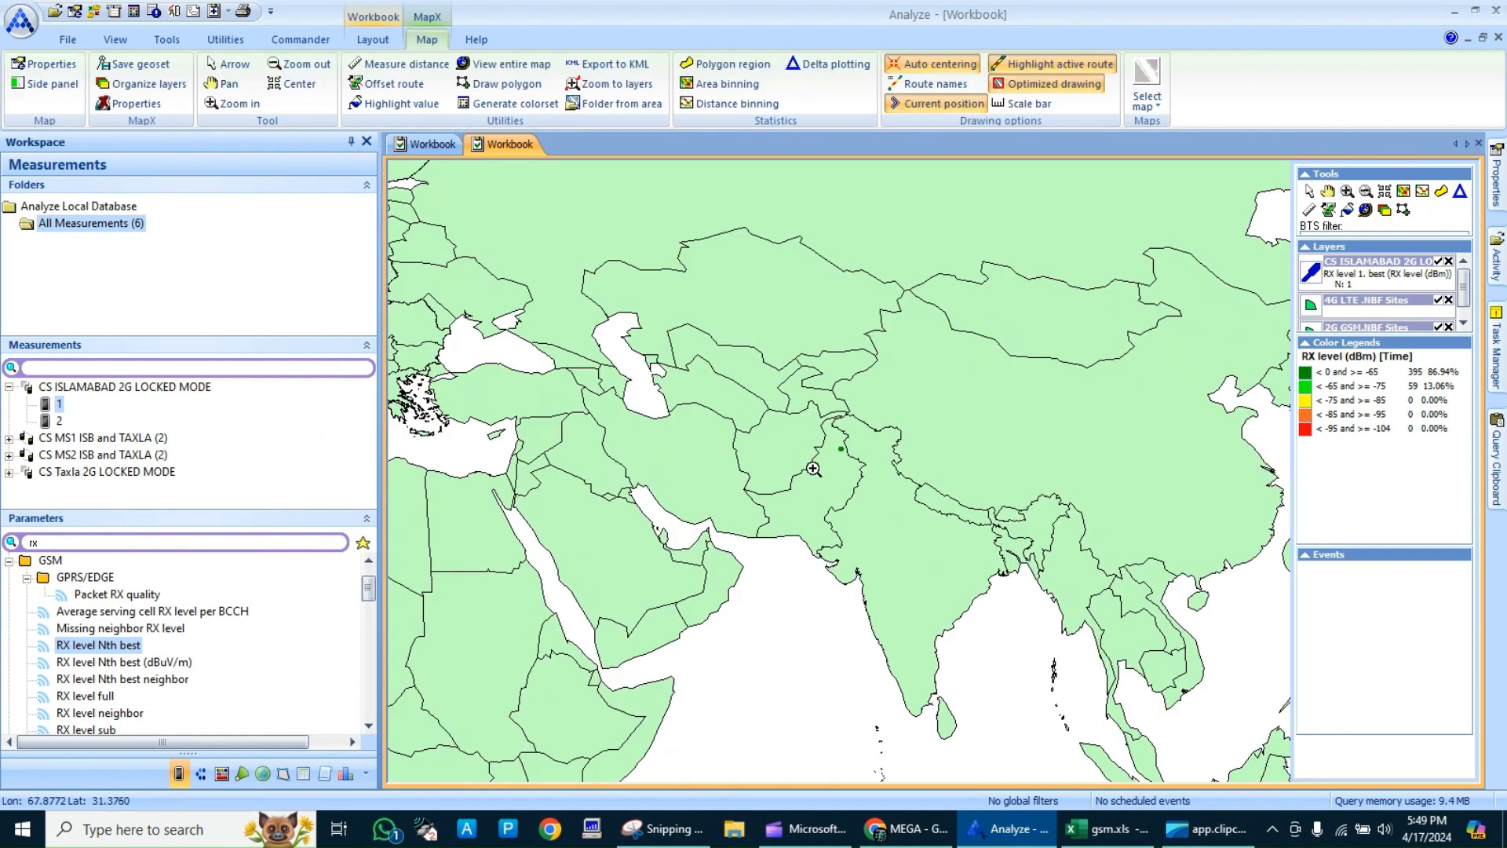
left_click(849, 453)
left_click(826, 466)
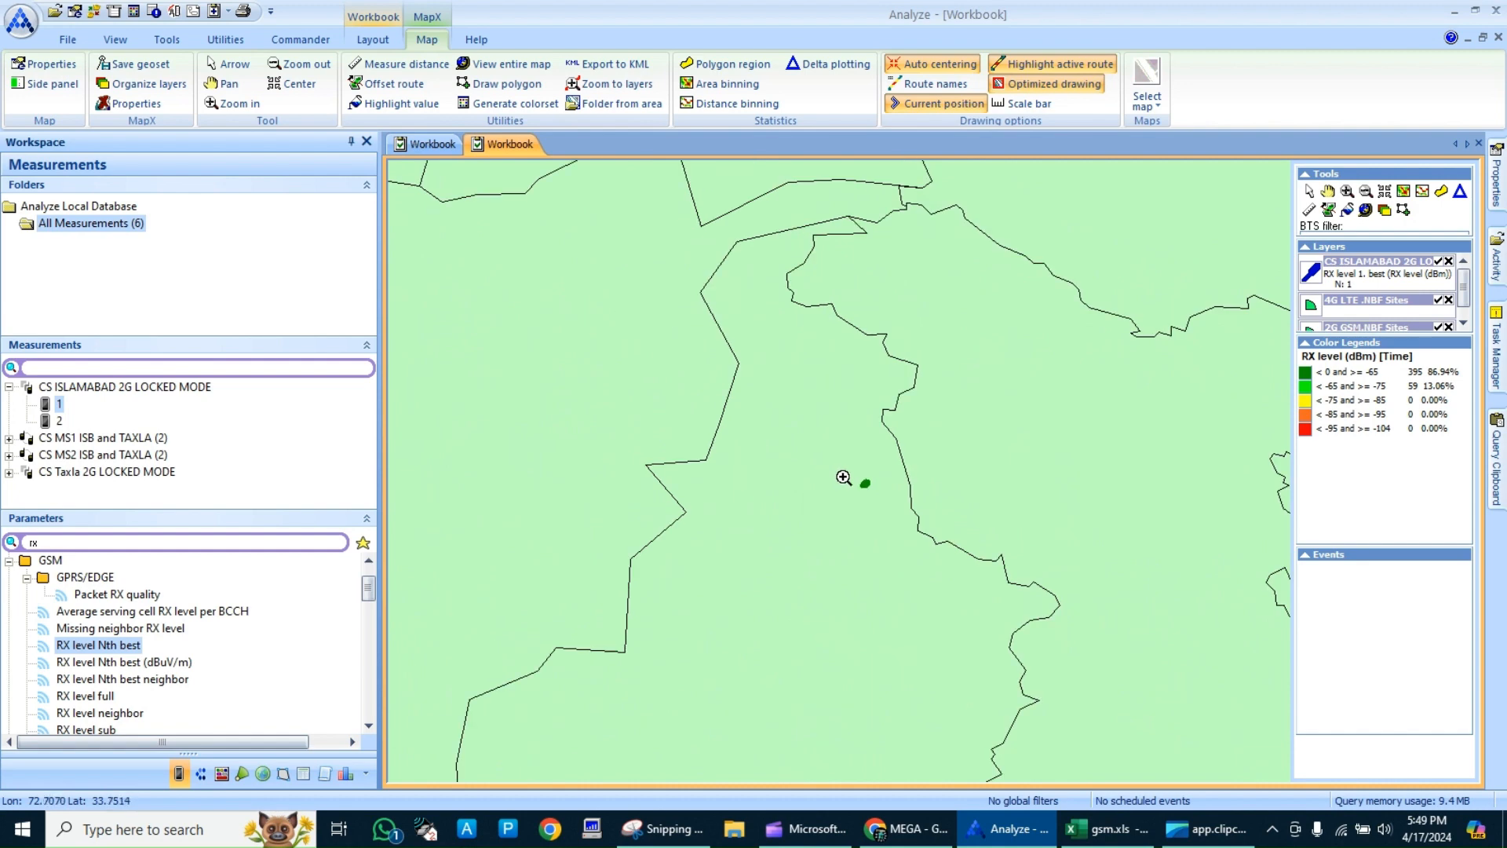
left_click(874, 493)
left_click(873, 493)
left_click(759, 415)
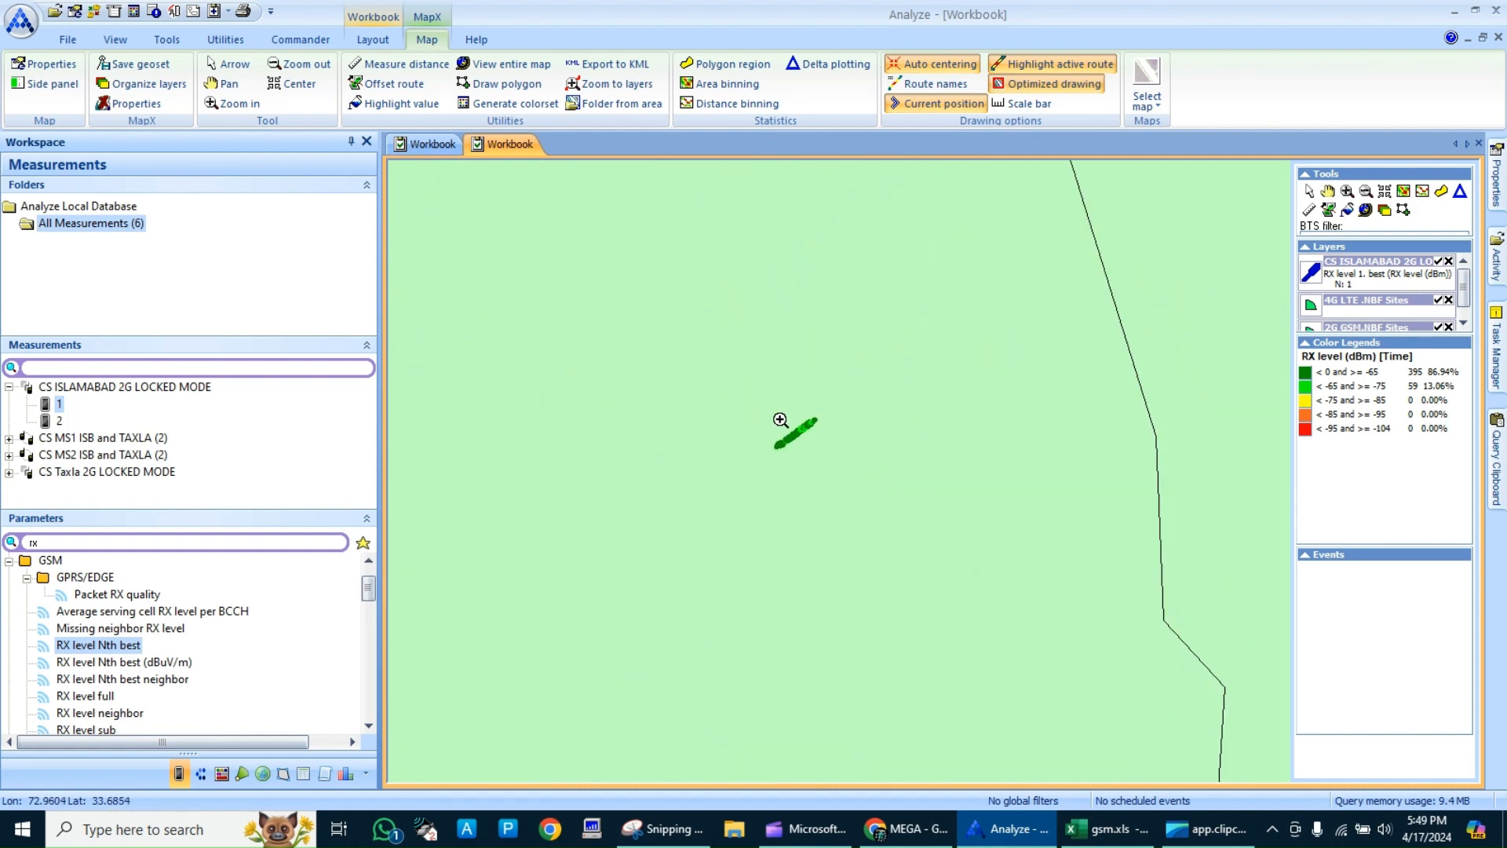
left_click(795, 434)
left_click(874, 506)
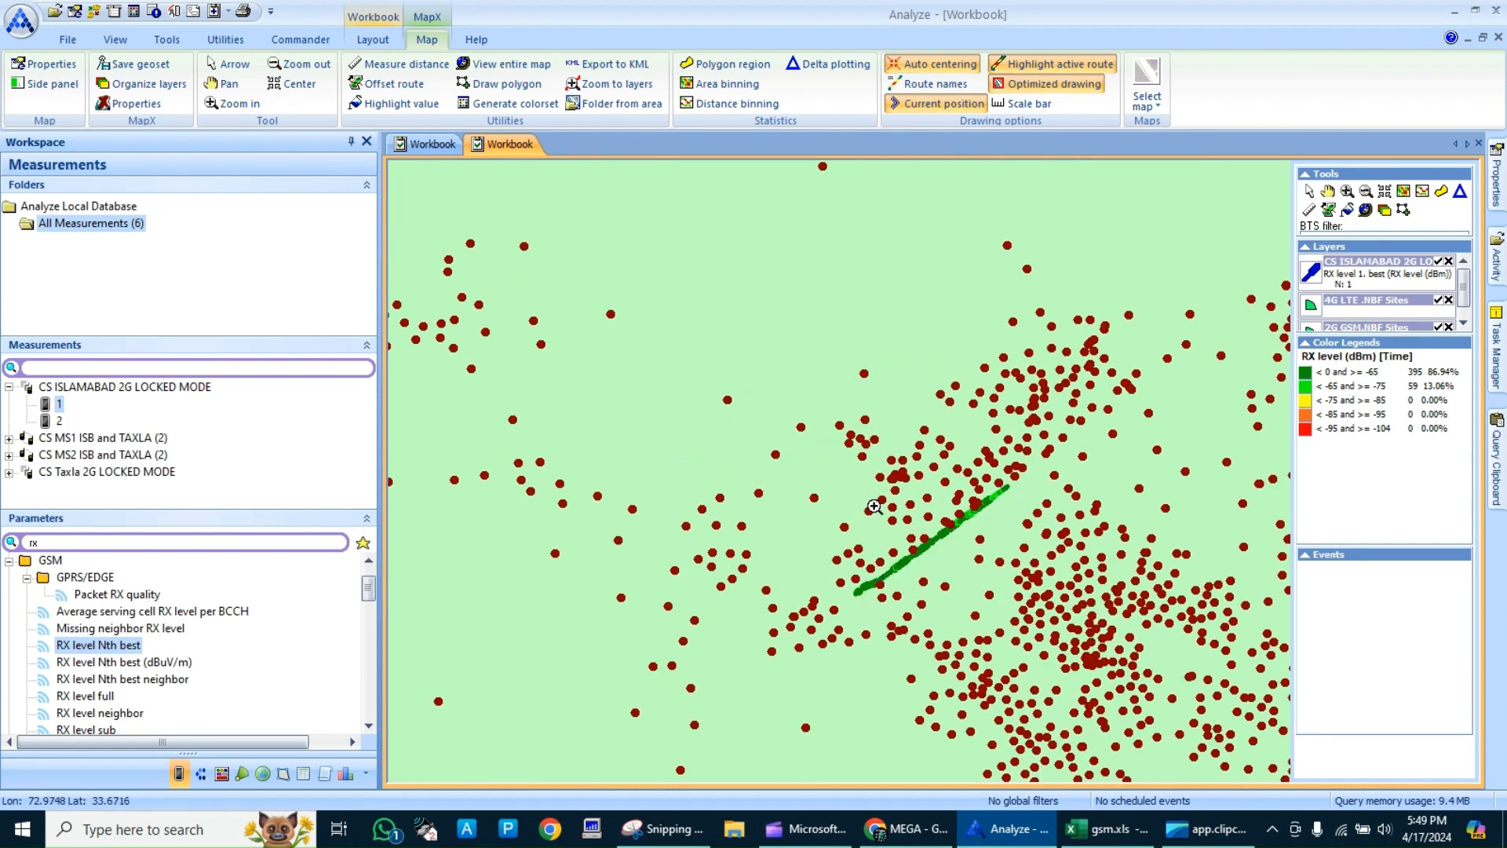
left_click(874, 507)
mouse_move(927, 539)
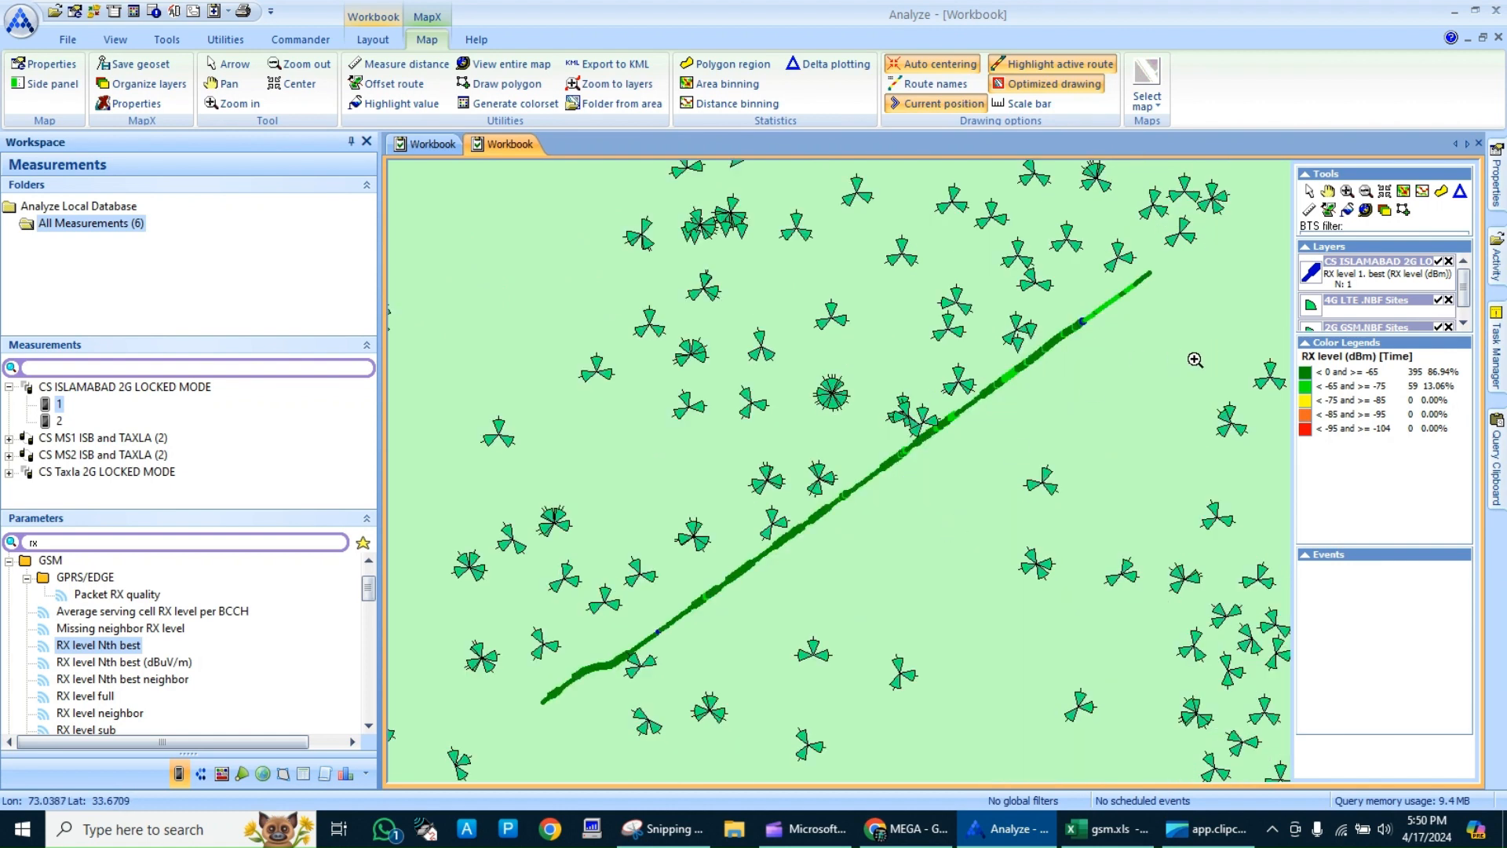
Hide the 4G LTE and 2G GSM site layers and move the route close to the color legend
left_click(1438, 300)
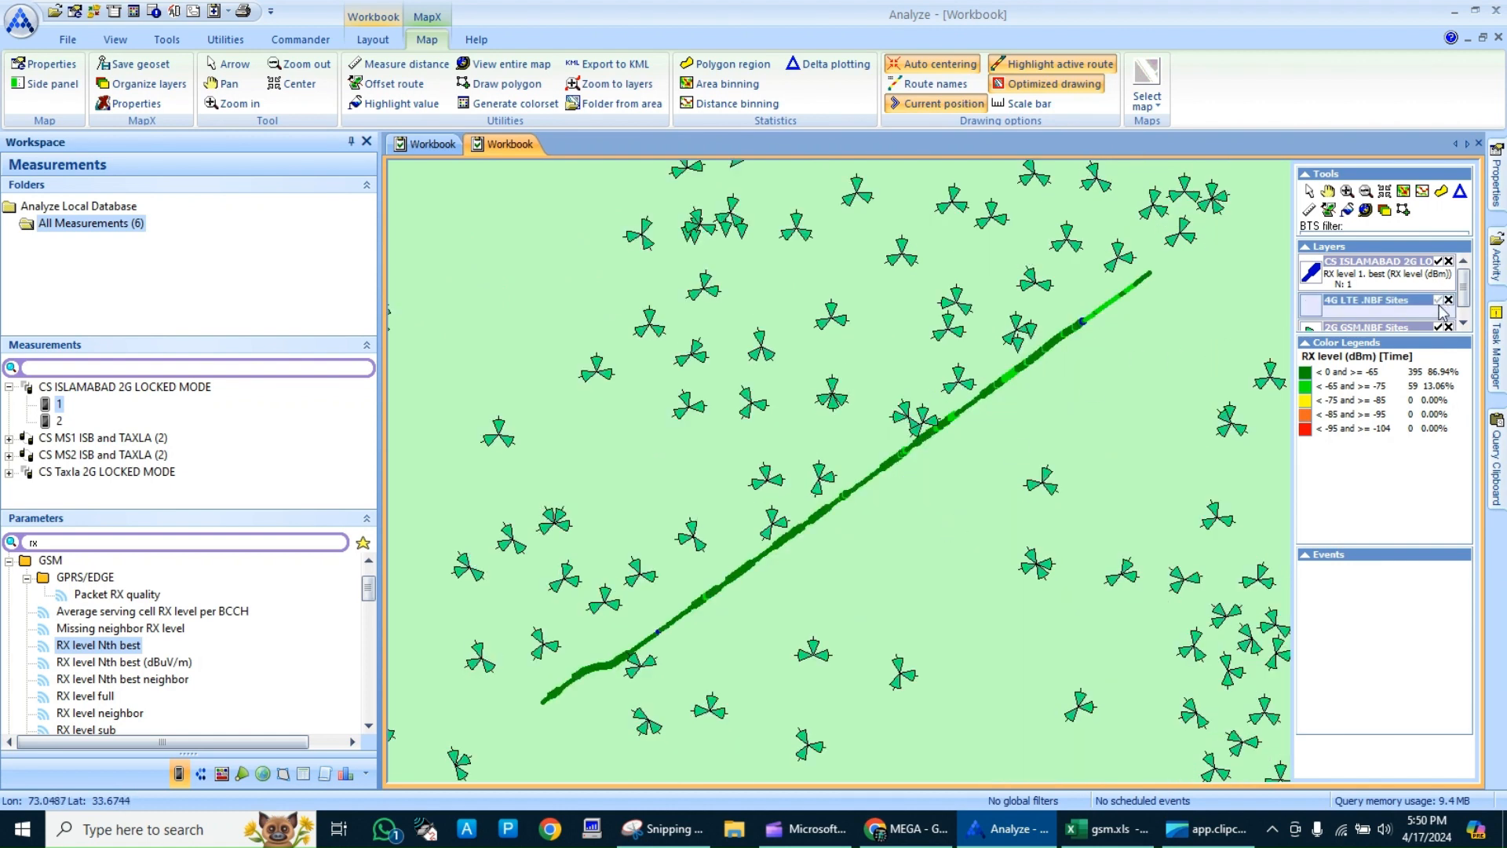
left_click(1439, 326)
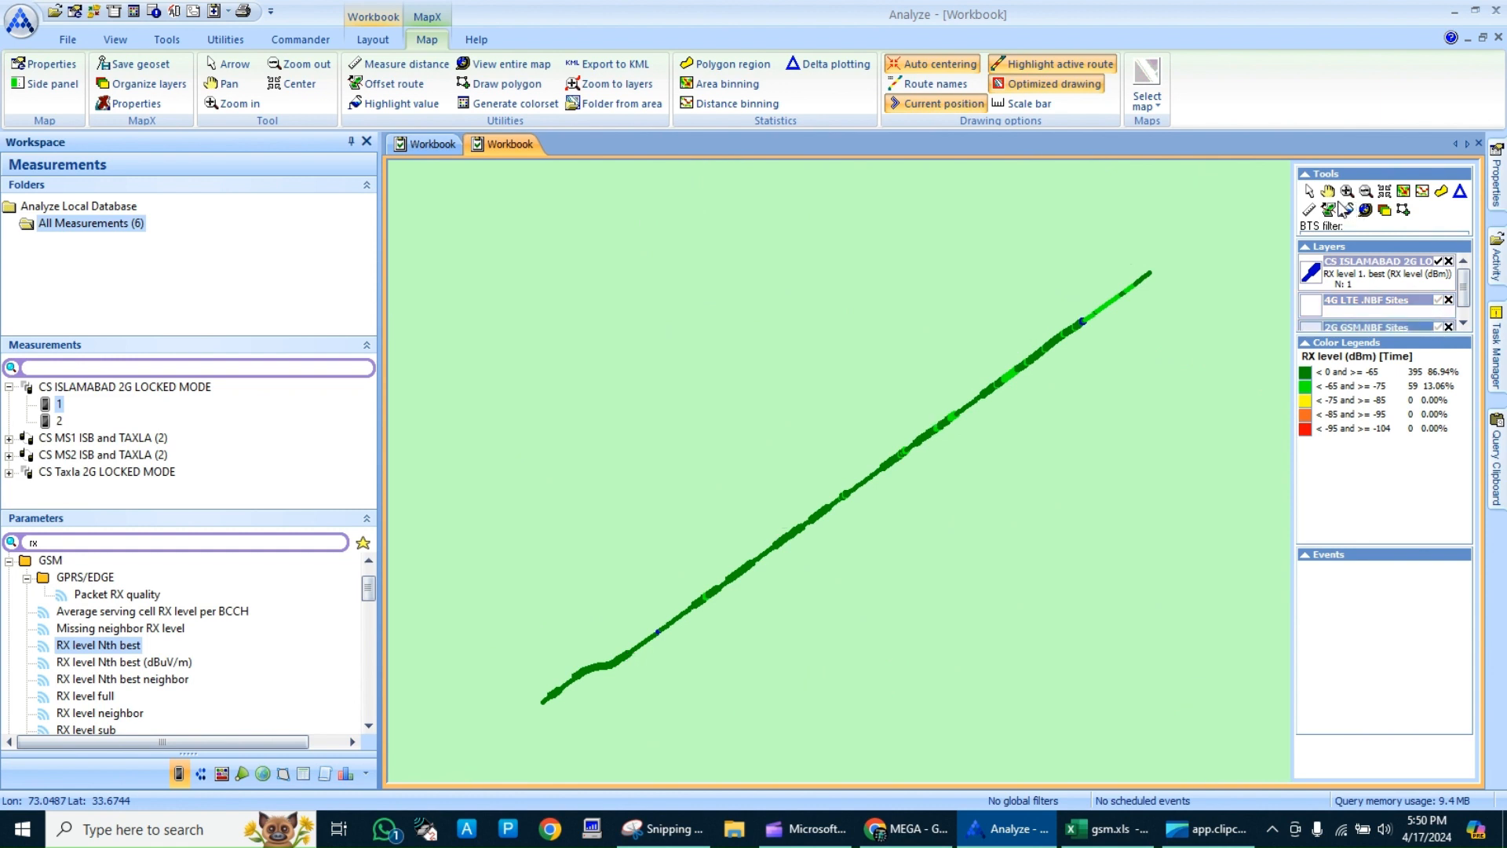
right_click(1167, 481)
left_click(987, 400)
left_click_drag(1058, 338, 1183, 414)
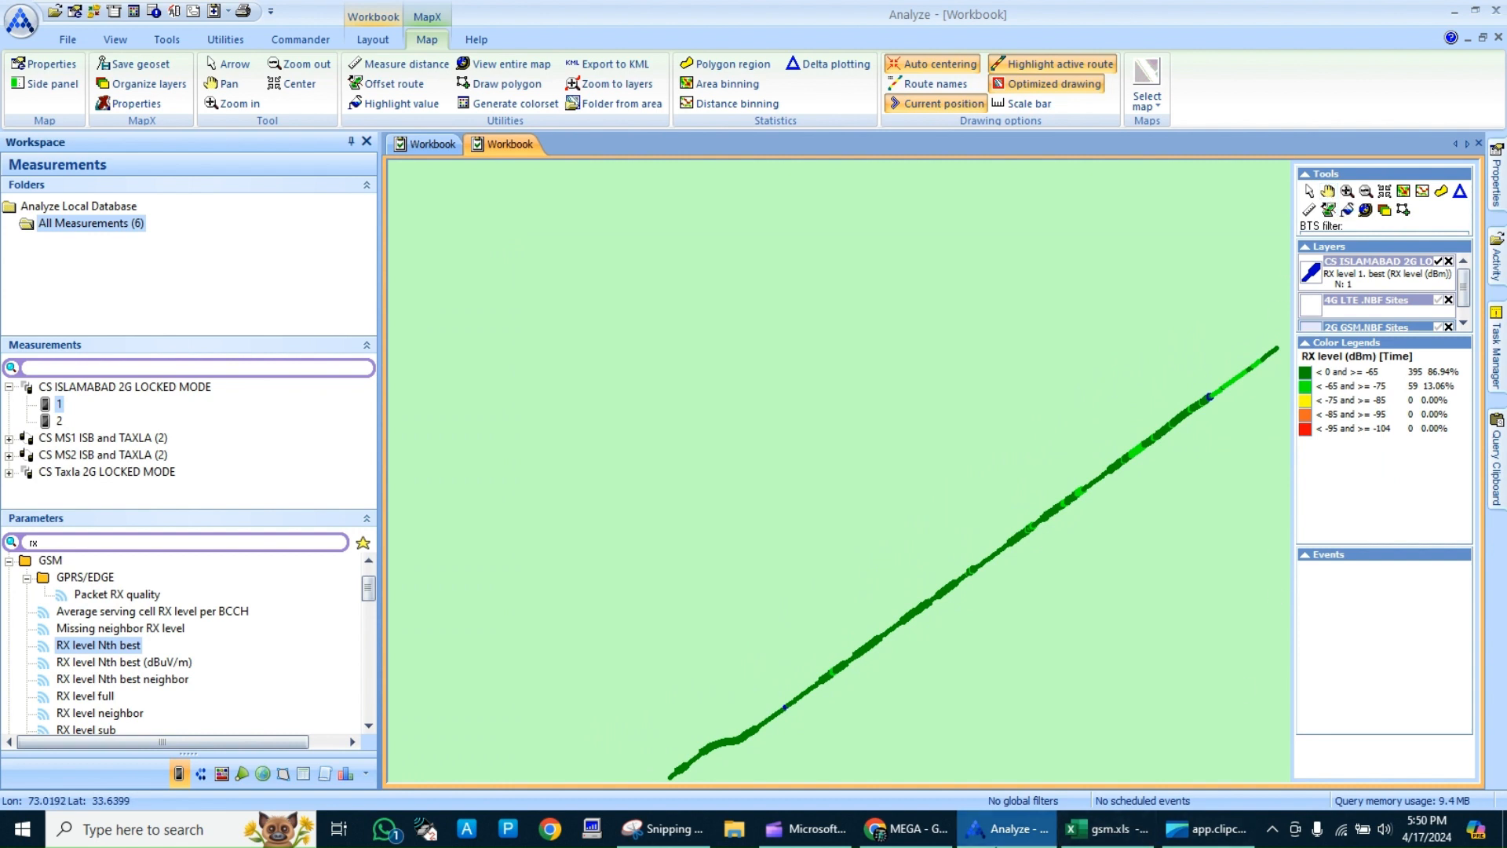
Capture the RX level route with its color legend in Snipping Tool and save the snip as RX LEVEL in the SANPS folder
left_click(648, 828)
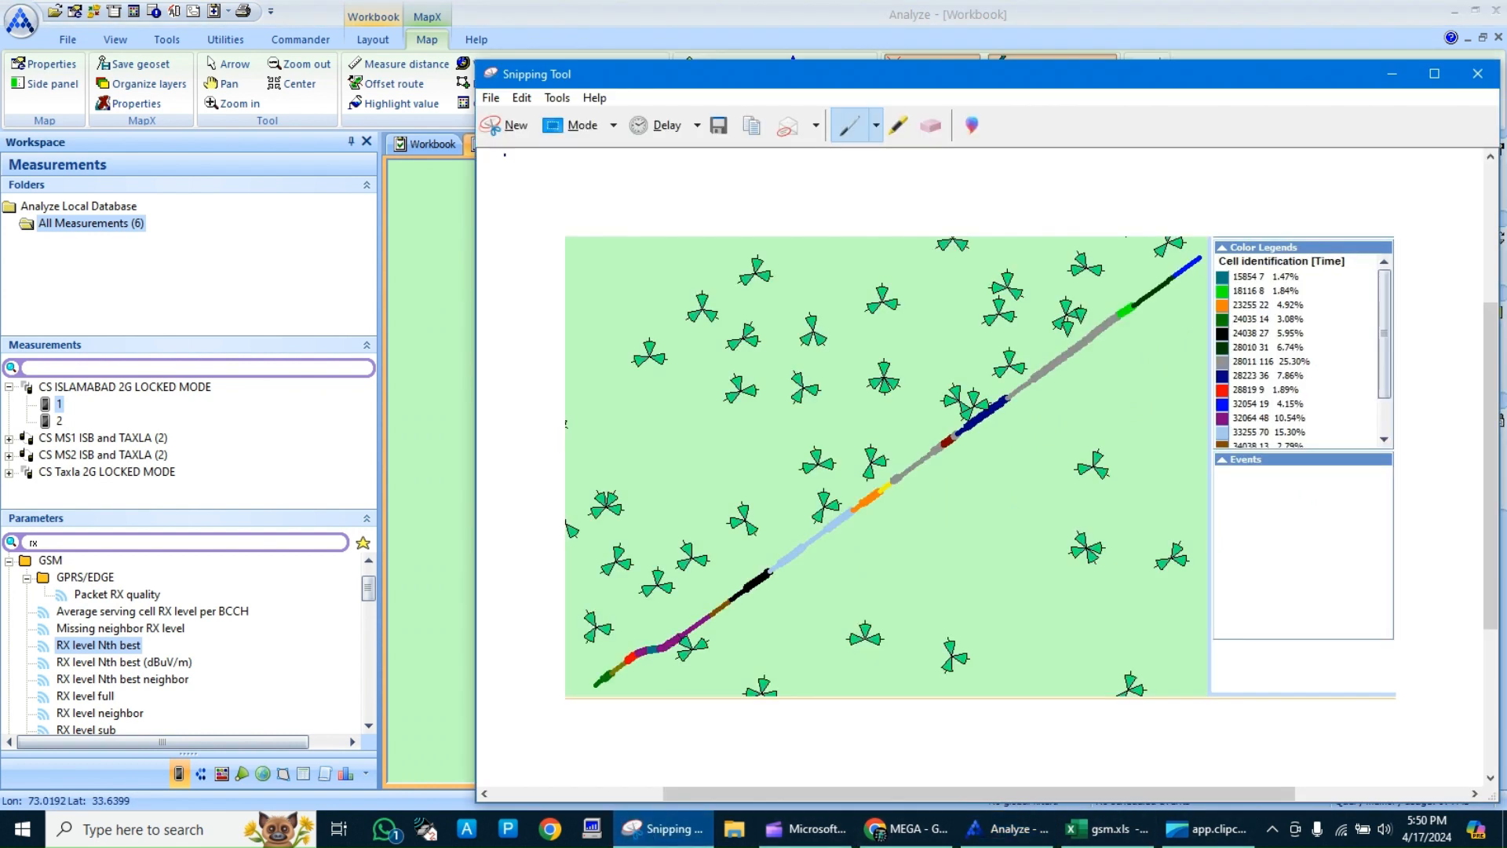
left_click(507, 130)
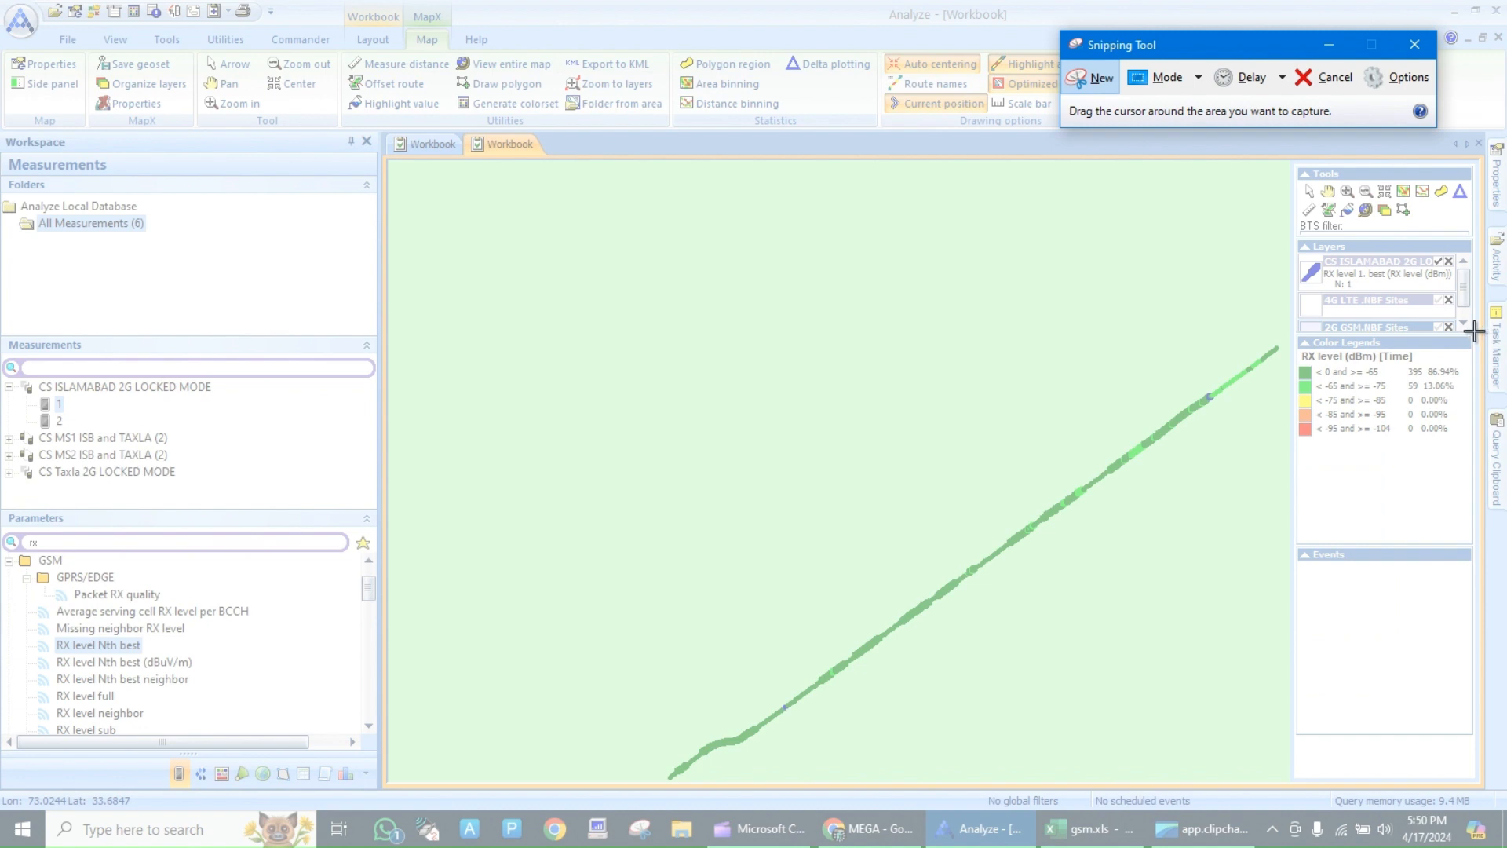
left_click_drag(1473, 331, 628, 783)
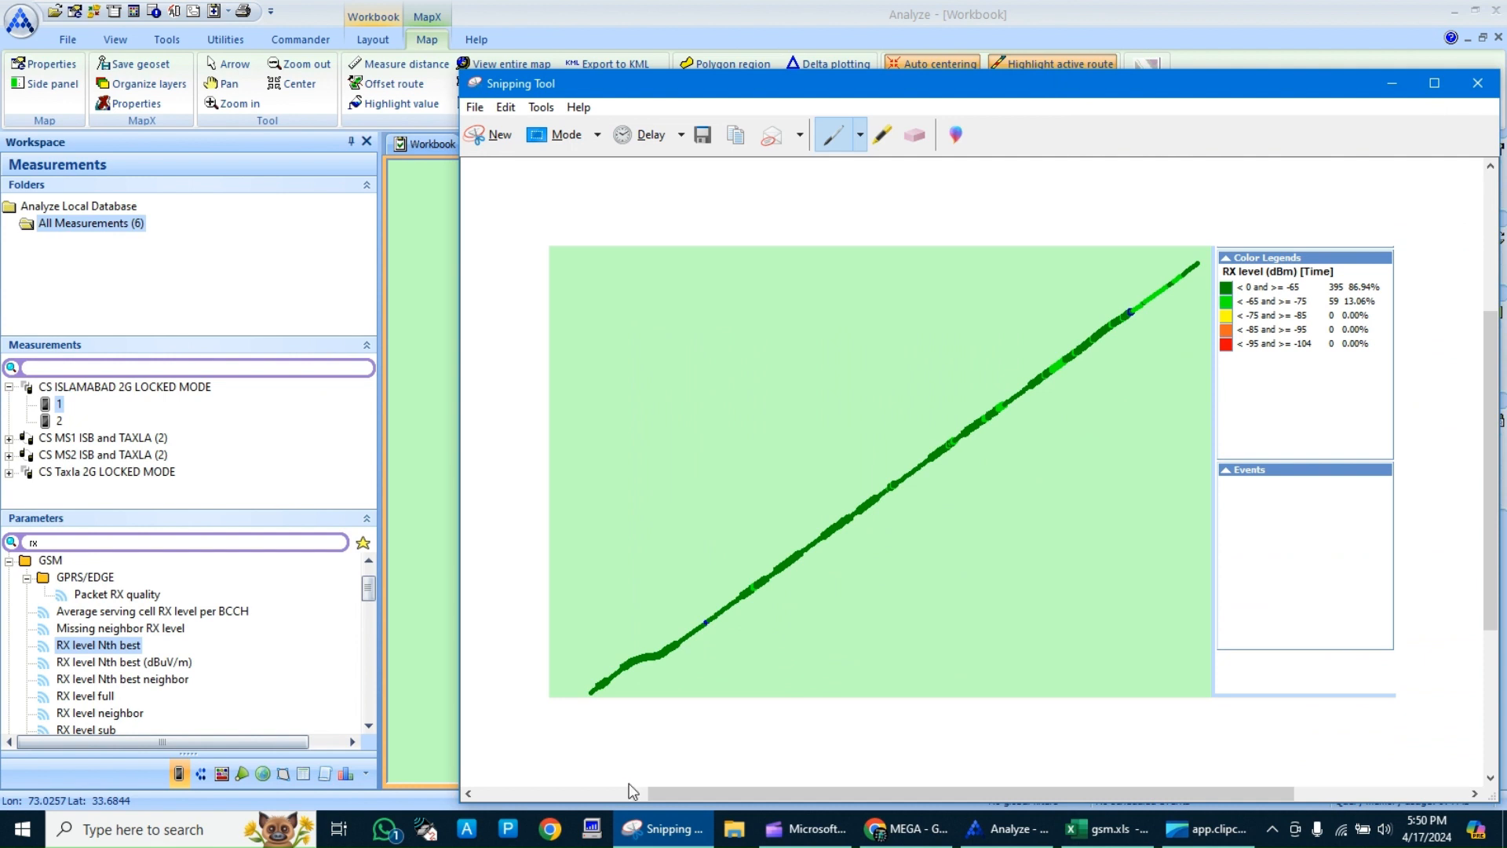
key("ctrl+s")
type("RX LEVEL")
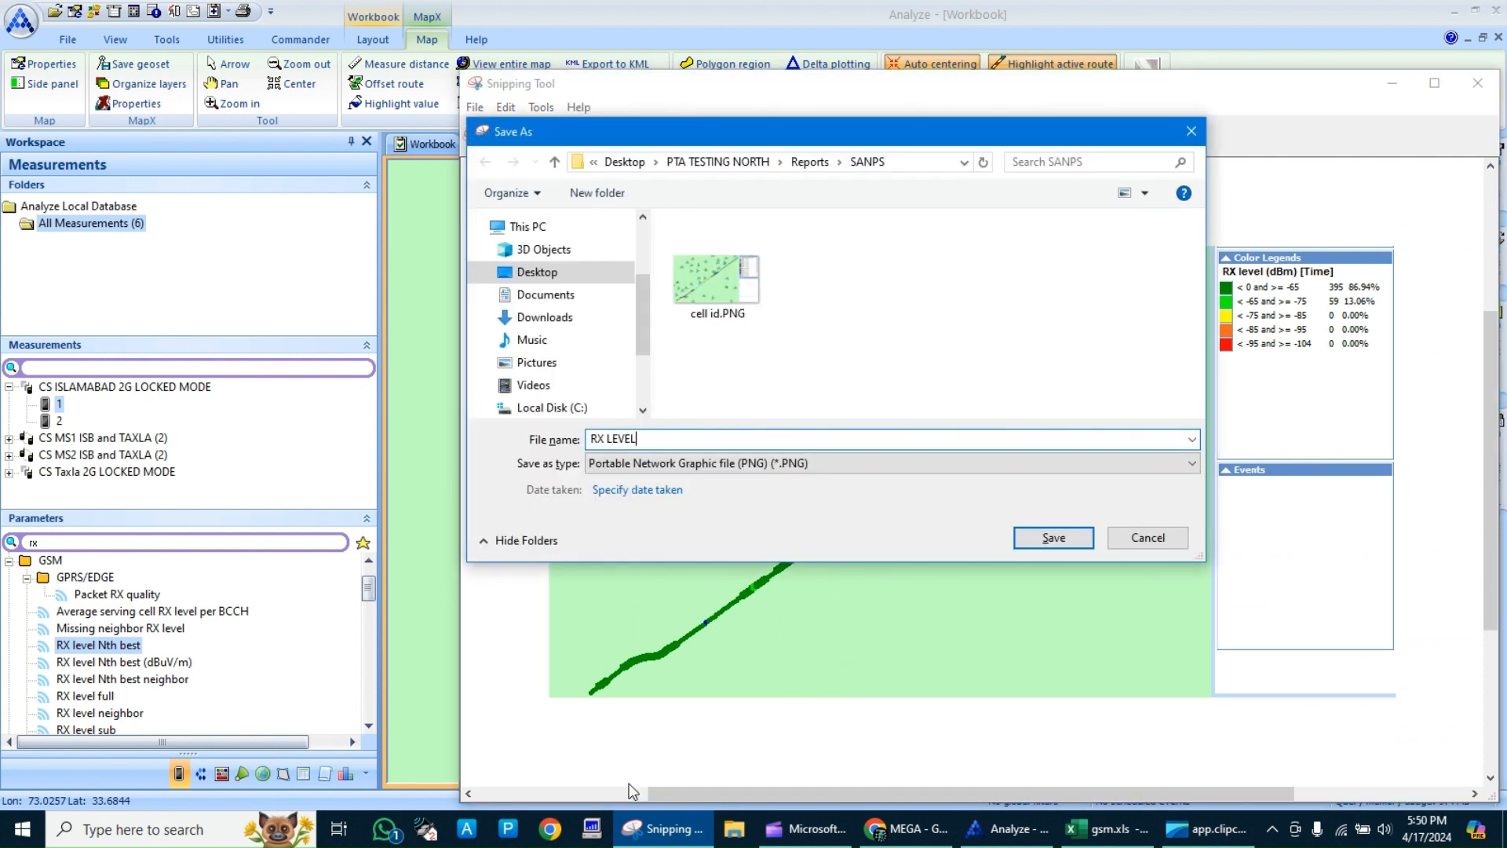
key("Return")
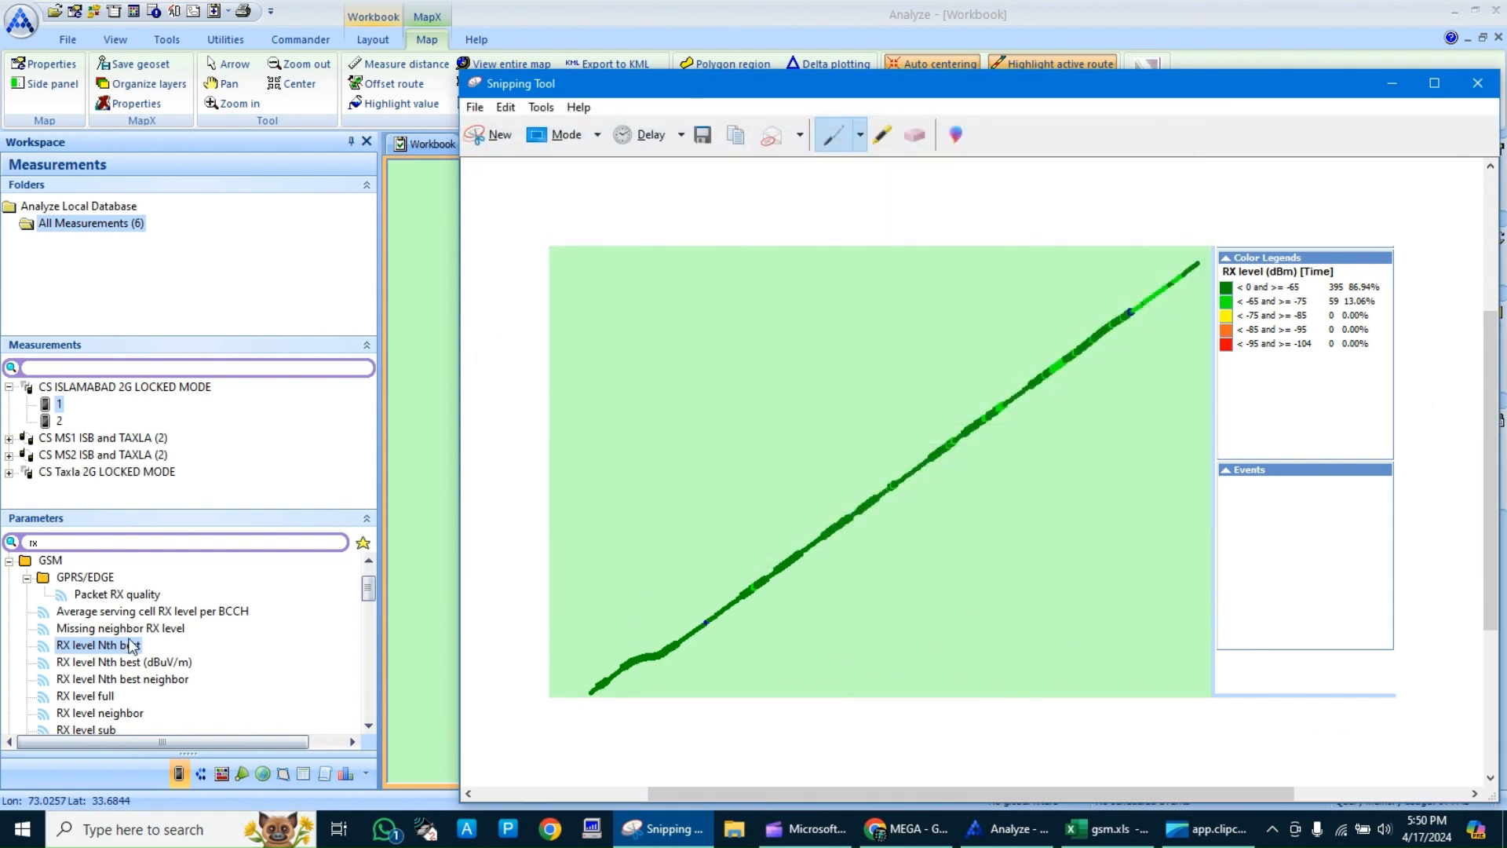
Open the RX level sub parameter of device 1 in the CS ISLAMABAD 2G LOCKED MODE log as a map
left_click(371, 727)
scroll(370, 727, "down", 1)
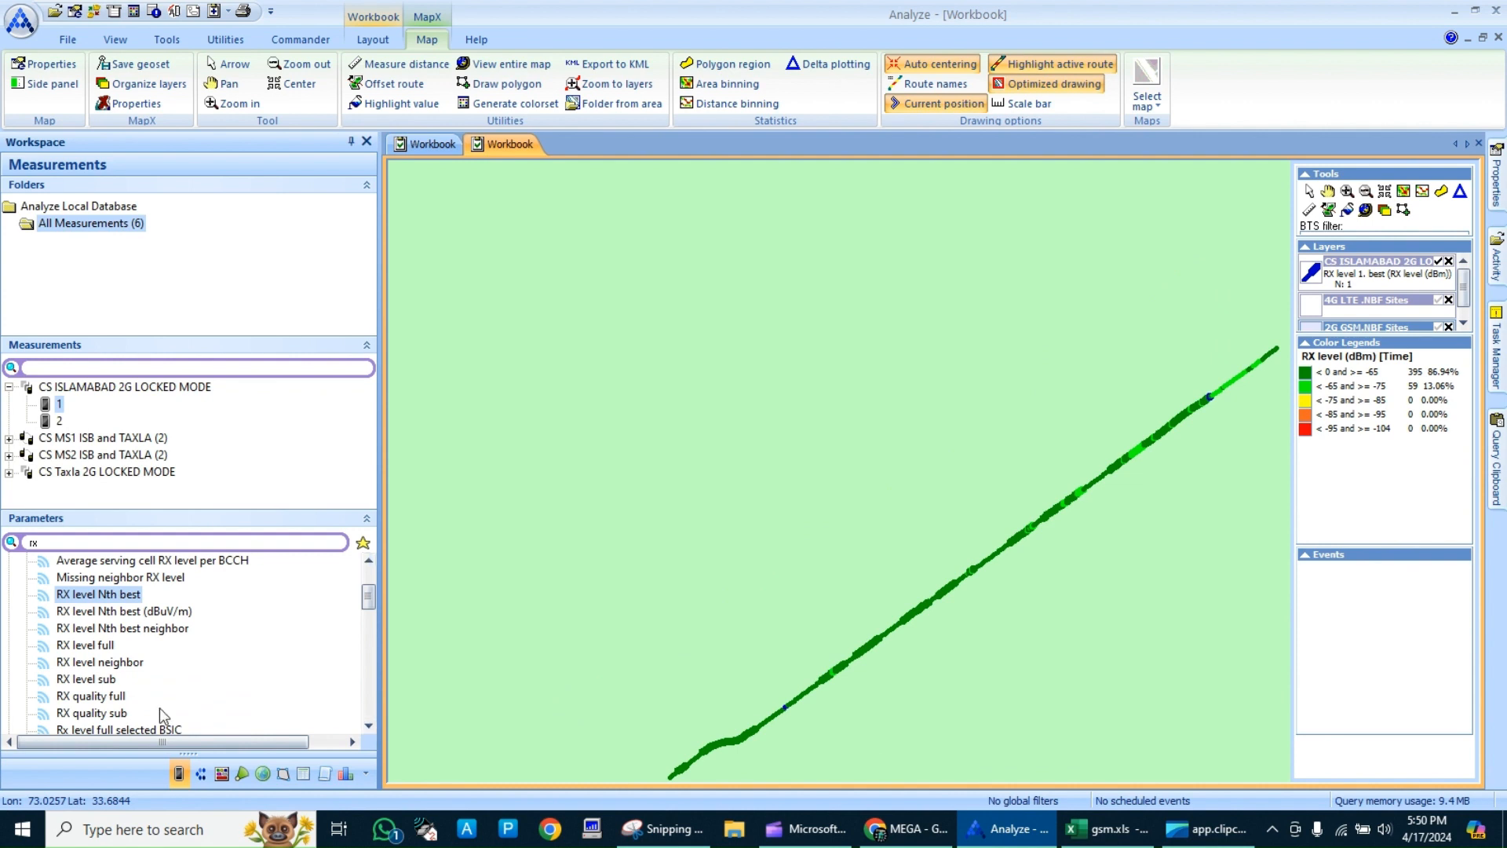
right_click(102, 681)
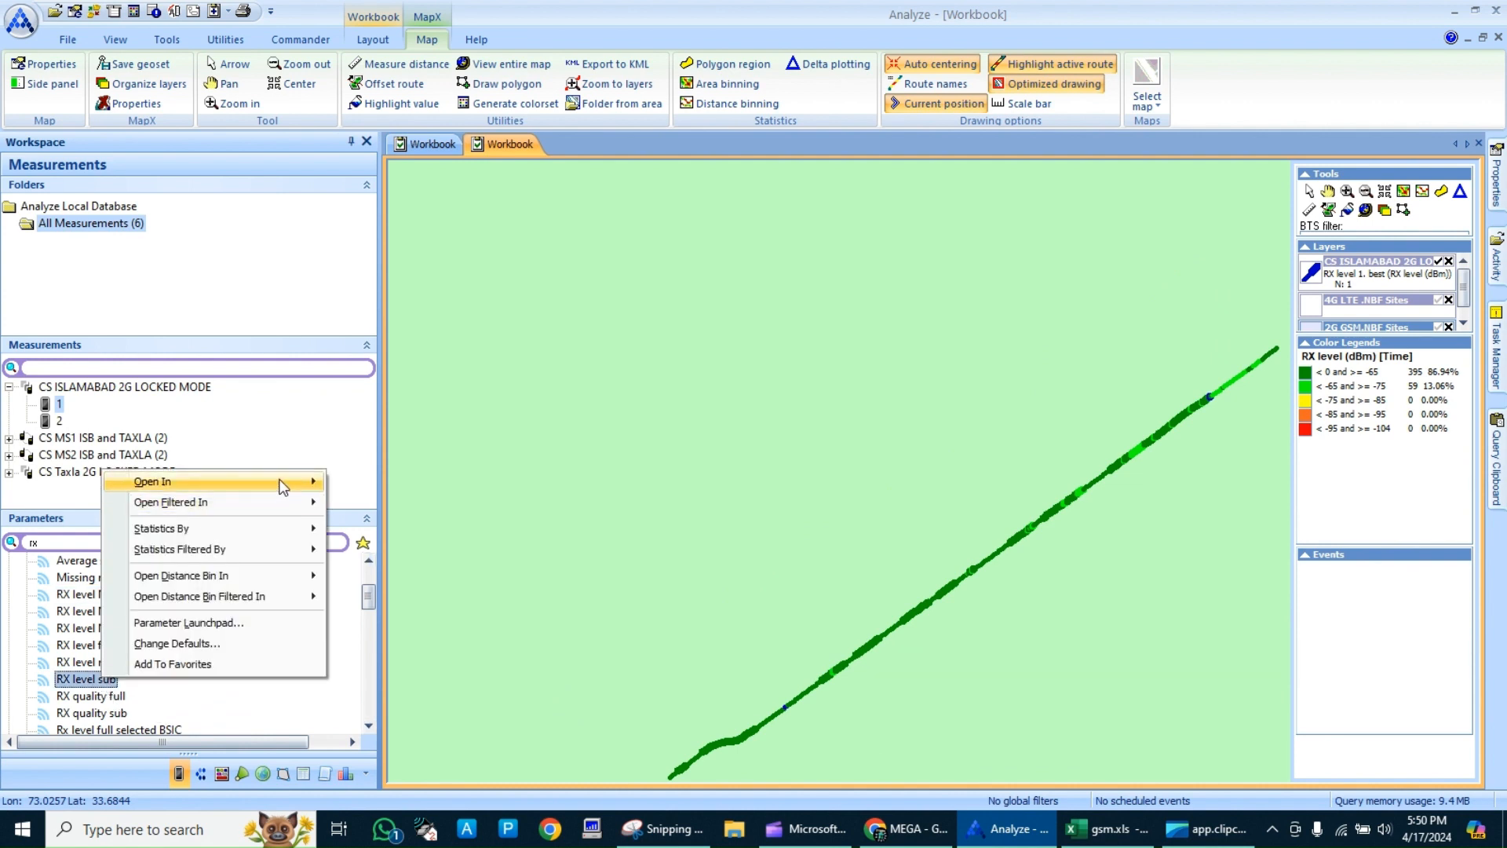
mouse_move(282, 487)
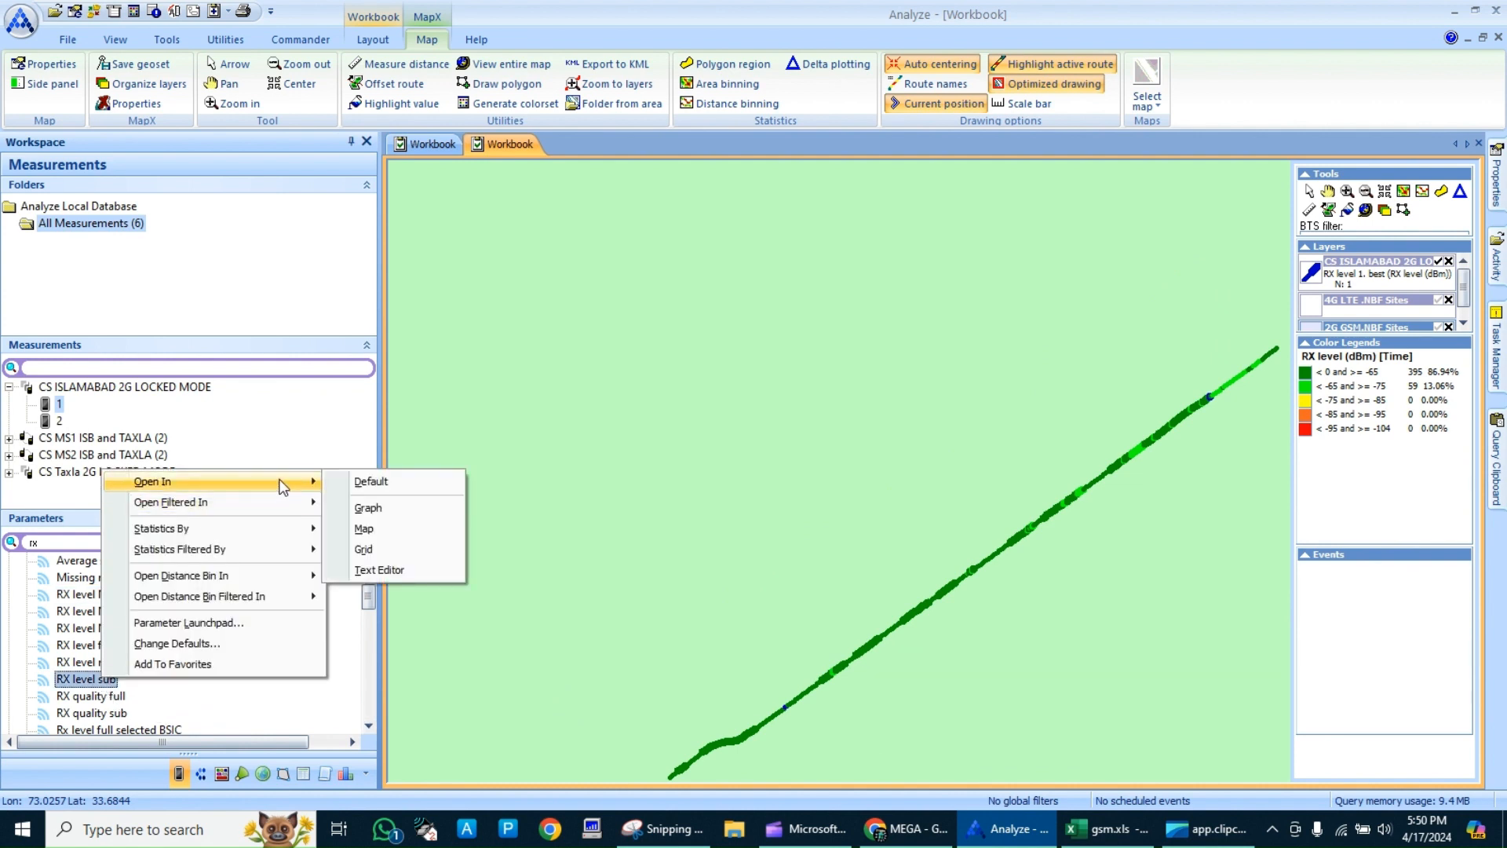
left_click(364, 529)
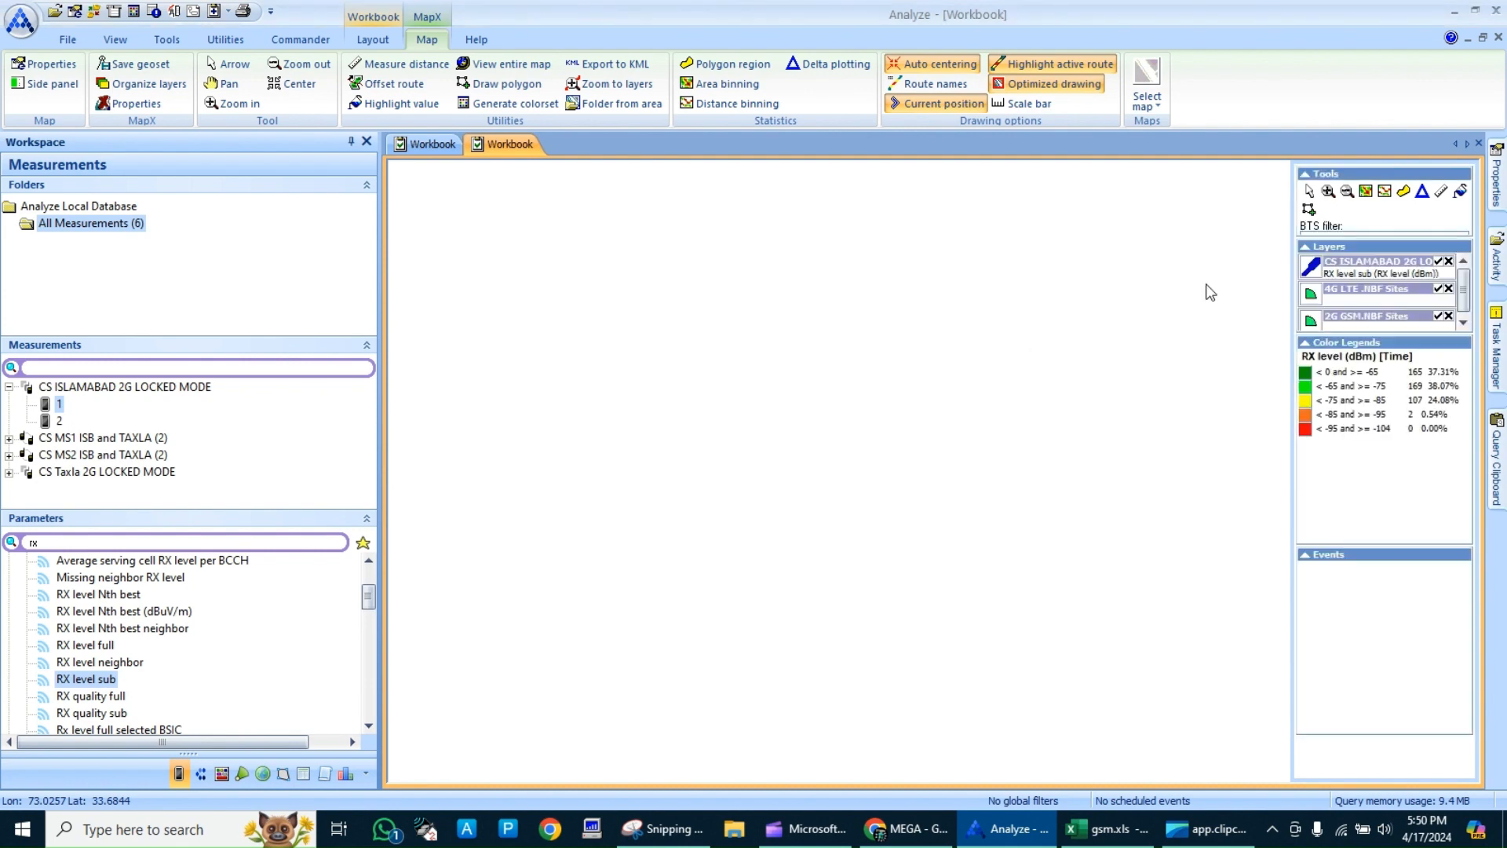
Set the MapX world map as the background of the RX level sub map
left_click(433, 40)
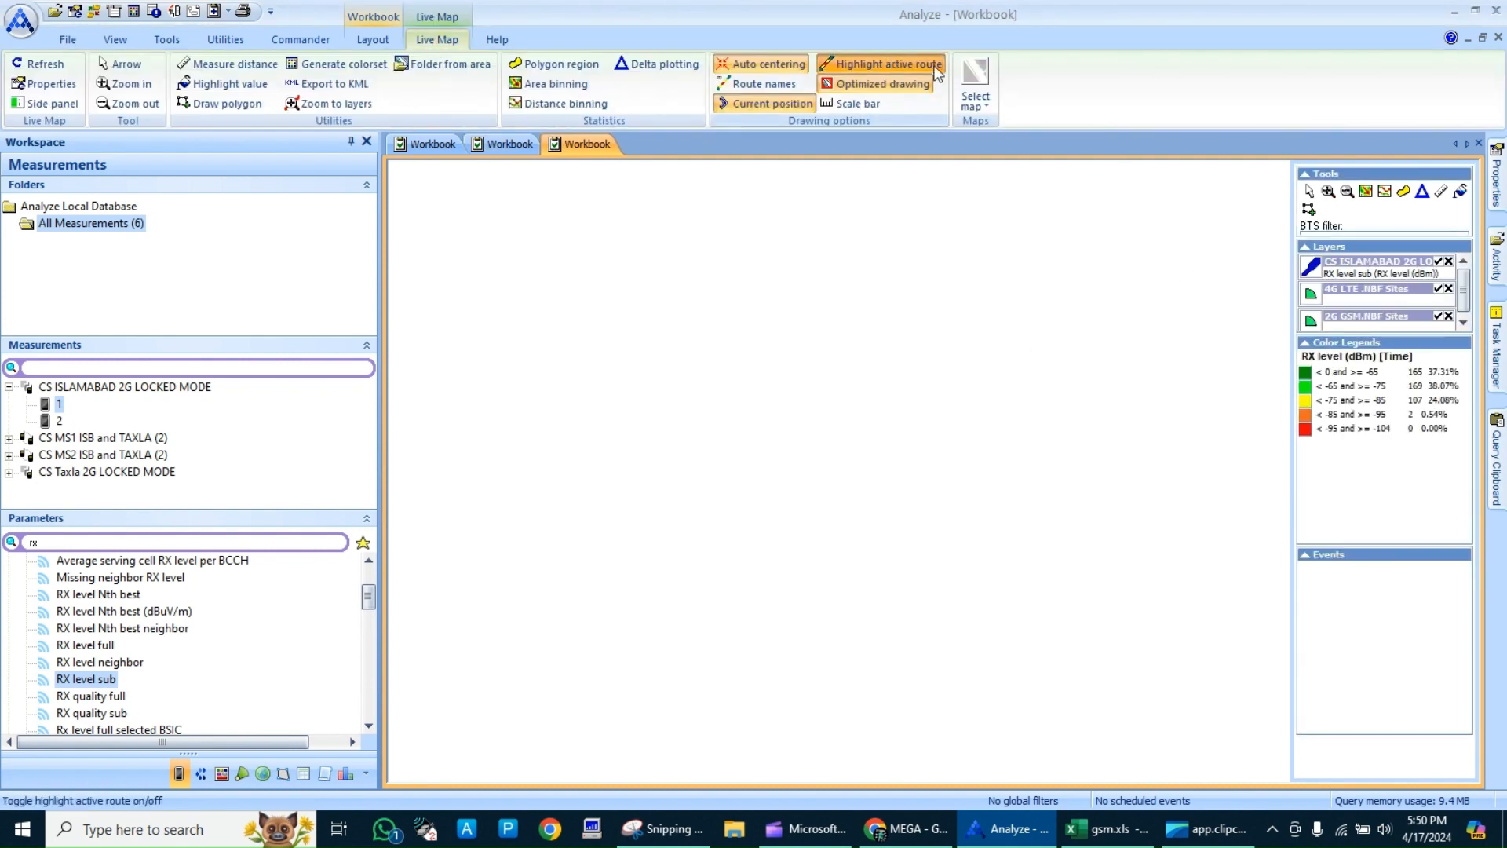
left_click(975, 88)
mouse_move(1073, 186)
left_click(1124, 185)
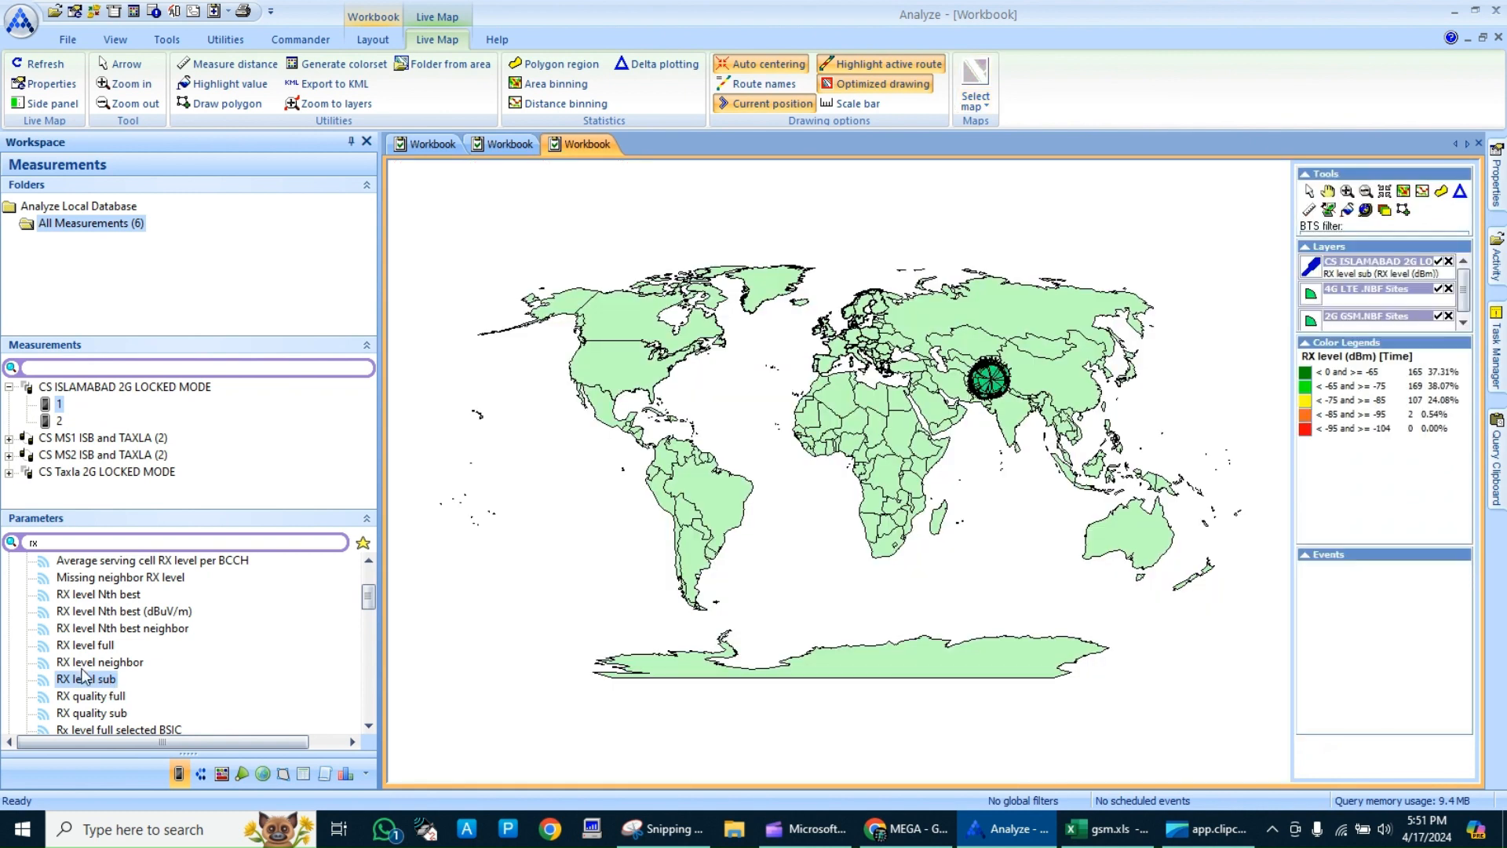
Enlarge the map over northern Pakistan until the RX level sub route fills the view
left_click(1346, 192)
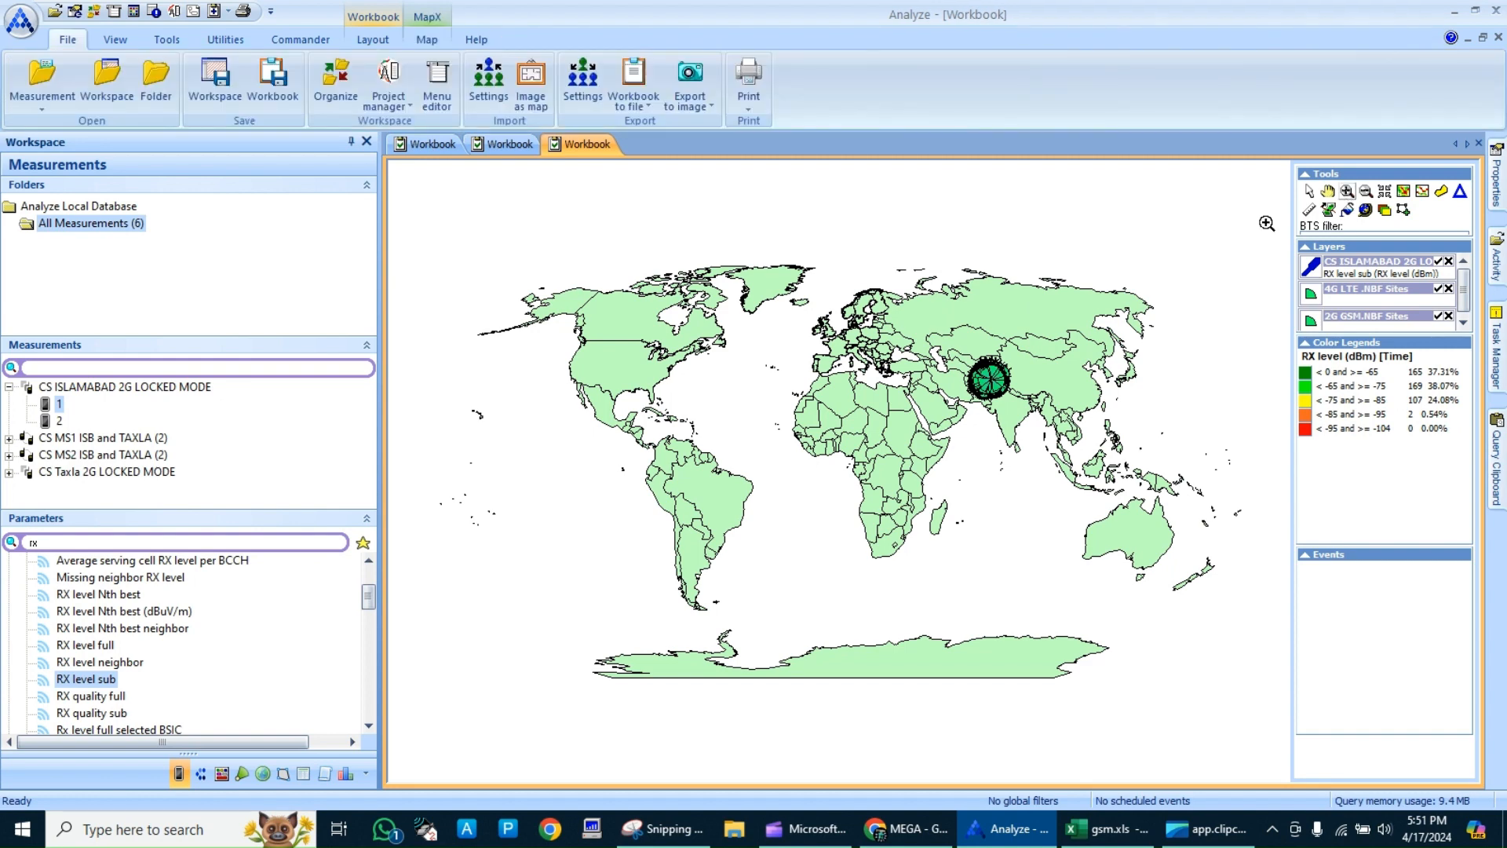
right_click(1007, 390)
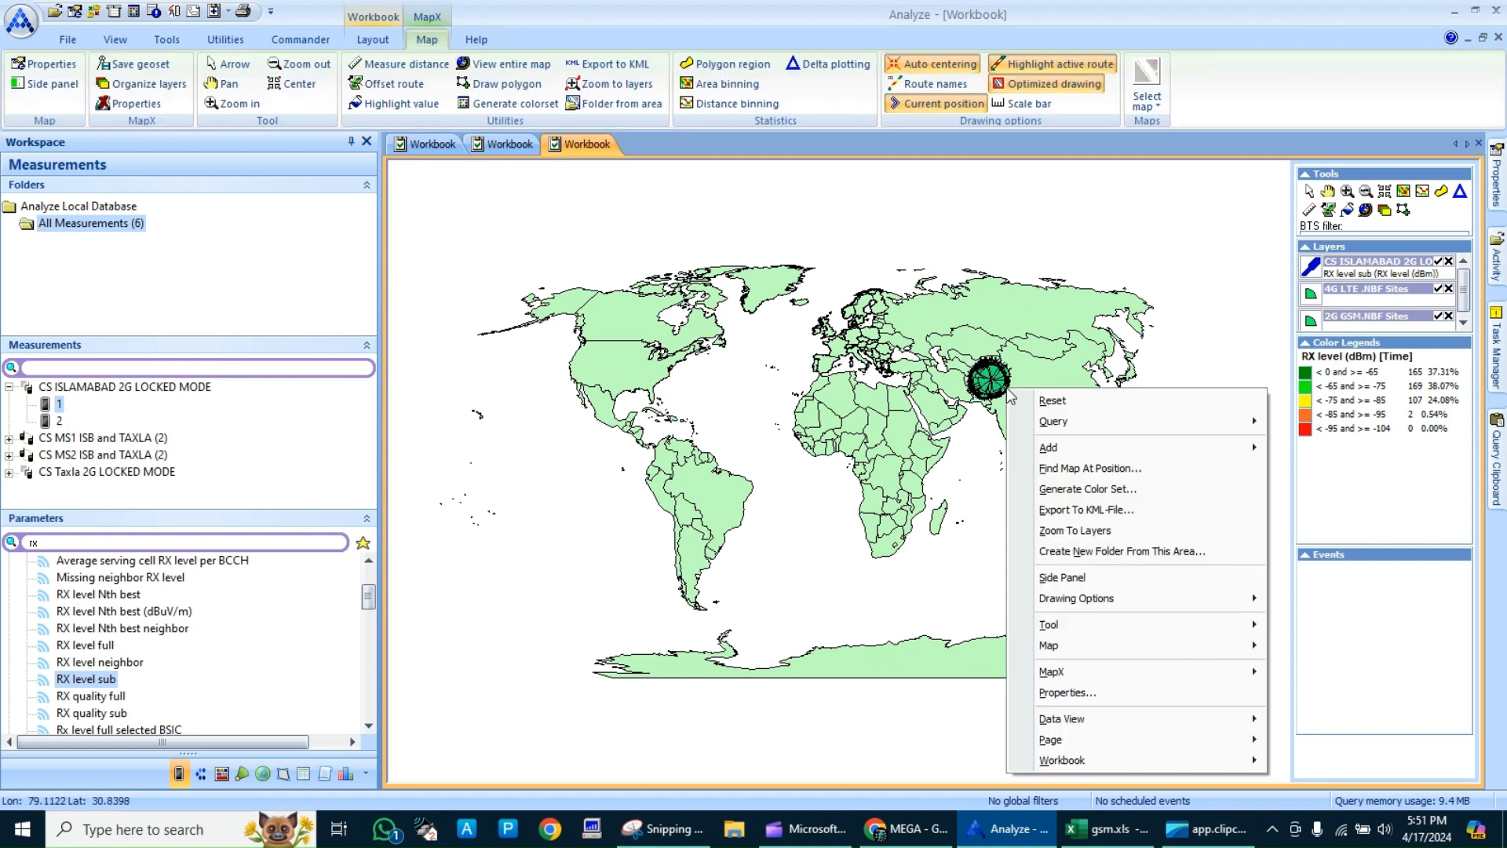
left_click_drag(956, 357, 1020, 395)
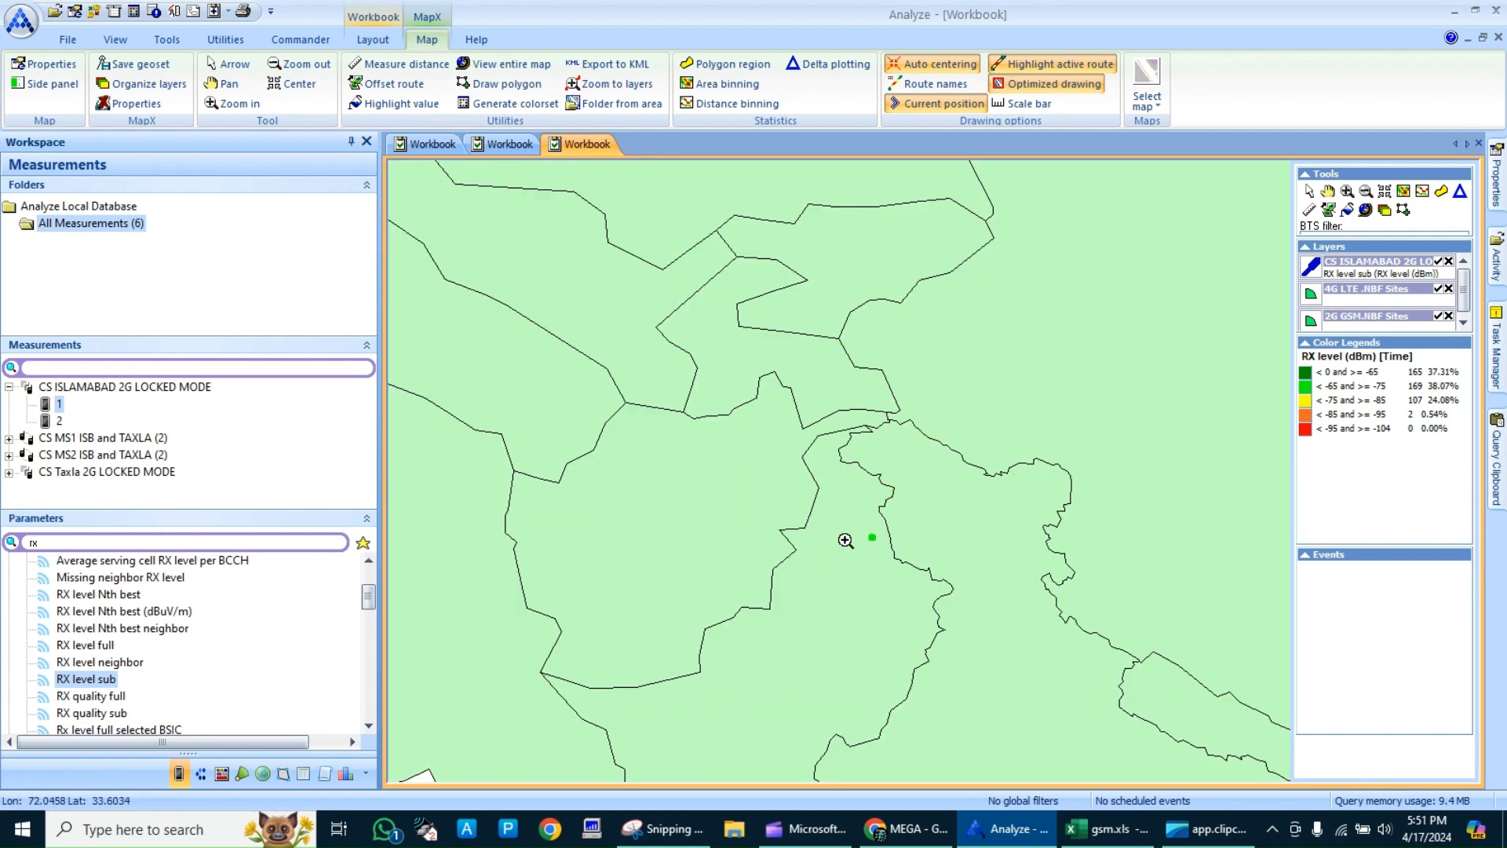
left_click_drag(855, 537, 891, 555)
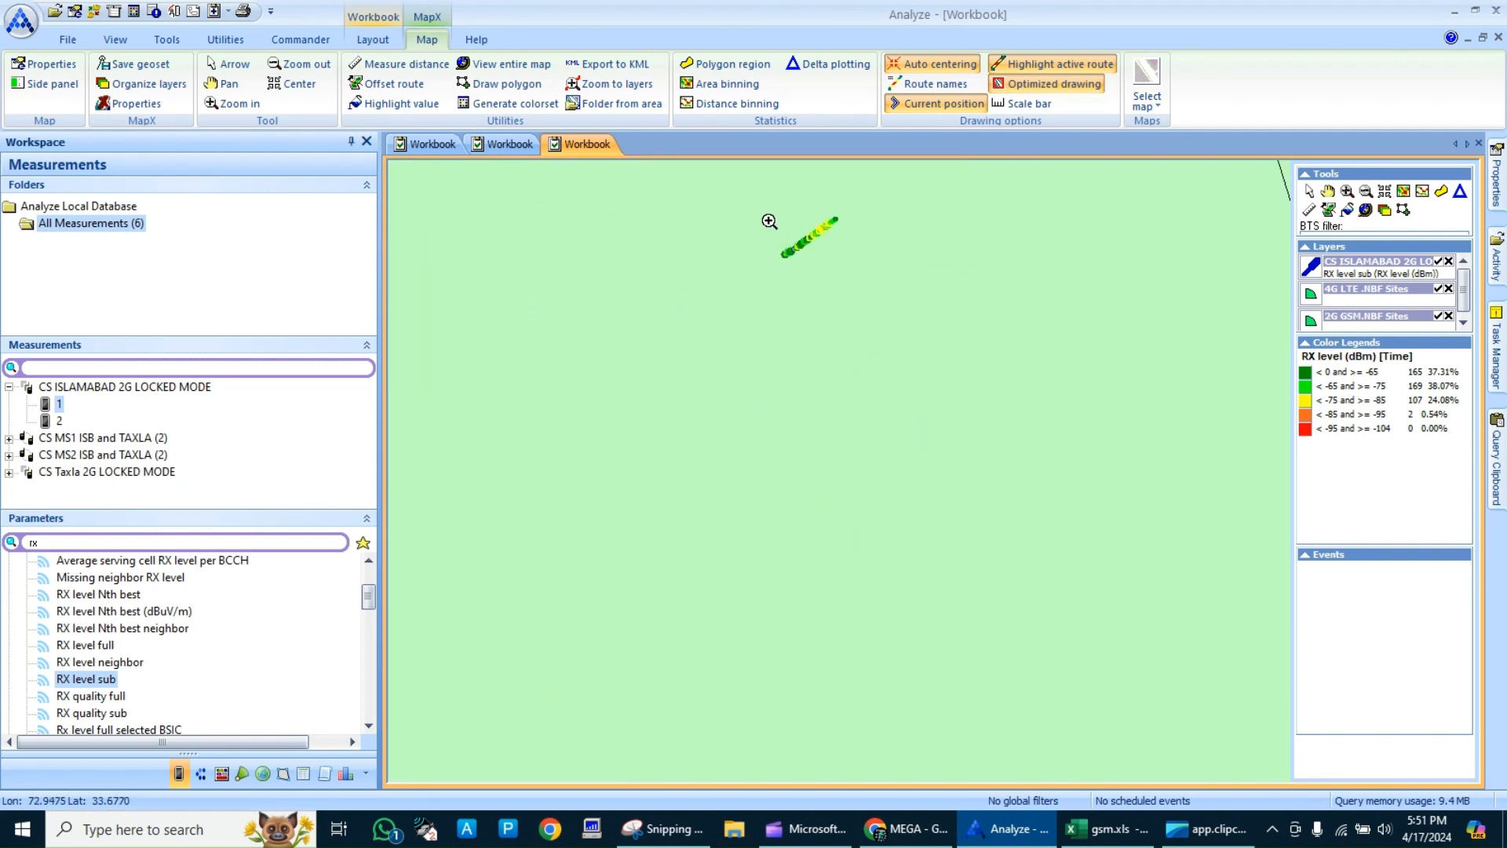
left_click_drag(769, 222, 842, 264)
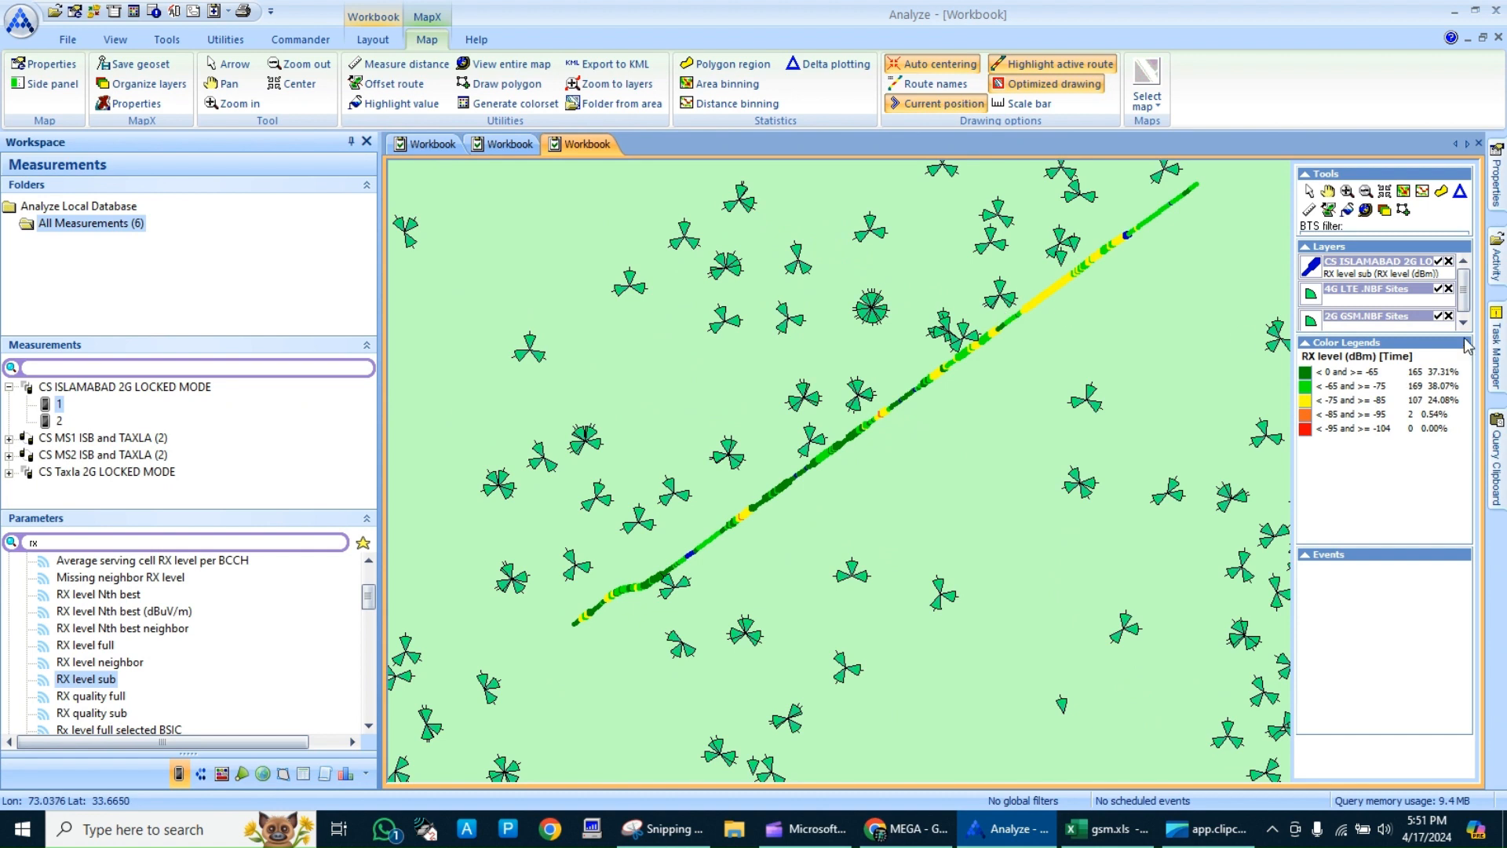
Hide the 4G LTE and 2G GSM site layers and shift the RX level sub route toward the color legend
left_click(1439, 290)
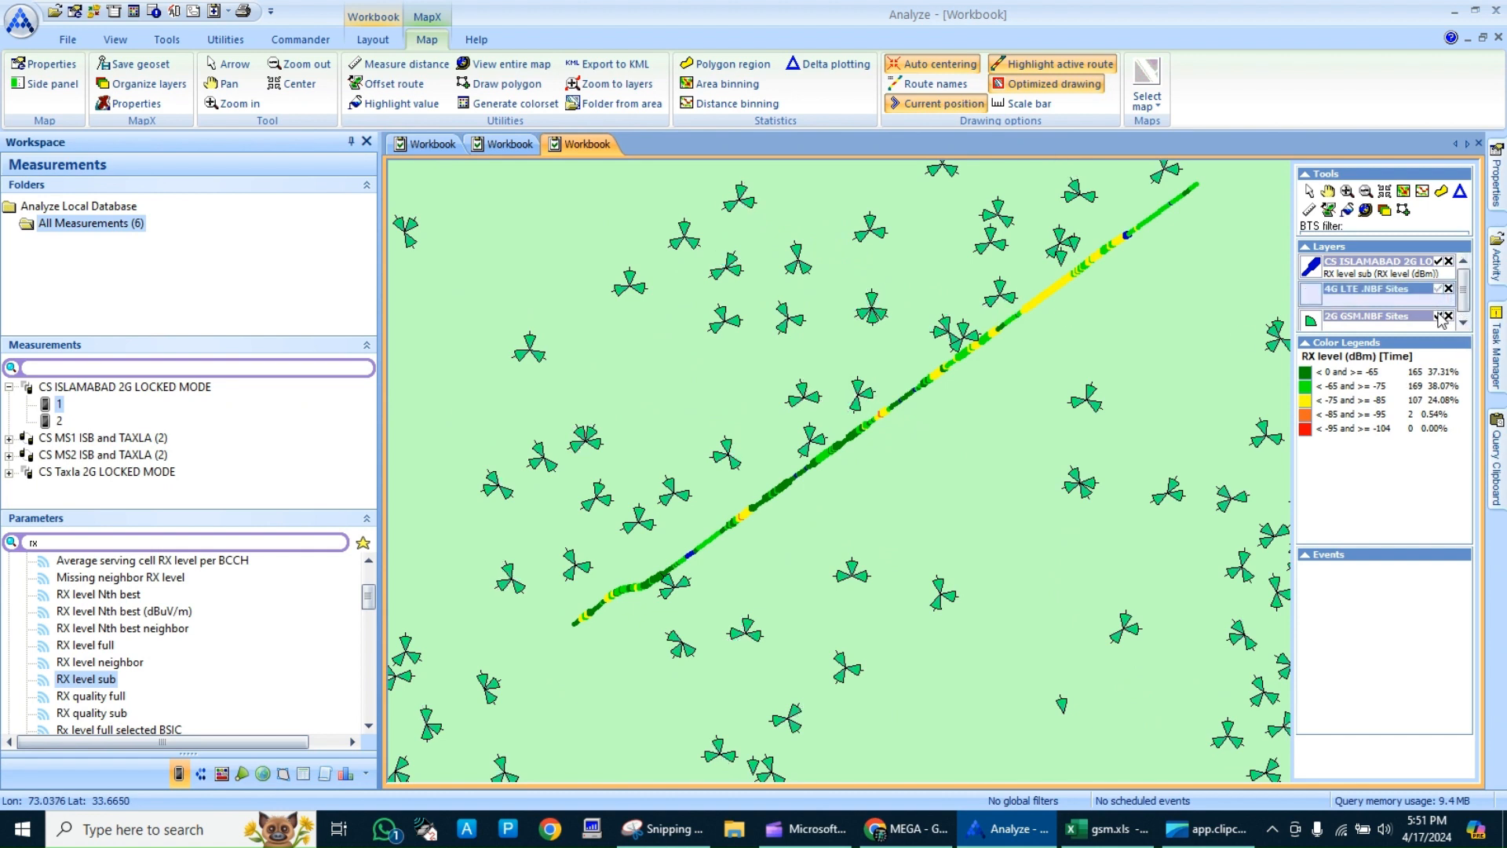
left_click(1440, 317)
left_click(1326, 191)
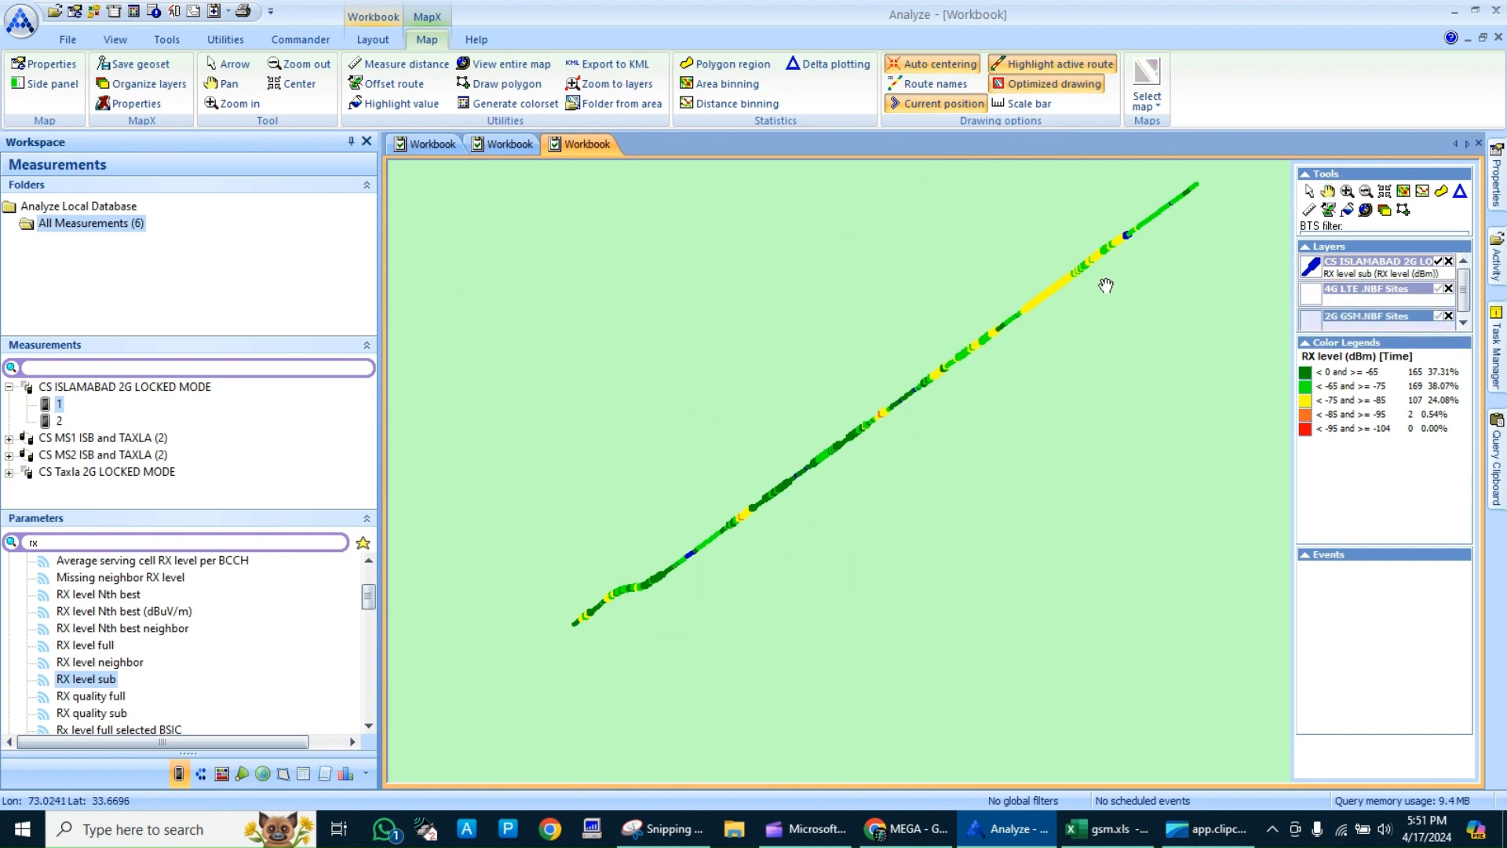
left_click_drag(1083, 286, 1158, 474)
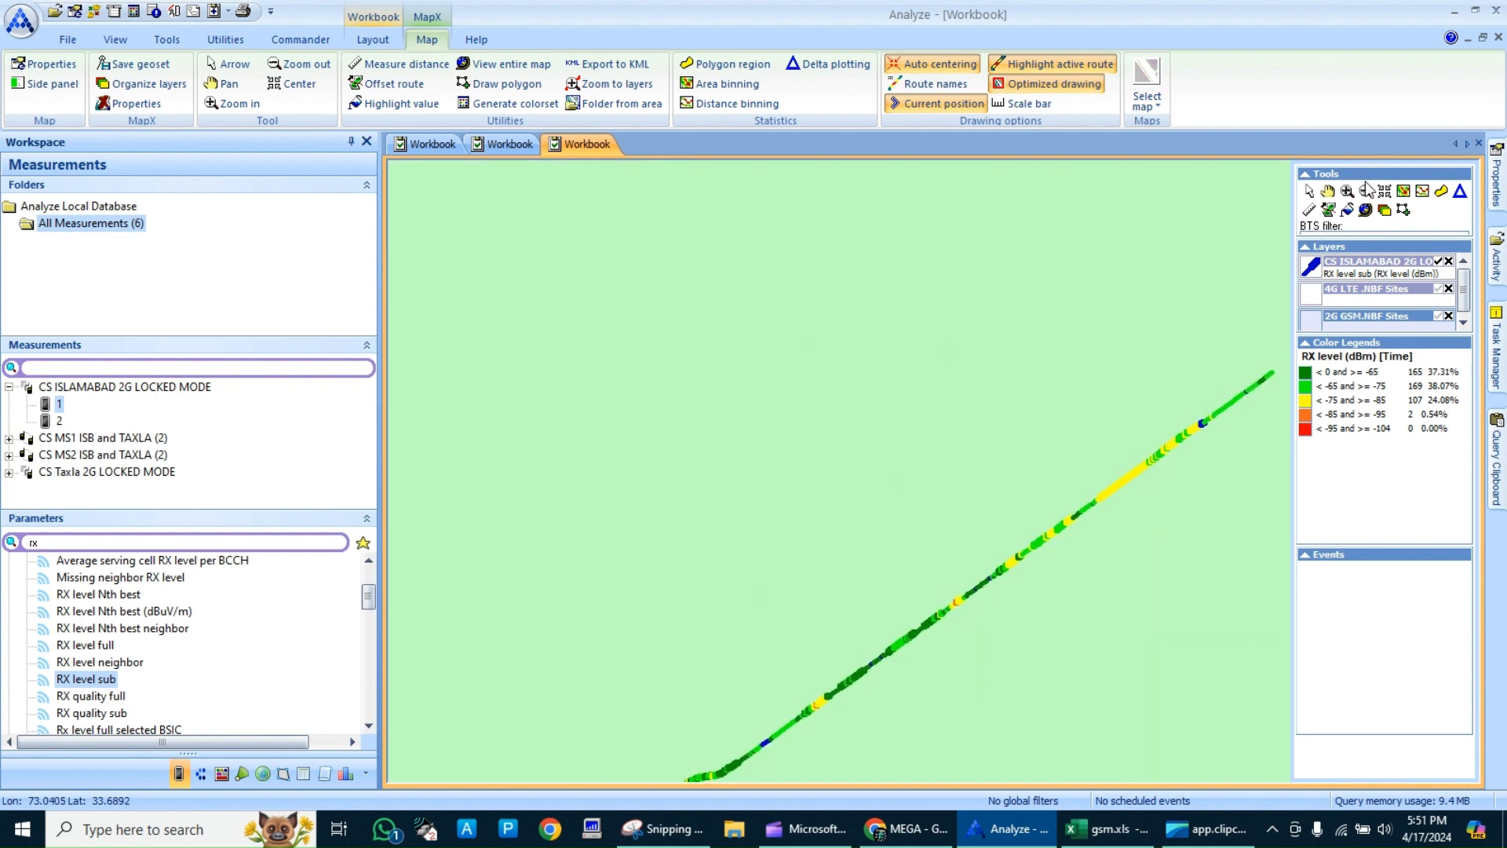
Rescale and reposition the RX level sub route so that it fits entirely in view beside the color legend
left_click(1366, 190)
left_click(1175, 522)
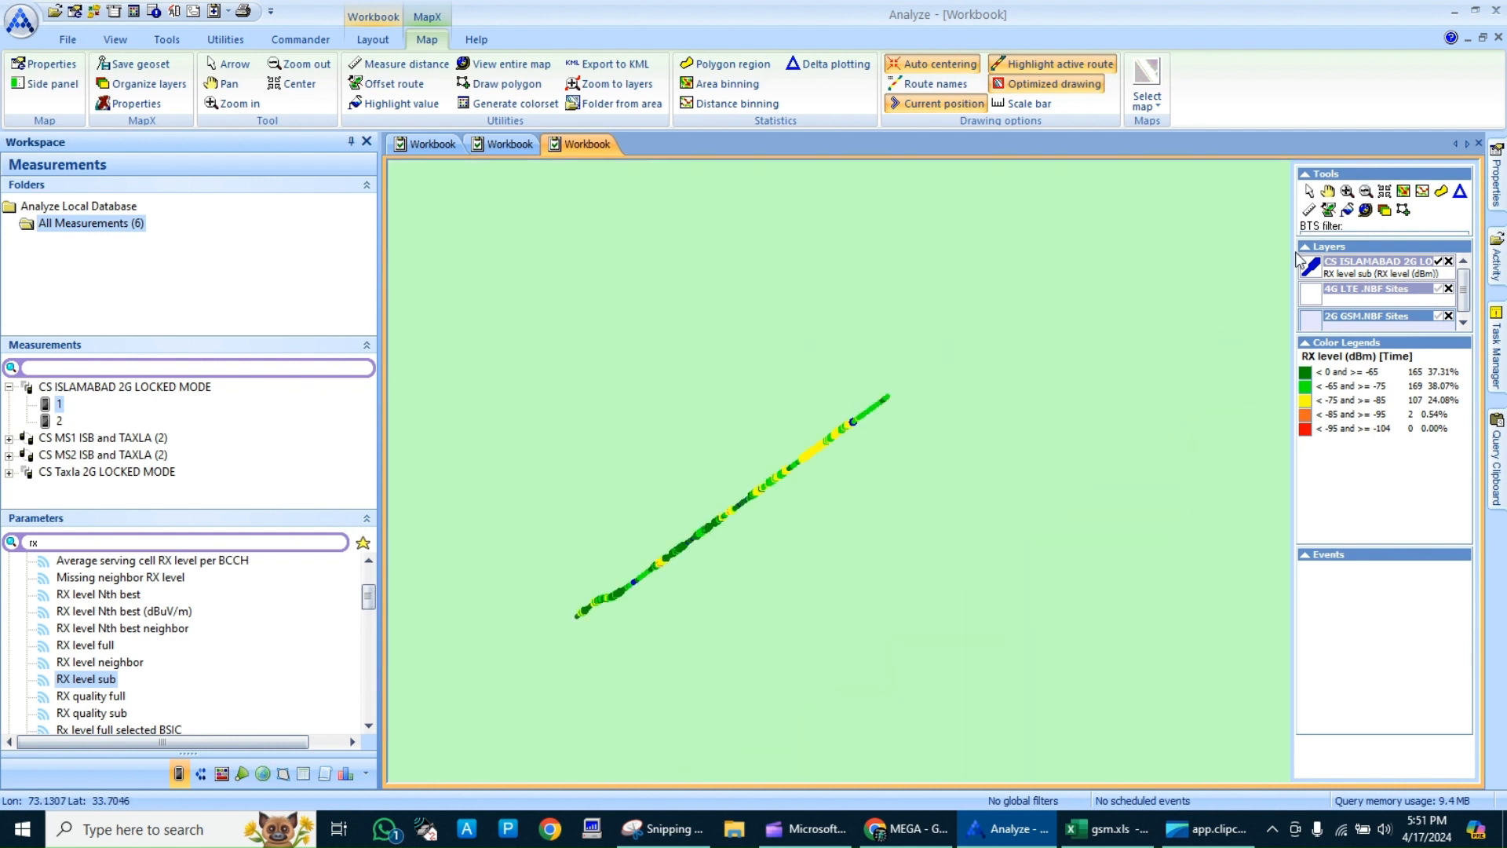
left_click(1327, 191)
left_click_drag(853, 470, 1200, 457)
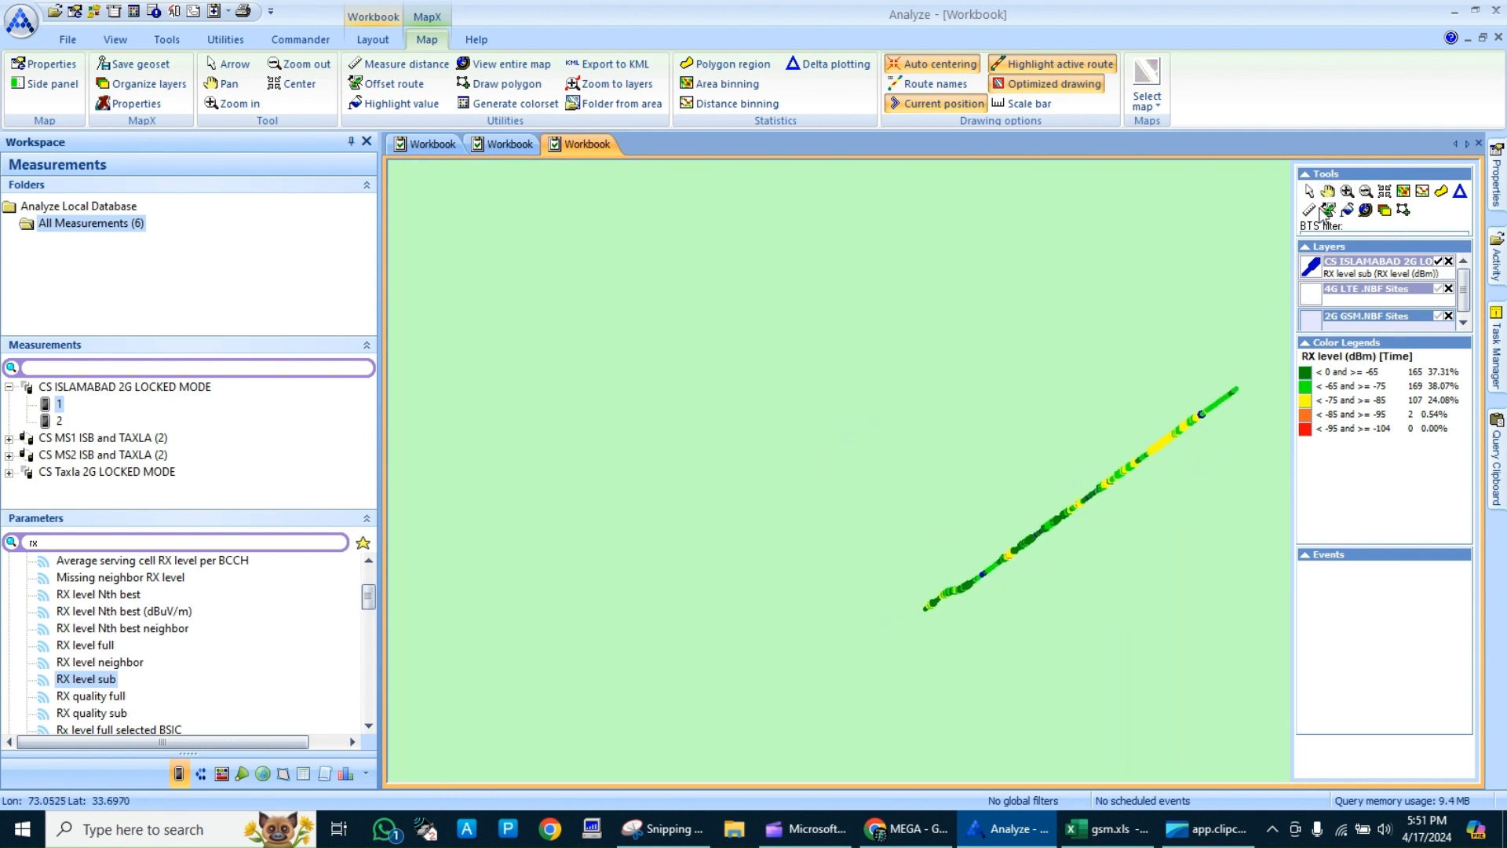
left_click(1347, 191)
left_click_drag(1269, 384, 731, 738)
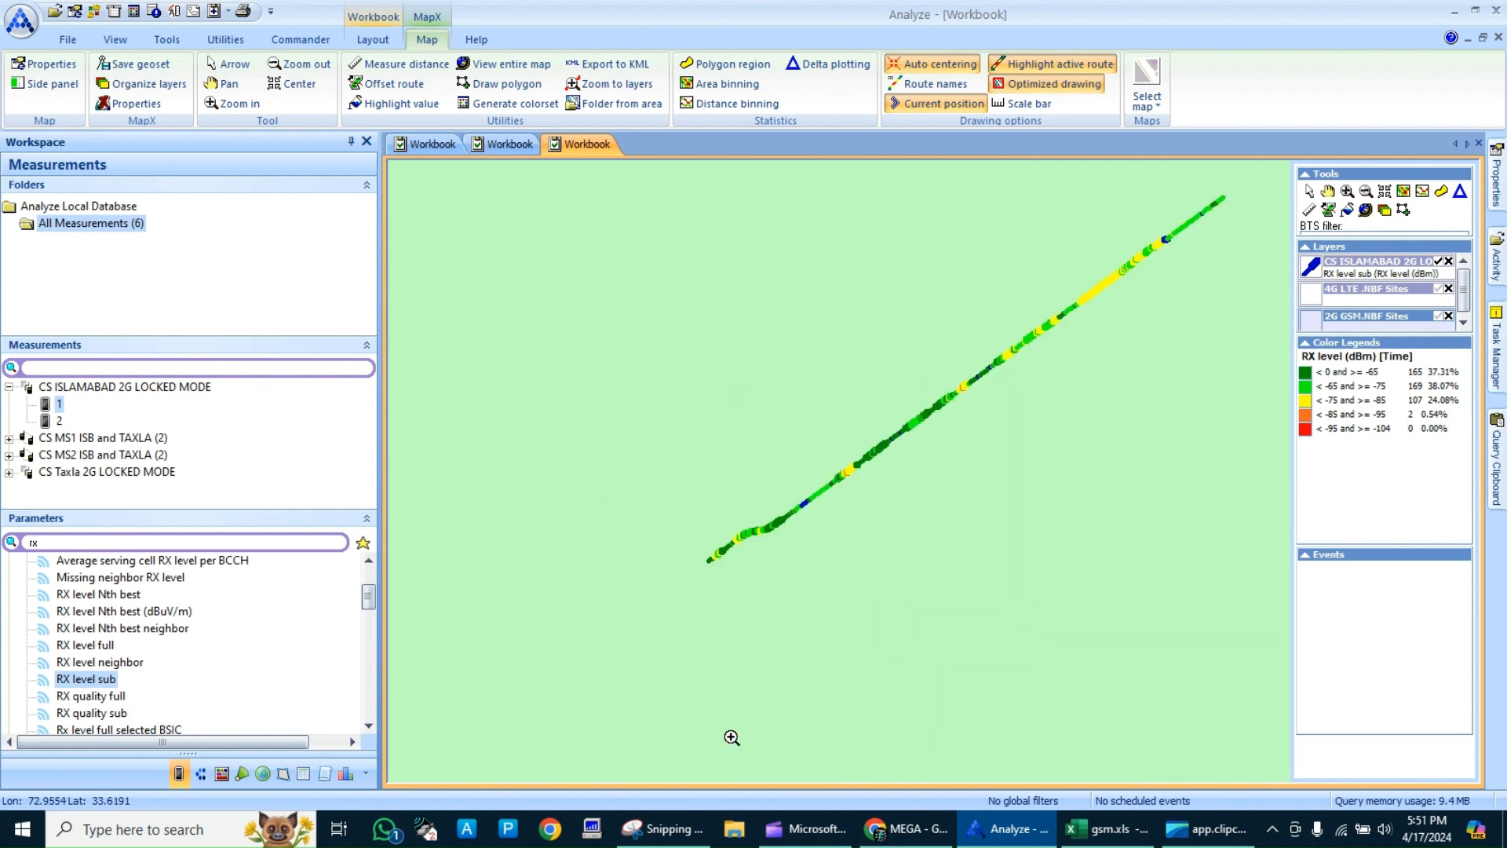
left_click(1327, 190)
left_click_drag(1079, 308, 1125, 495)
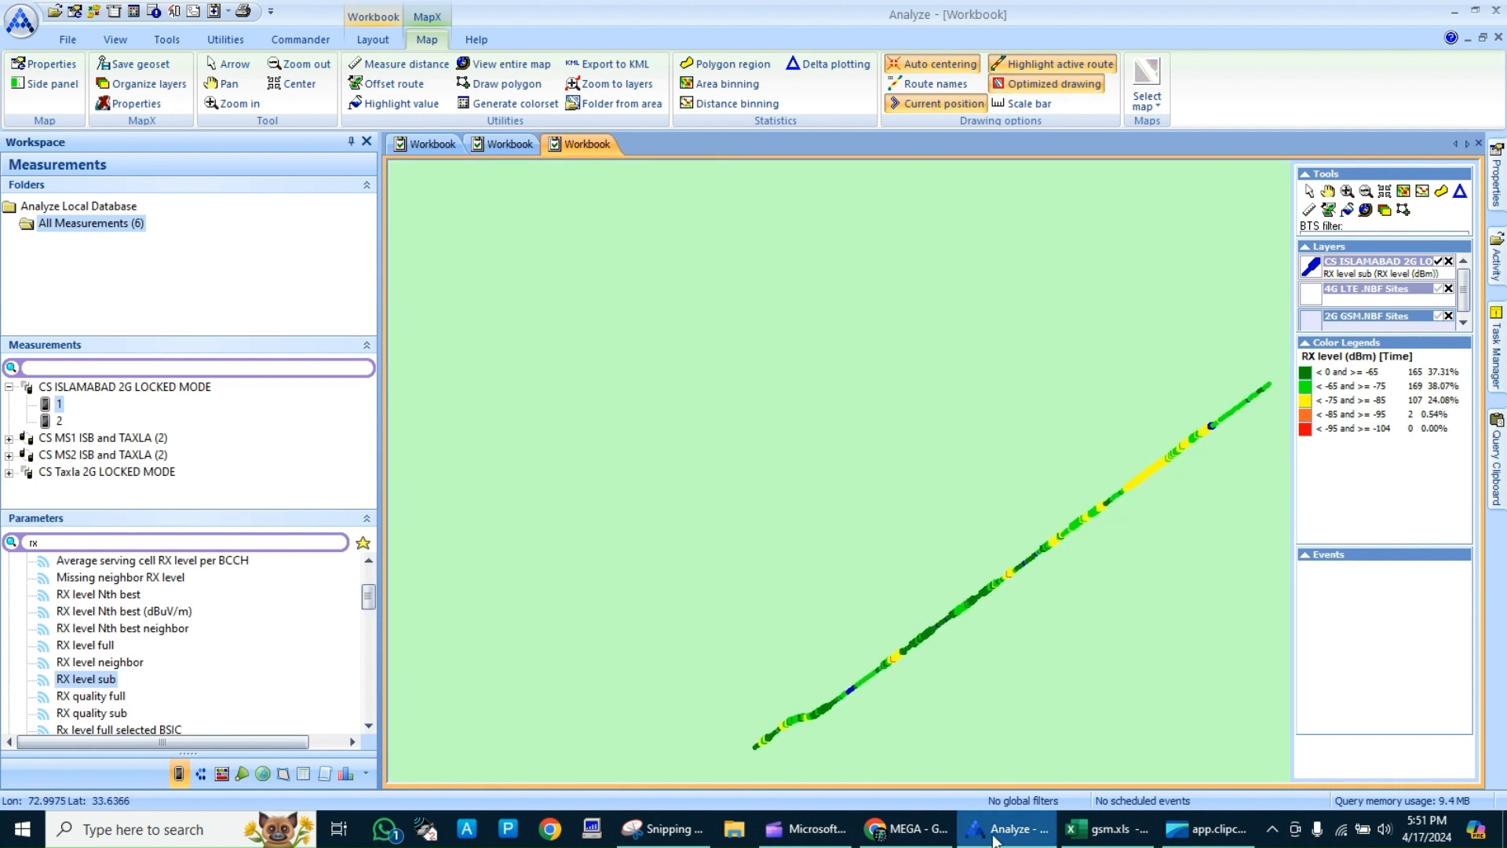
Capture the RX level sub route together with its color legend in Snipping Tool
left_click(672, 829)
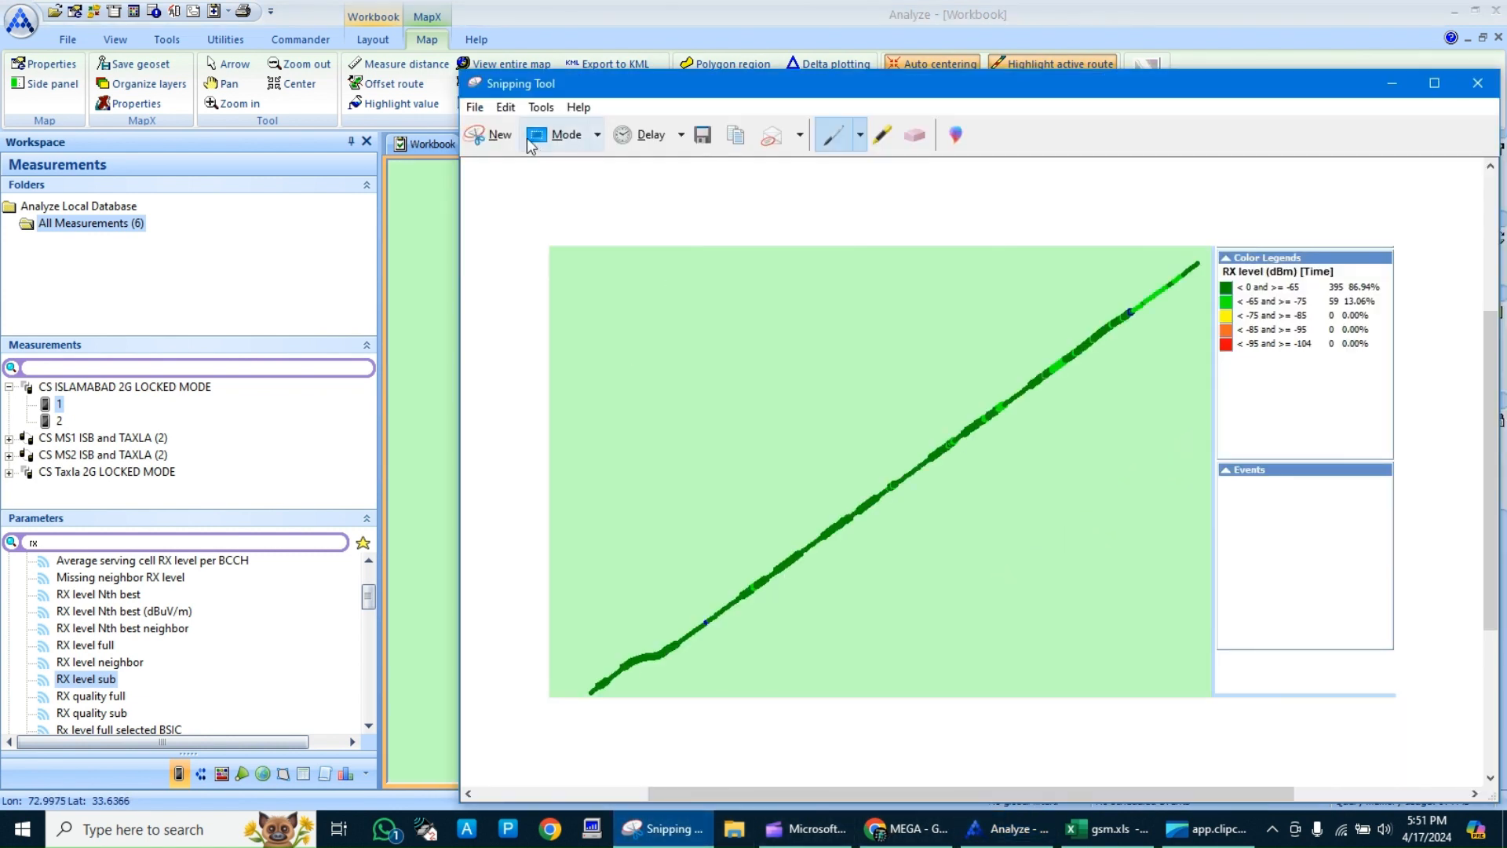
left_click(493, 135)
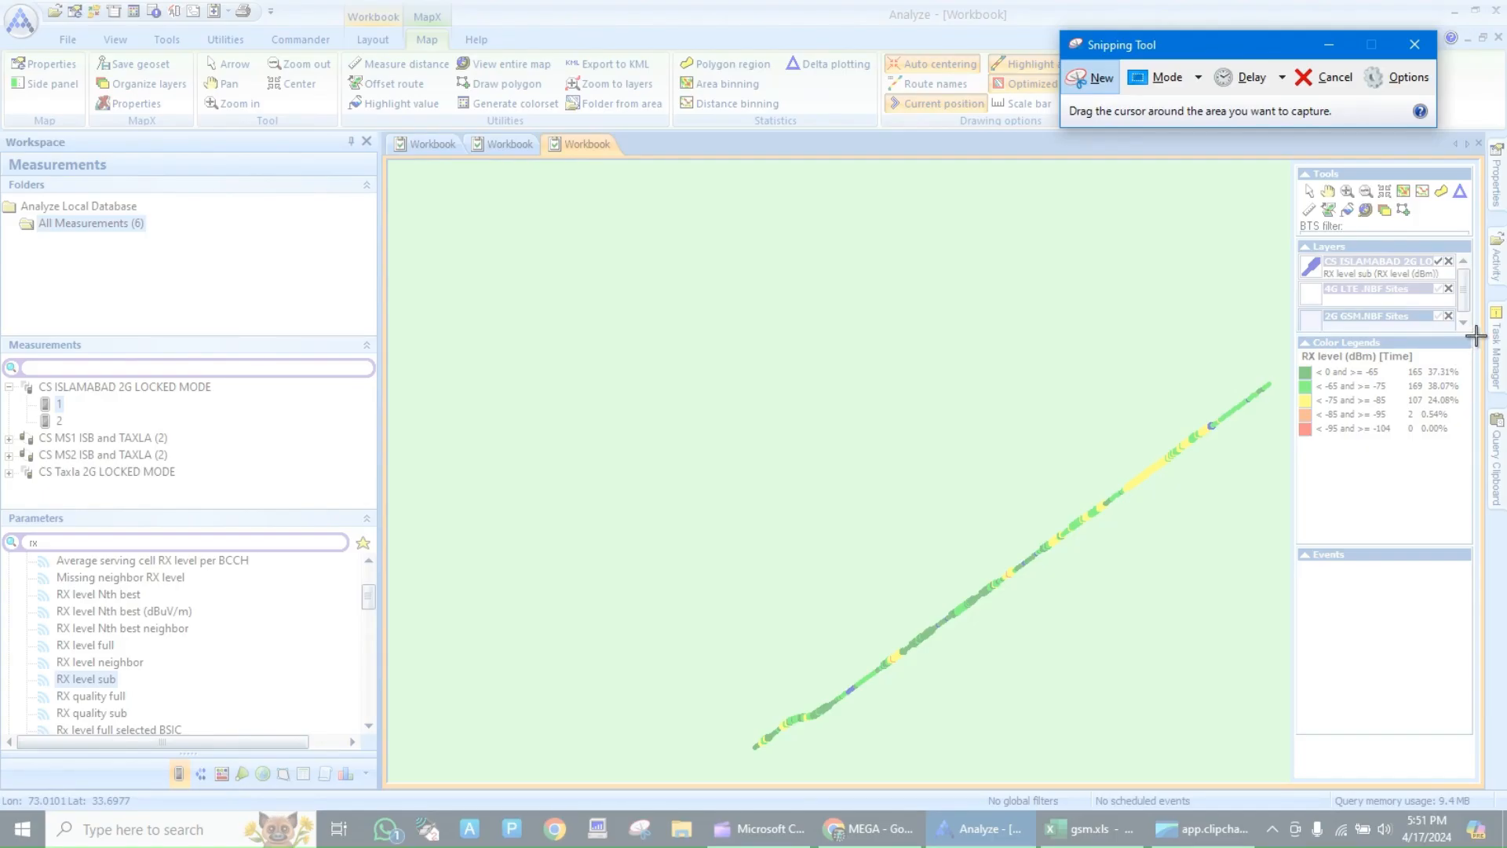
left_click_drag(1475, 335, 704, 785)
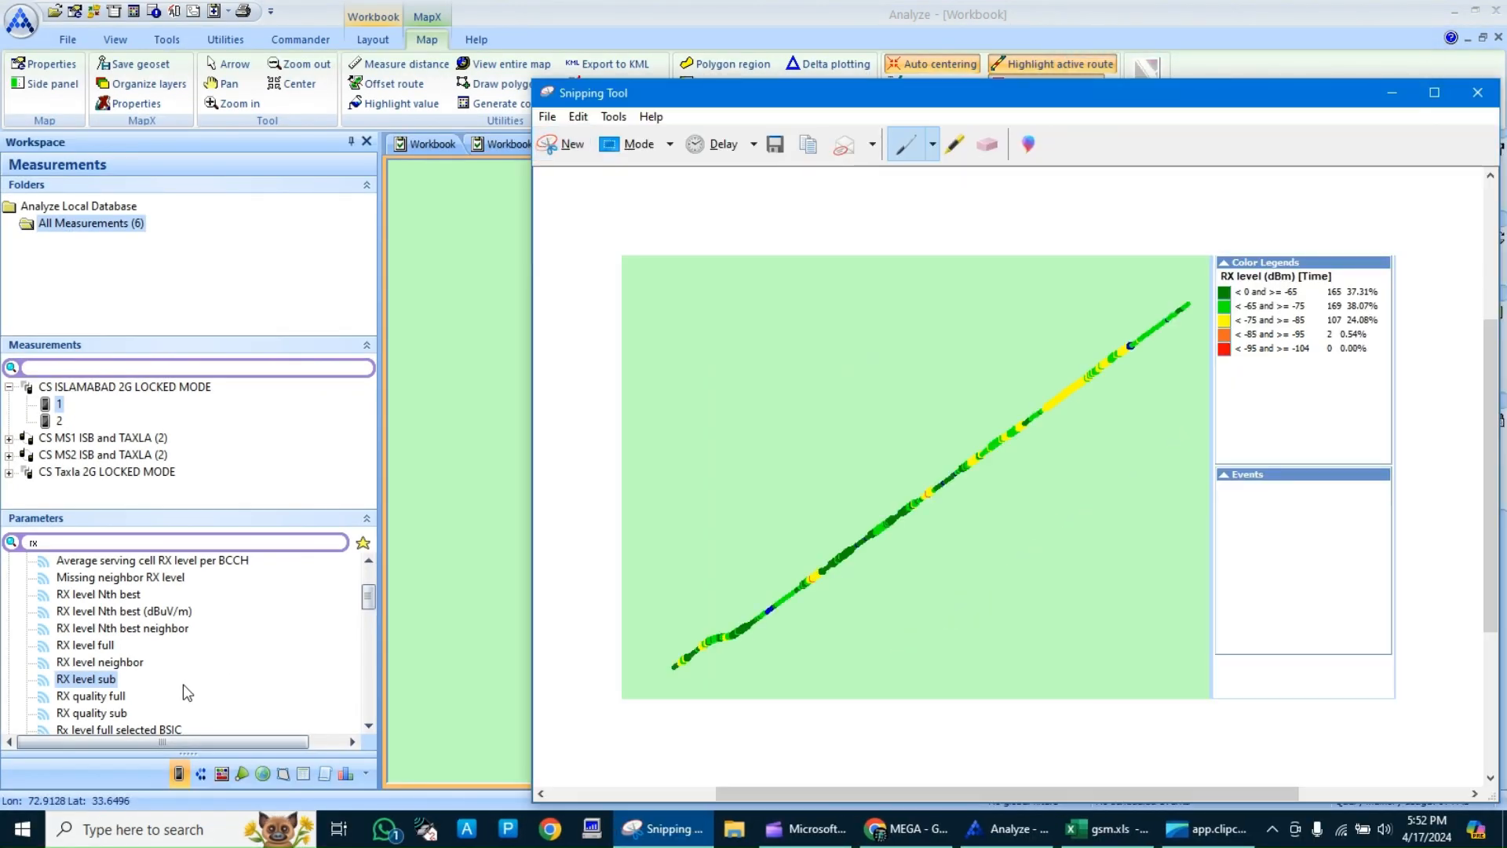
Add the RX quality sub parameter of the Islamabad log to the existing RX level sub map
left_click(121, 714)
right_click(122, 714)
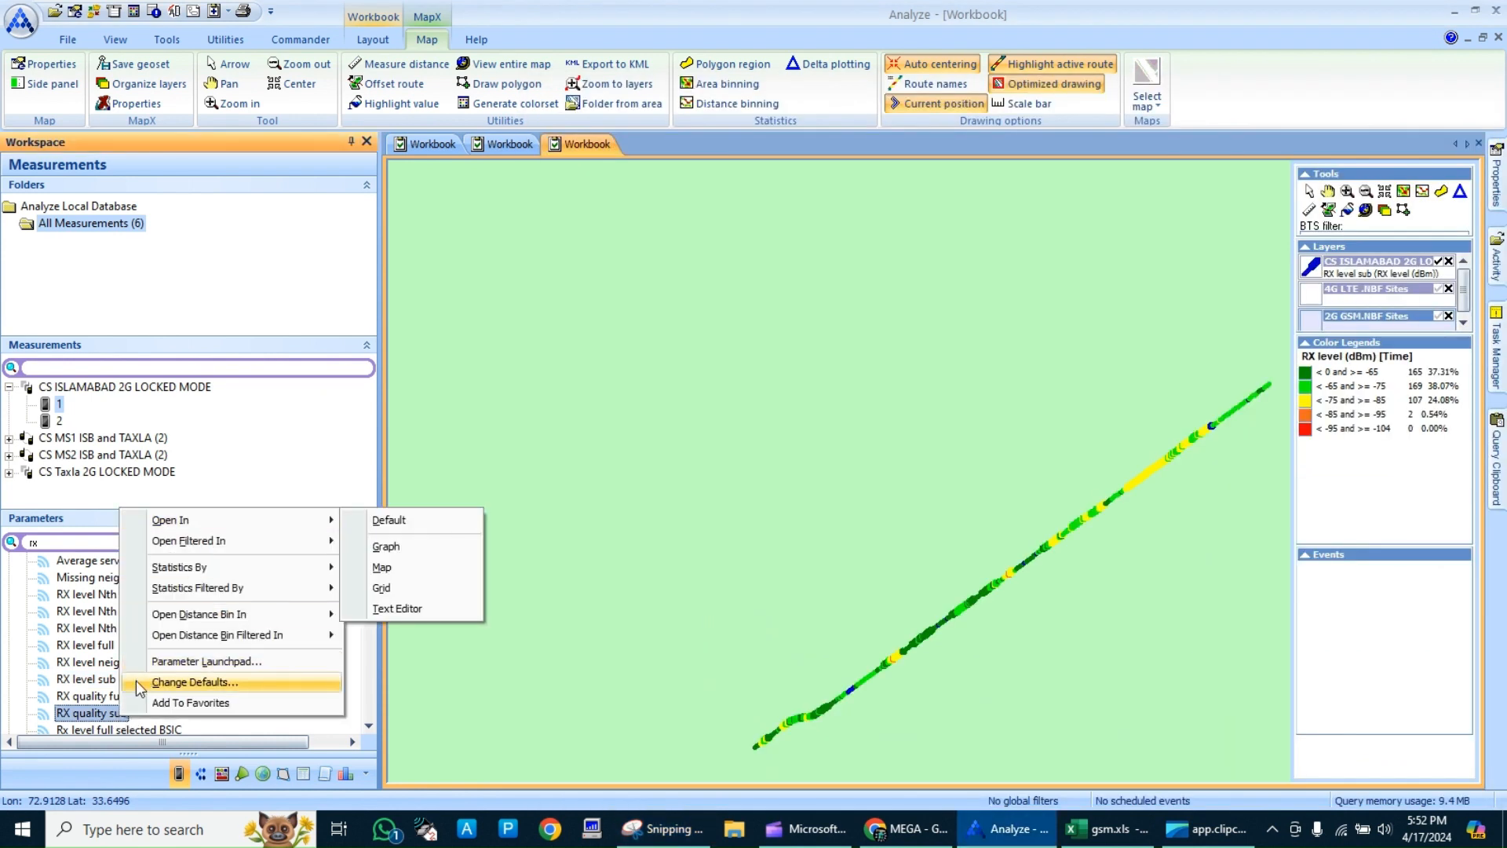
left_click_drag(107, 718, 945, 437)
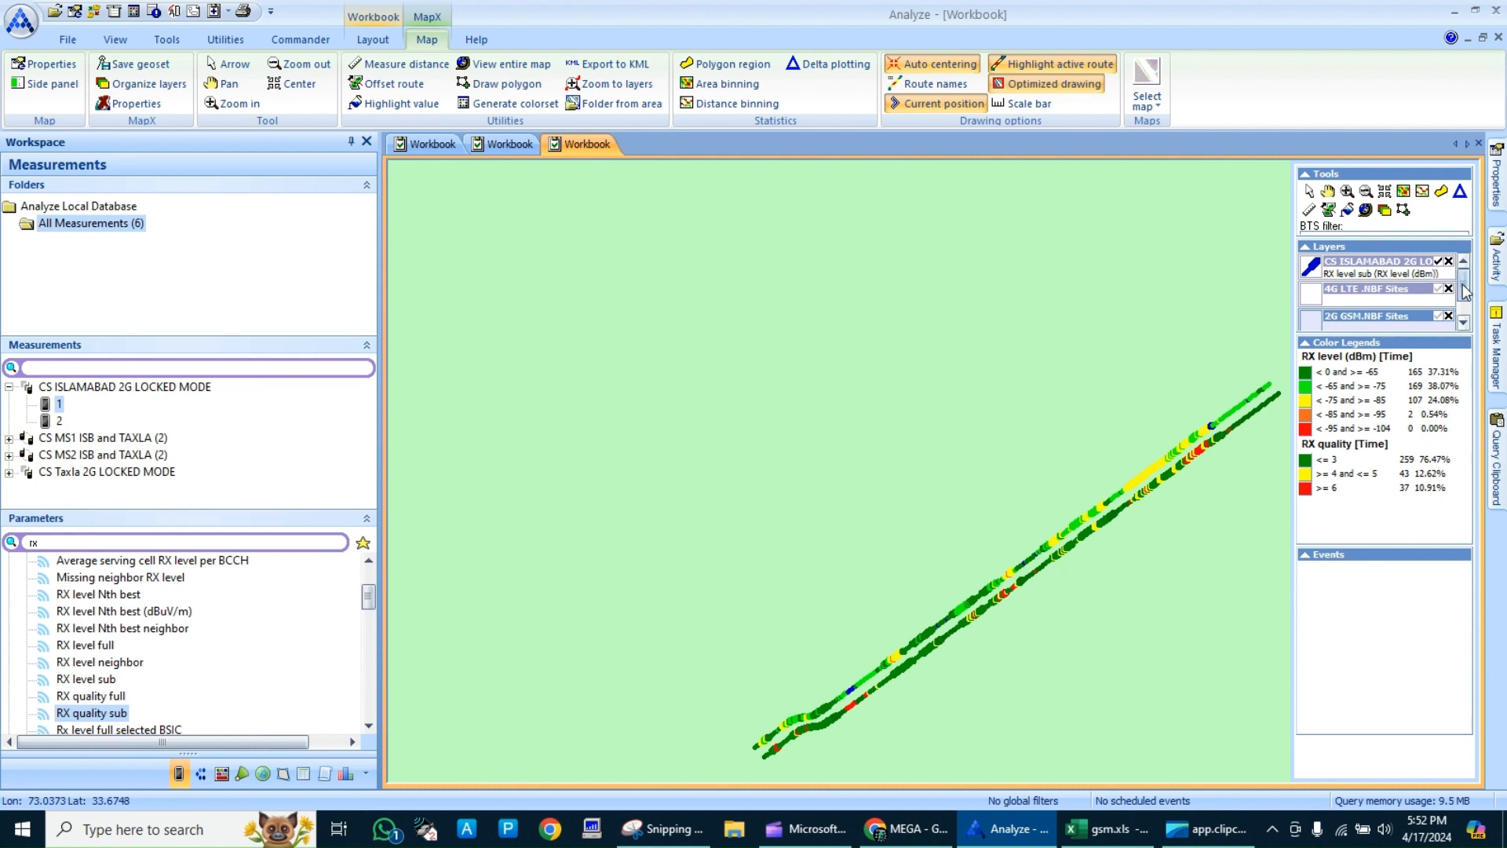
Toggle the visibility of the added RX quality sub layer to compare its route with the RX level sub route
left_click_drag(1462, 291, 1466, 316)
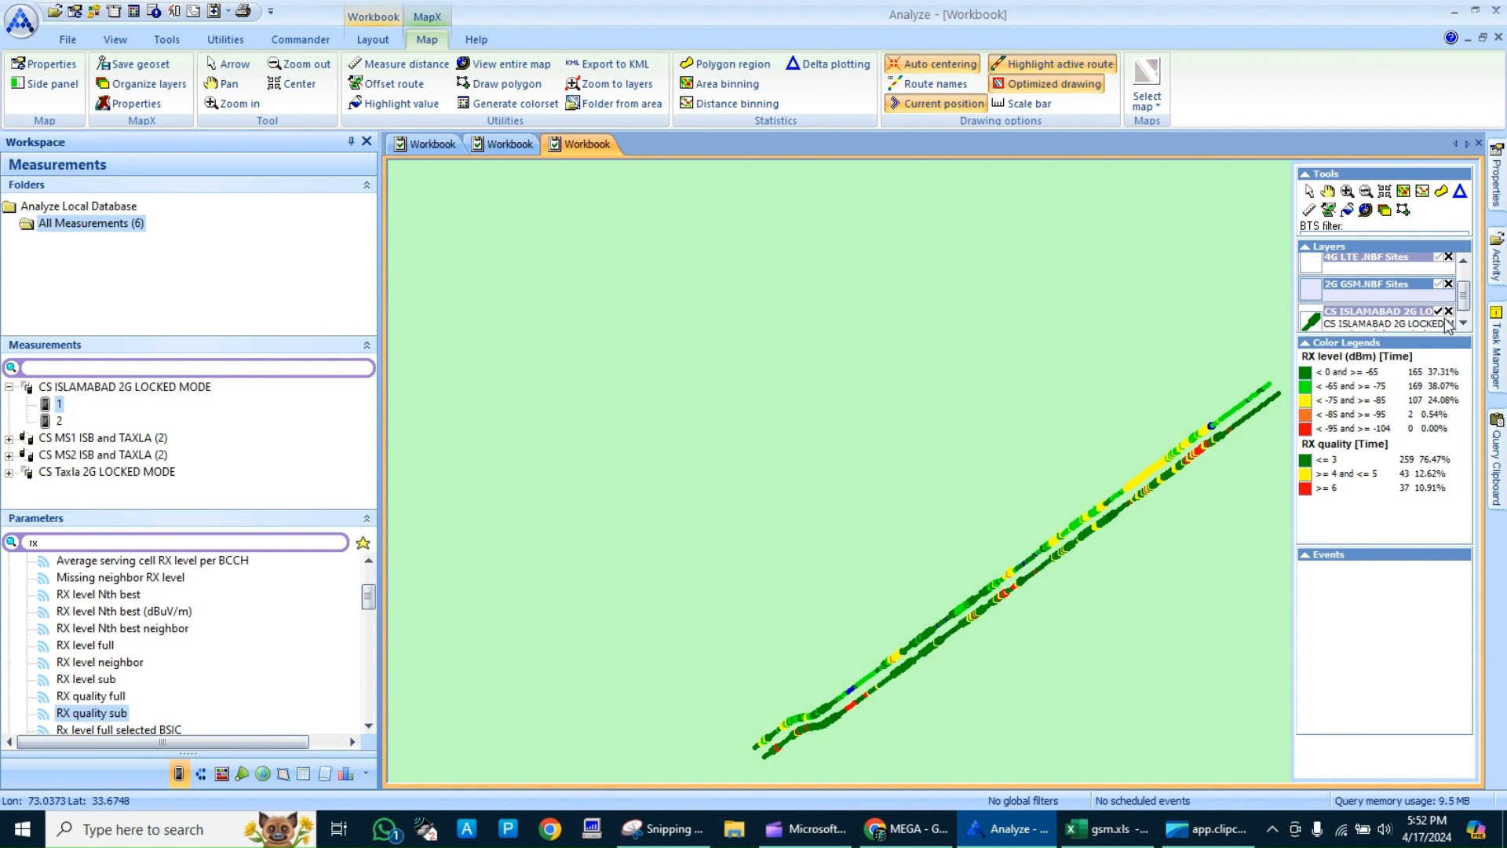
left_click(1439, 312)
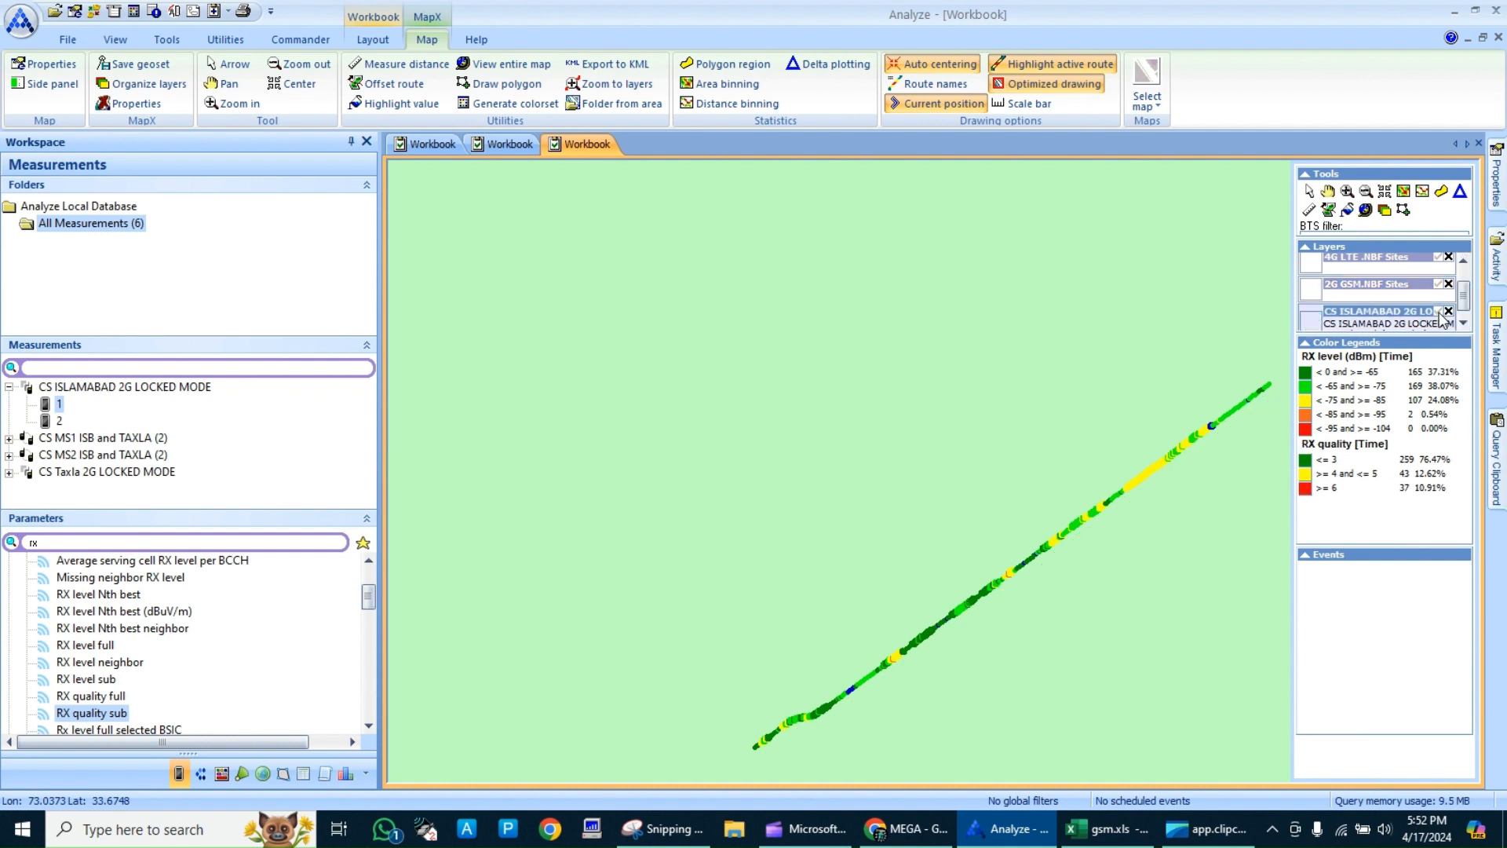
left_click(1438, 312)
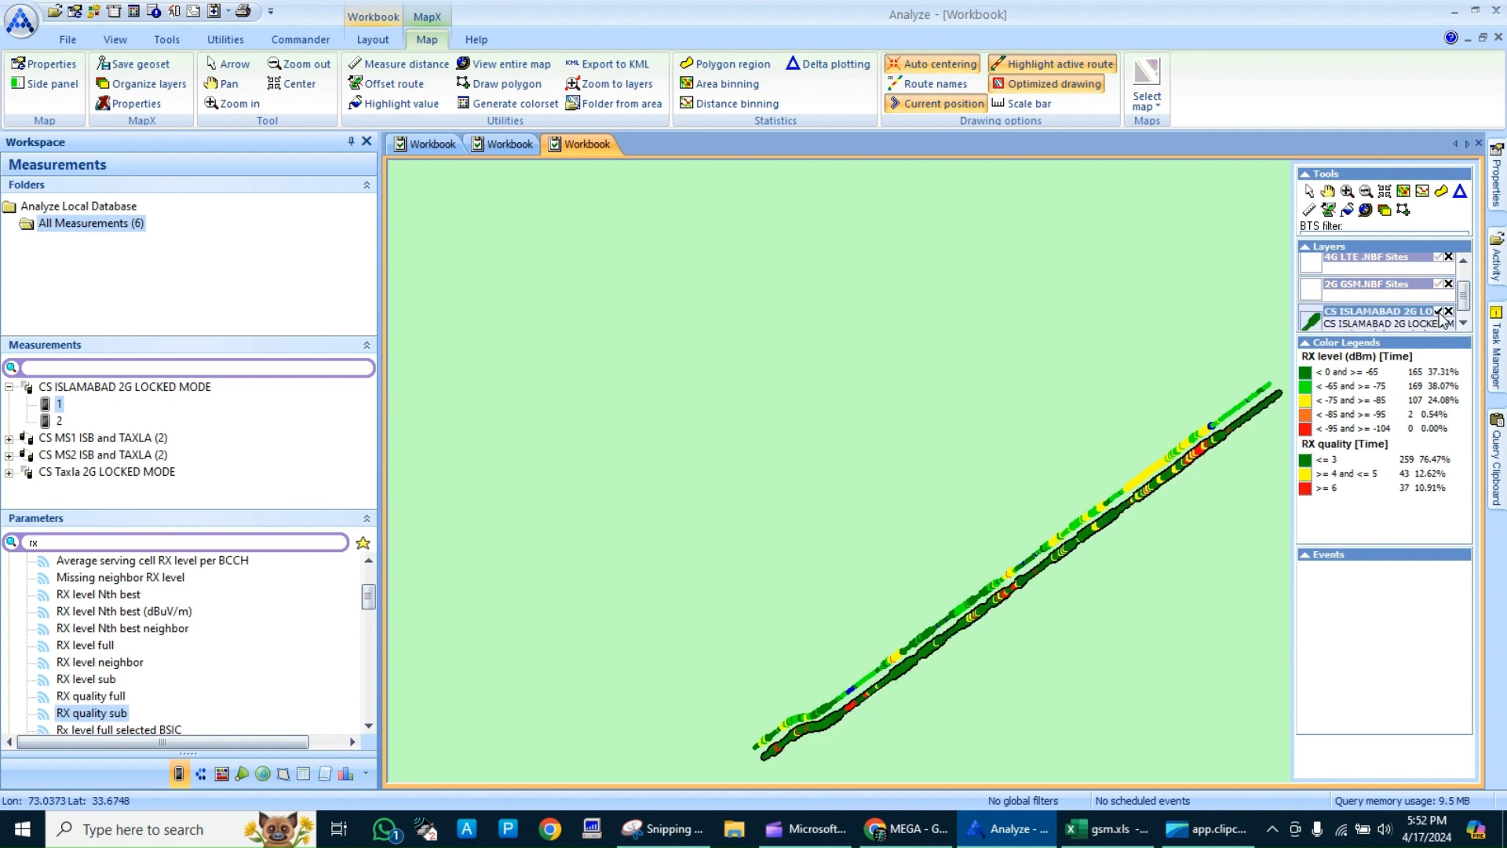
left_click(1438, 311)
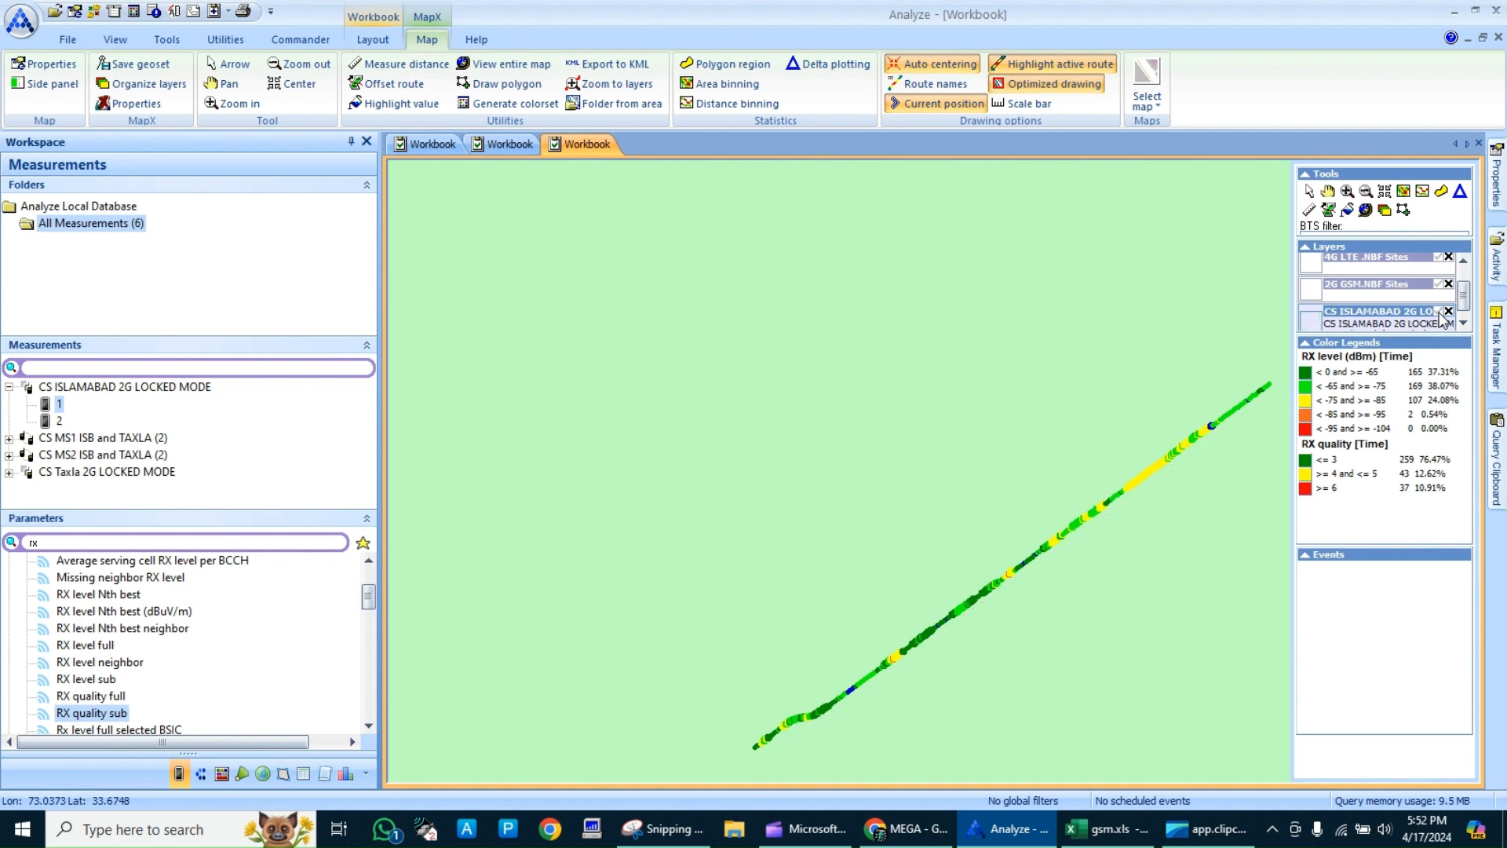
left_click(1438, 312)
left_click(1439, 311)
left_click(1439, 312)
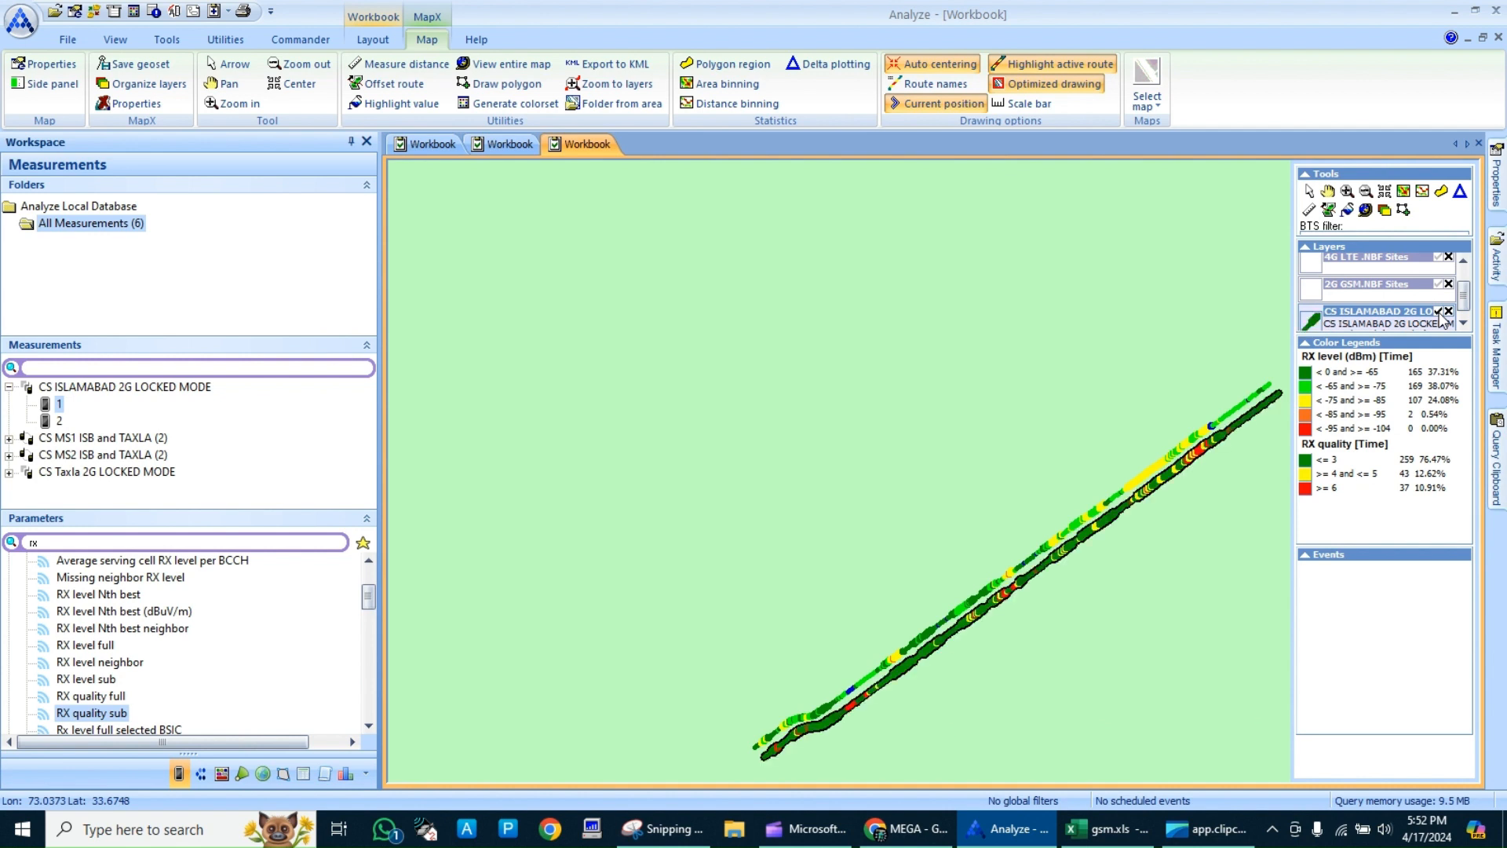
Hide the RX level sub layer so the map shows only the RX quality sub route
left_click(1462, 263)
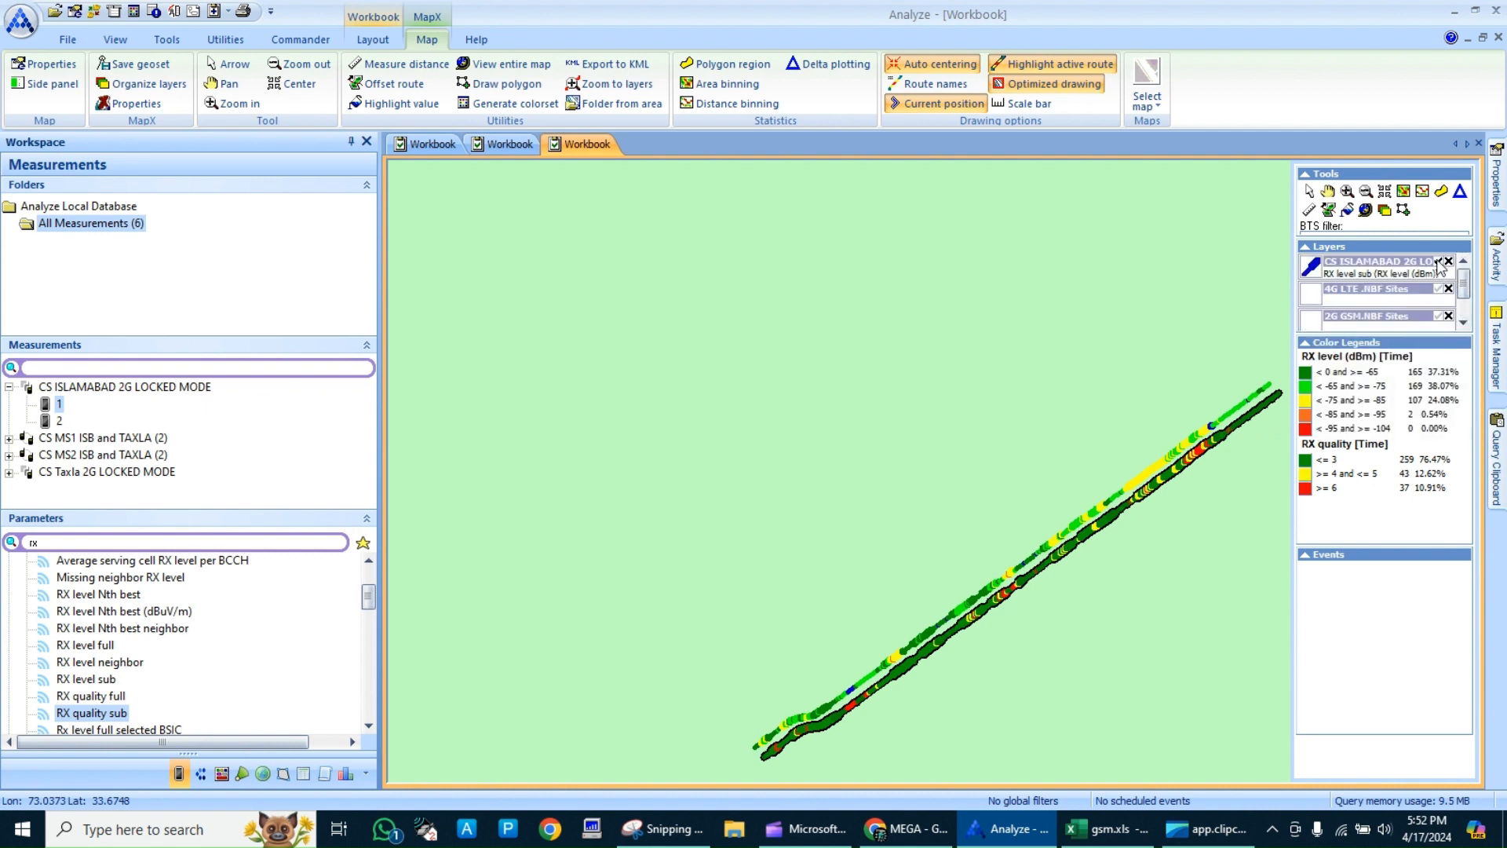
left_click(1438, 262)
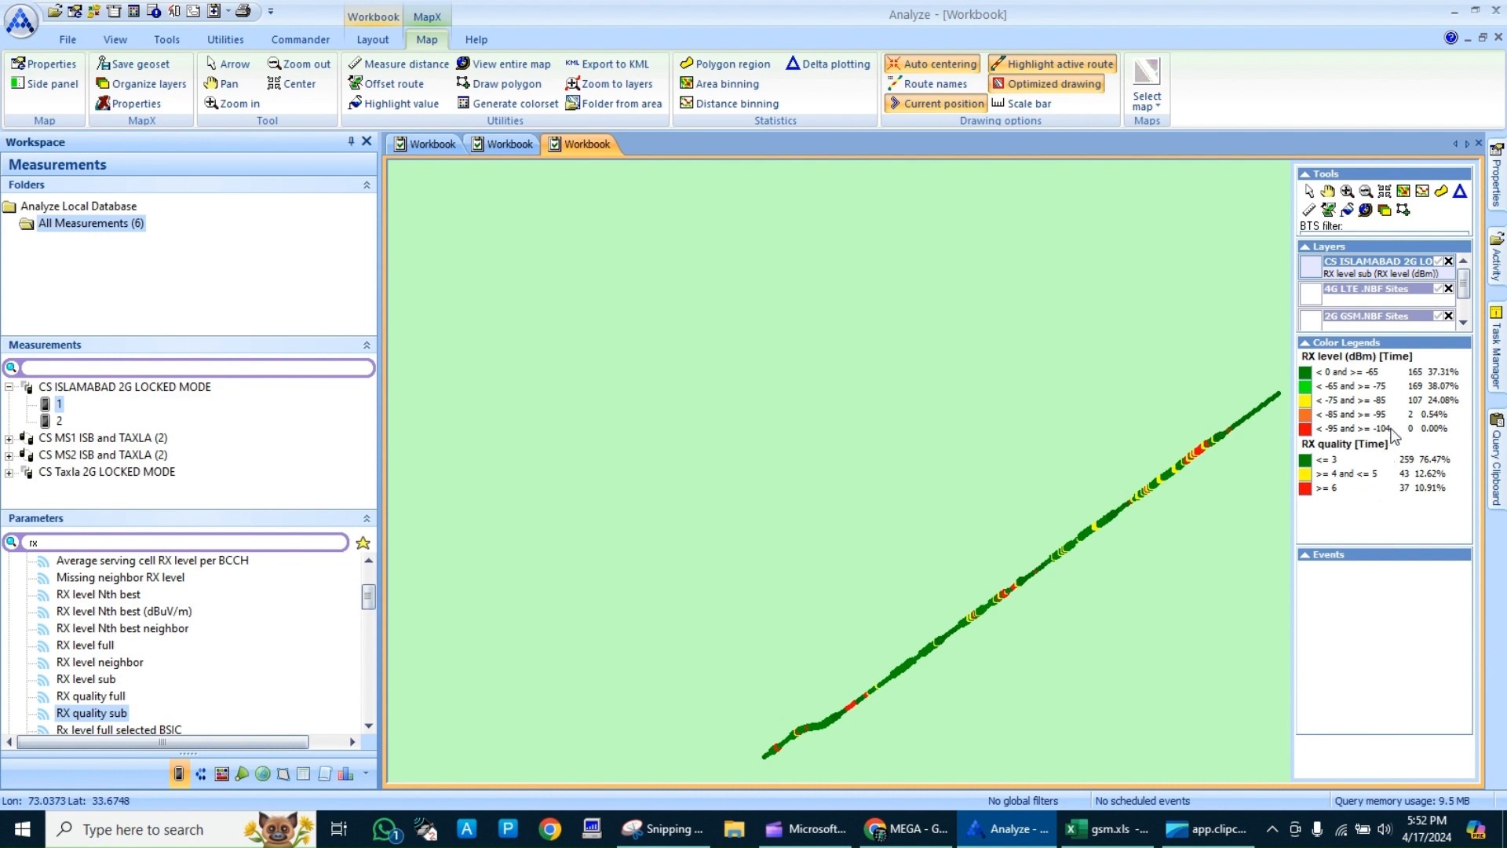
right_click(1371, 367)
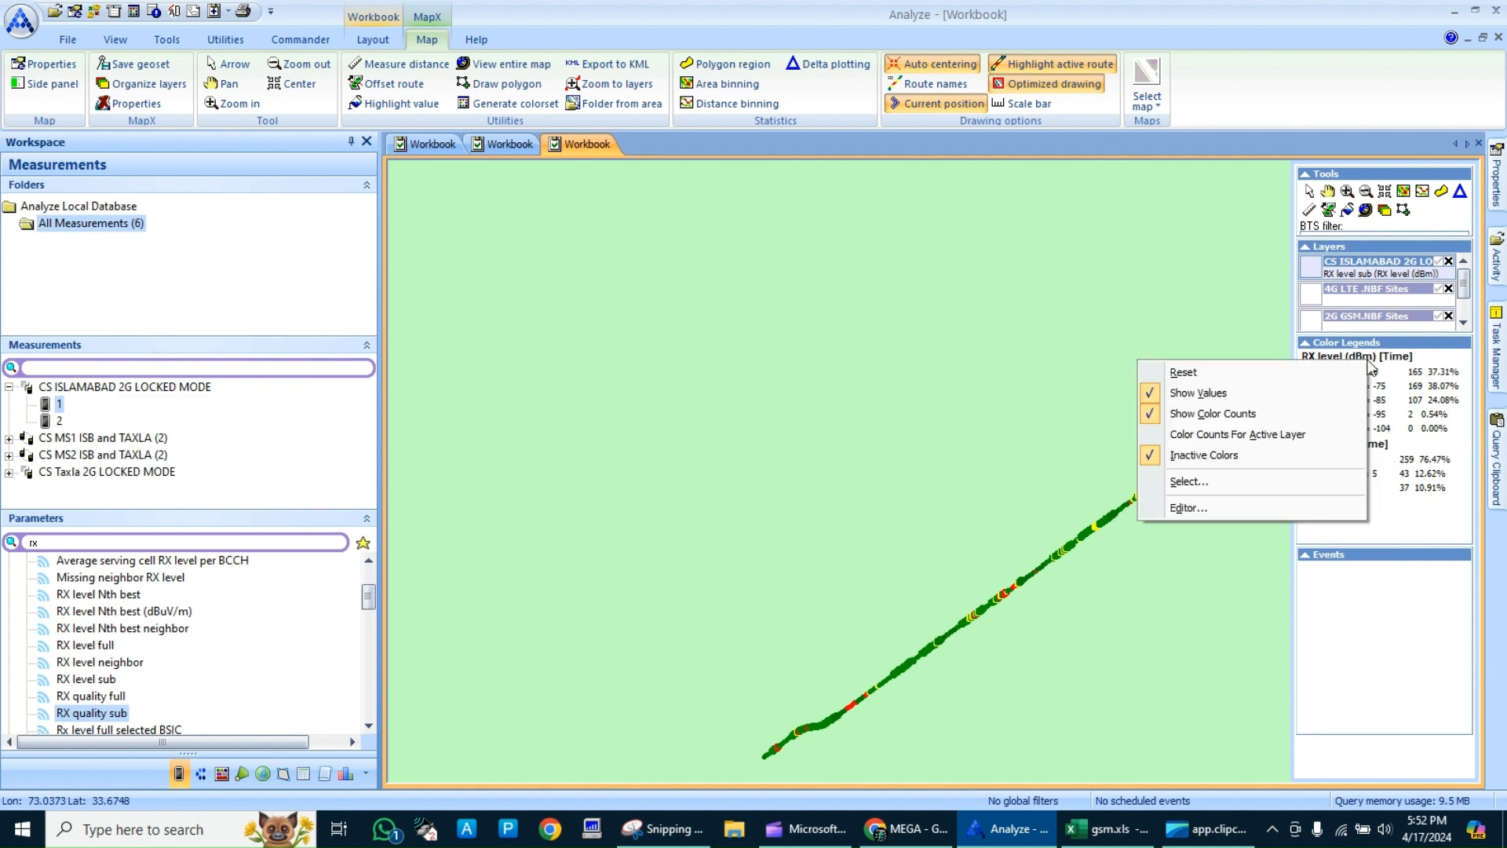
left_click(1399, 466)
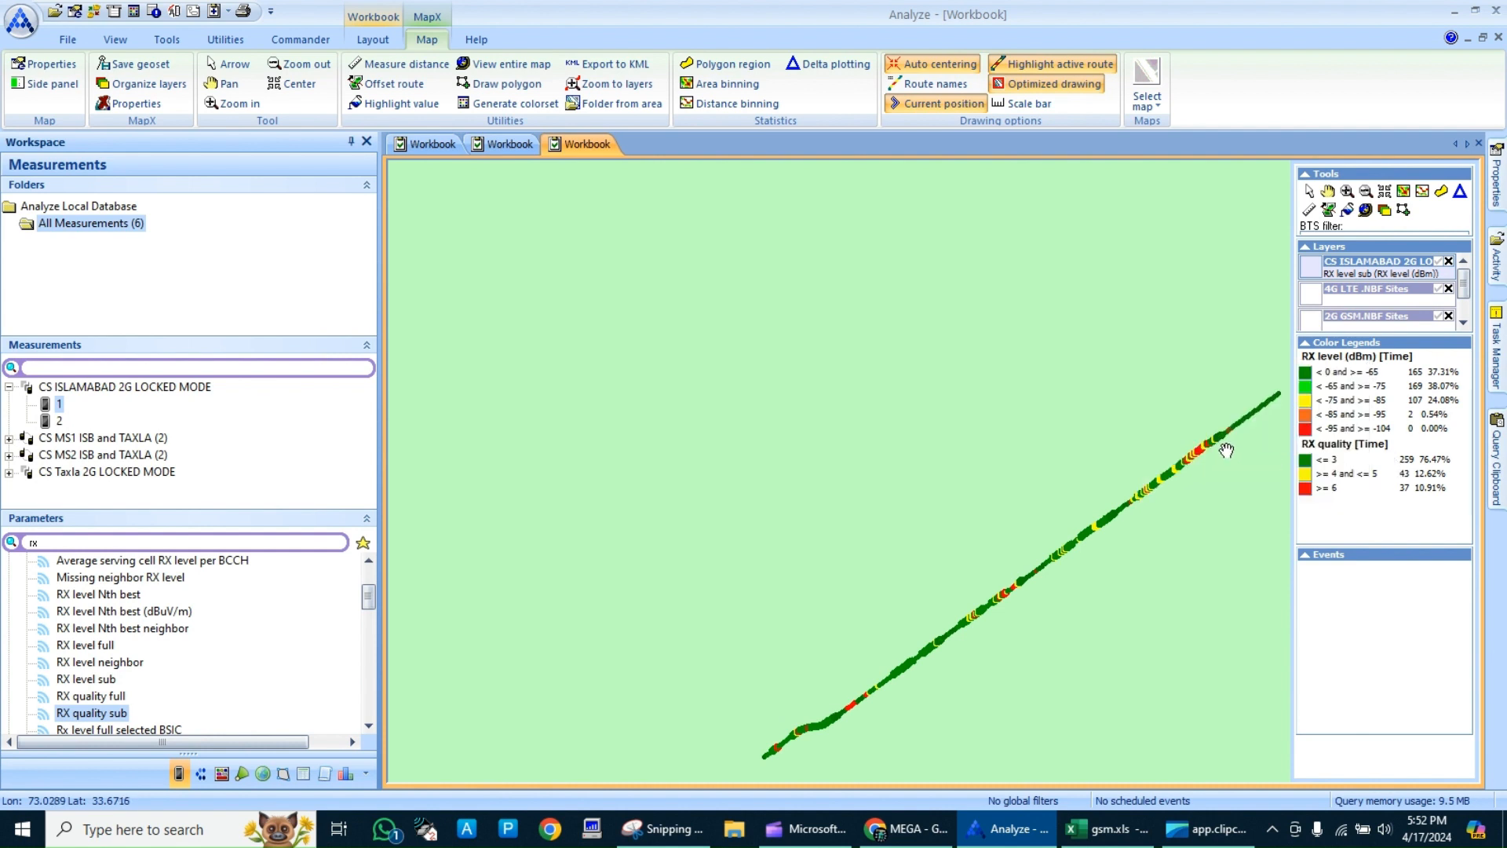
Frame the whole RX quality sub route on the map close beside its color legend
left_click(1365, 191)
left_click(1189, 495)
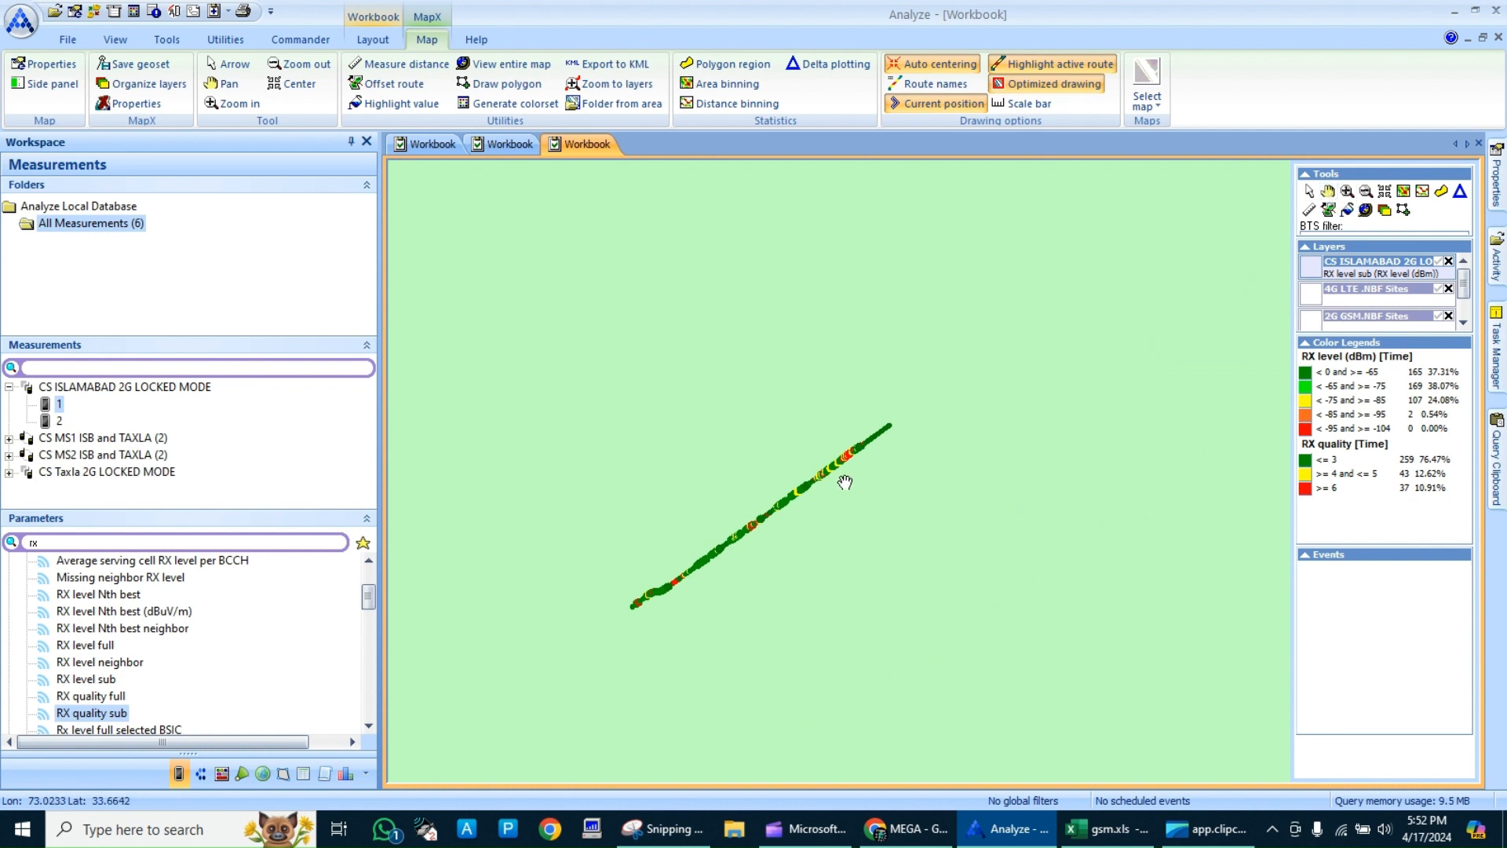
left_click_drag(845, 482, 1203, 543)
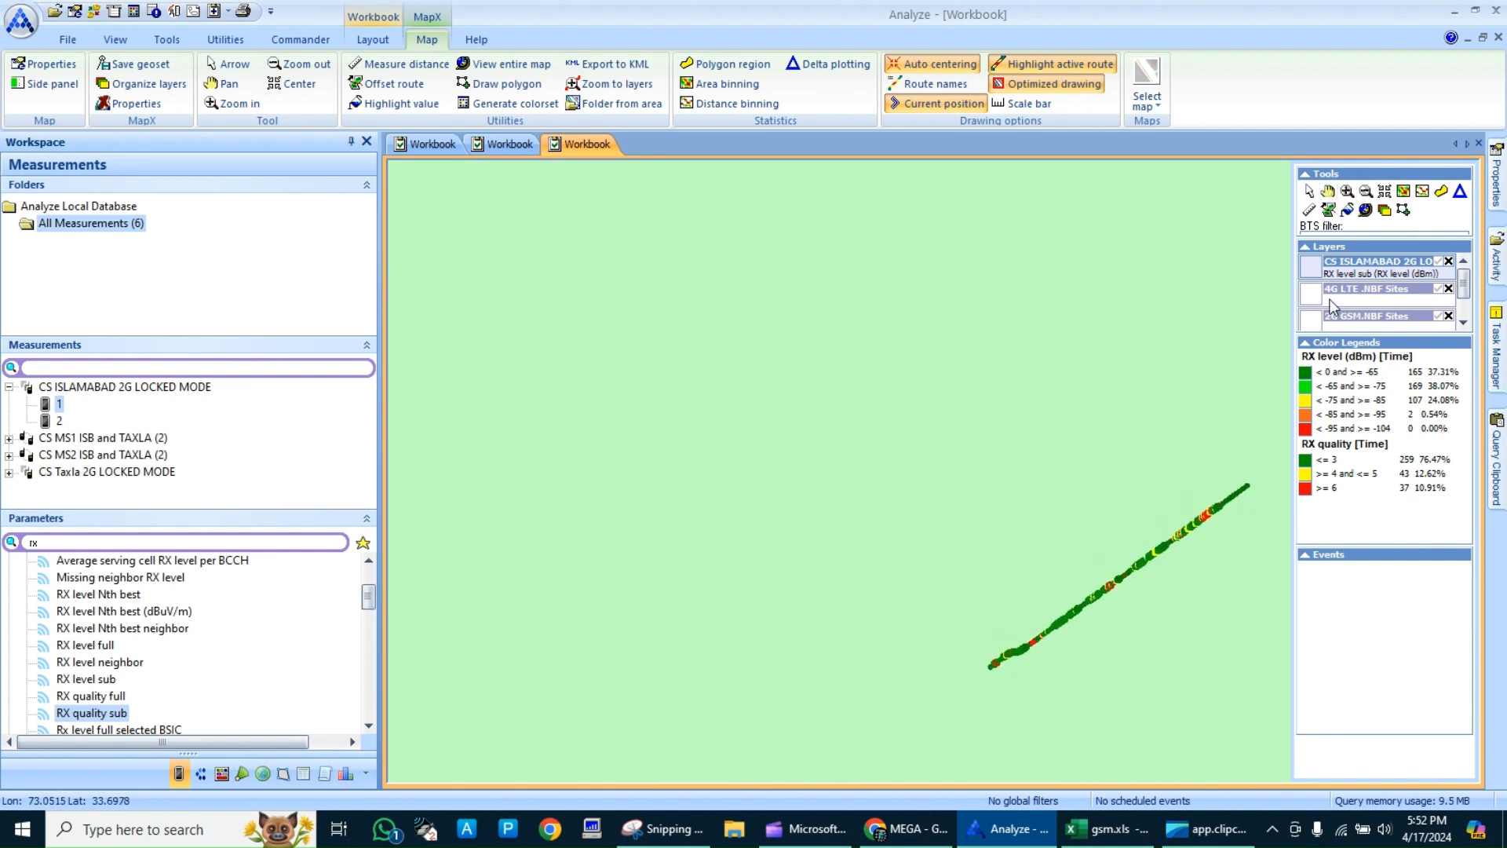
left_click(1347, 190)
right_click(1079, 643)
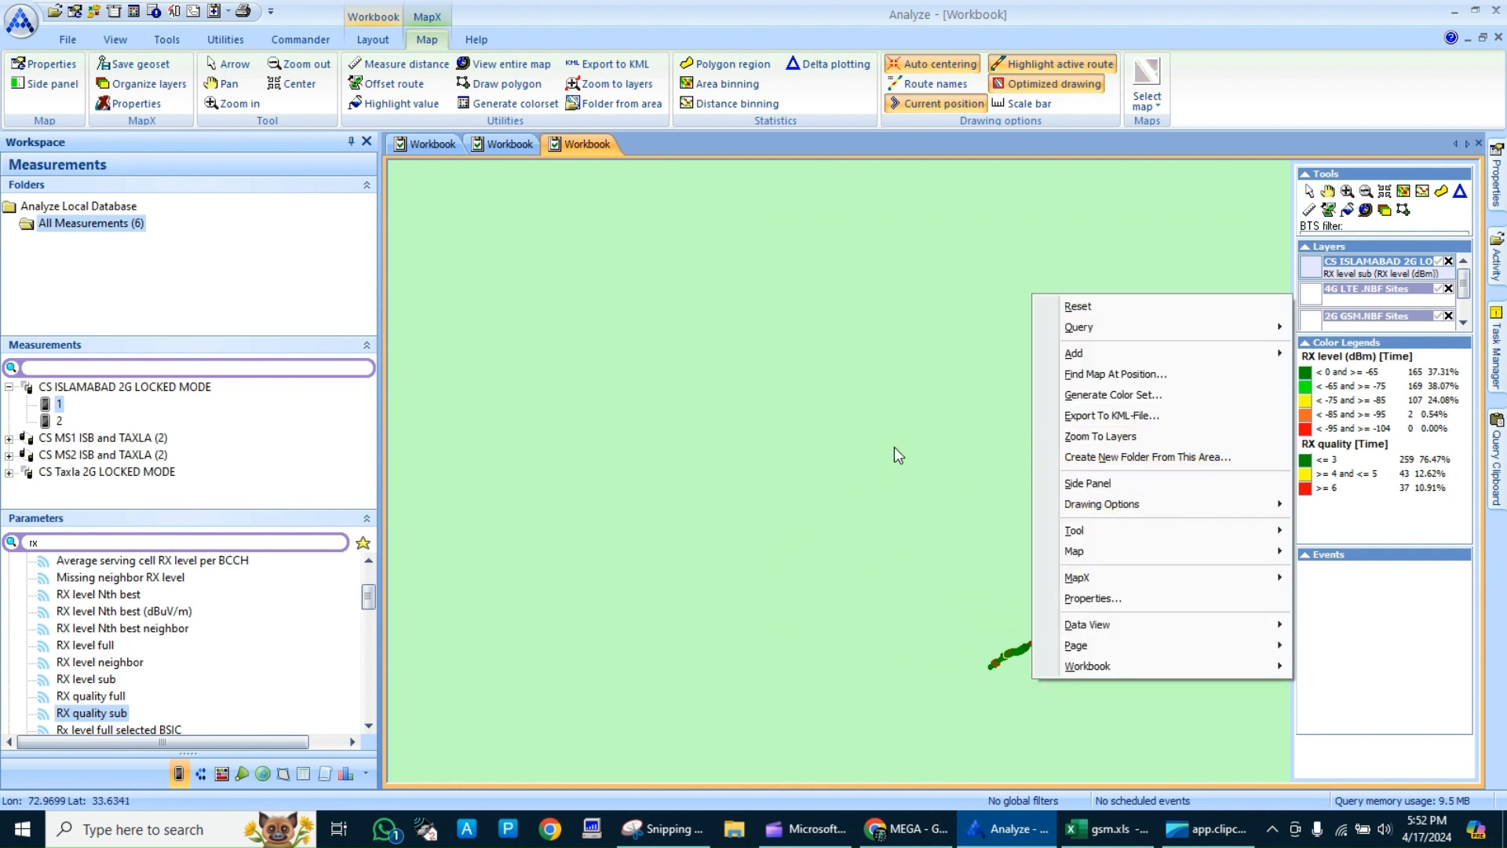
left_click(1327, 193)
left_click(1345, 193)
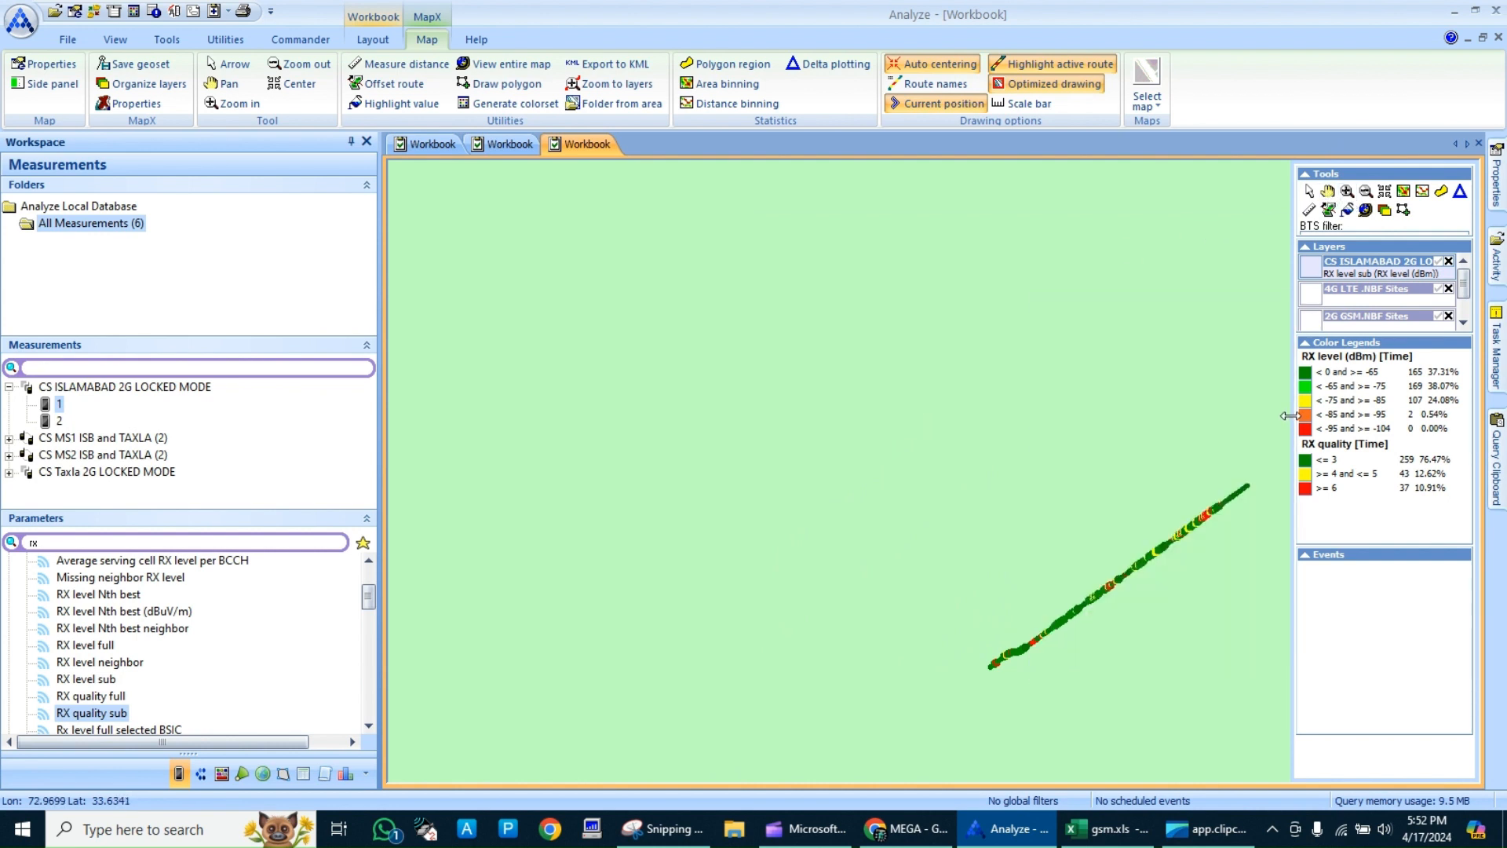
left_click_drag(1269, 471, 908, 758)
left_click(1327, 192)
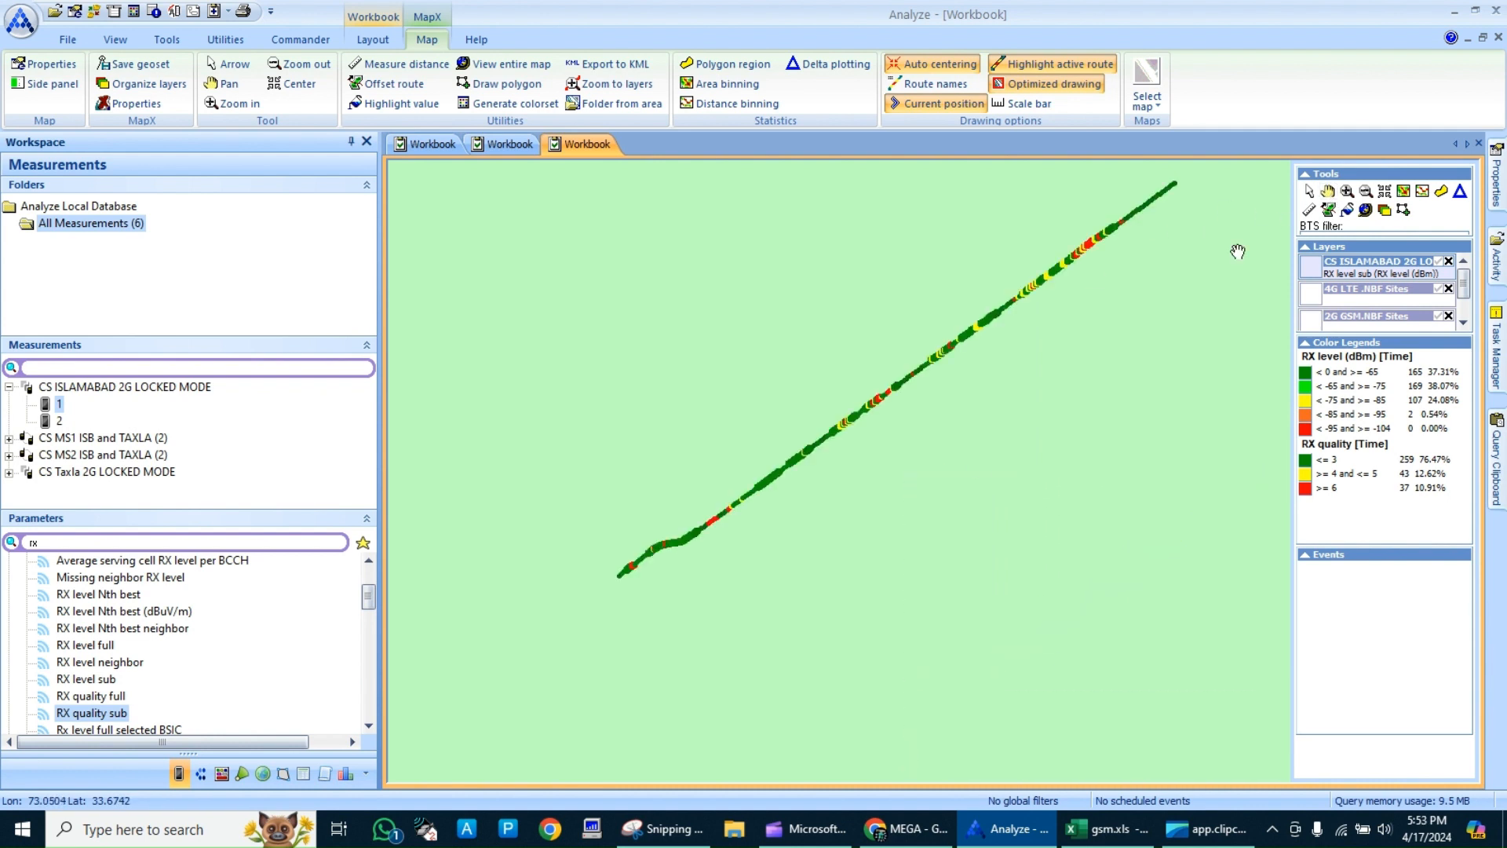
left_click_drag(1034, 281, 1127, 592)
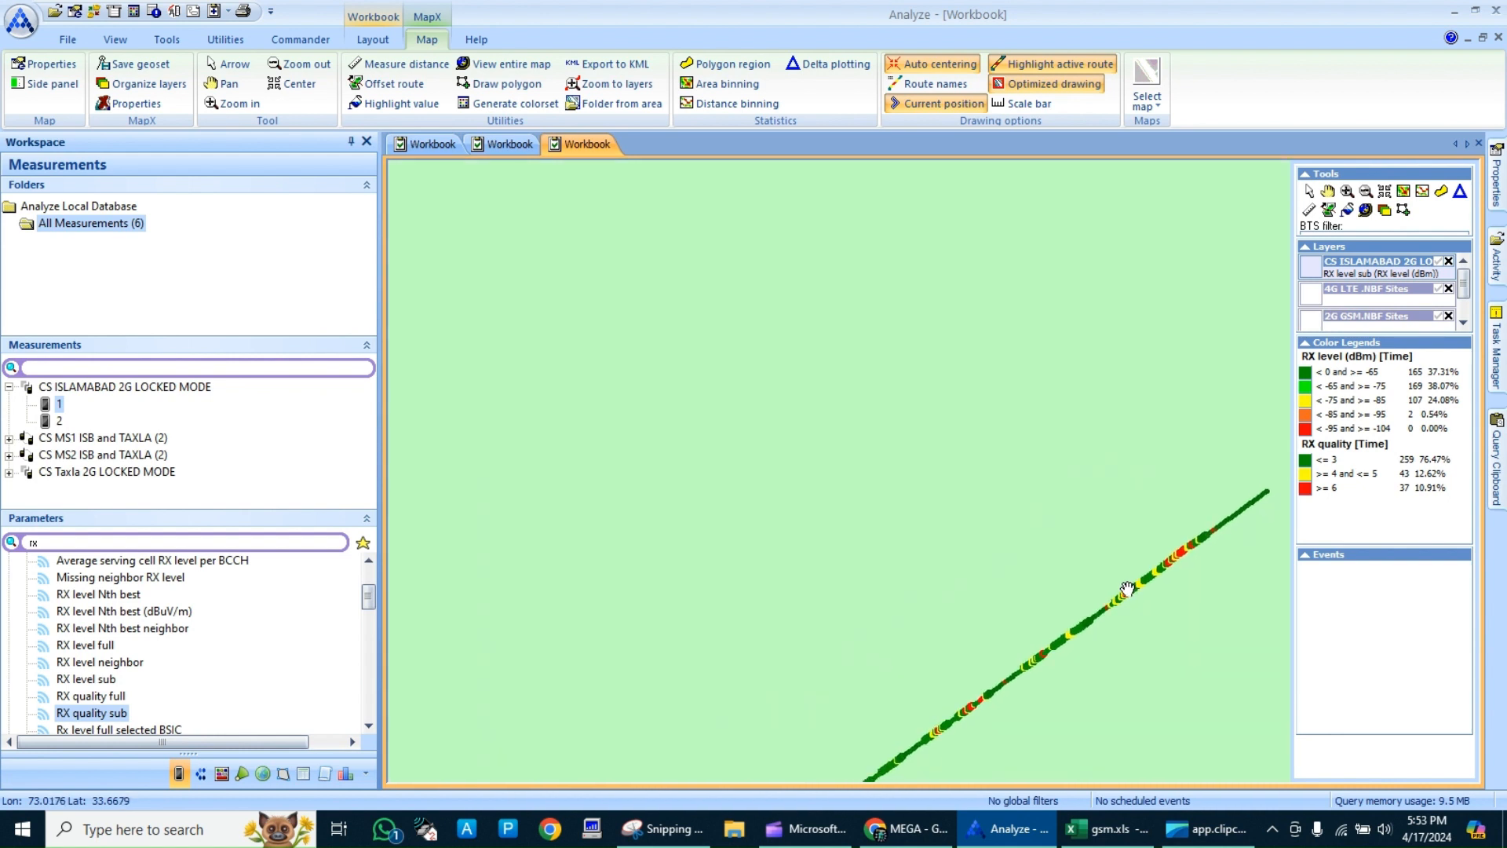
left_click(1366, 191)
left_click(1163, 542)
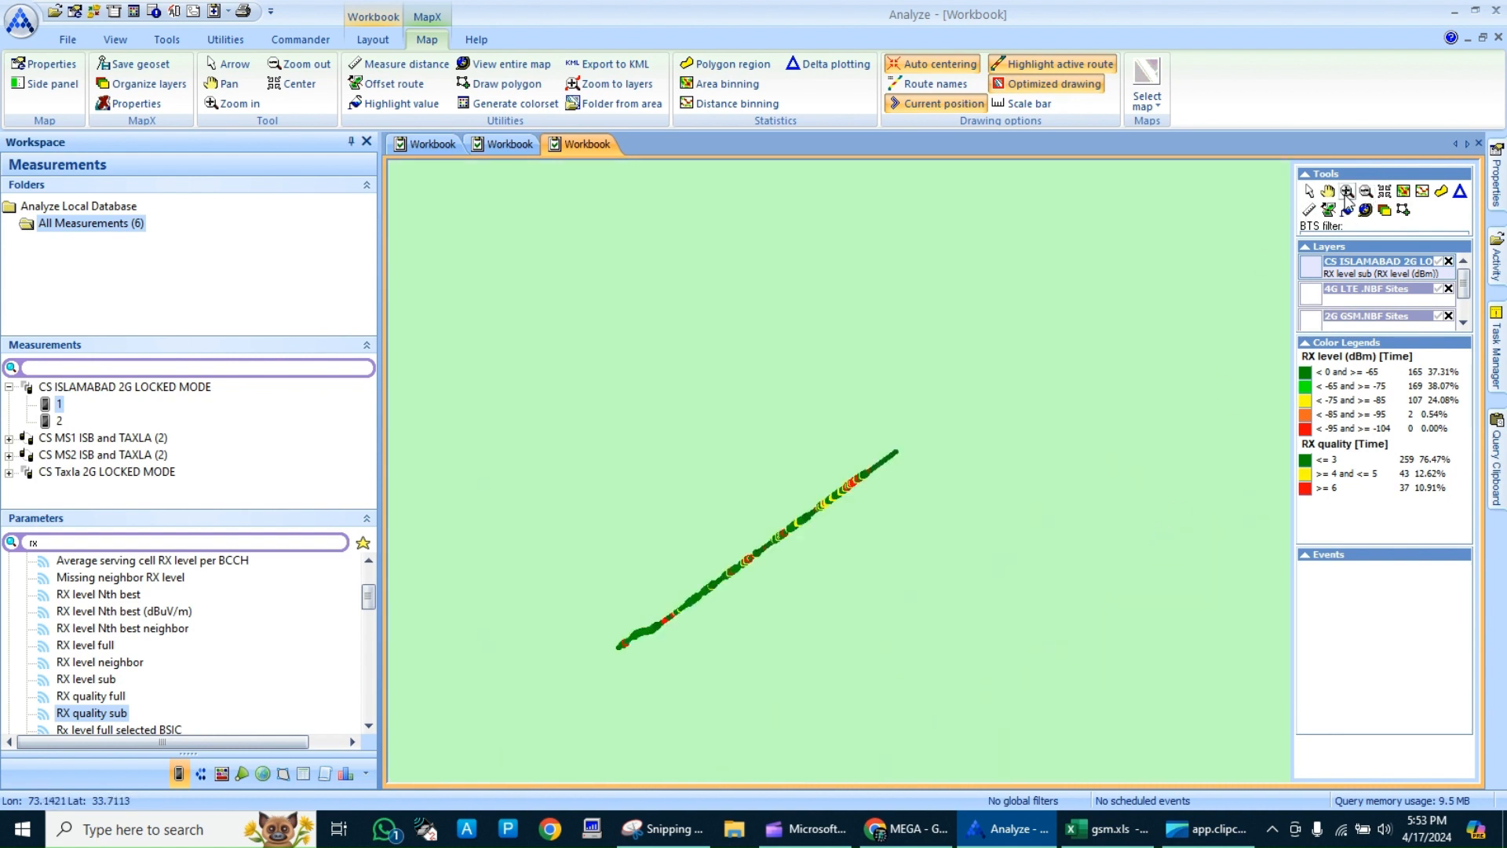
left_click_drag(1094, 326, 462, 768)
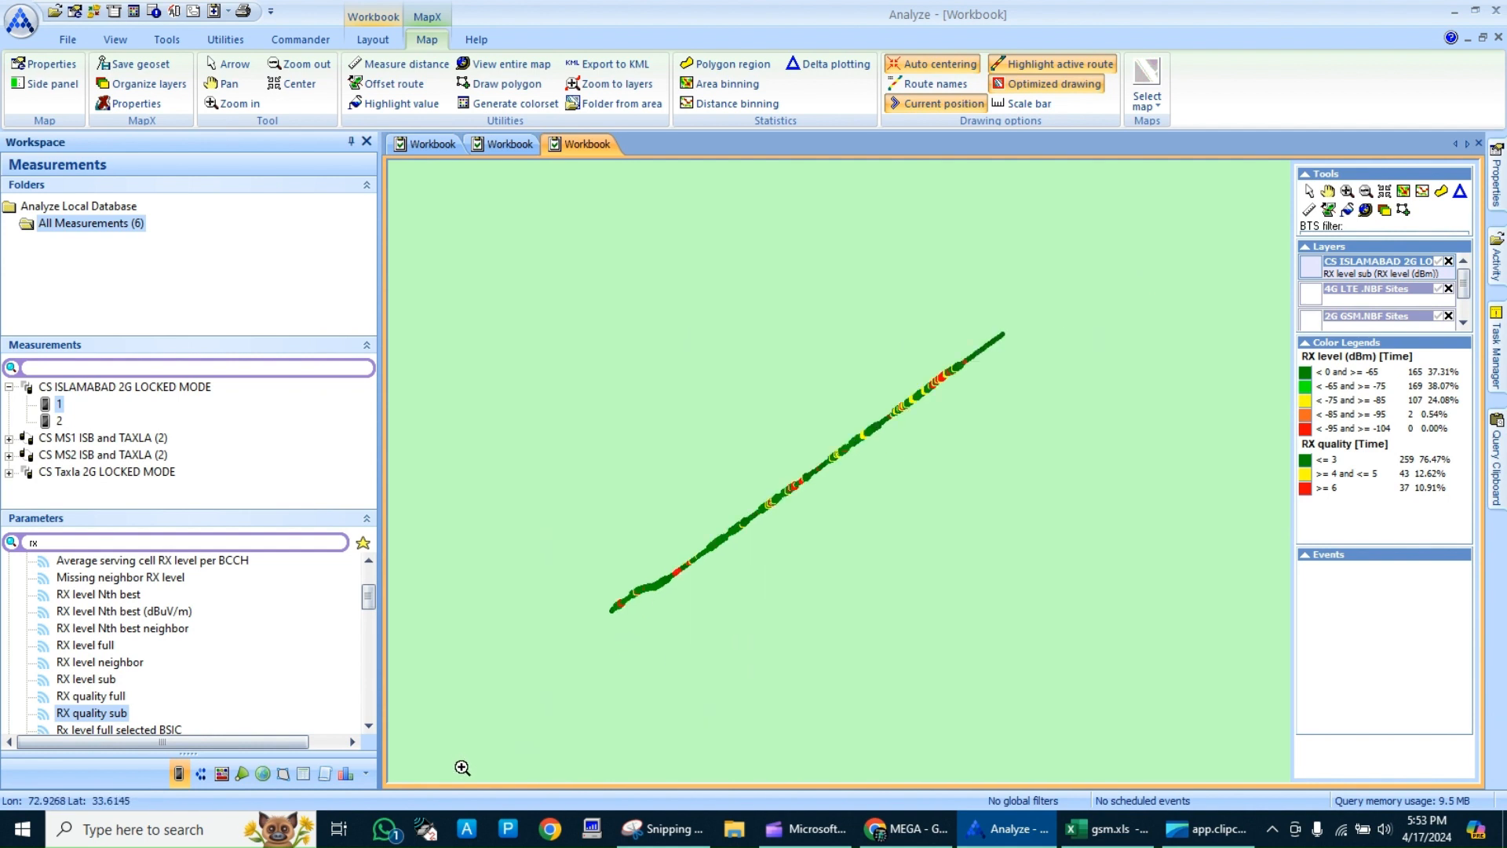
left_click(1327, 191)
left_click_drag(956, 376, 1227, 514)
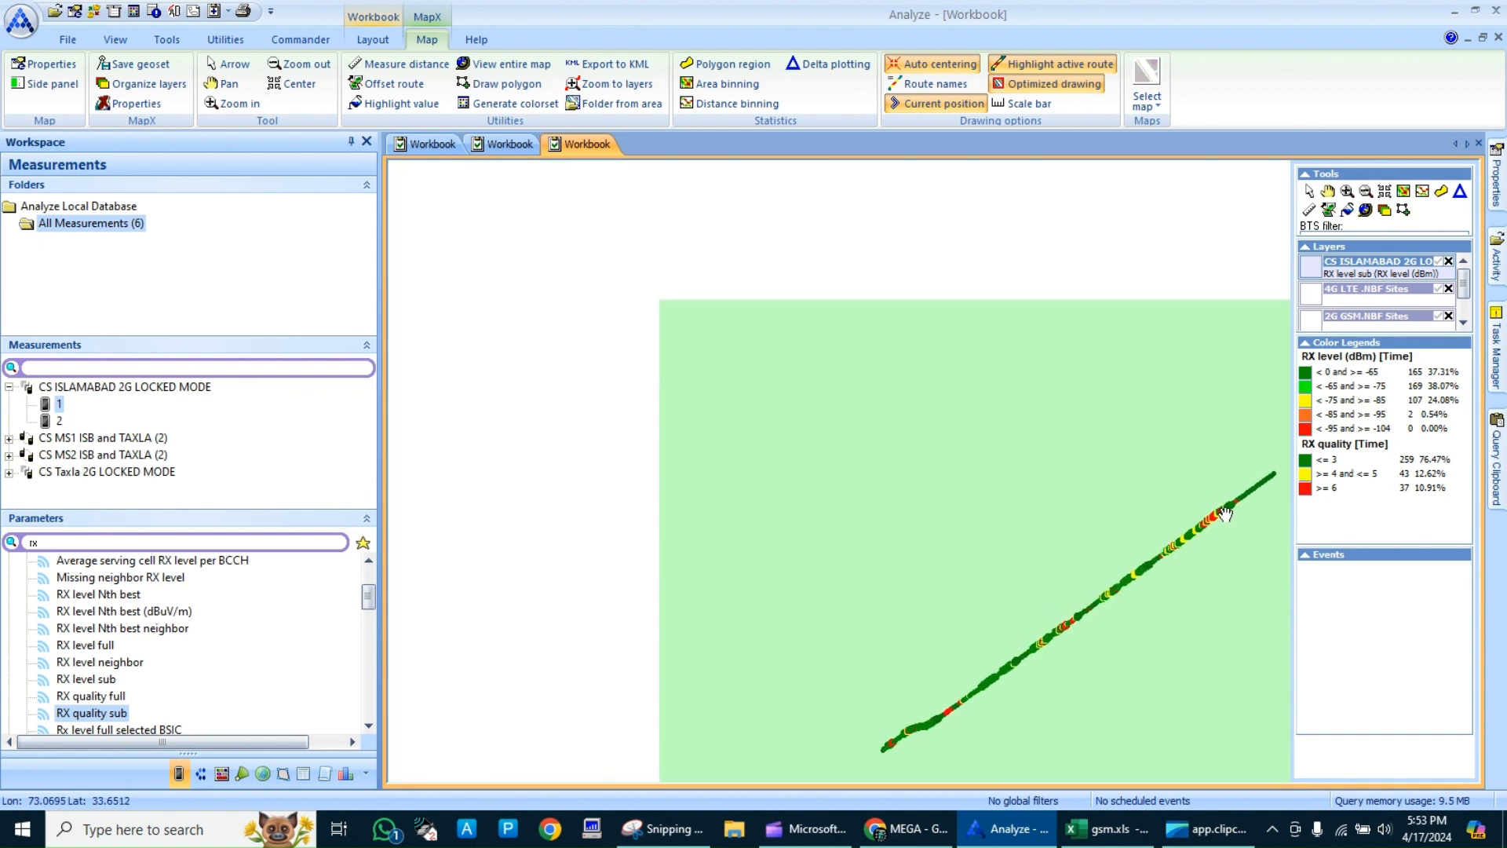
Try to capture the RX quality sub route together with its color legend in Snipping Tool
left_click(661, 829)
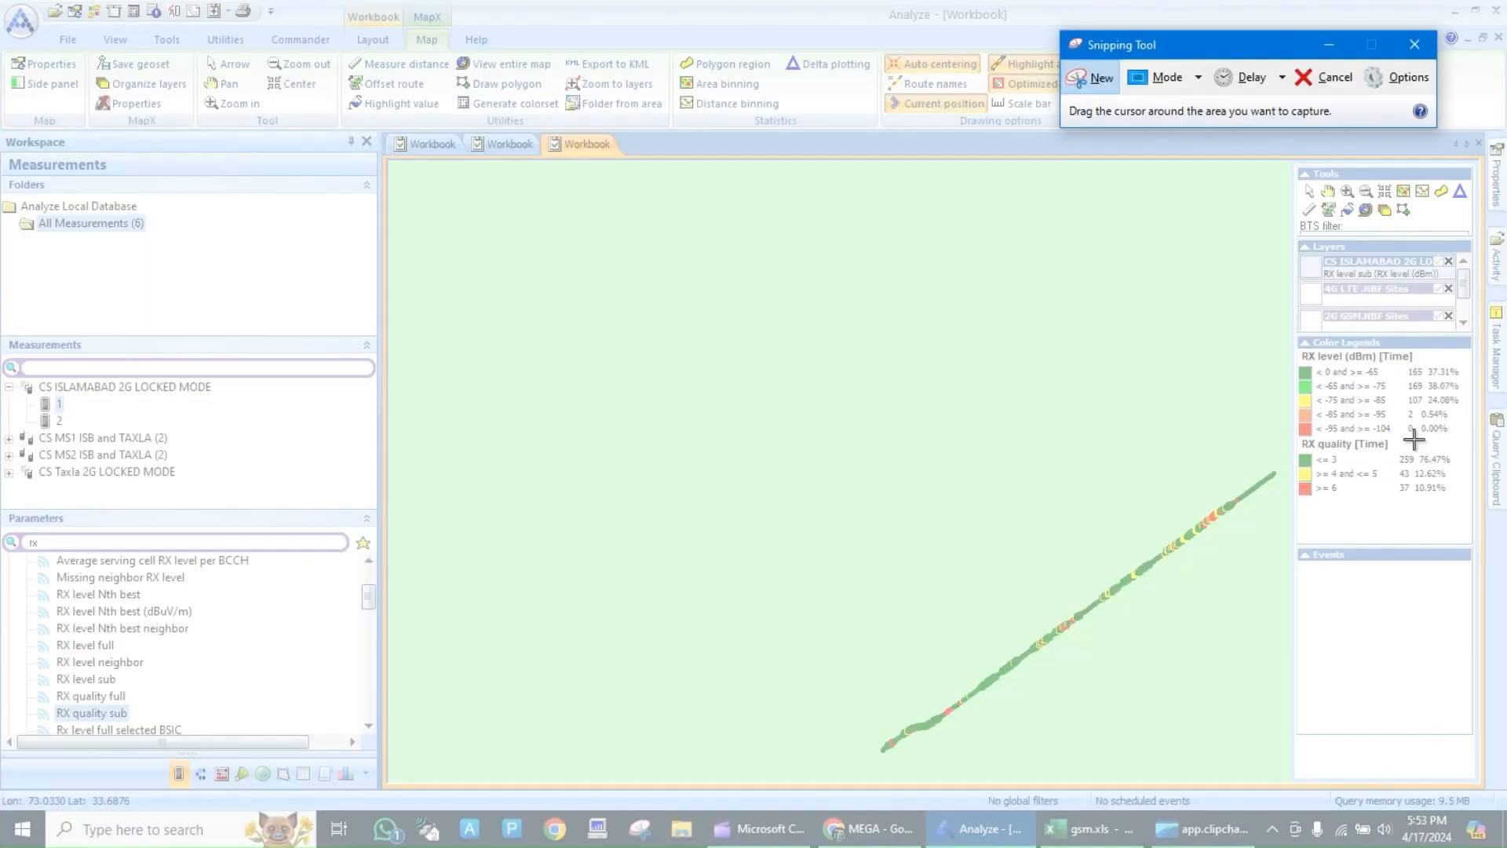
left_click_drag(1469, 434, 846, 781)
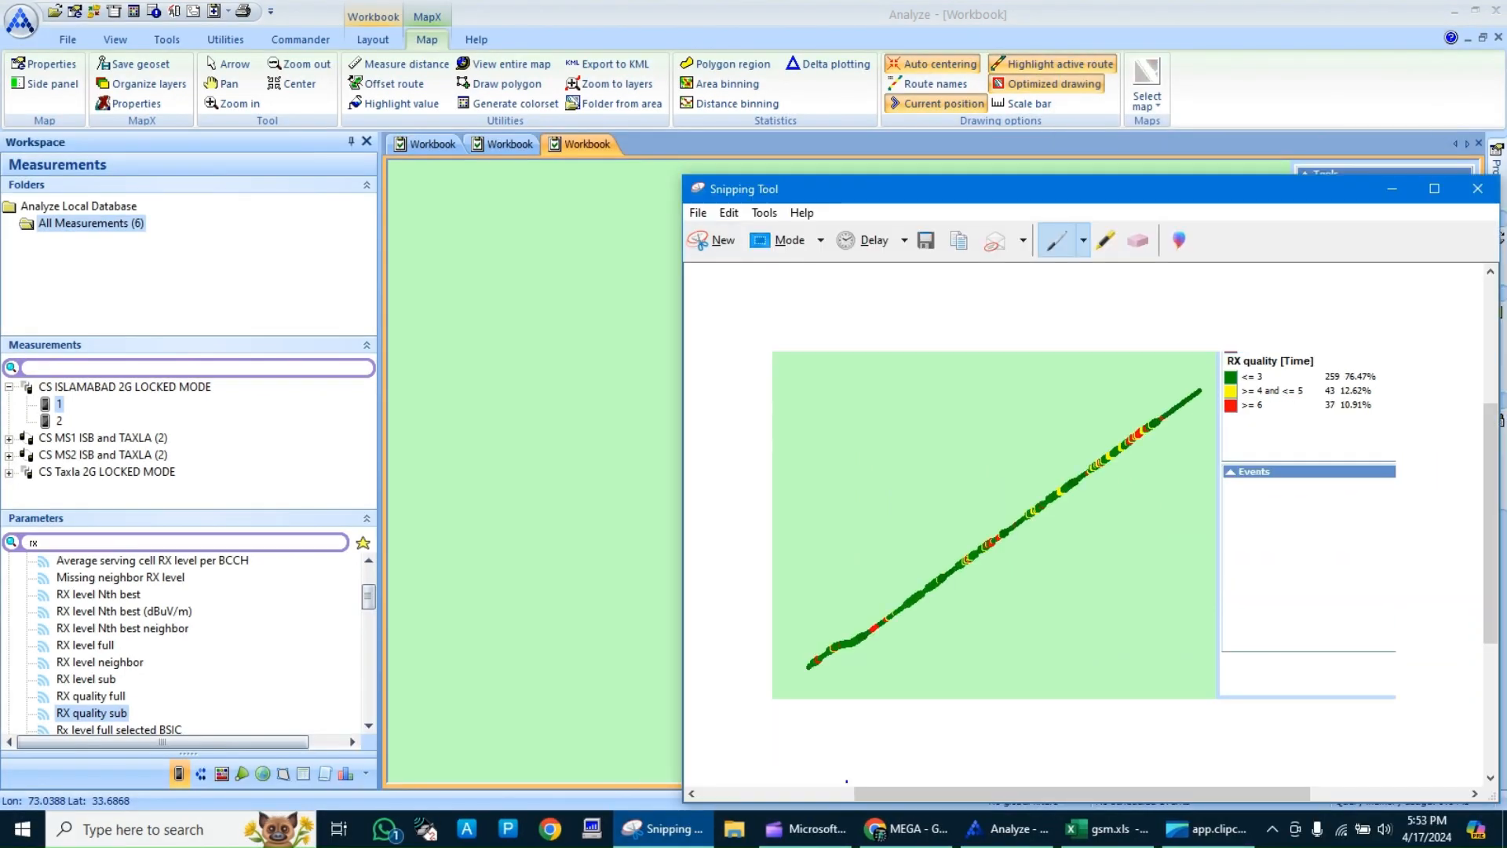
key("alt+Tab")
key("alt+Tab")
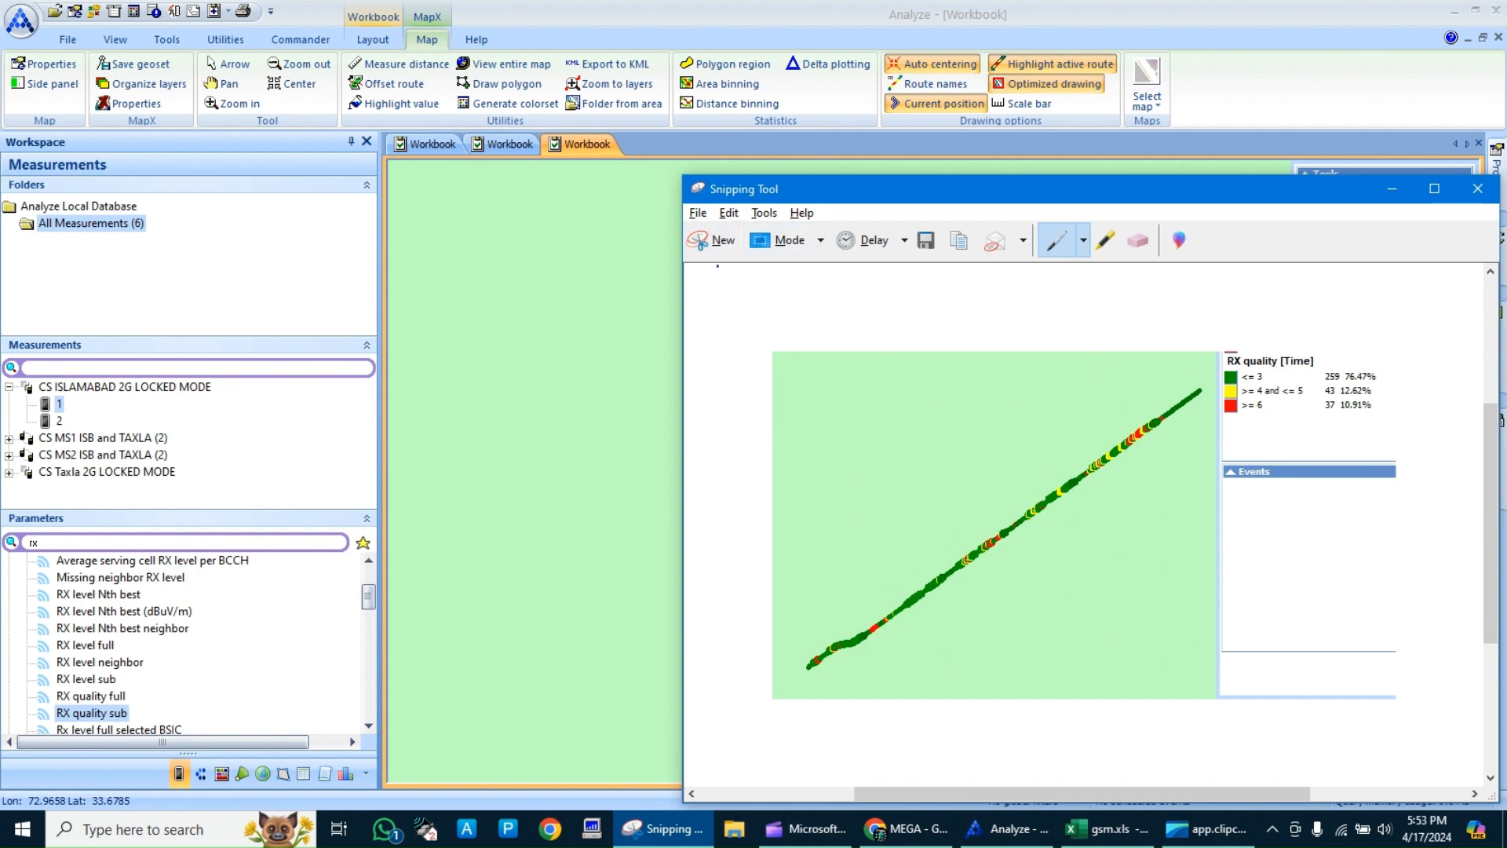
Take a new snip of the RX quality sub route with only its own legend and save it as RX QUA in Reports\SANPS
left_click(711, 243)
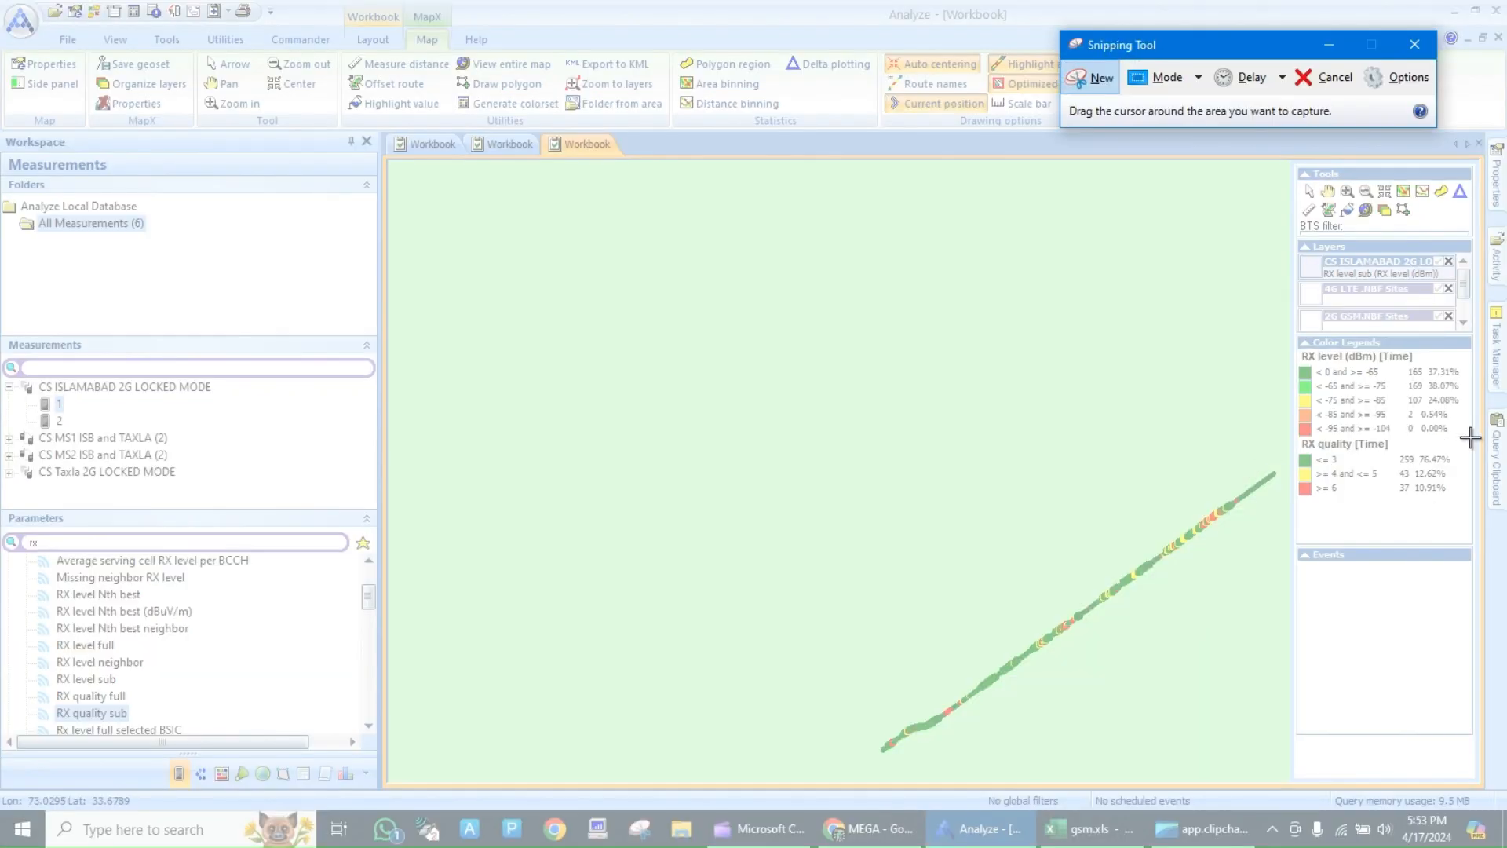
left_click_drag(1470, 438, 858, 784)
key("ctrl+s")
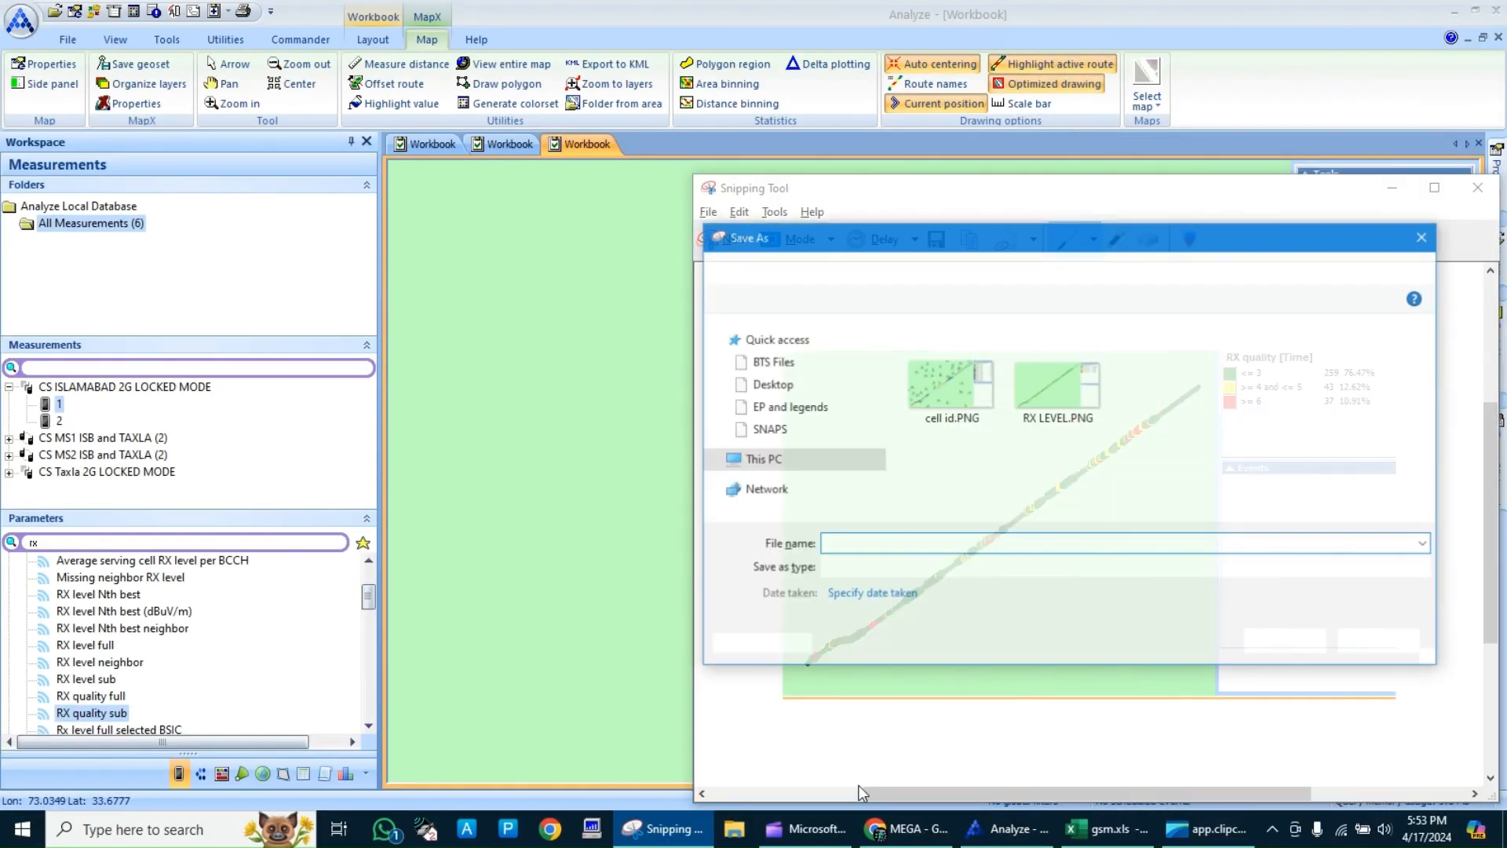
type("rx ")
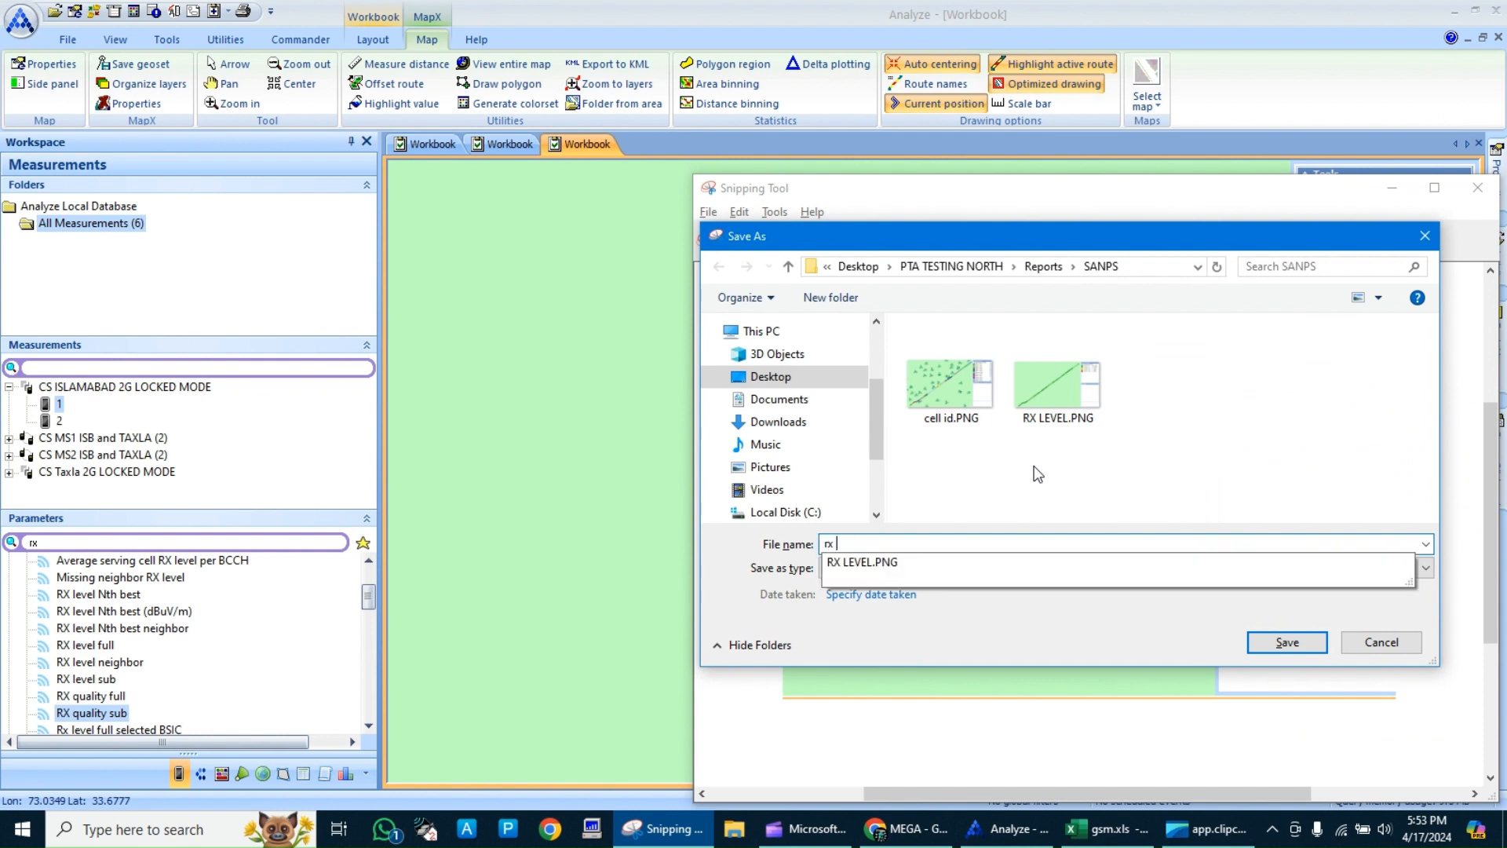
type("ual")
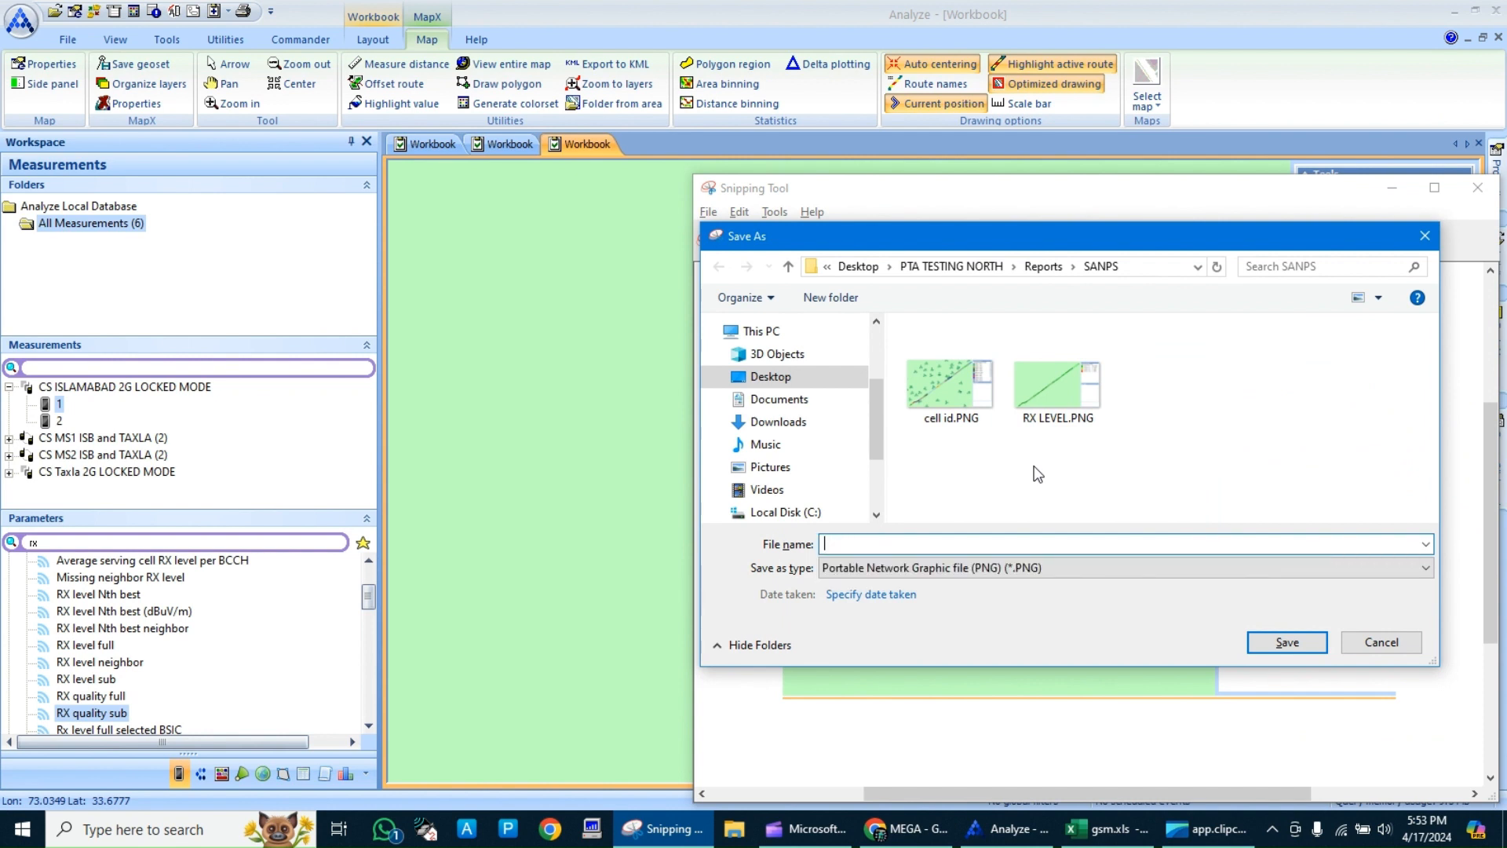
type("RX QUA")
key("Return")
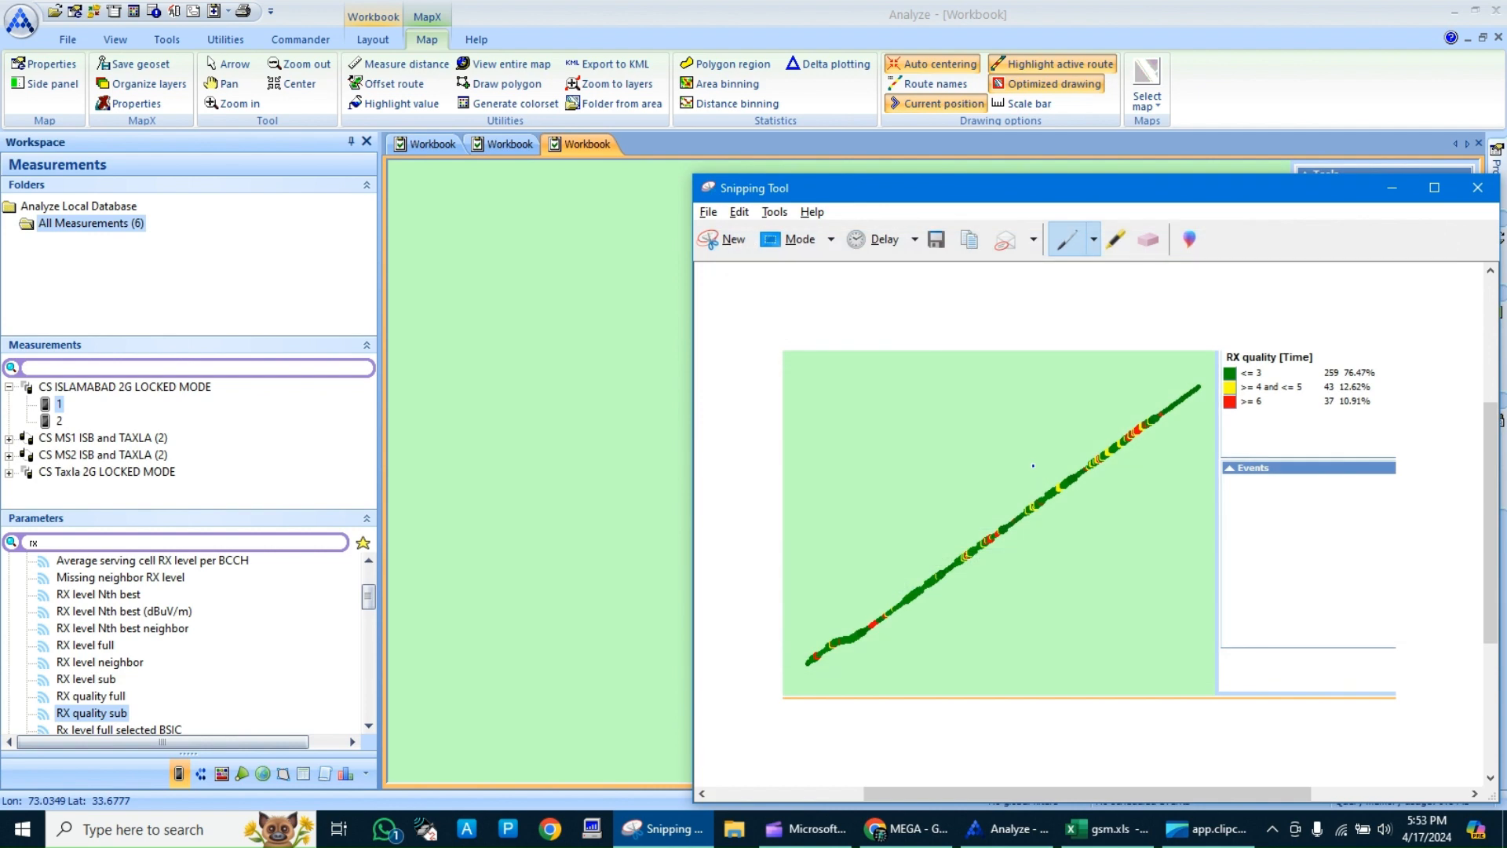
left_click(1396, 188)
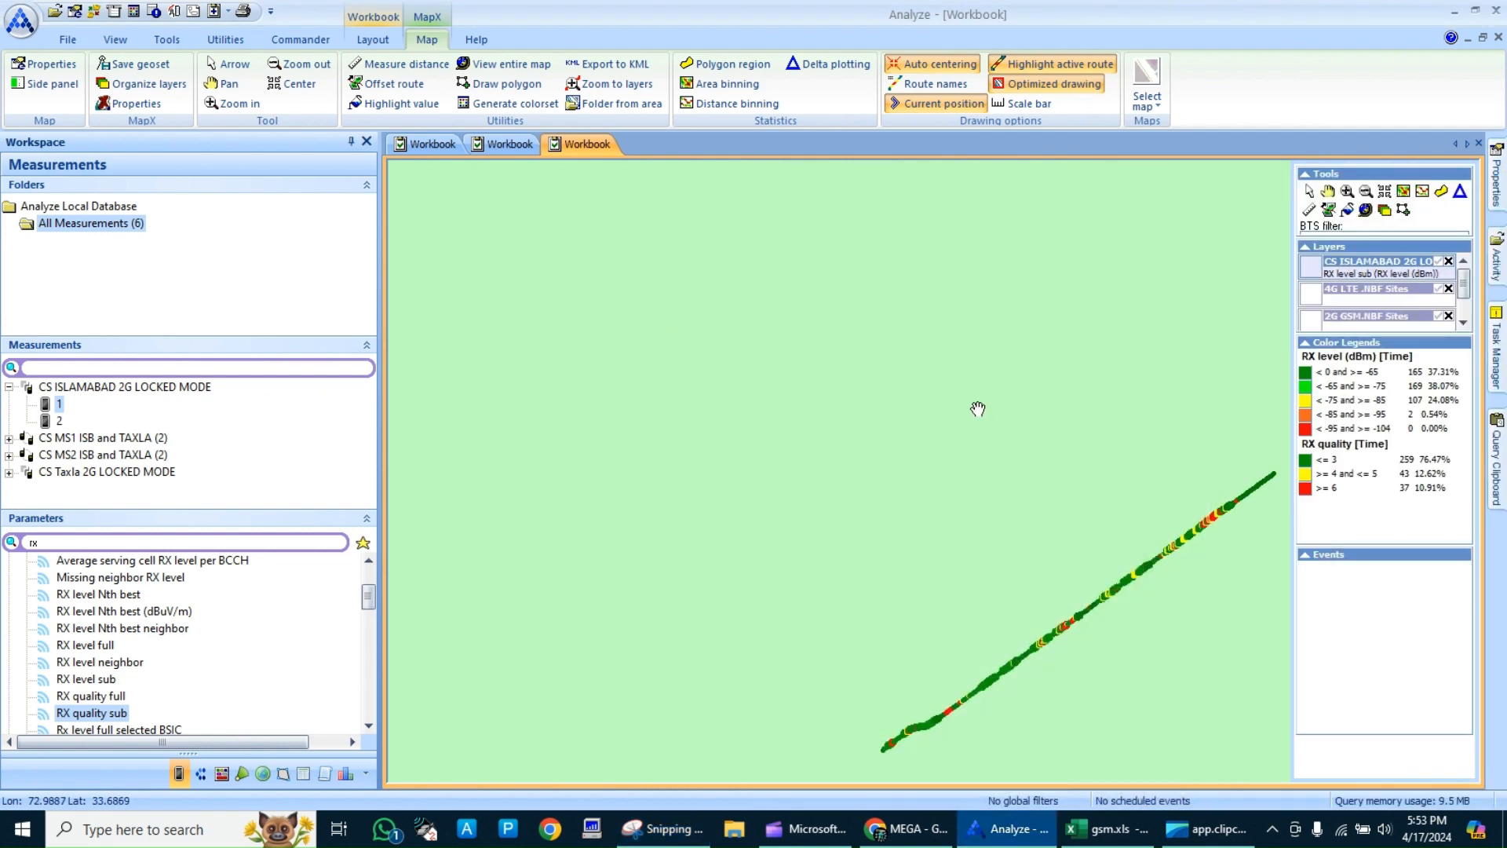
Close all three open workbooks
left_click(1479, 144)
left_click(1479, 143)
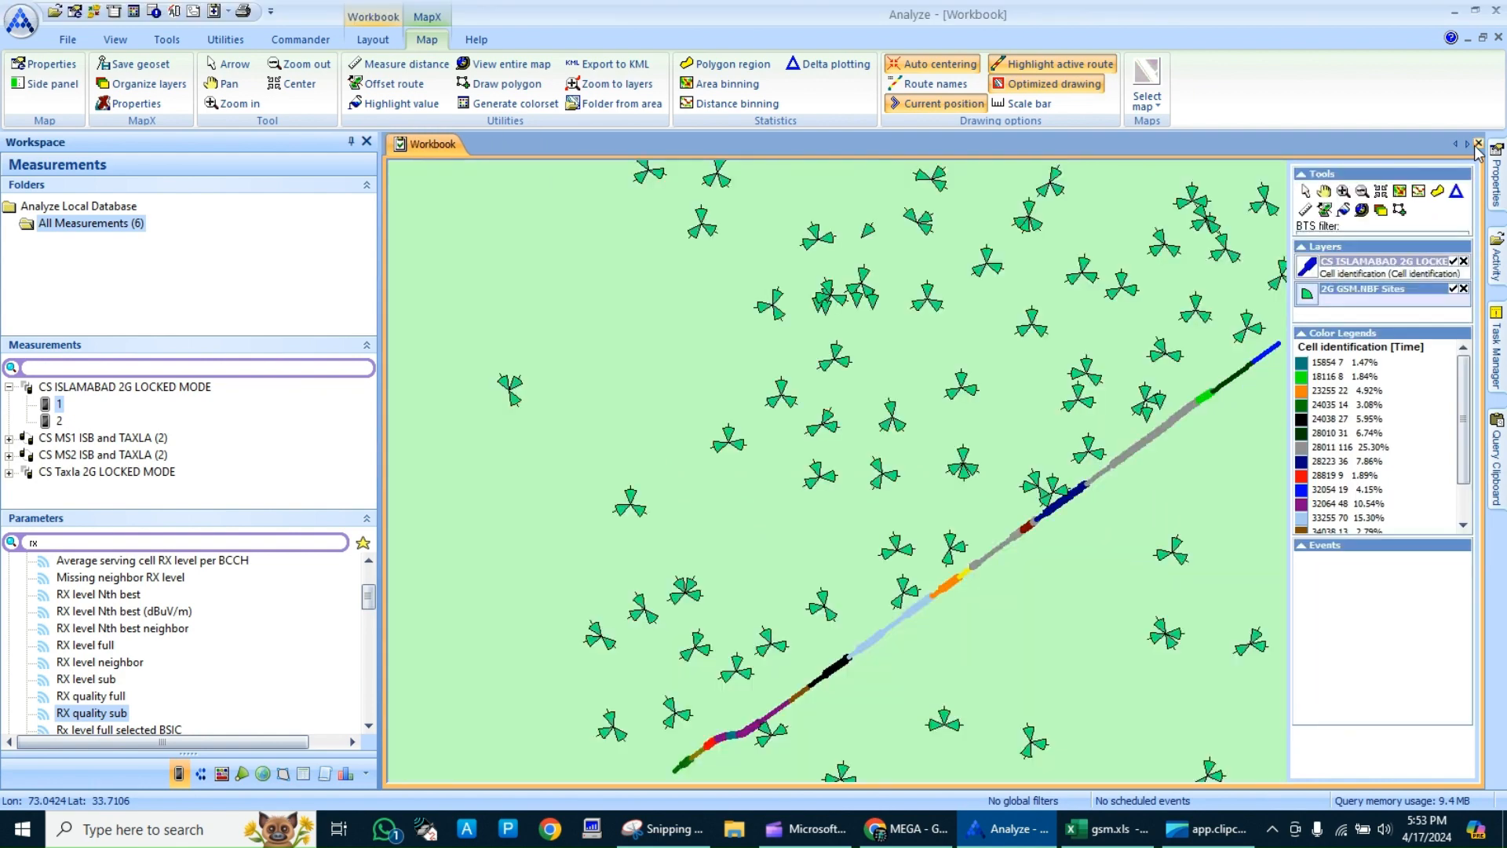
left_click(1479, 144)
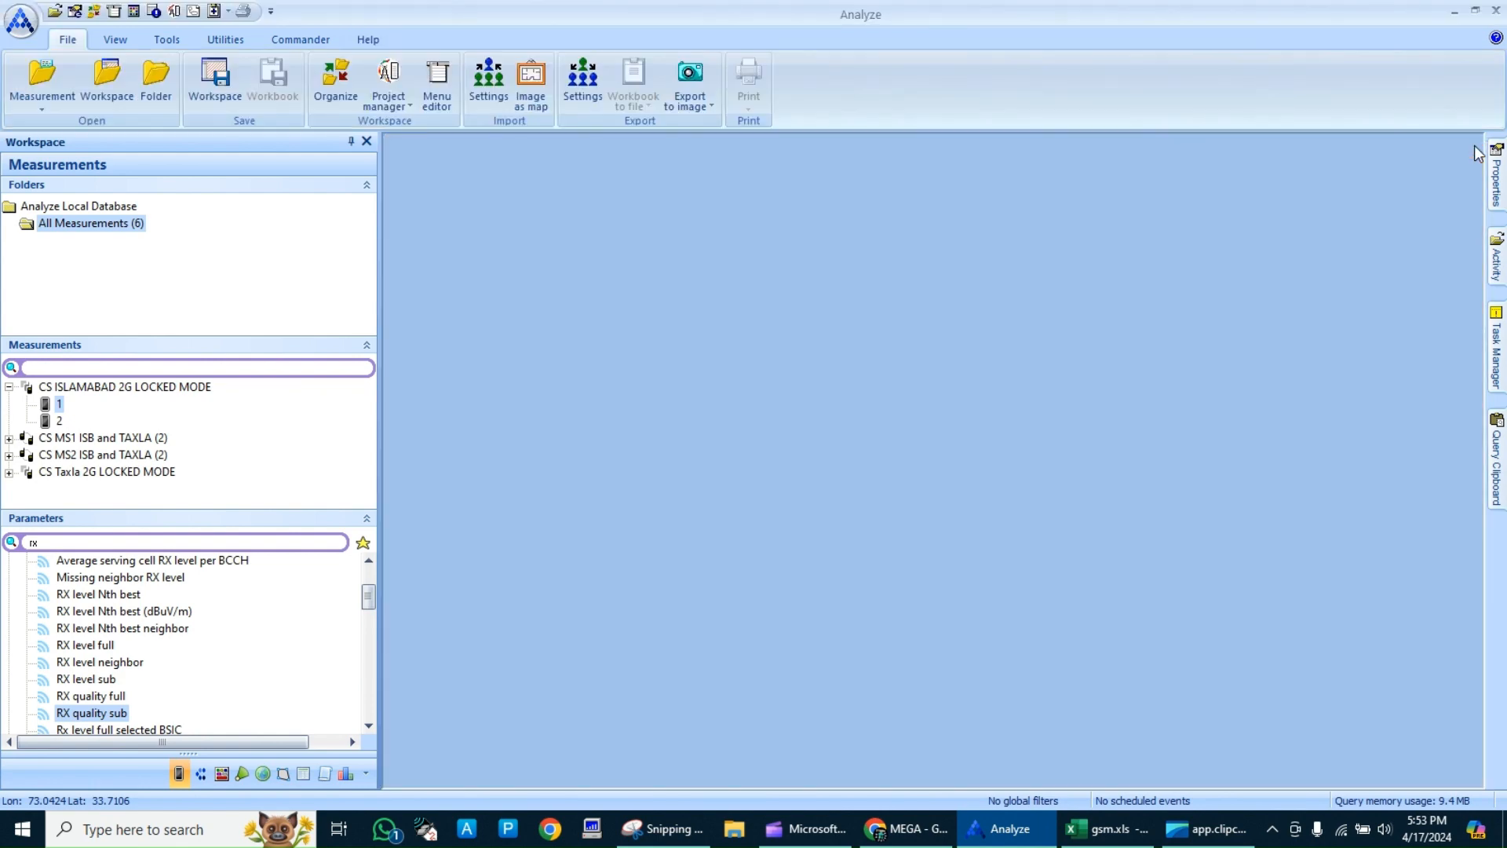
right_click(114, 716)
mouse_move(319, 522)
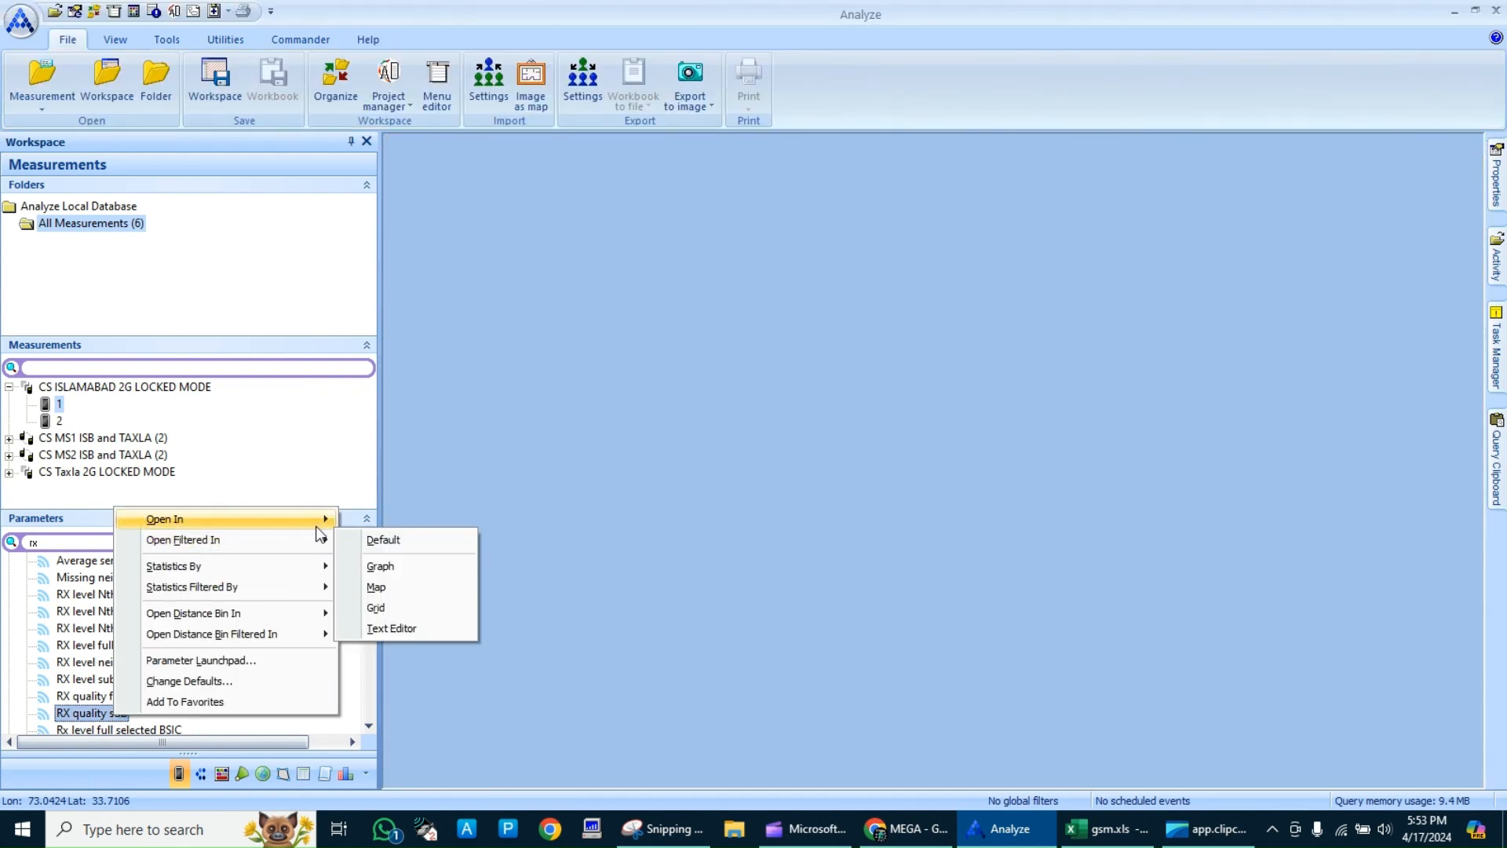
left_click(393, 565)
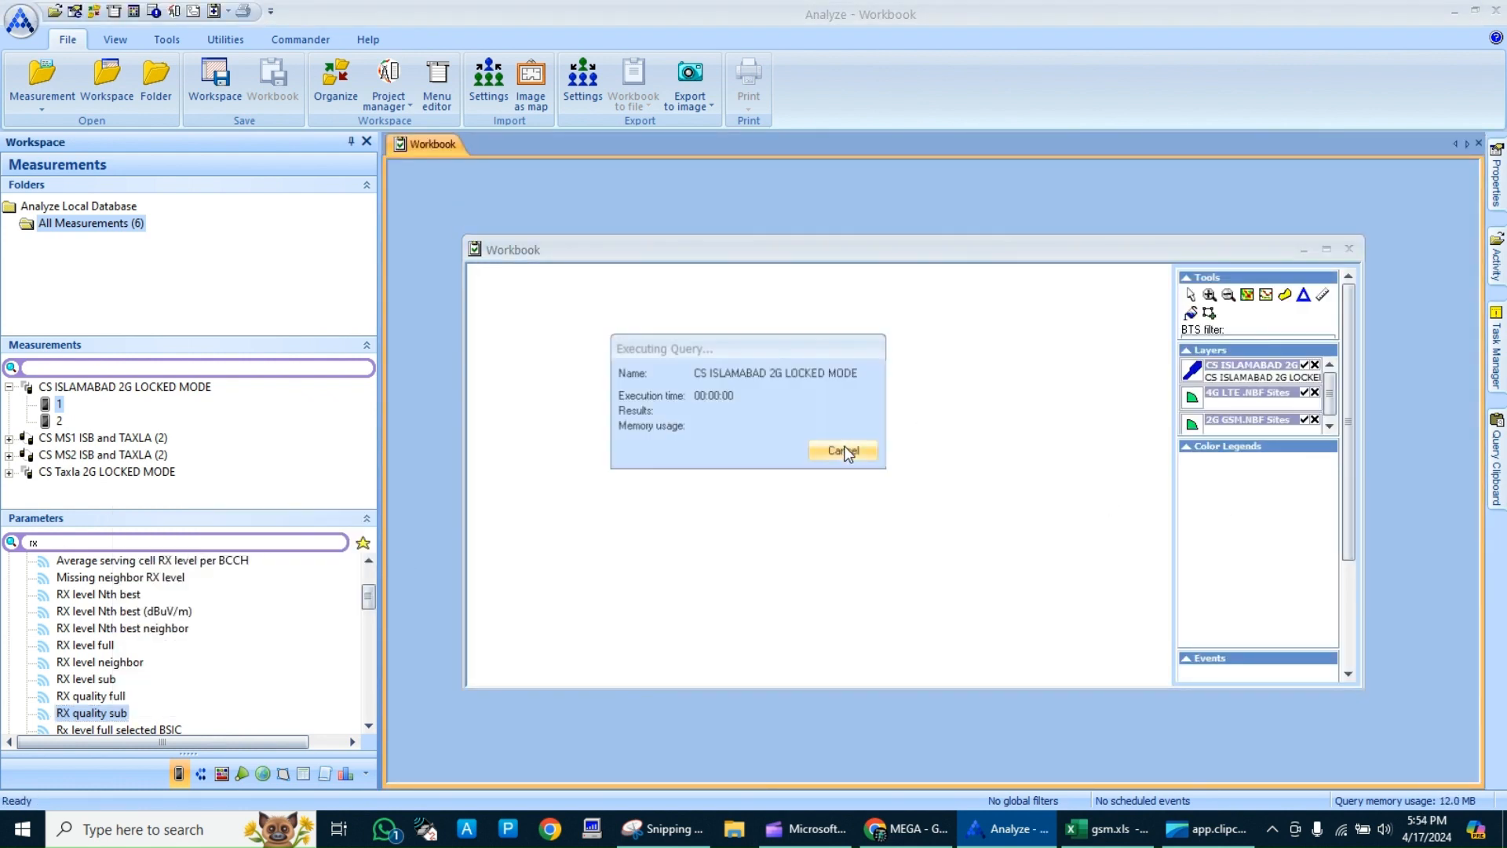
left_click(874, 444)
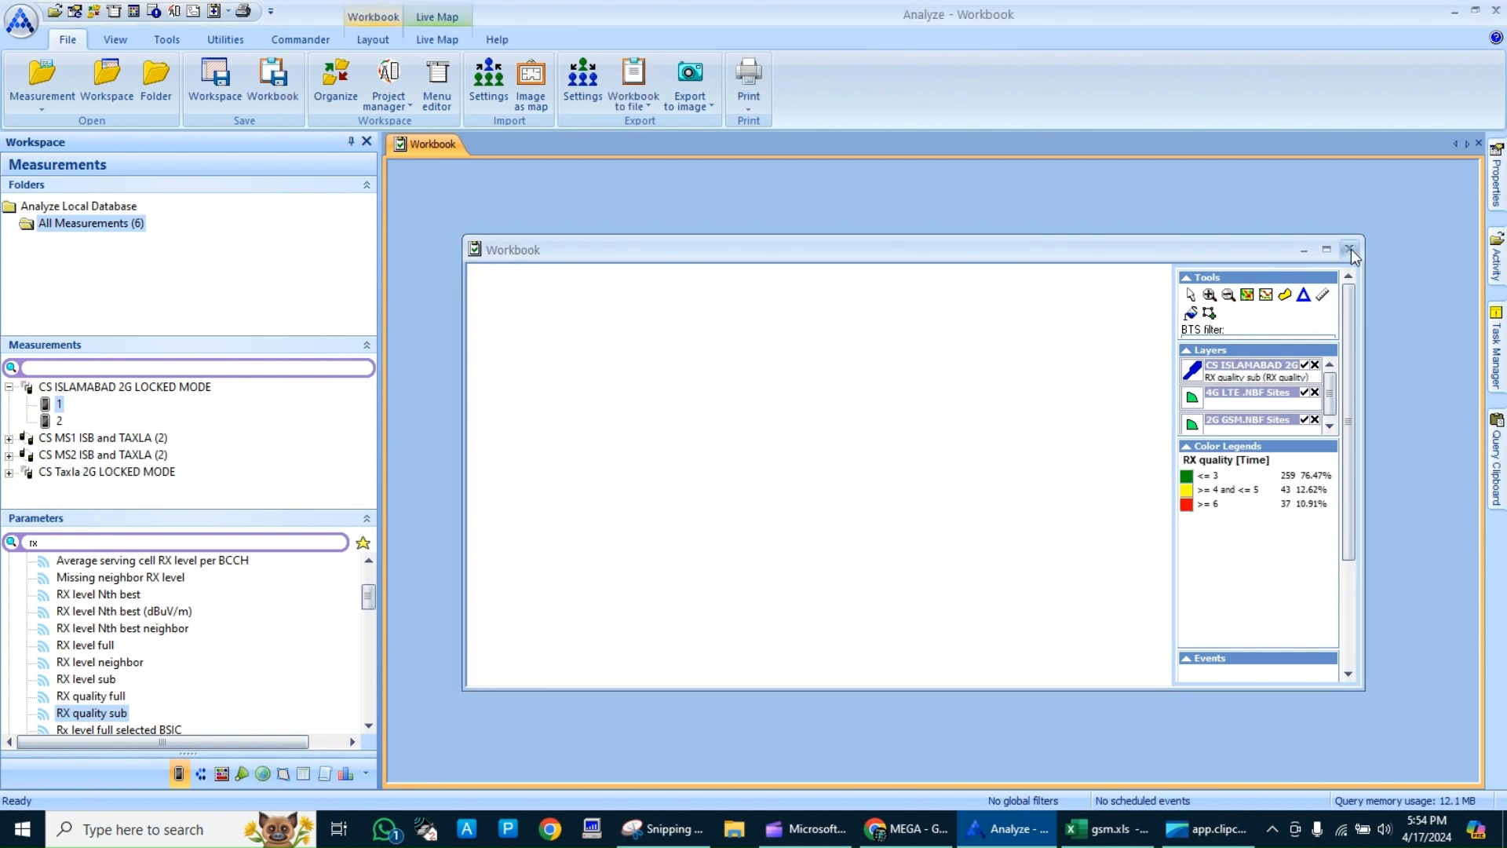
left_click(1349, 249)
Filter the parameters list by mos to find the audio quality MOS parameters
scroll(168, 652, "down", 5)
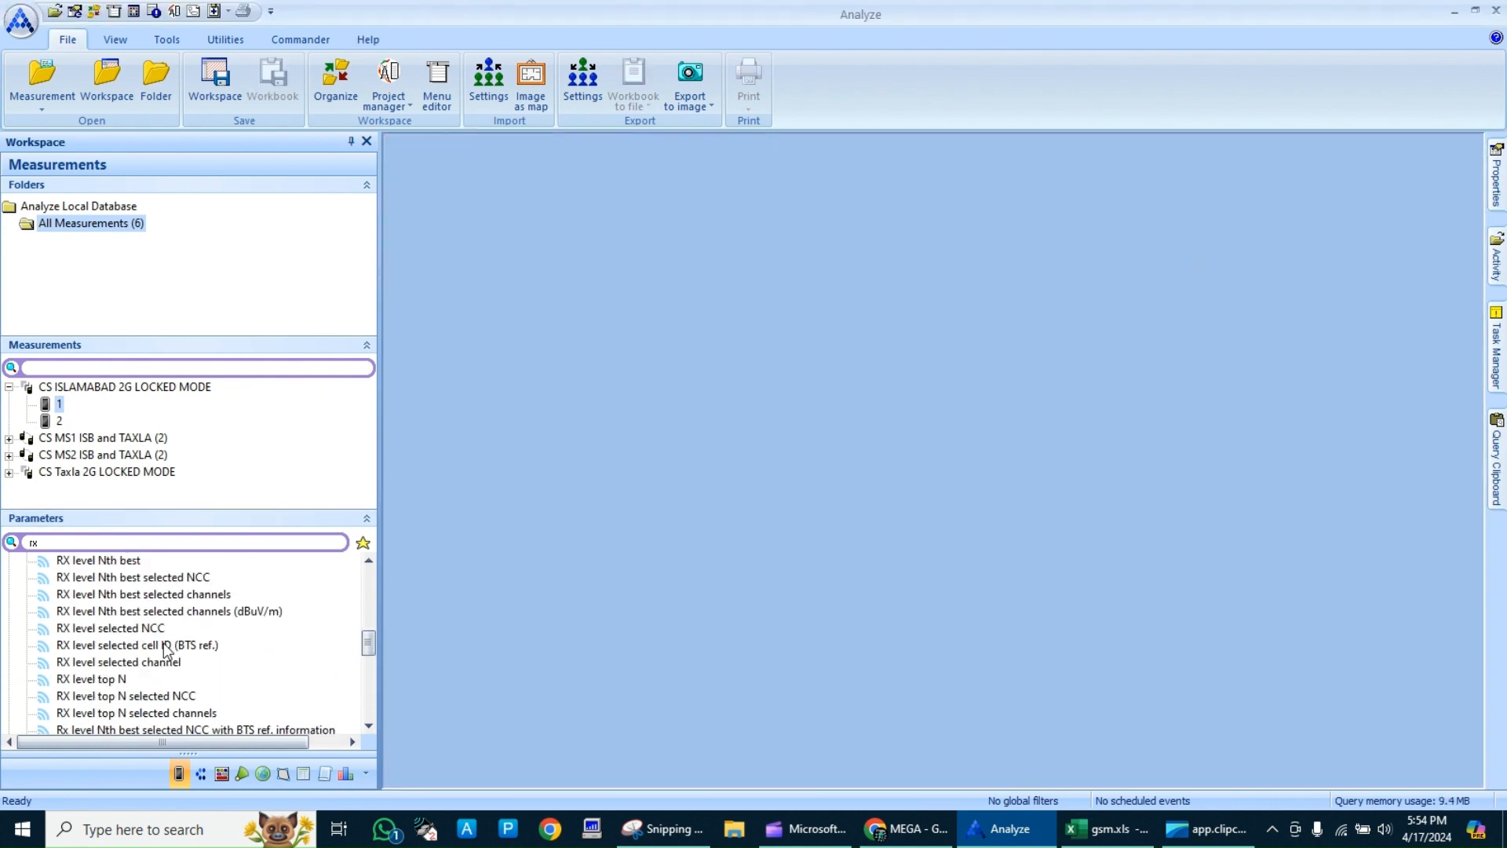
scroll(163, 643, "up", 5)
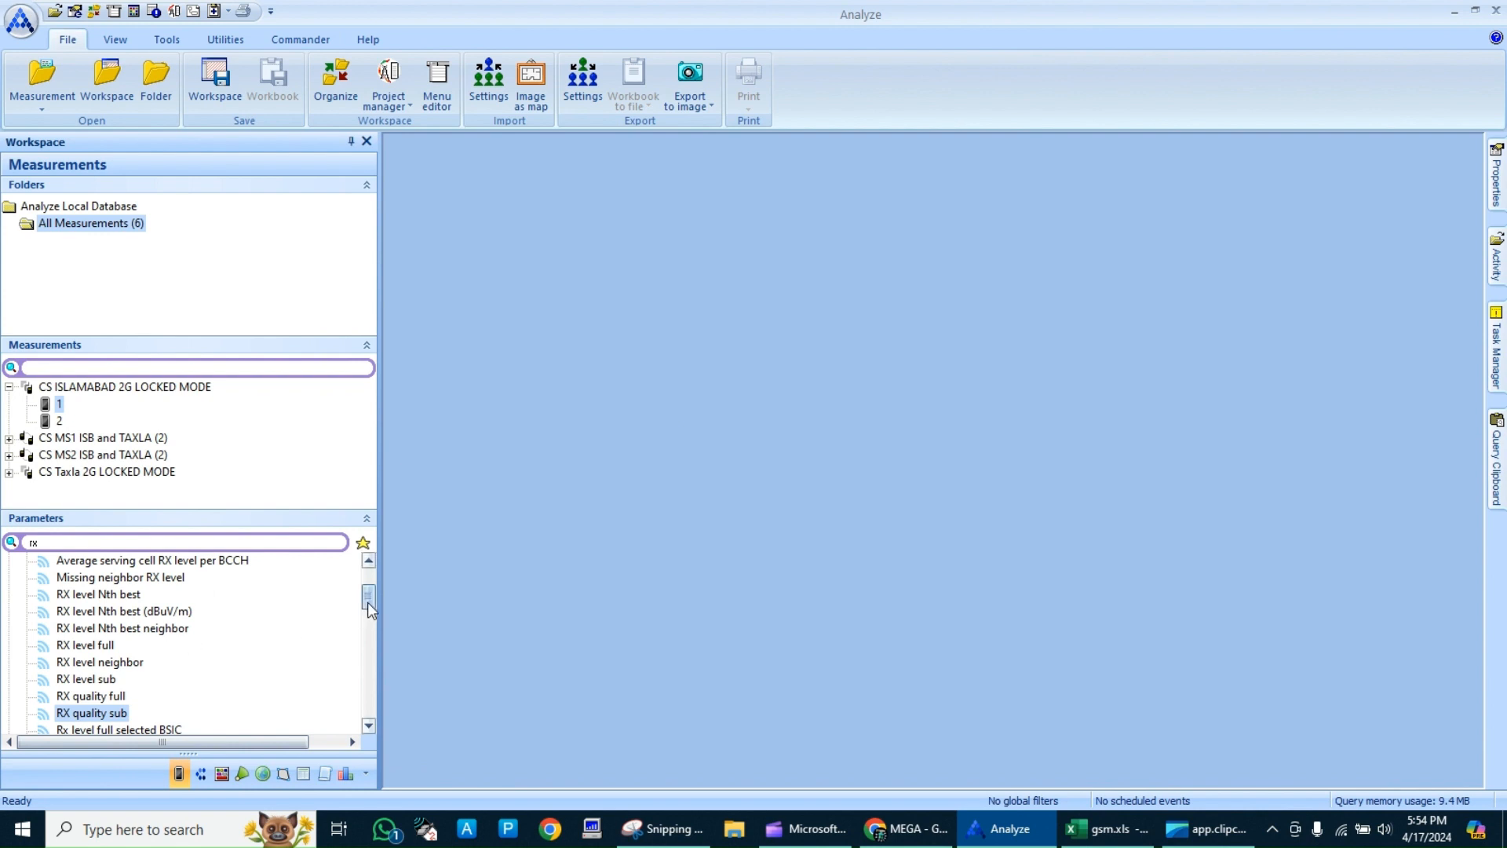
left_click_drag(367, 601, 263, 542)
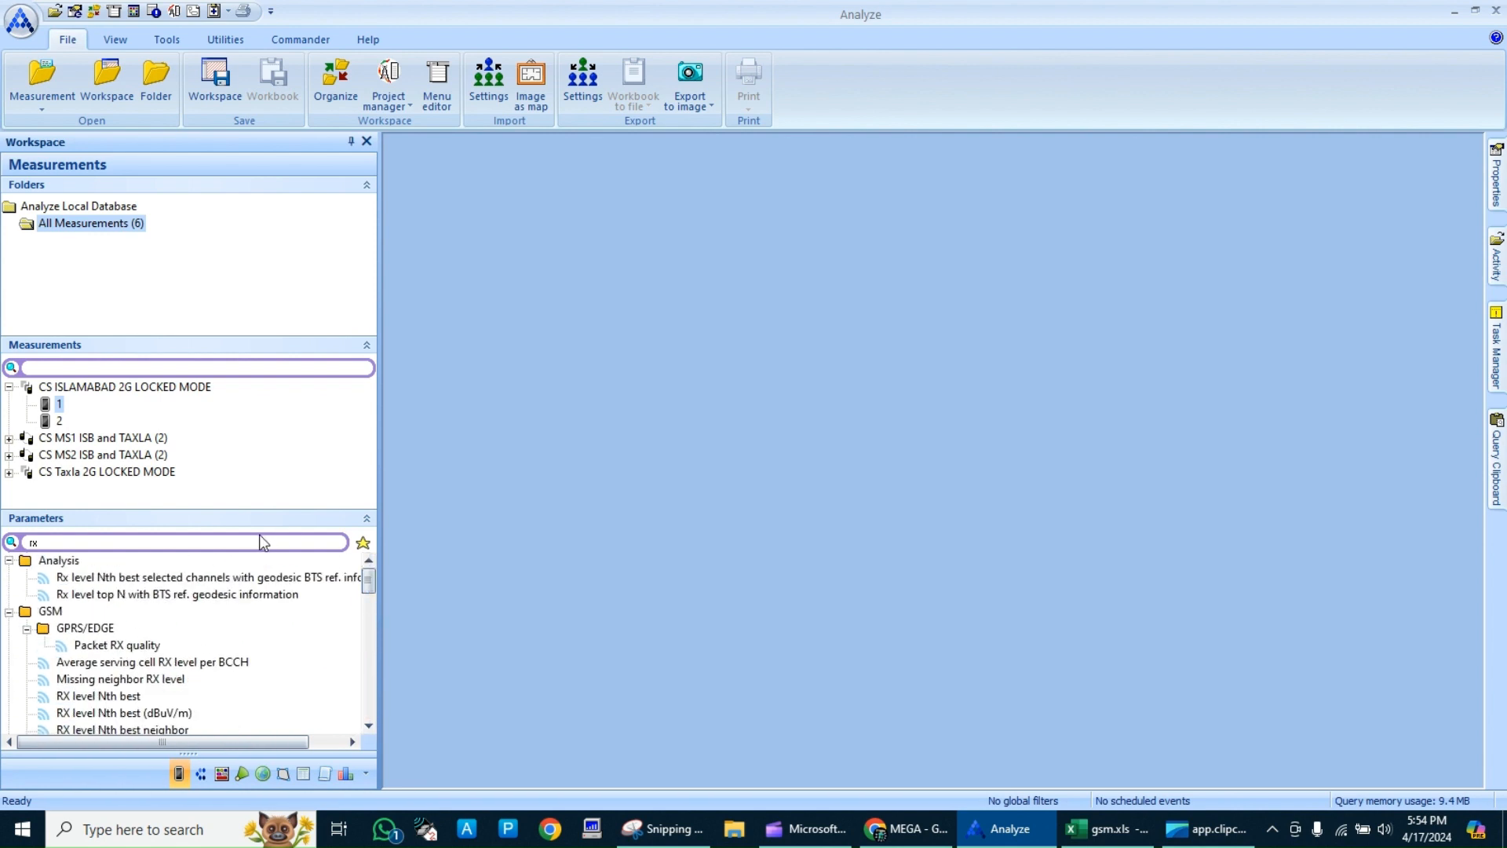
left_click(267, 543)
type("mos")
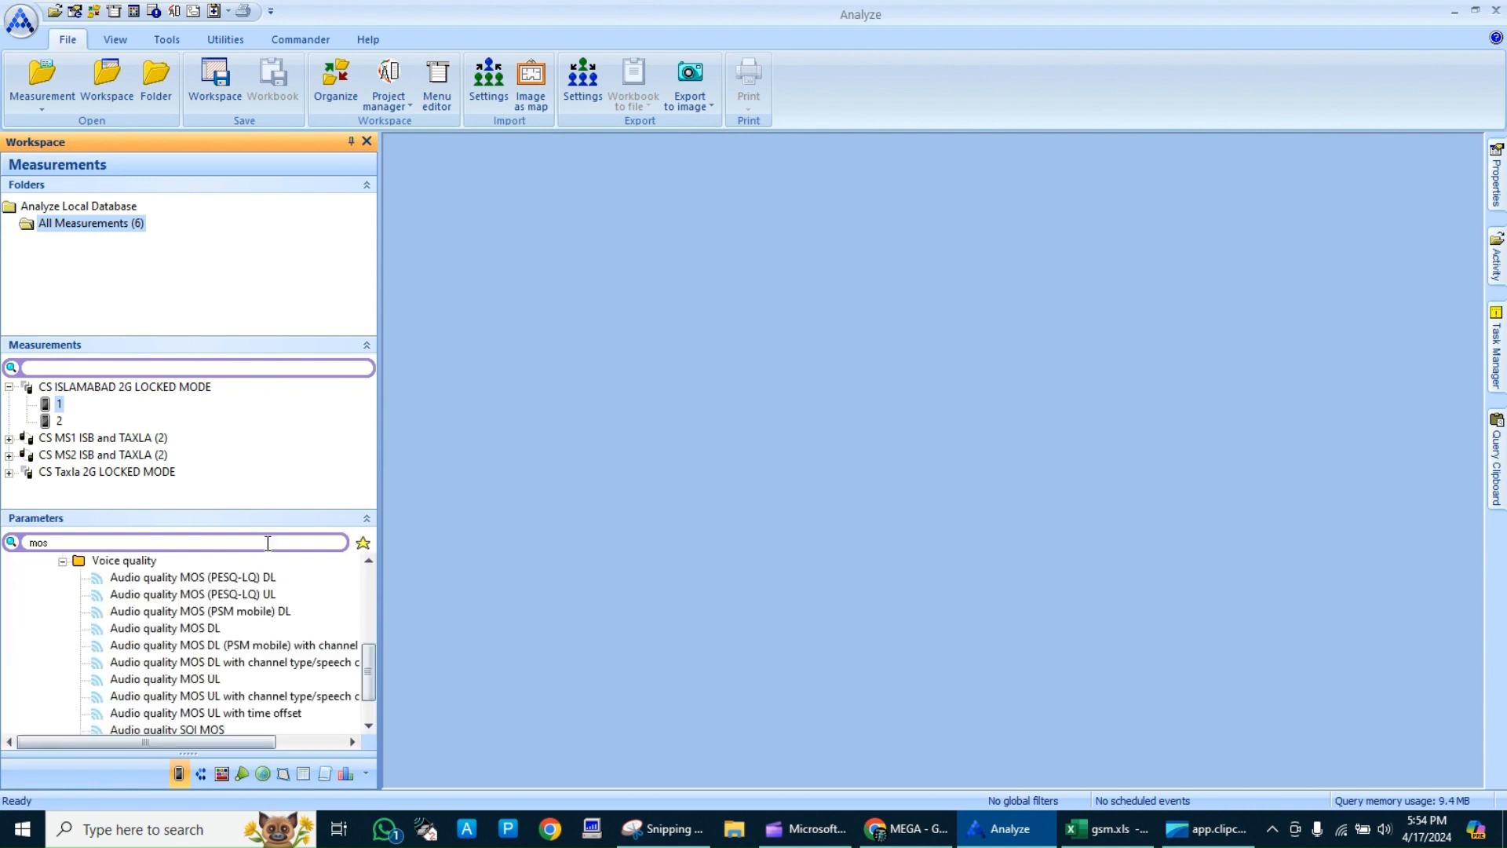
Plot the Audio quality MOS (PESQ-LQ) DL parameter of the Islamabad log on a new map and maximize the workbook
left_click(220, 582)
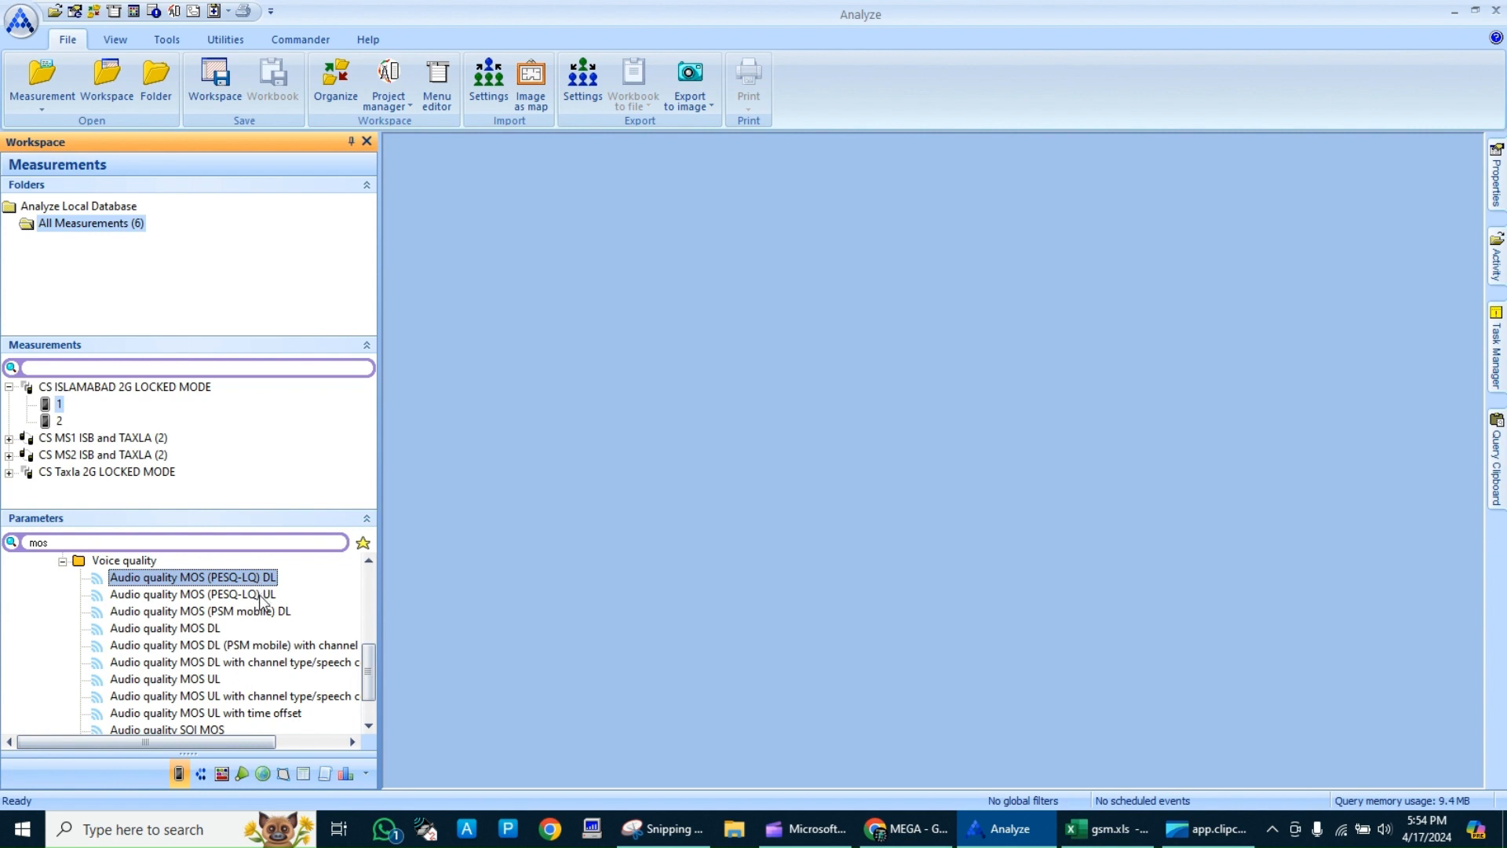
right_click(248, 576)
left_click(333, 575)
right_click(276, 578)
mouse_move(377, 588)
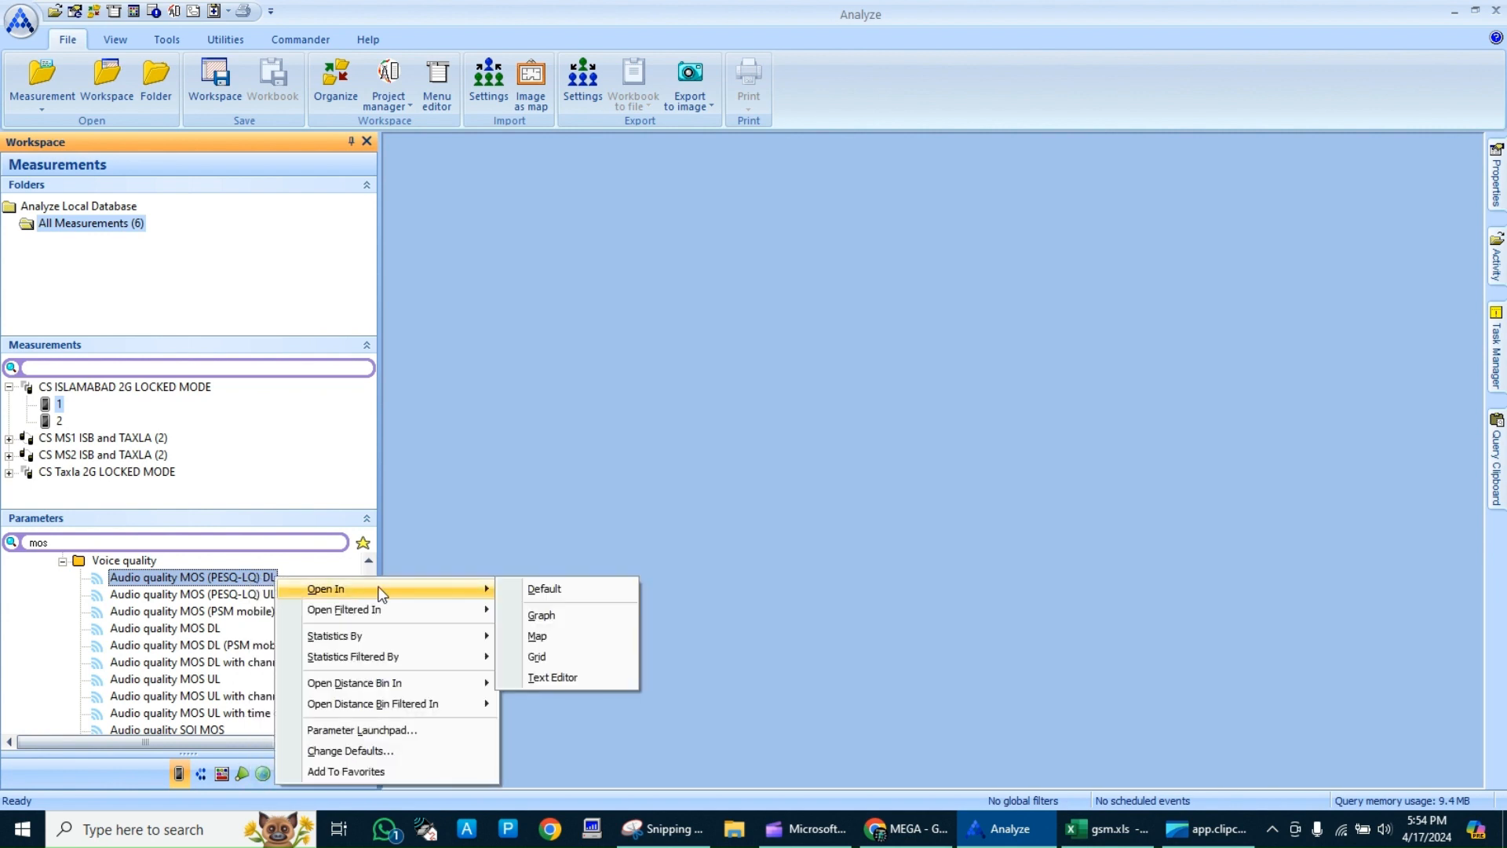
left_click(540, 635)
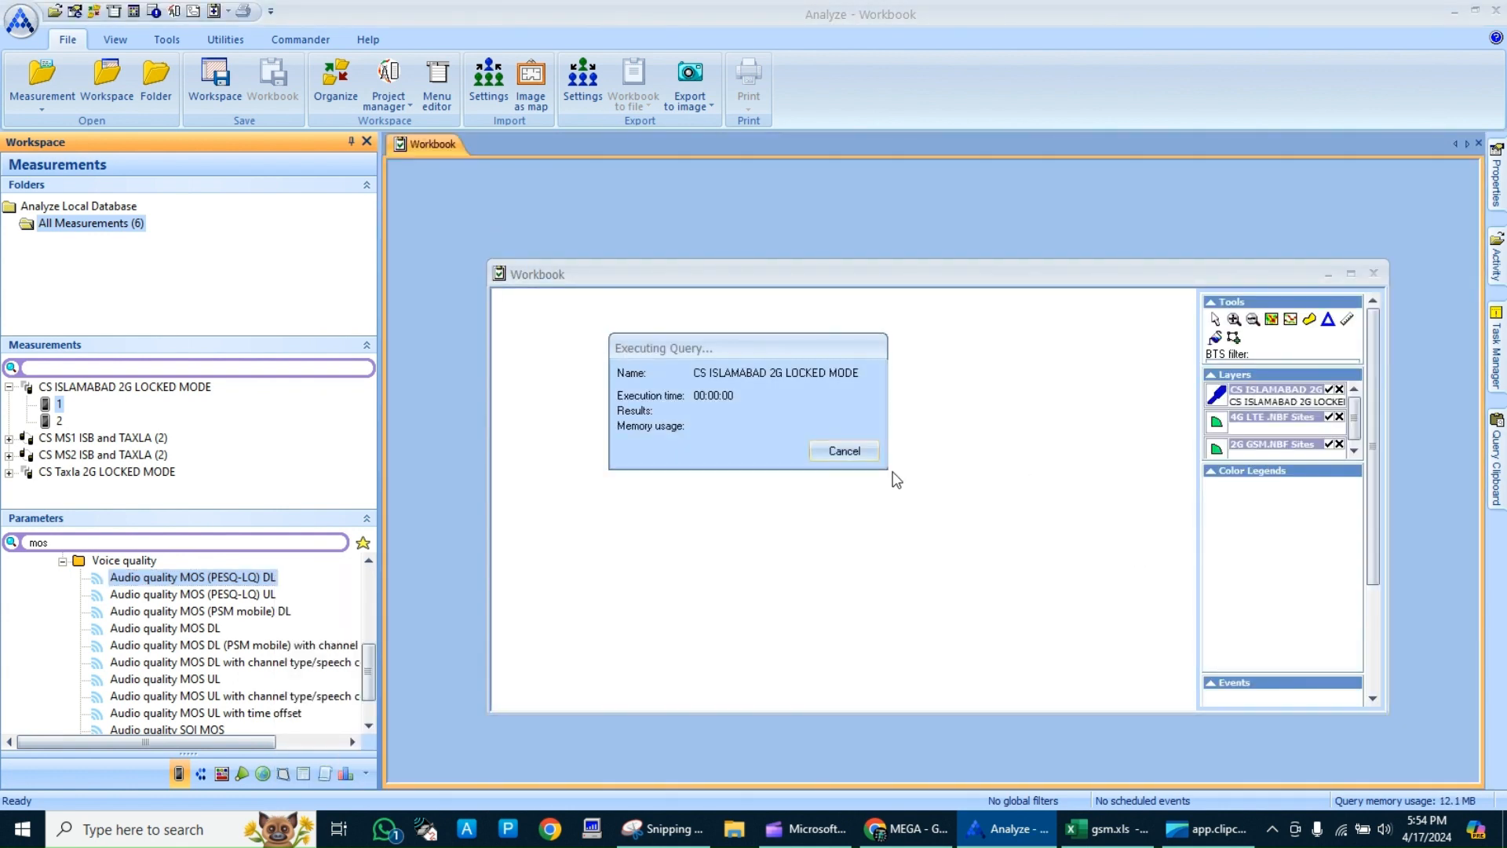
left_click(1351, 273)
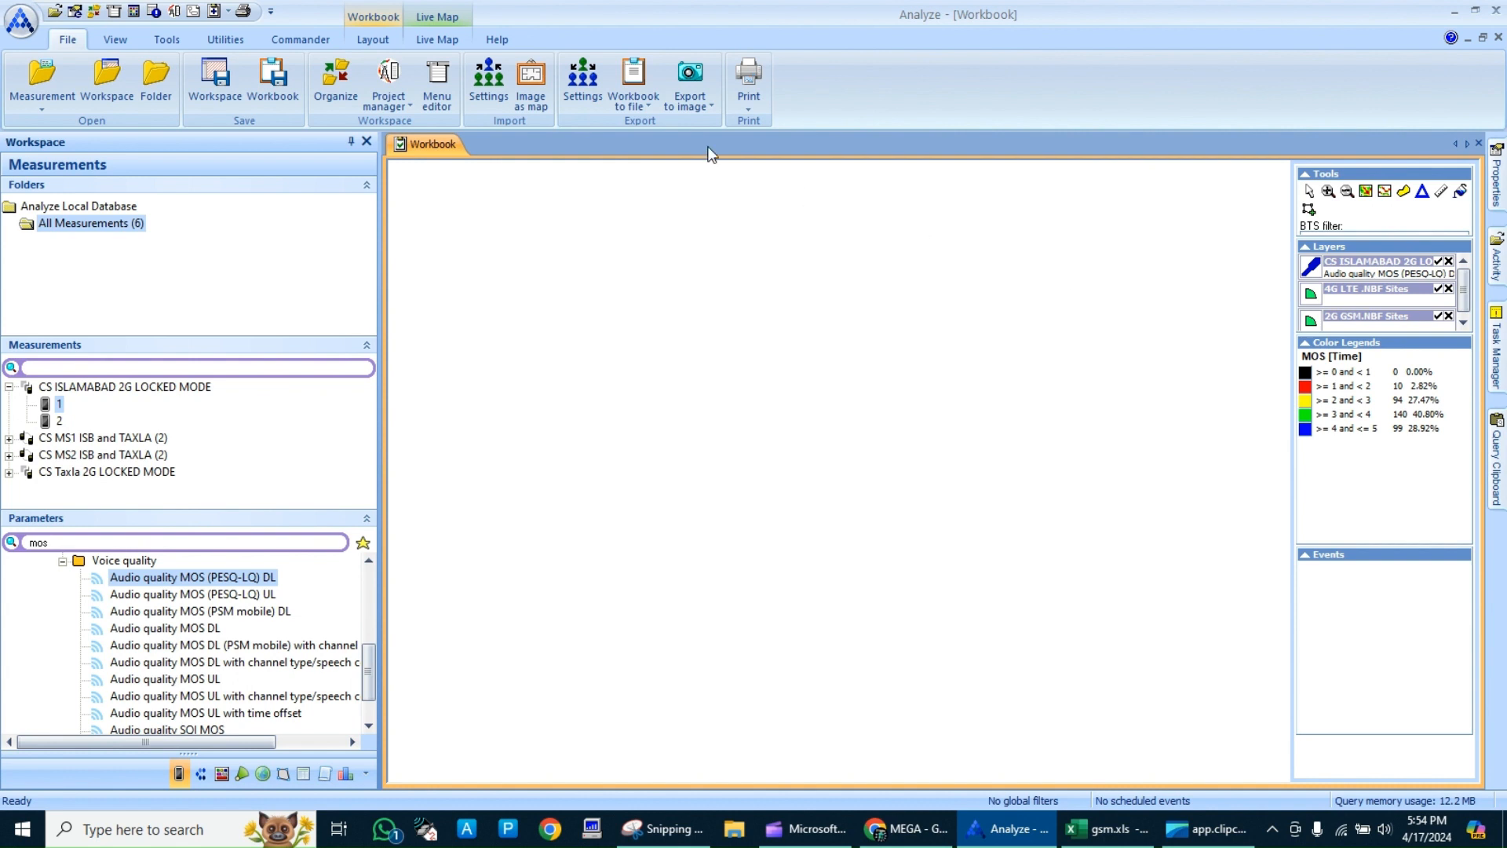
Set the MapX WORLD.TAB map as the background of the MOS workbook
left_click(455, 41)
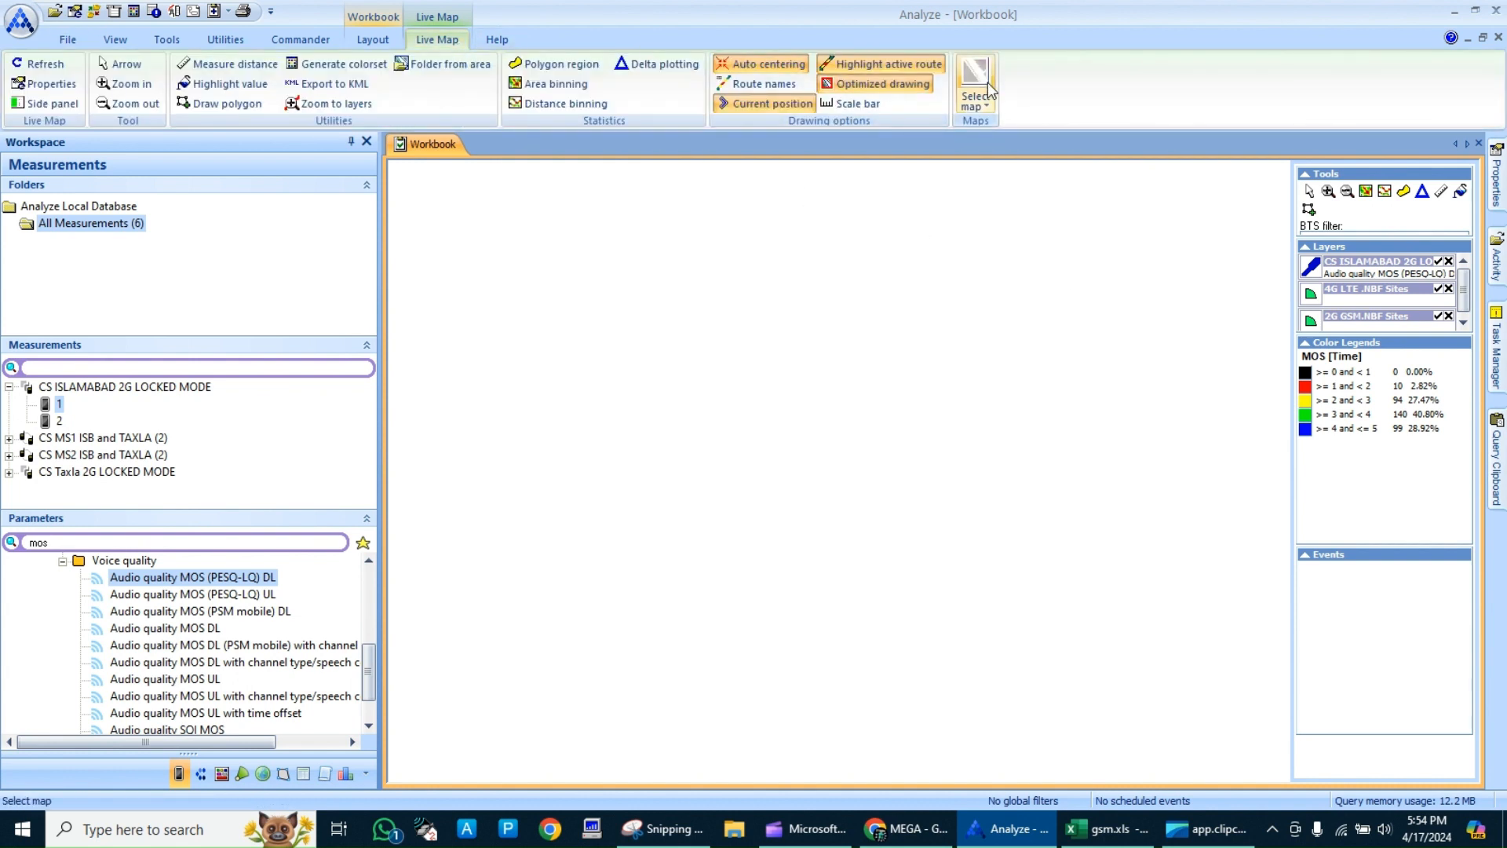
left_click(992, 107)
mouse_move(1095, 188)
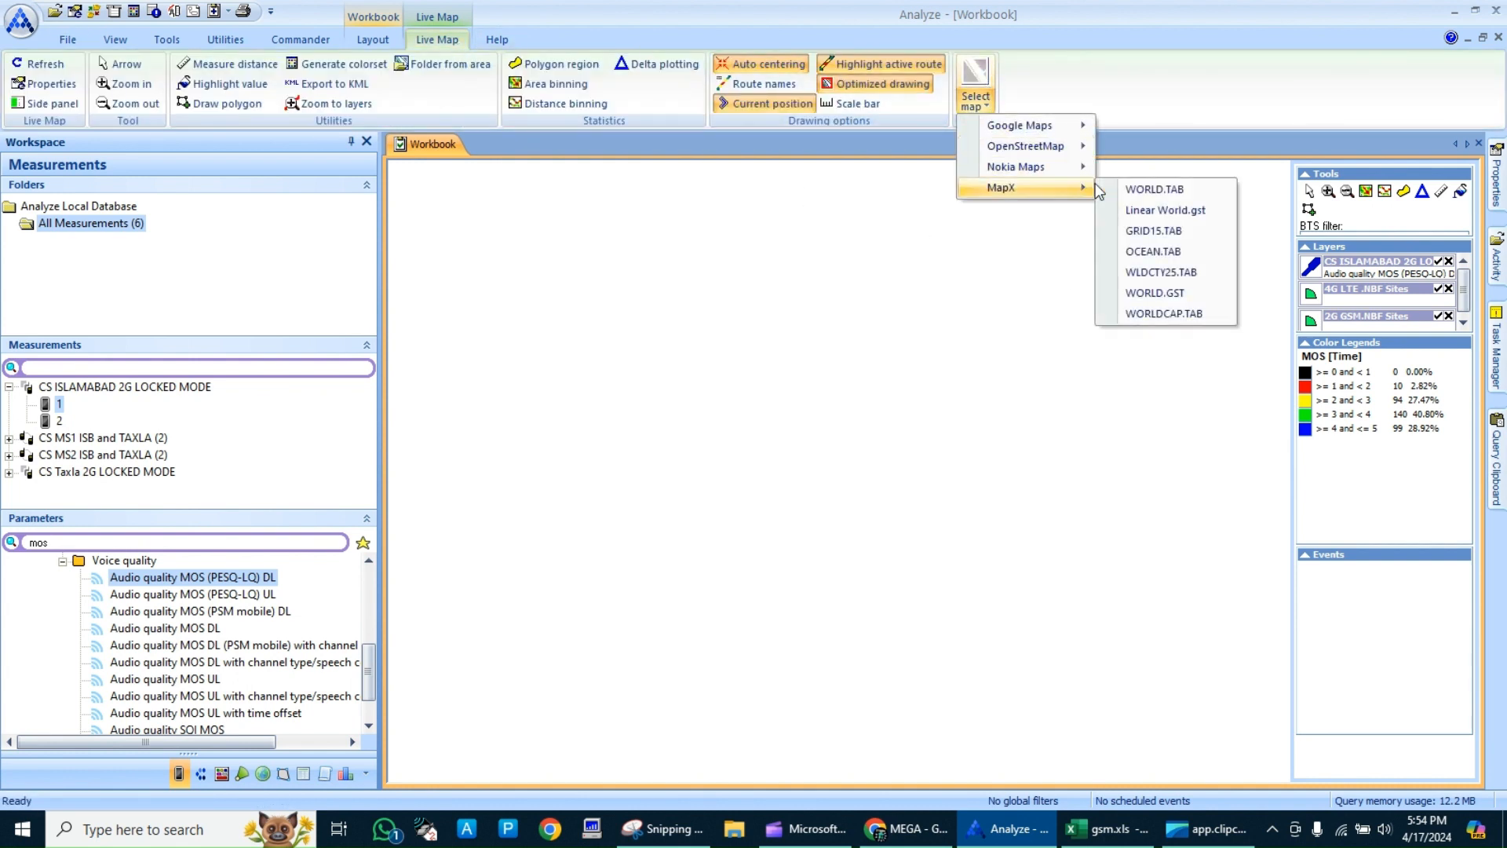
left_click(1154, 189)
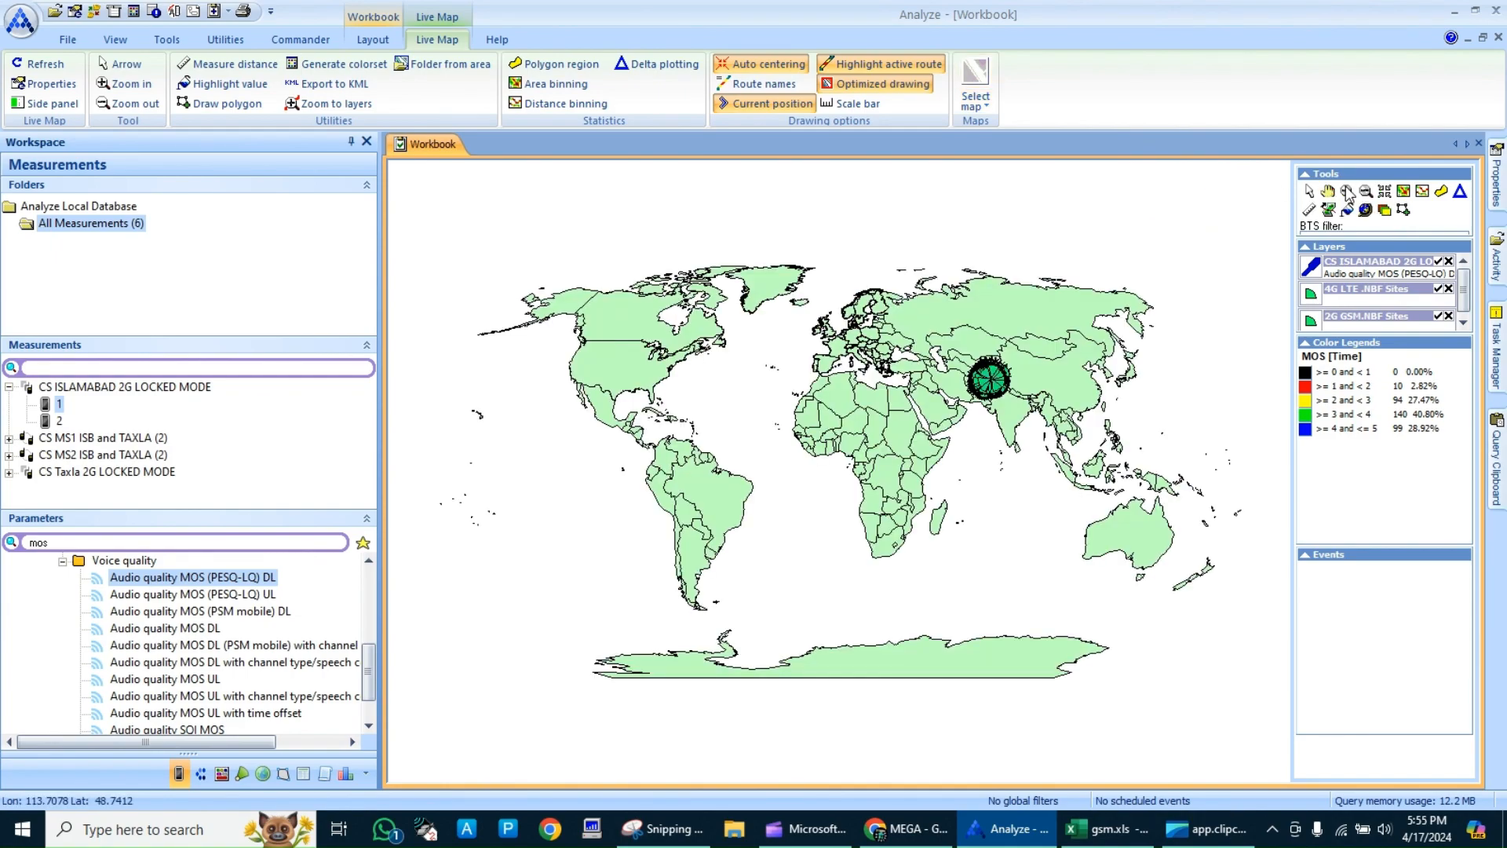
left_click(1347, 193)
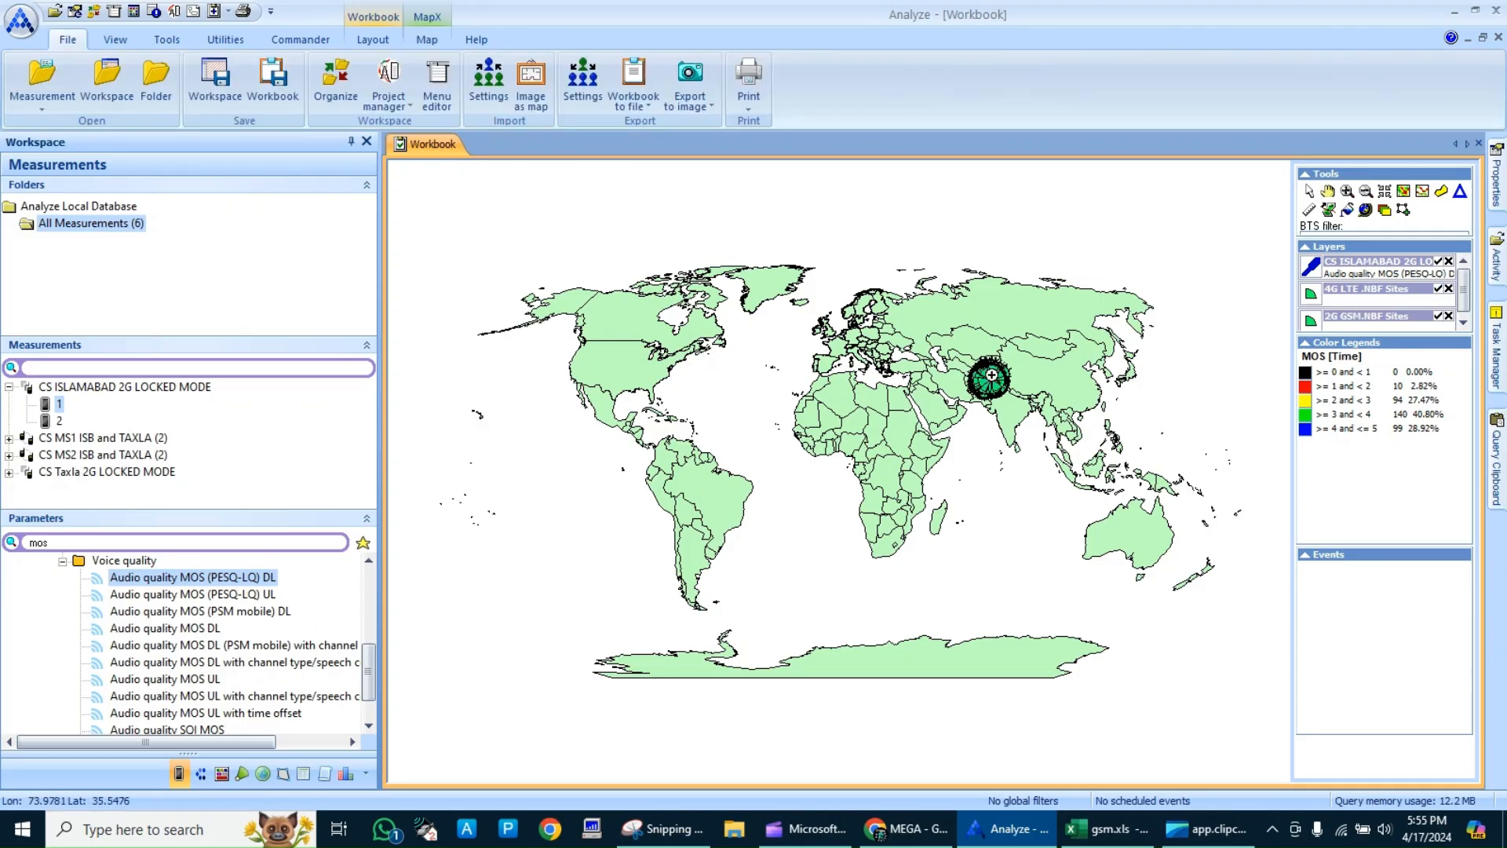
Remove the 4G LTE .NBF Sites and 2G GSM.NBF Sites layers from the Islamabad MOS map
left_click(992, 374)
left_click(839, 490)
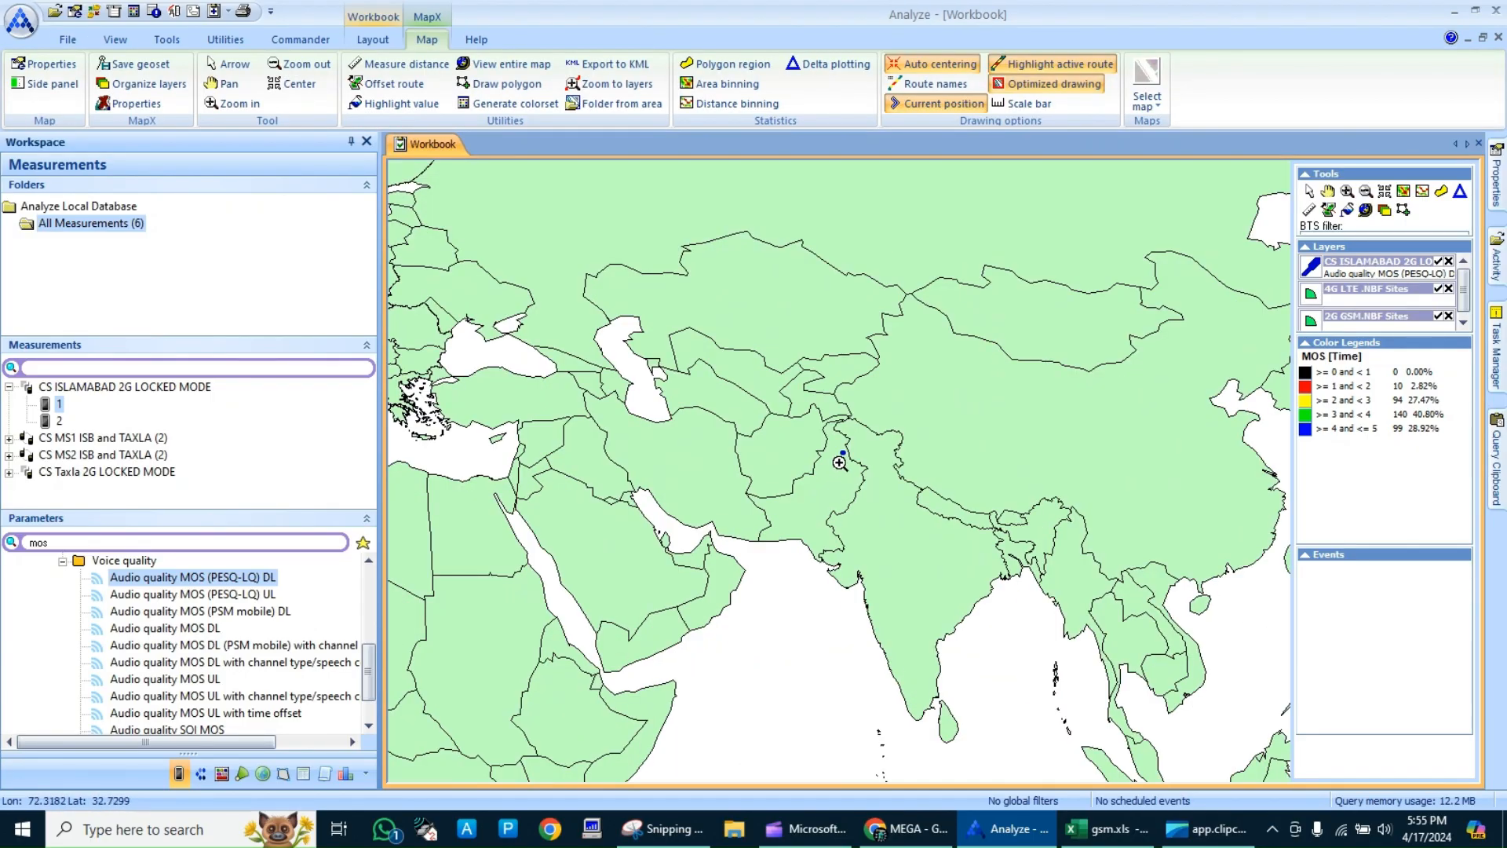
left_click(839, 463)
left_click(840, 463)
left_click(854, 454)
left_click(855, 455)
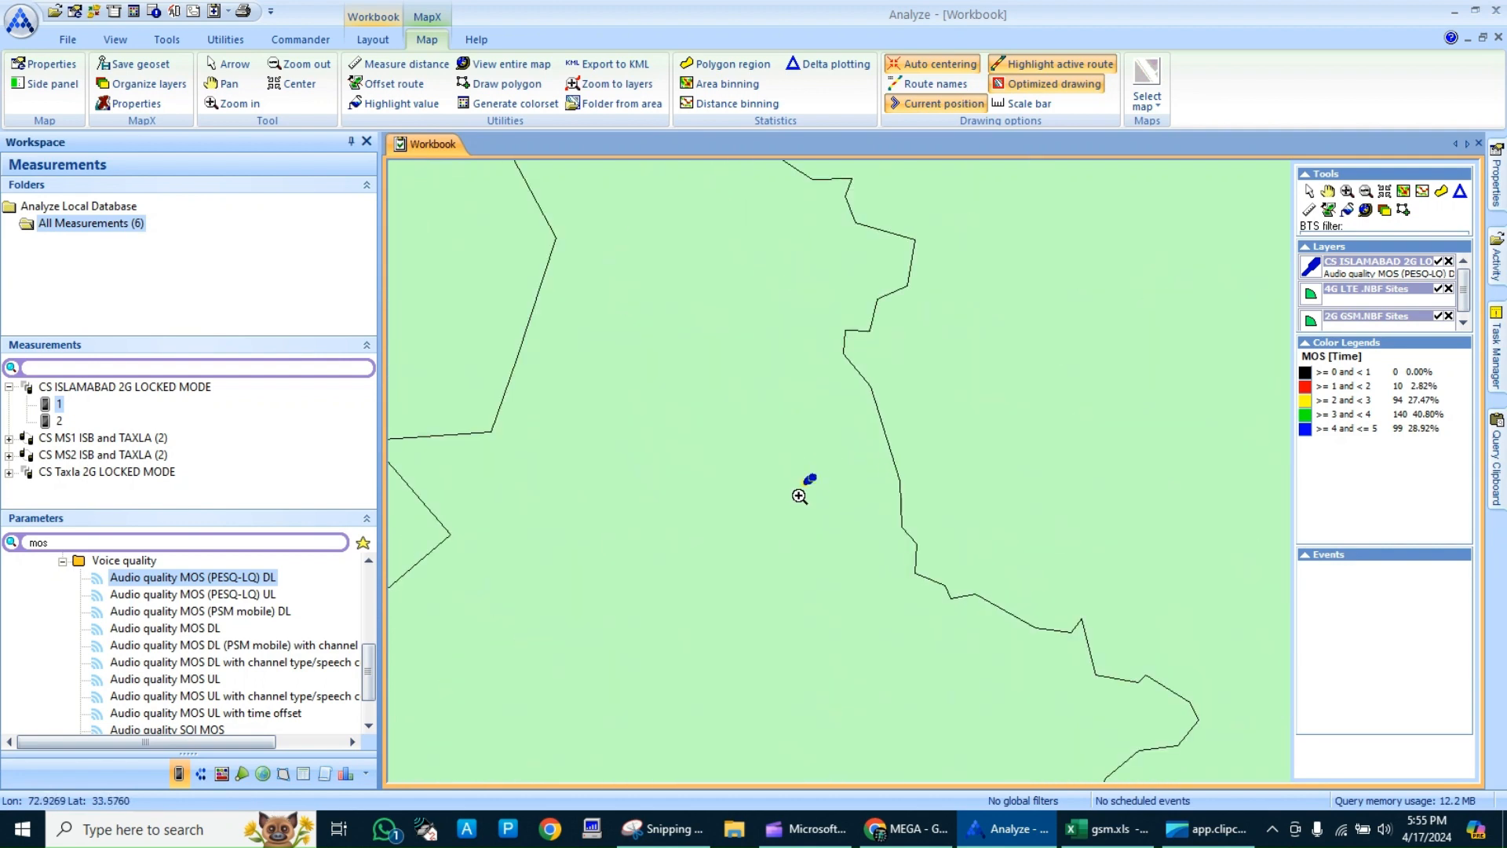
left_click(798, 497)
left_click(796, 498)
left_click(942, 380)
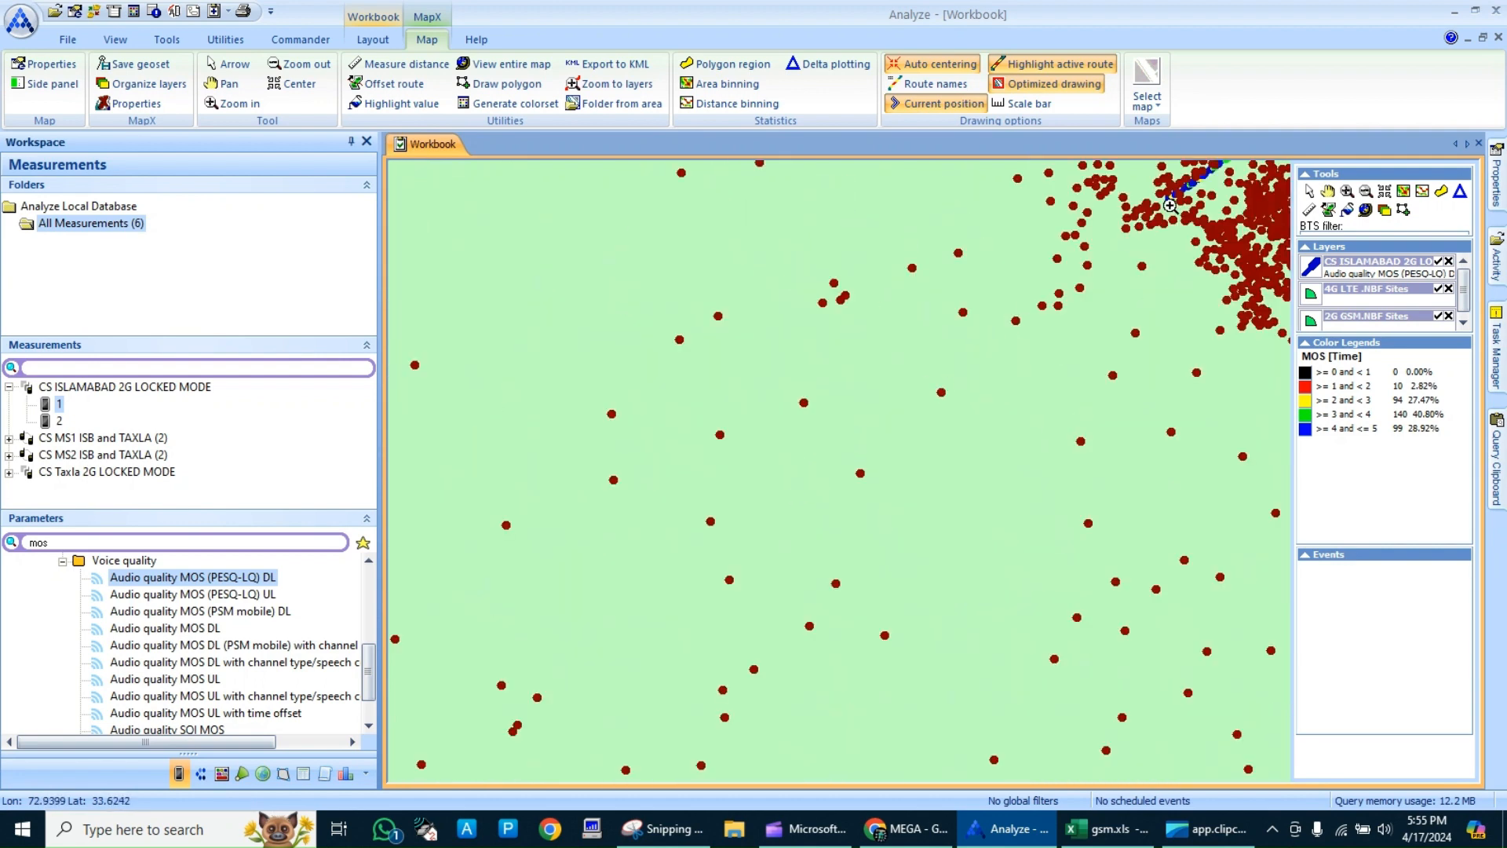
left_click(1192, 187)
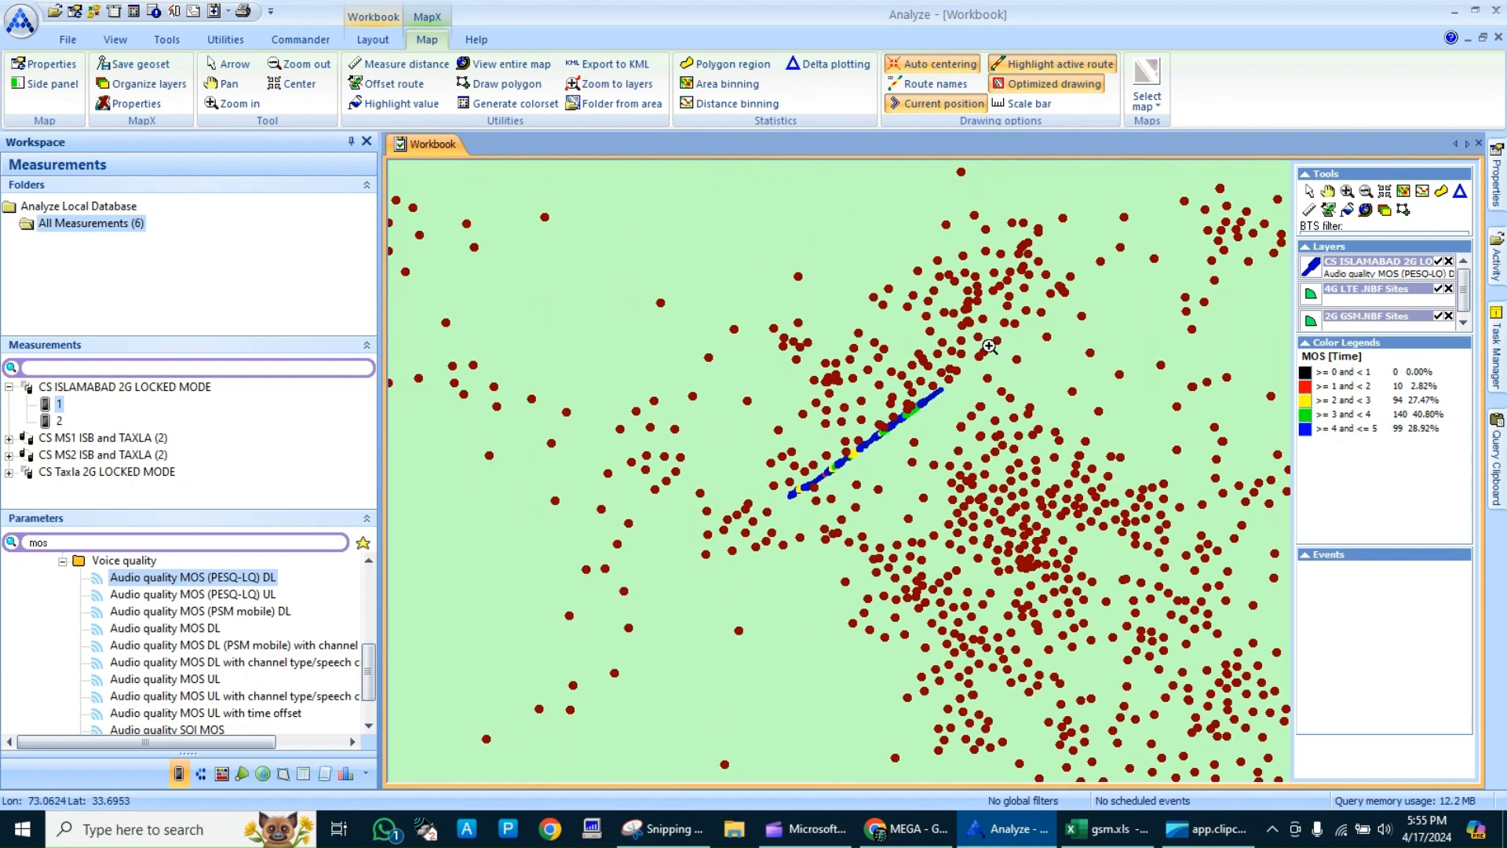
left_click(890, 432)
left_click(890, 432)
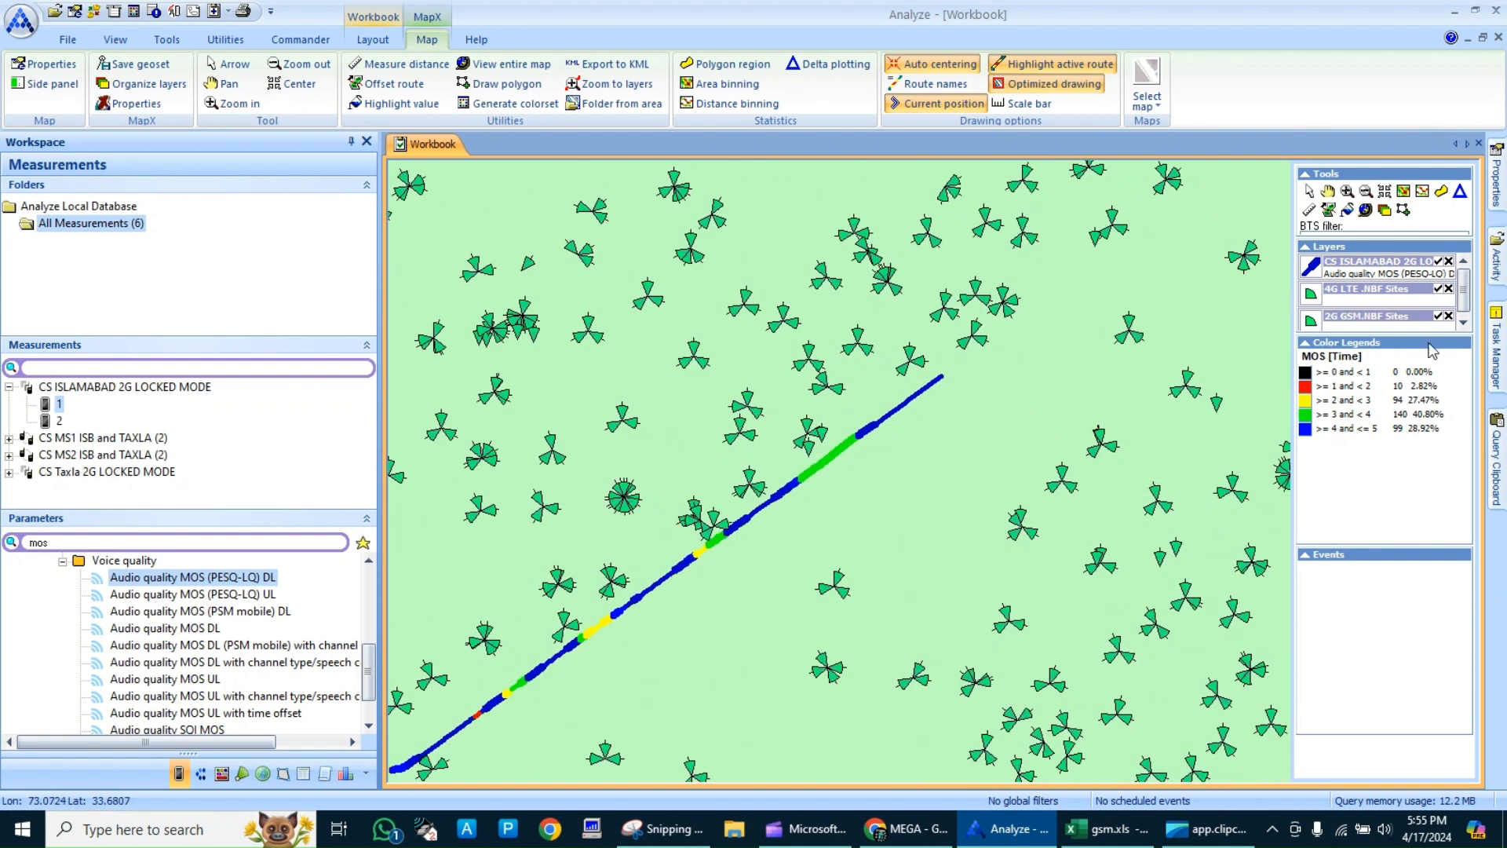
left_click(1448, 289)
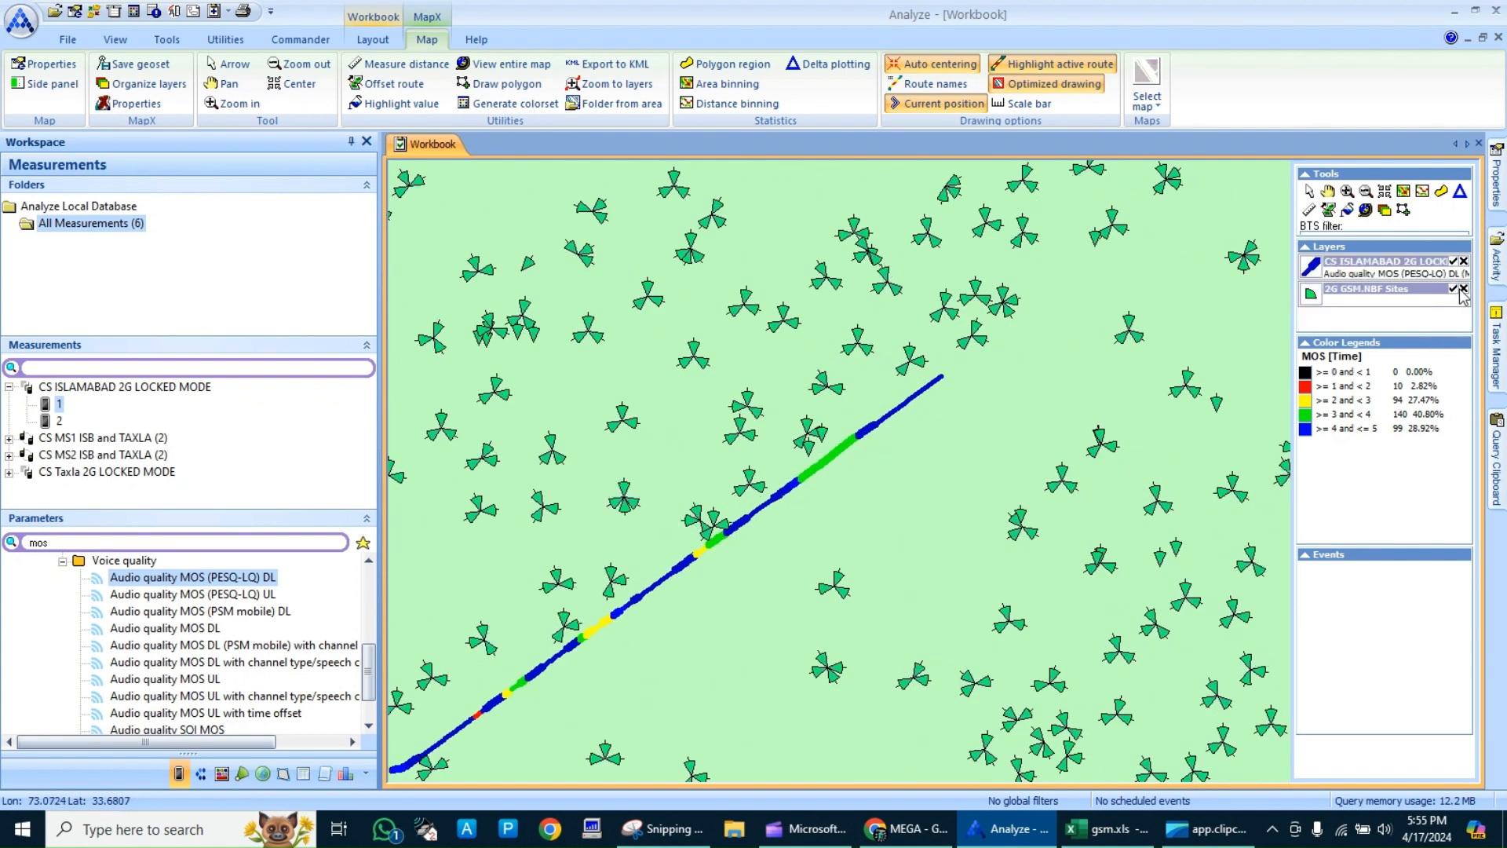
left_click(1462, 290)
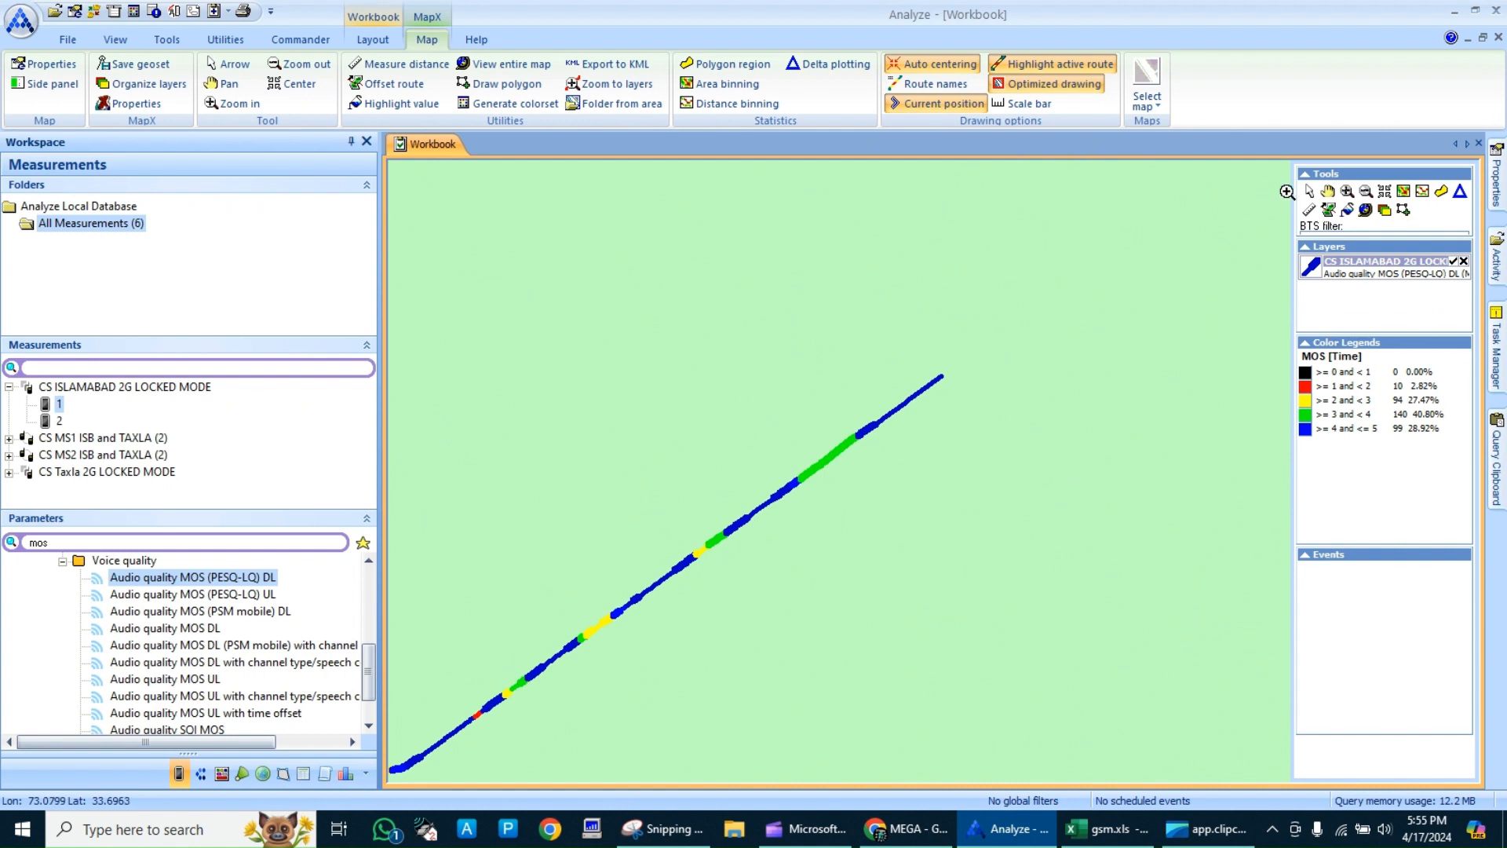
Snip the complete Islamabad MOS route together with its color legend and save it as MOS in the Reports\SANPS folder
left_click(1326, 191)
left_click_drag(767, 515, 1071, 479)
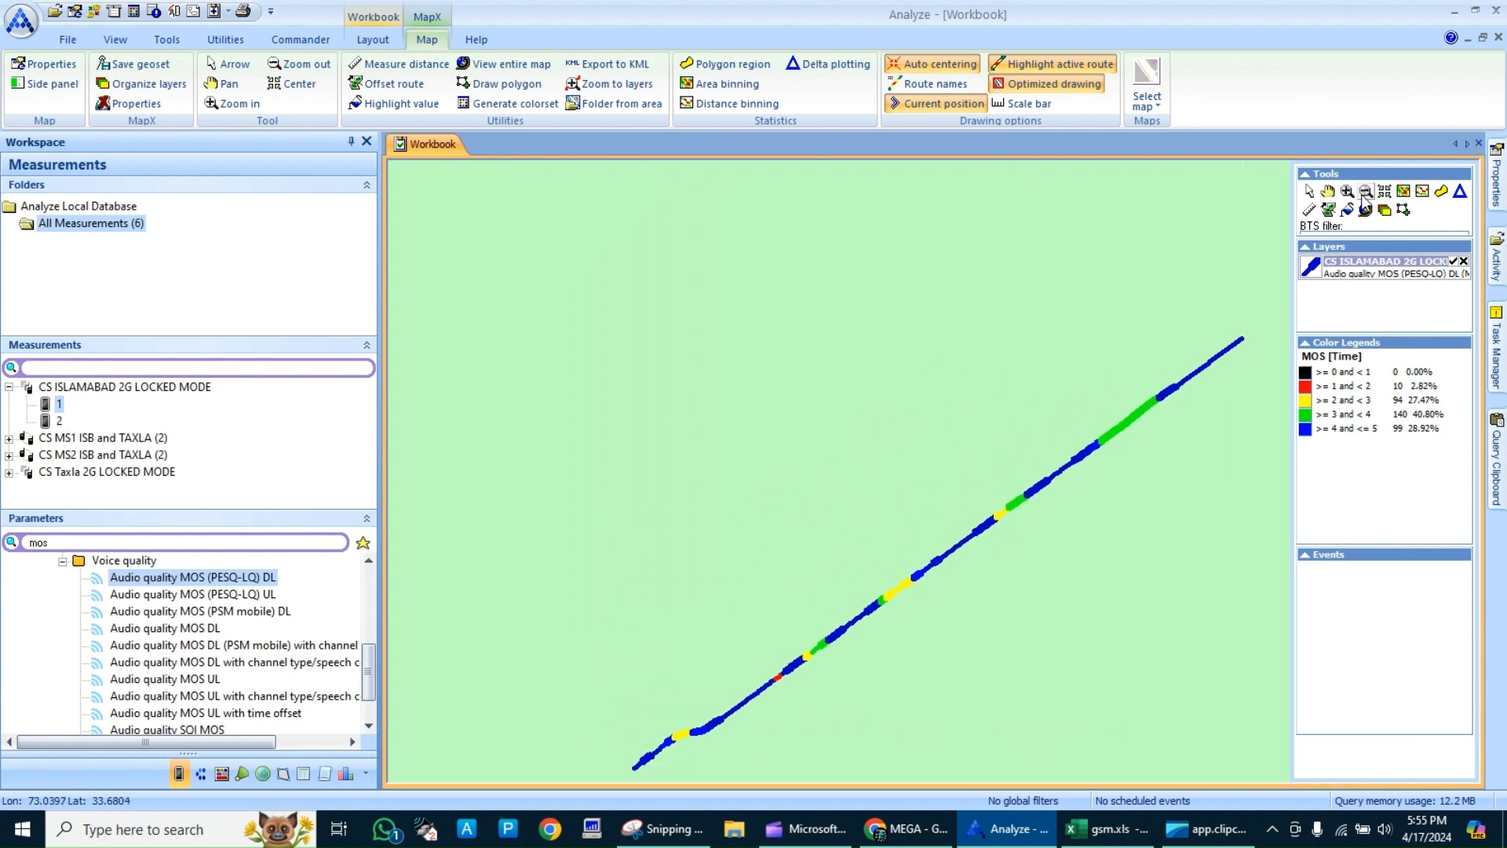
left_click(1366, 192)
left_click(1133, 482)
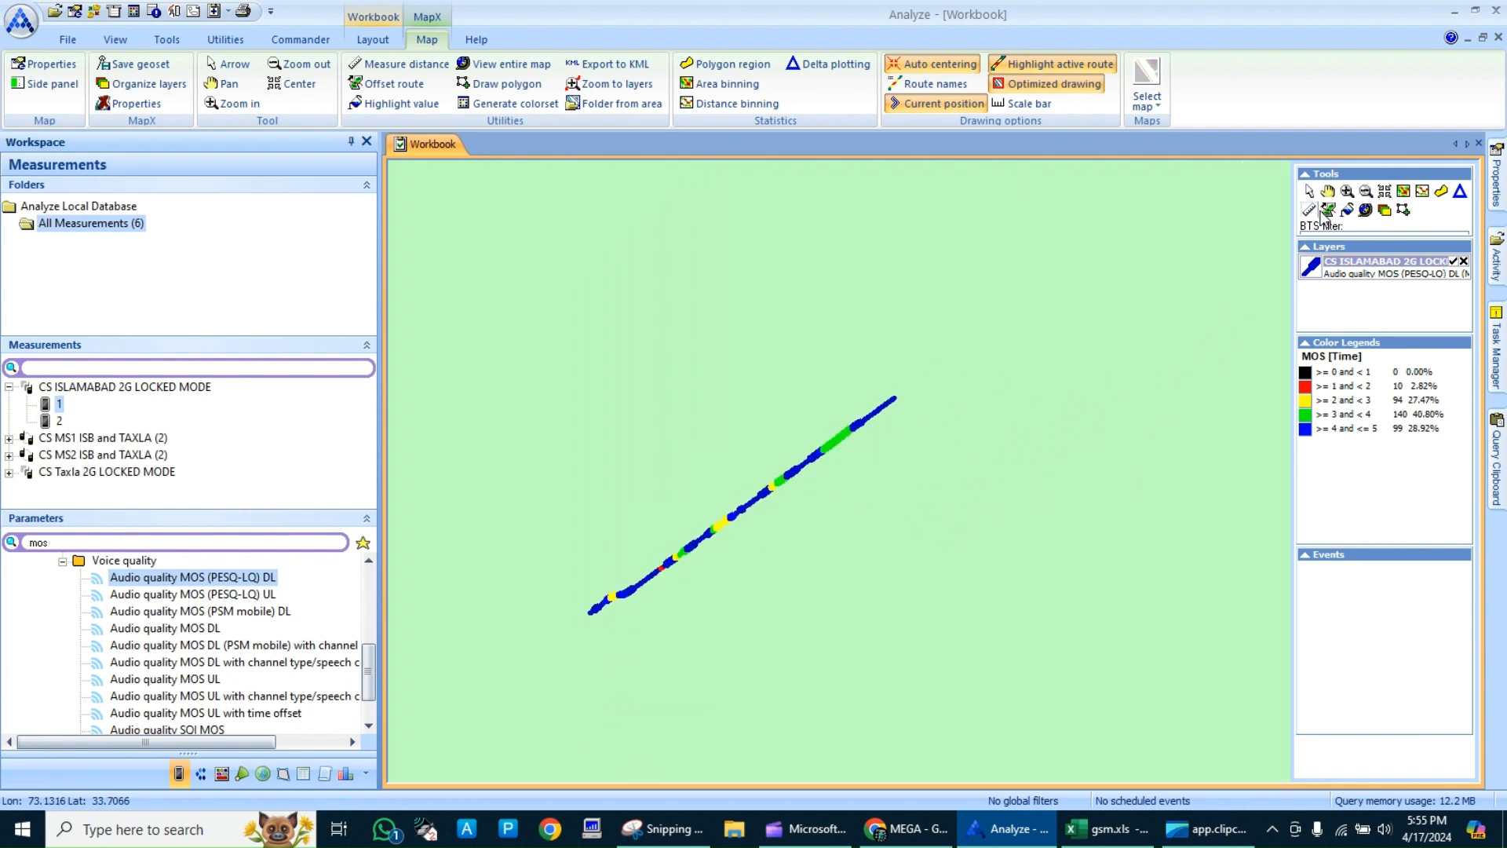
left_click(1347, 192)
left_click_drag(990, 345, 438, 785)
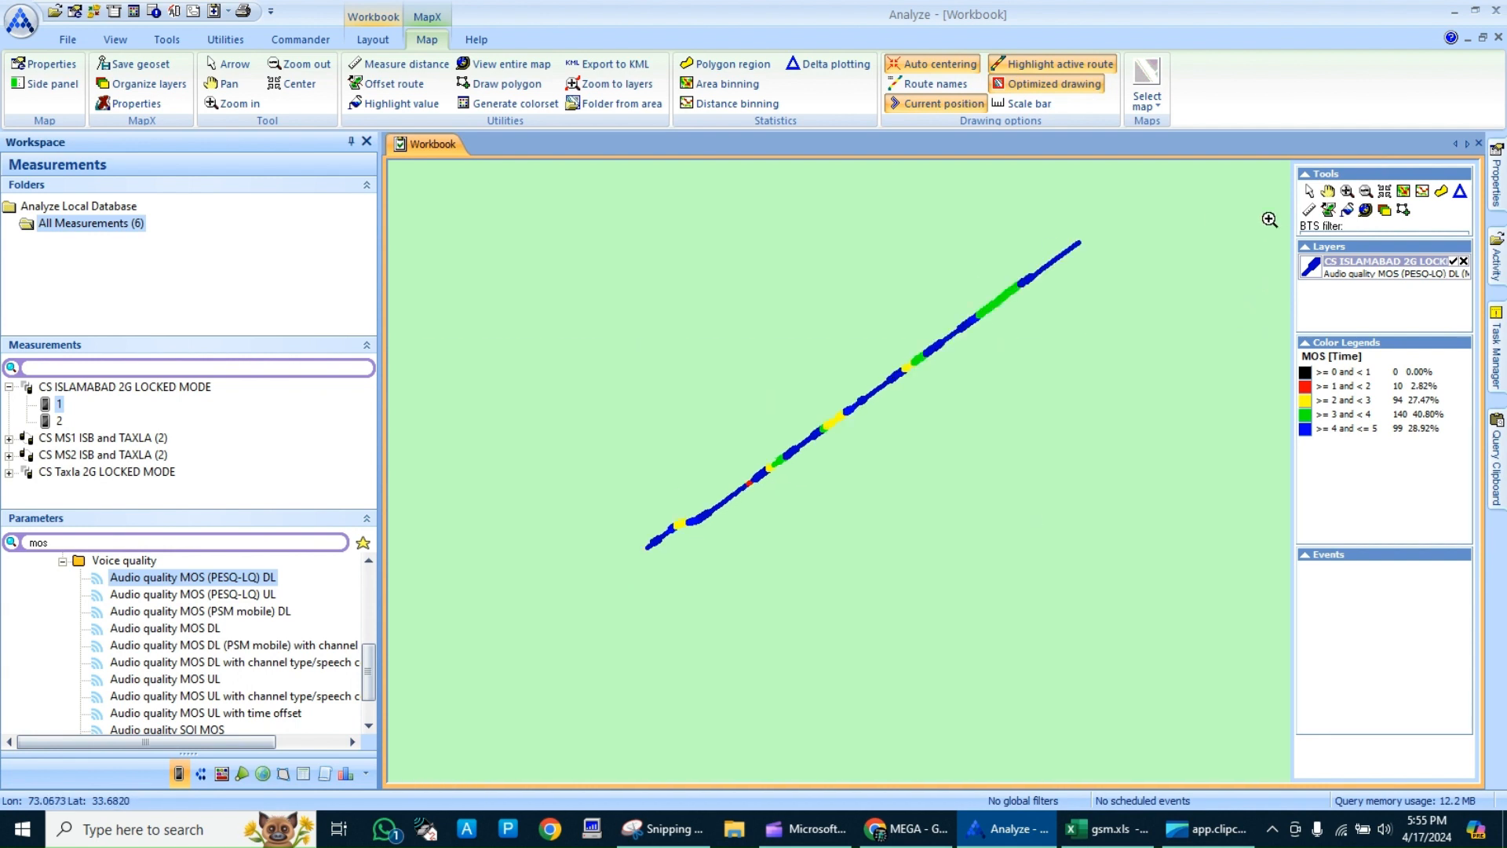
left_click(1326, 192)
left_click_drag(939, 329, 1140, 444)
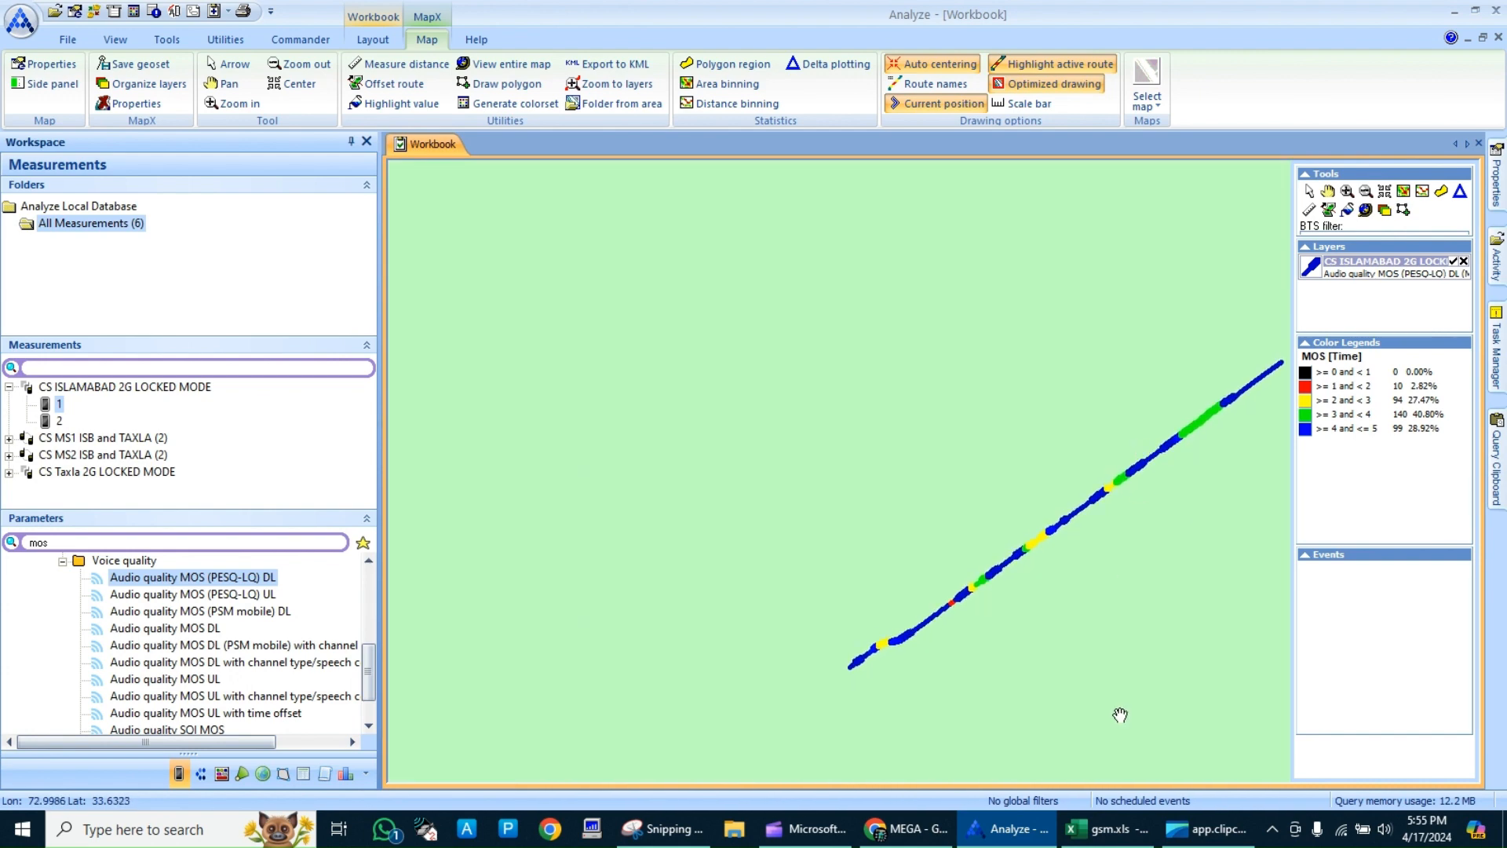
left_click(662, 829)
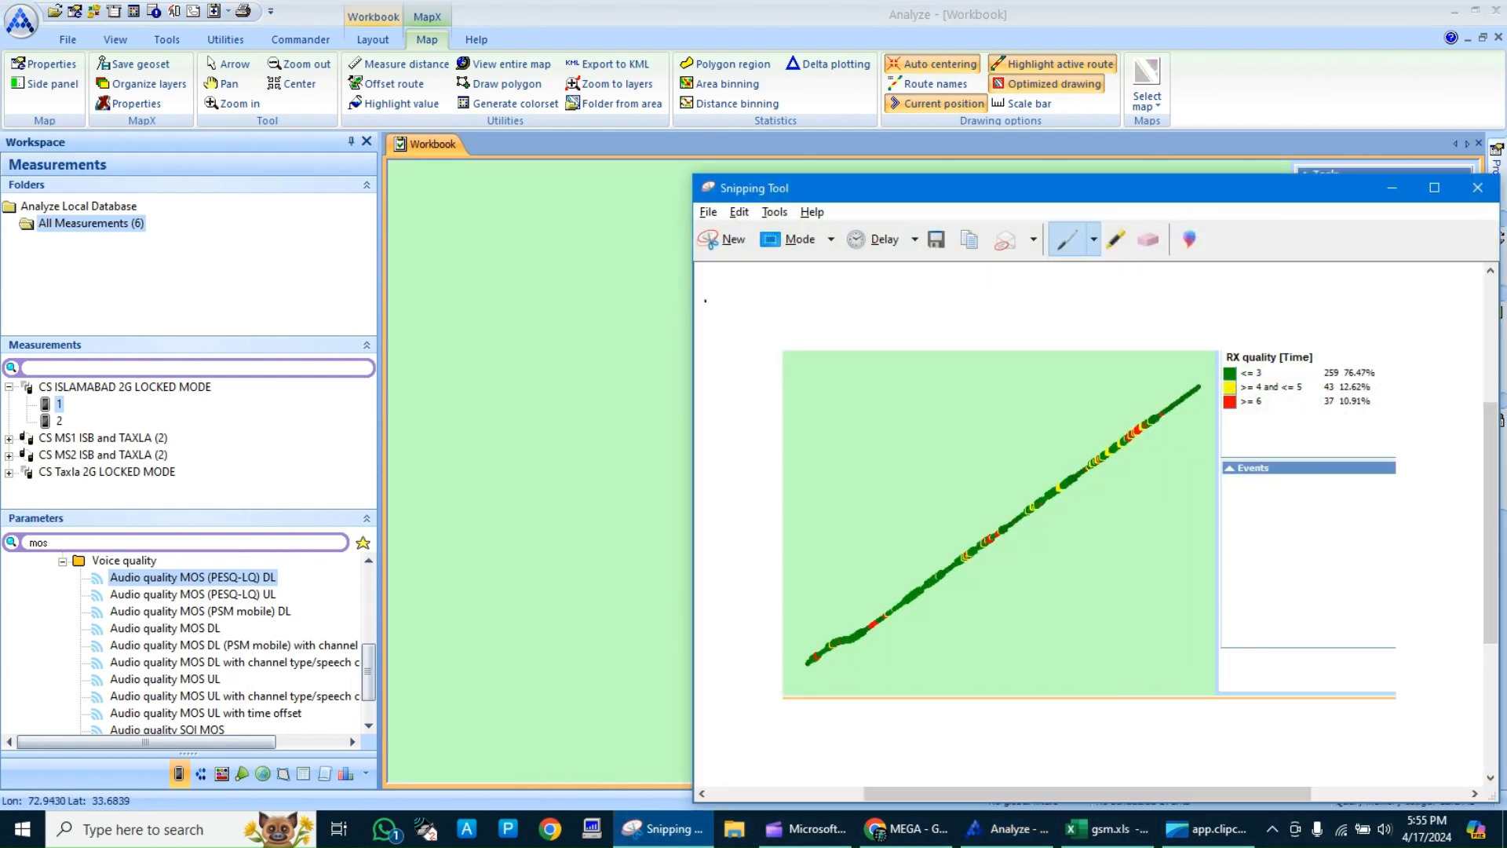
left_click(710, 240)
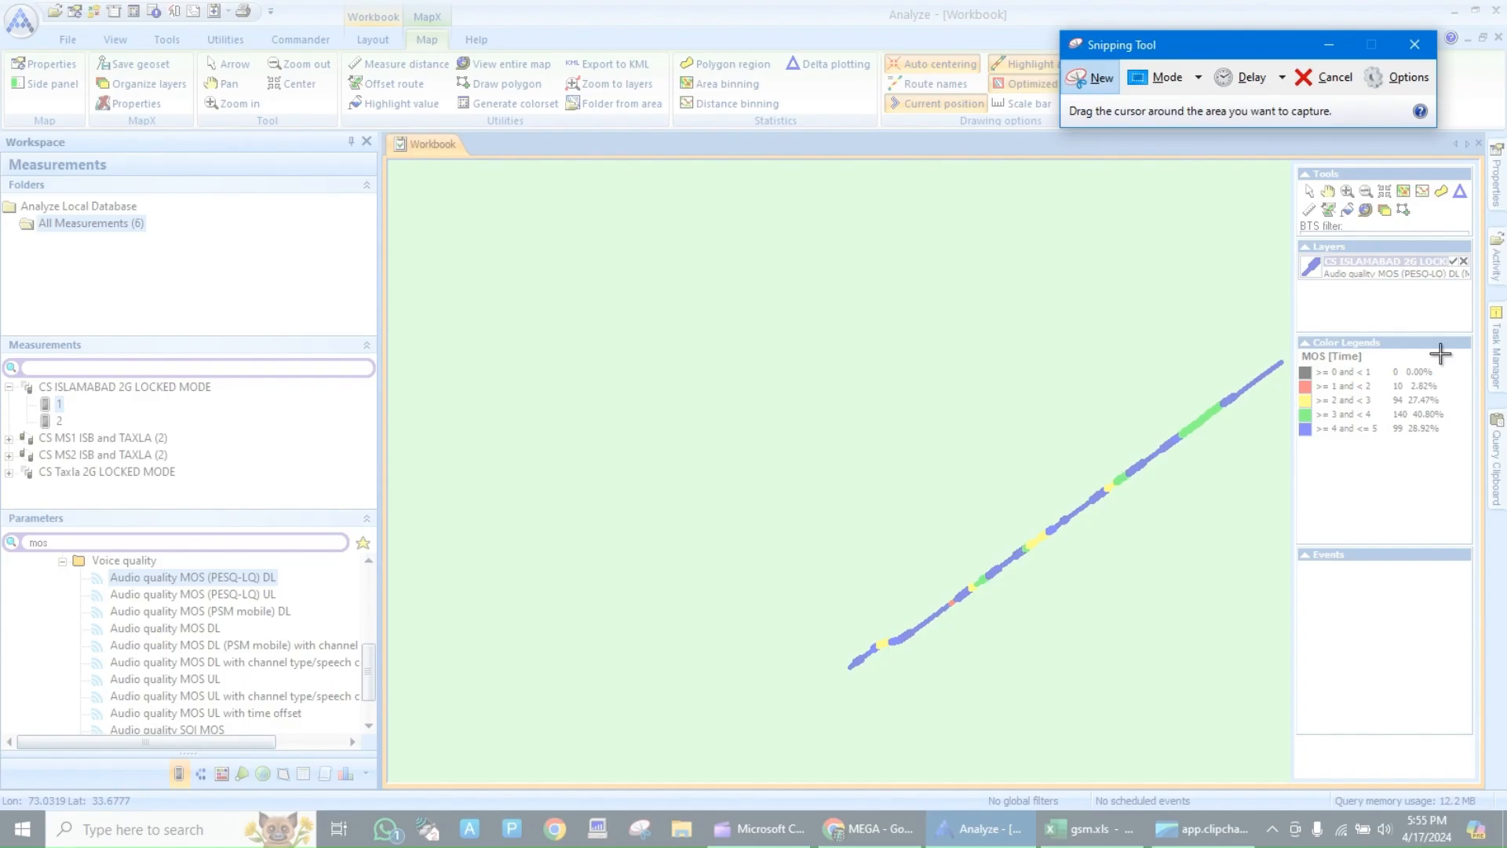
left_click_drag(1474, 333, 743, 777)
key("ctrl+s")
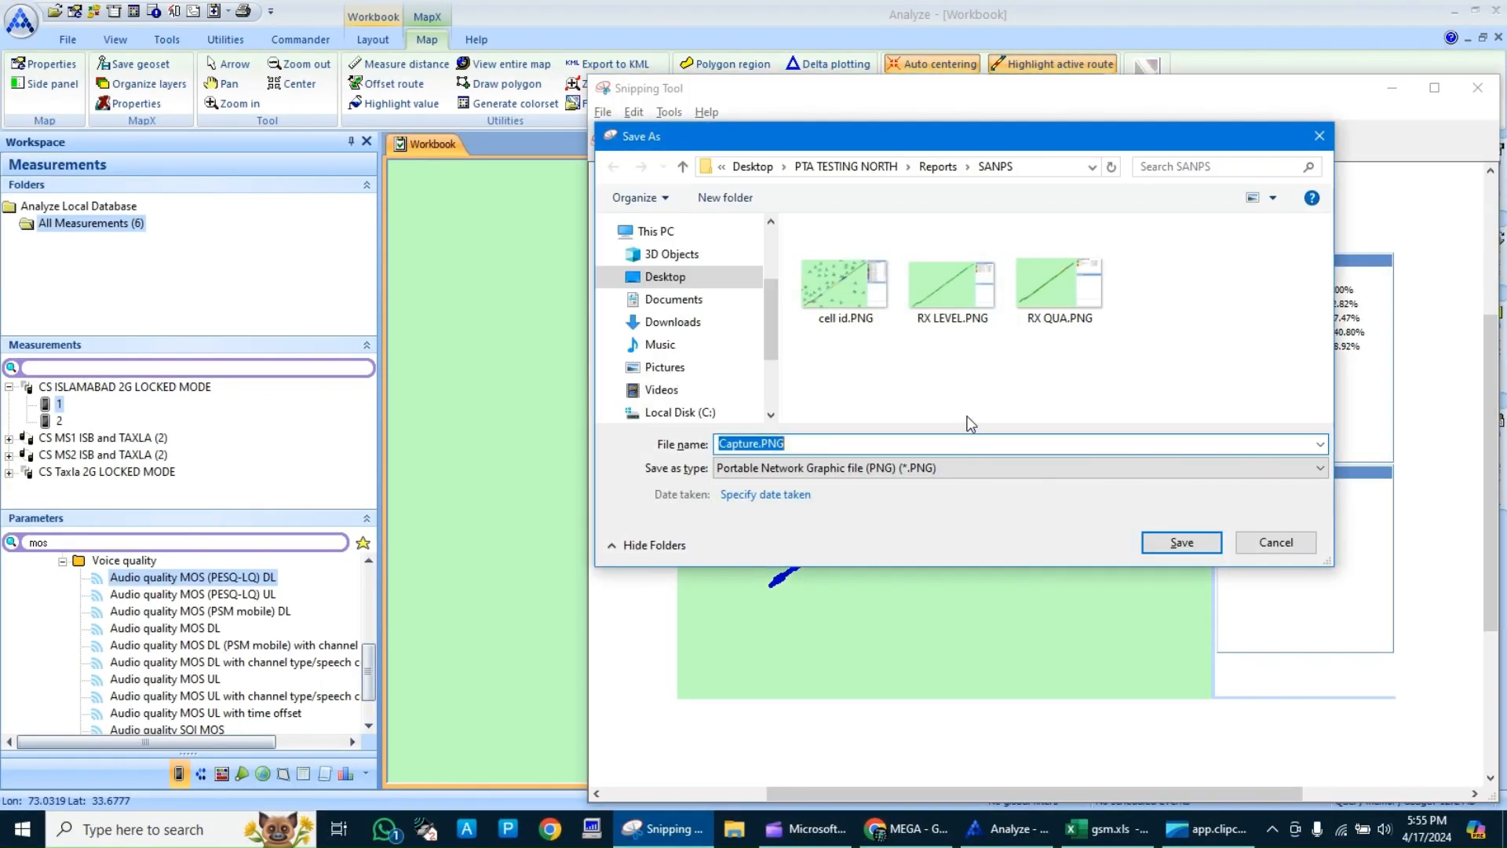
type("MOS")
key("Return")
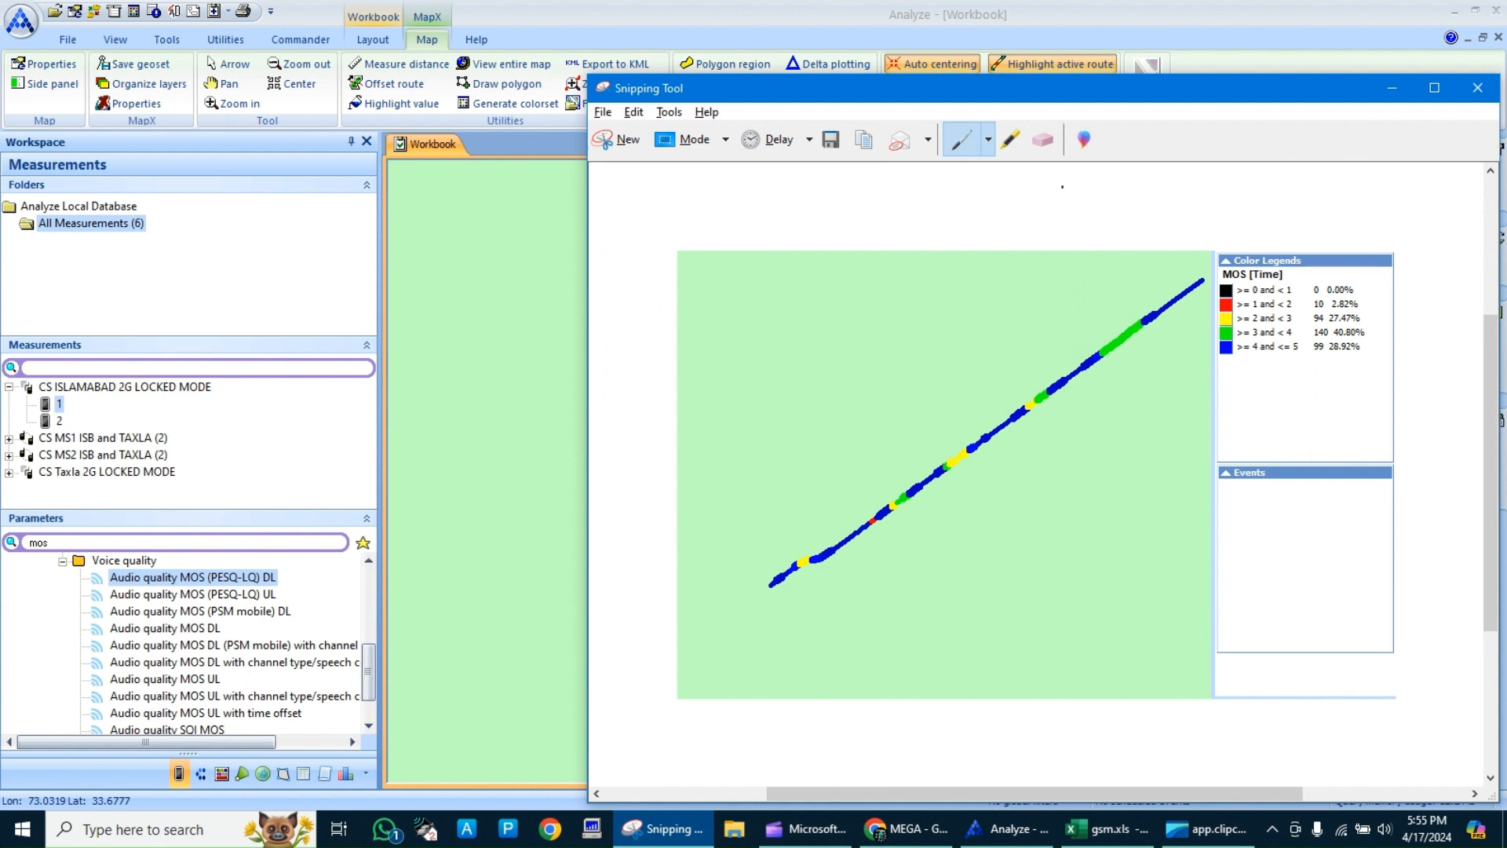
Open the Audio quality MOS (PESQ-LQ) DL parameter of the Islamabad log as a pie graph
right_click(235, 580)
mouse_move(313, 590)
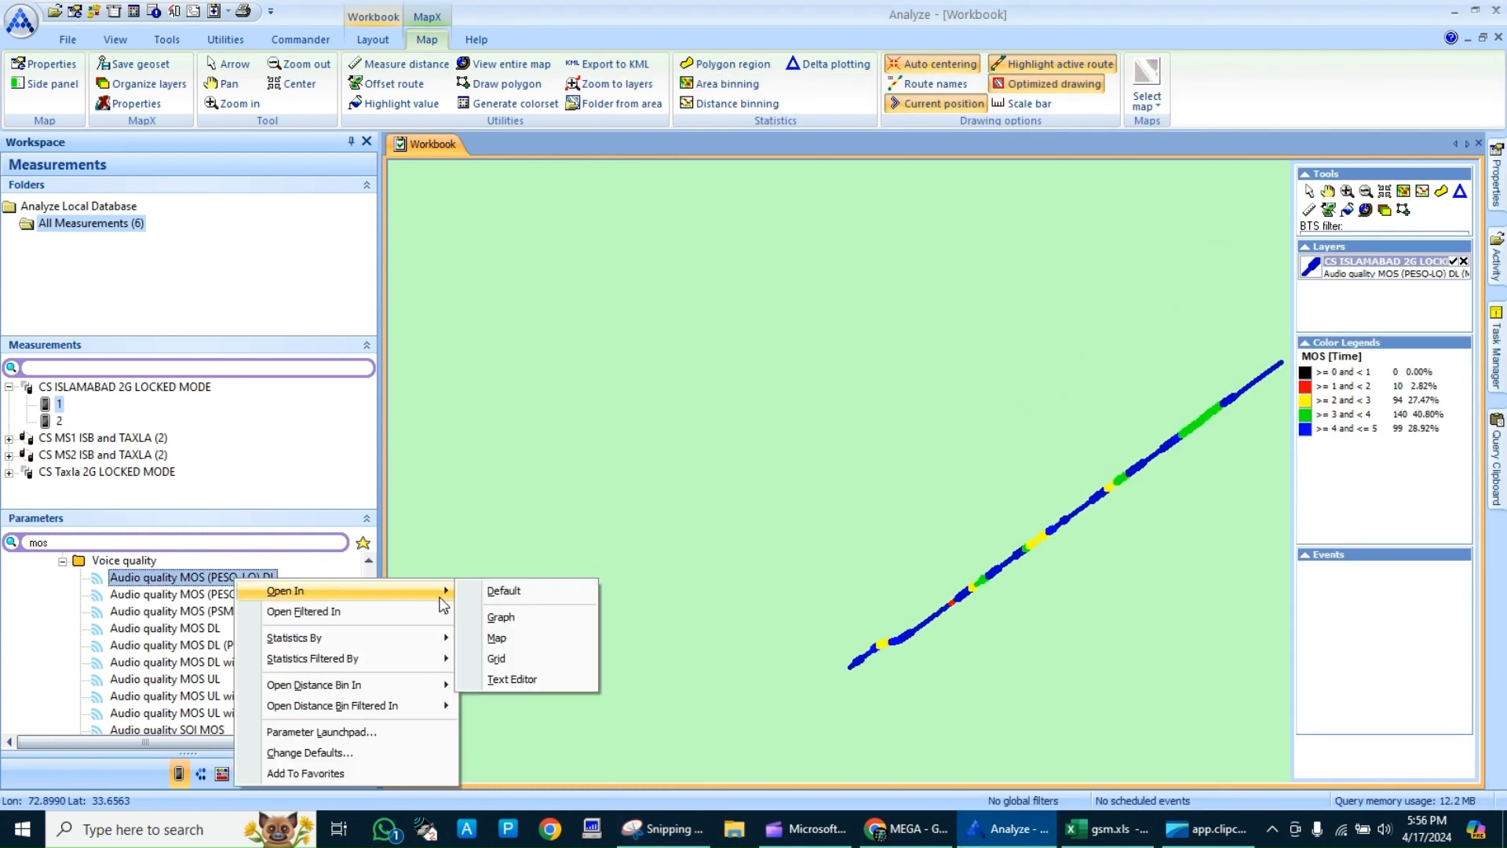
left_click(501, 617)
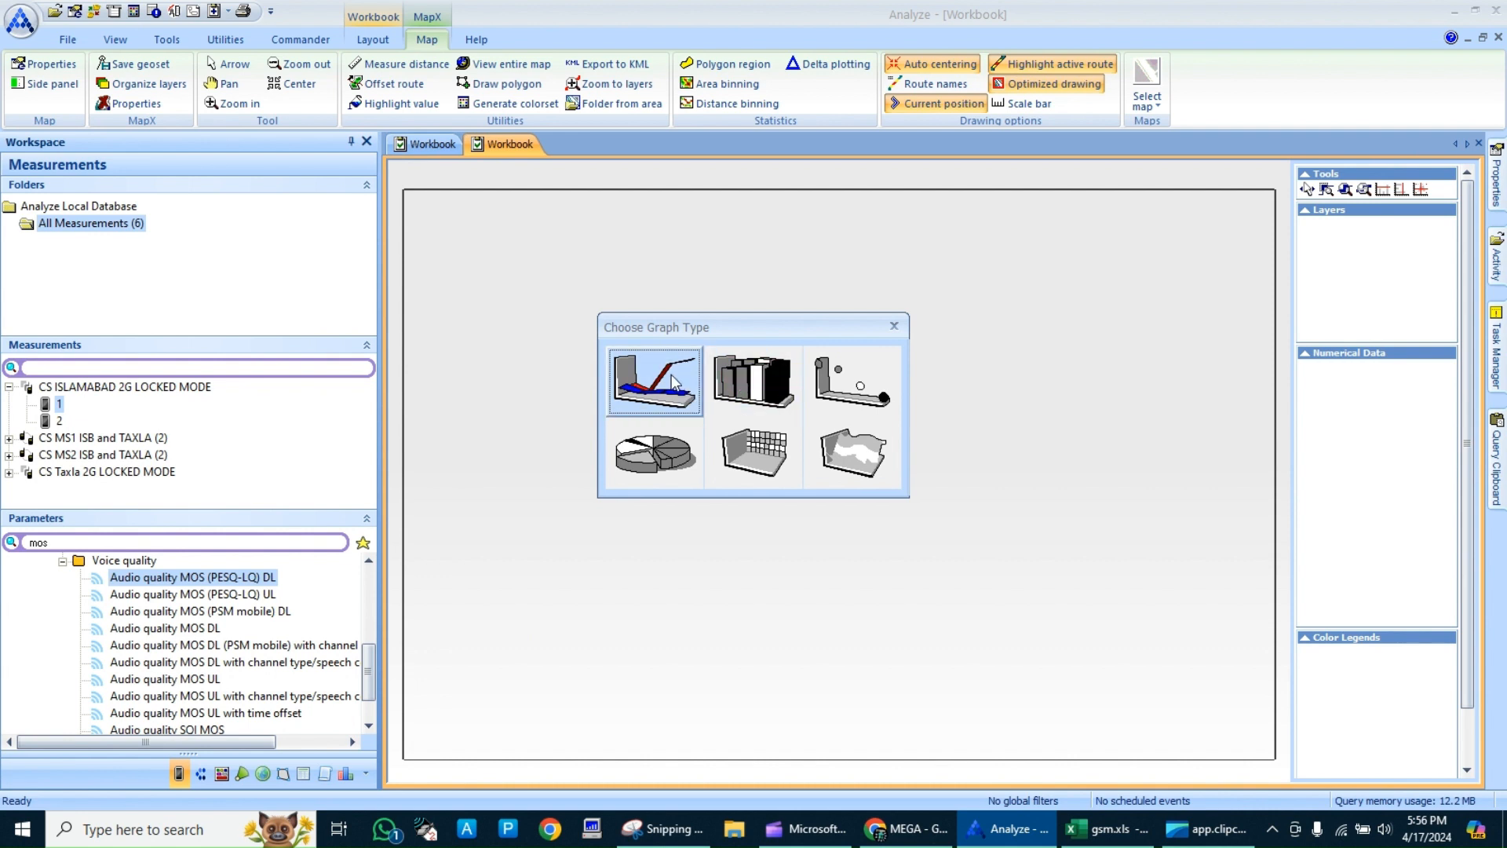
left_click(676, 451)
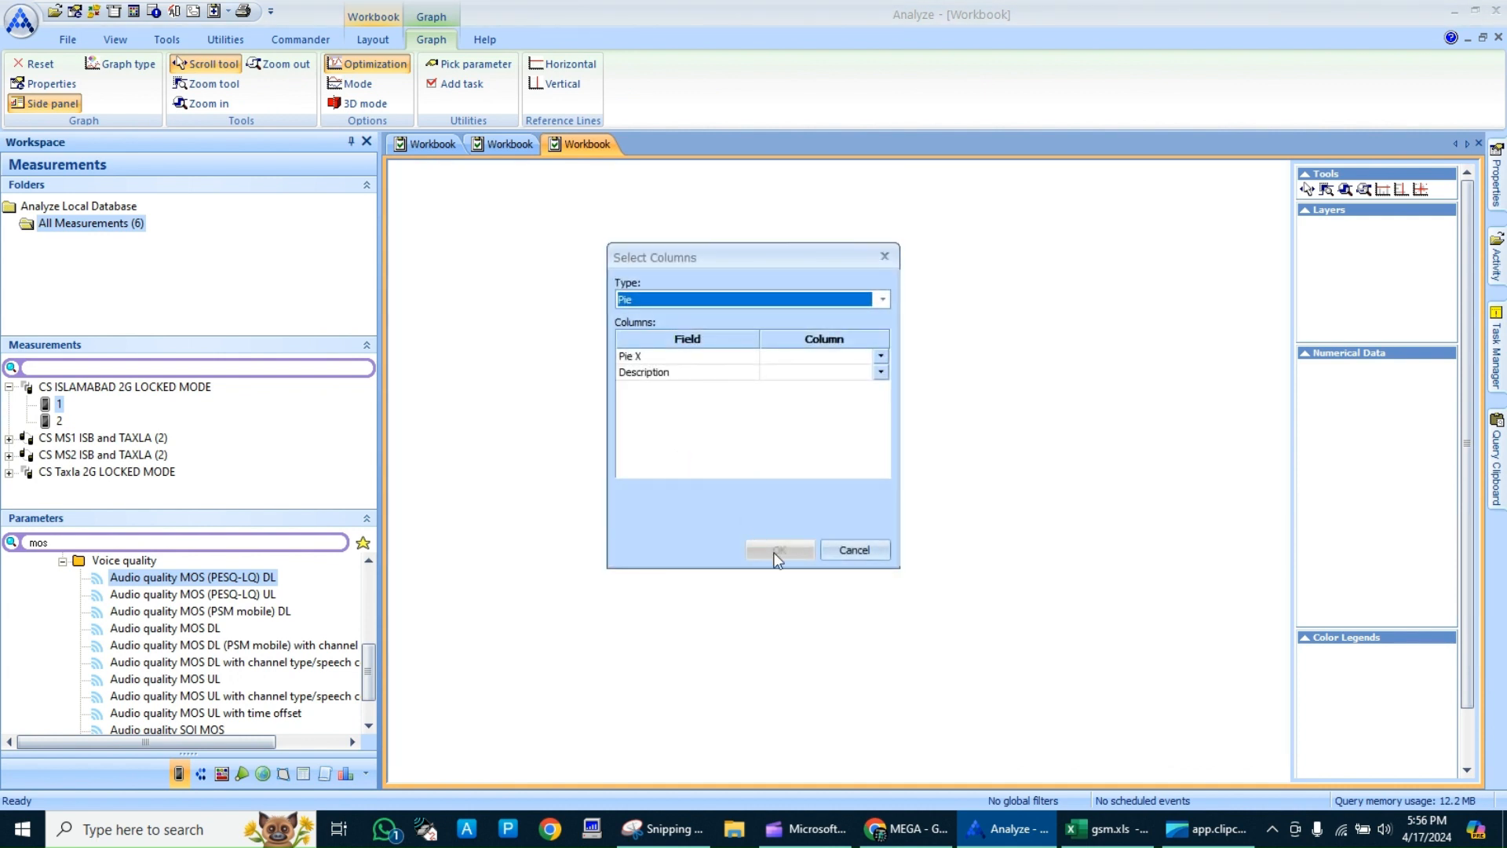
Assign audio_sample_duration_dl to Pie X and time to Description, and generate the MOS pie chart
left_click(880, 355)
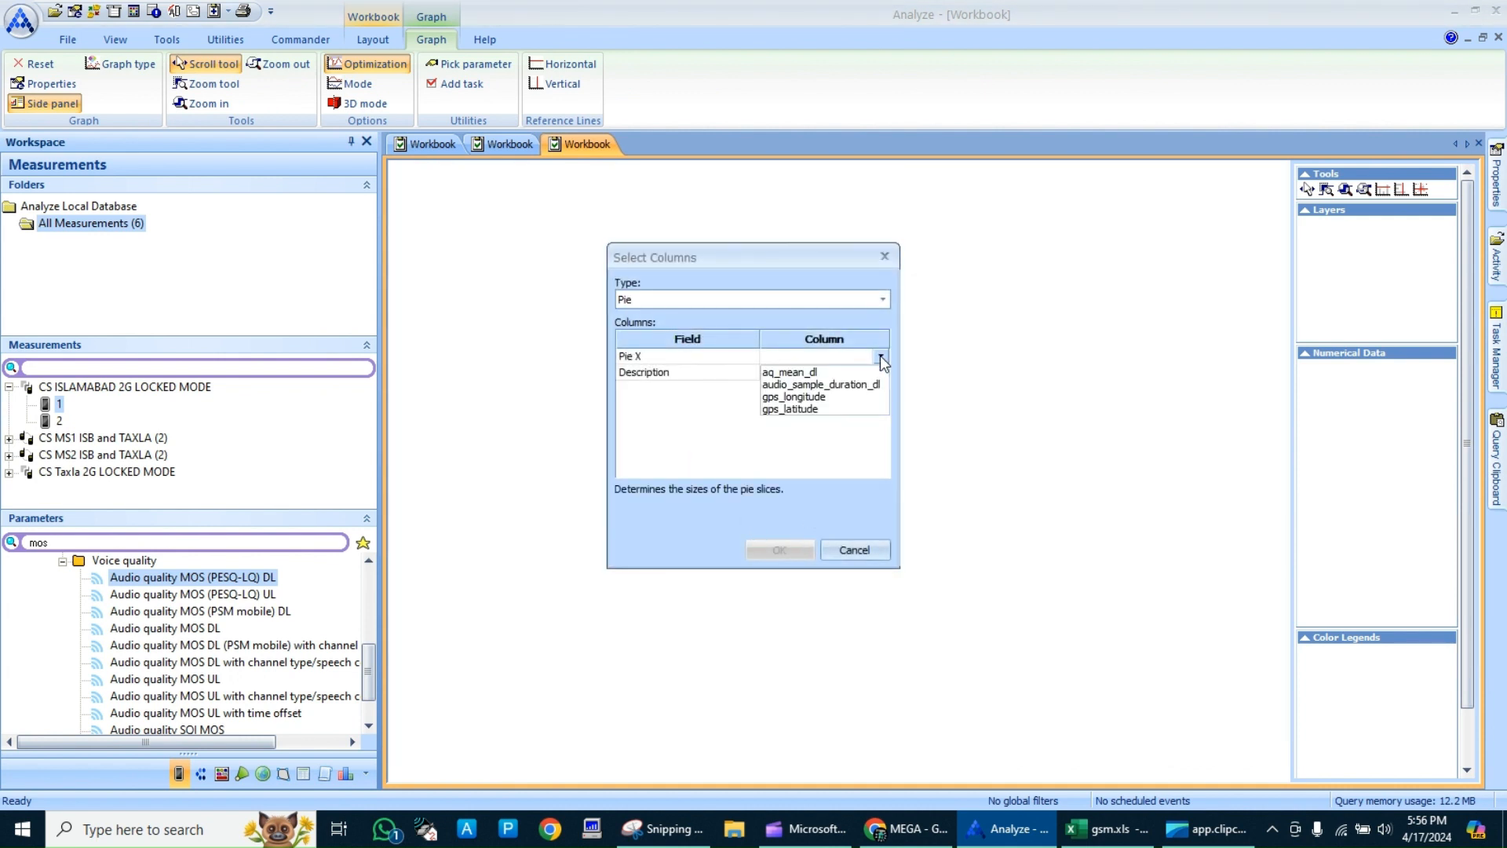
left_click(851, 384)
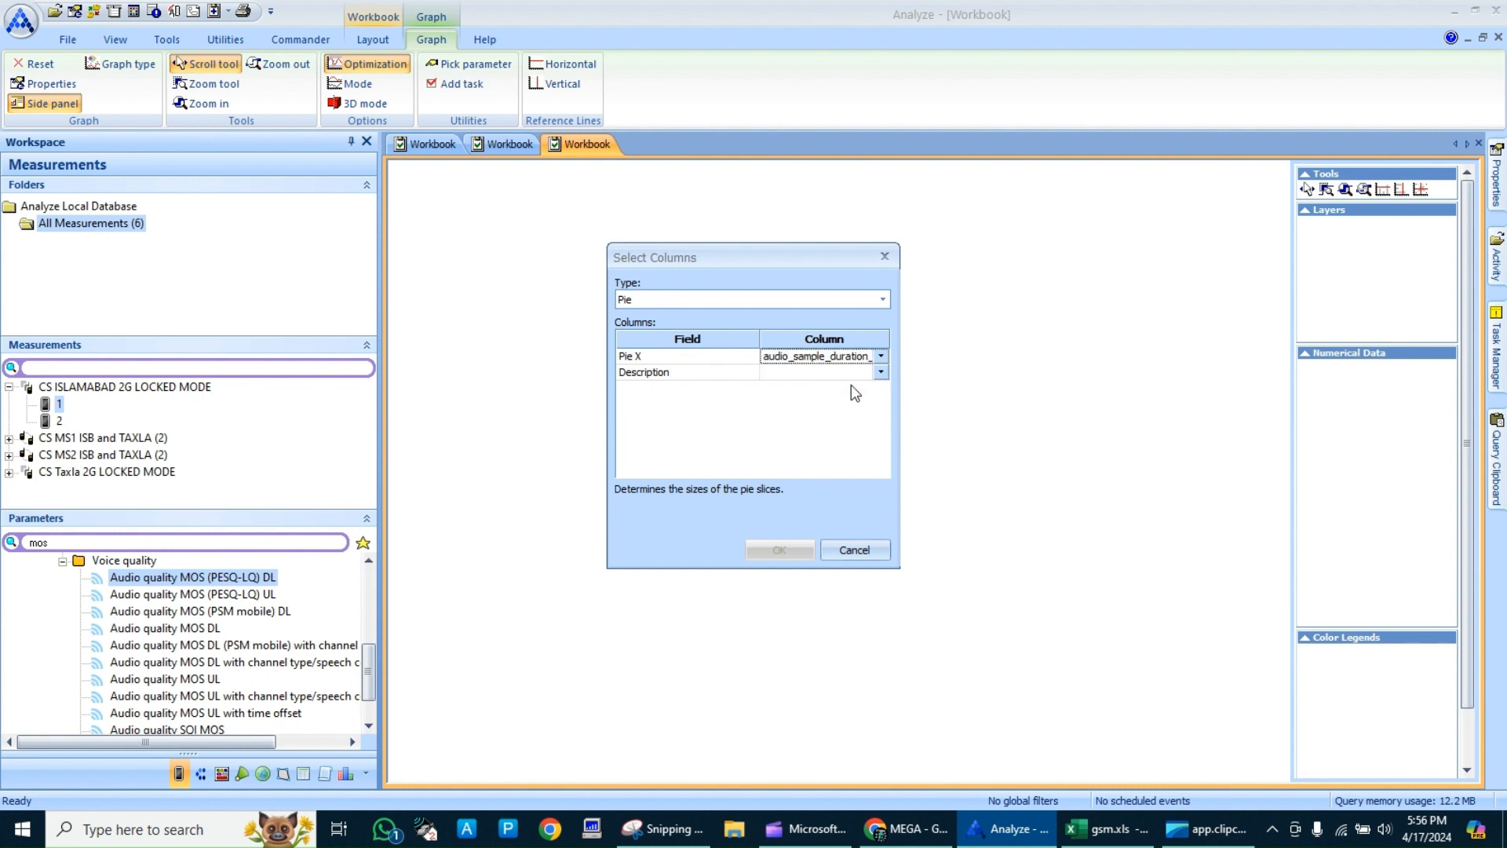
left_click(880, 369)
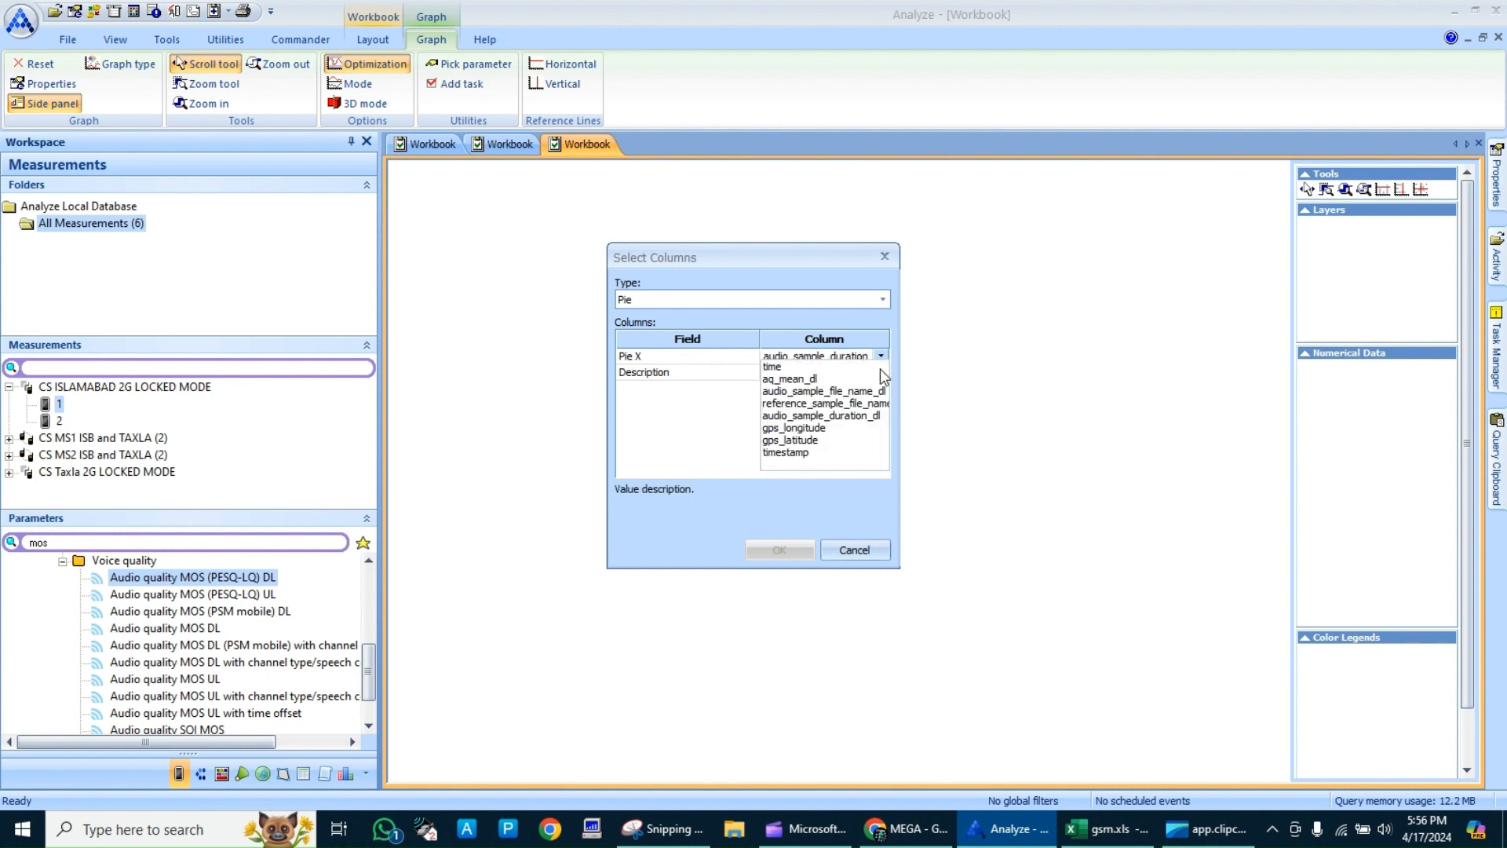
left_click(880, 369)
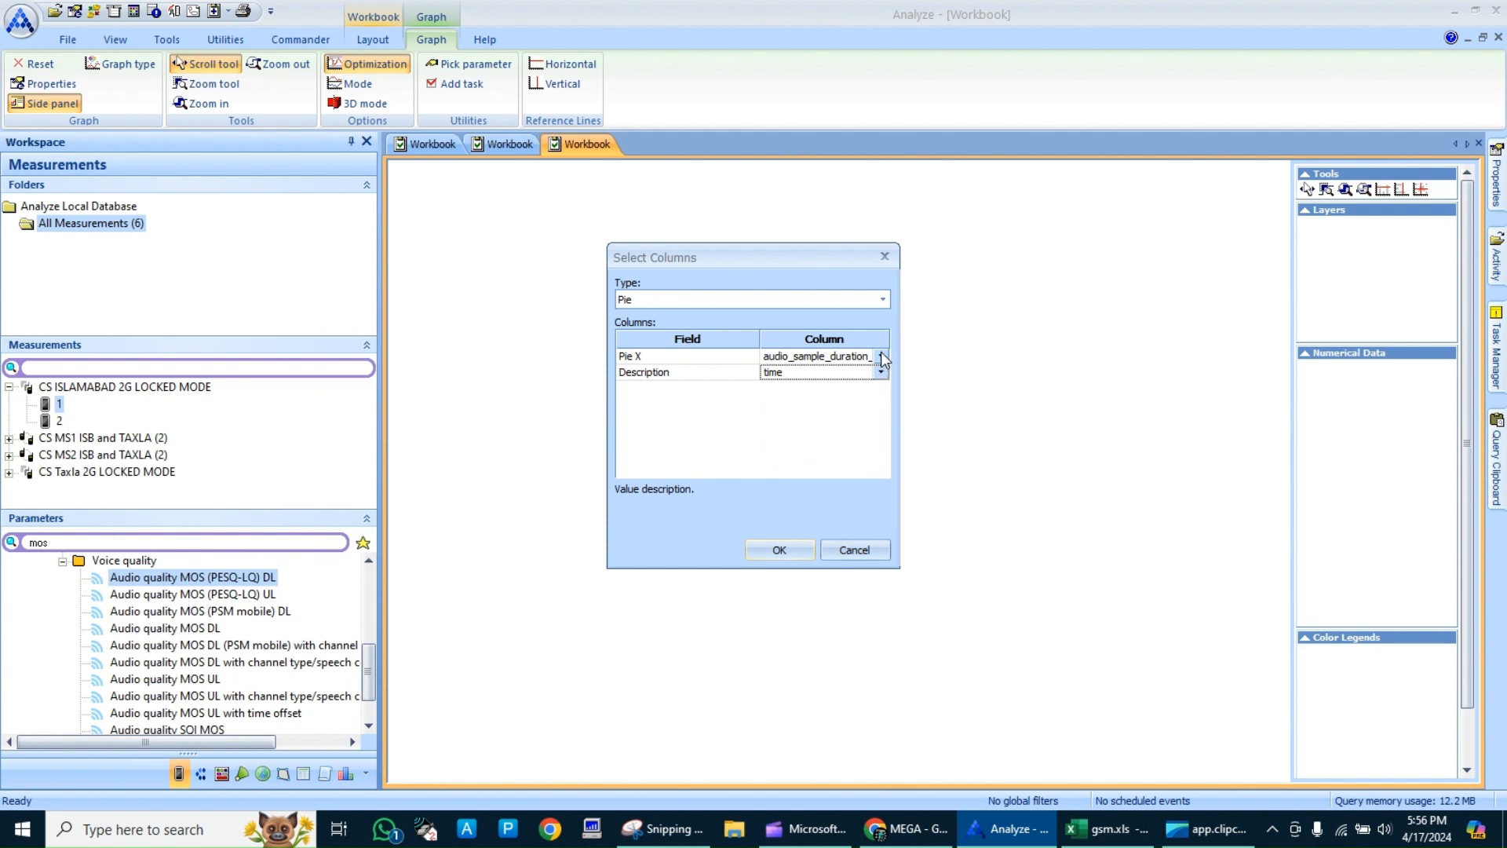
left_click(880, 353)
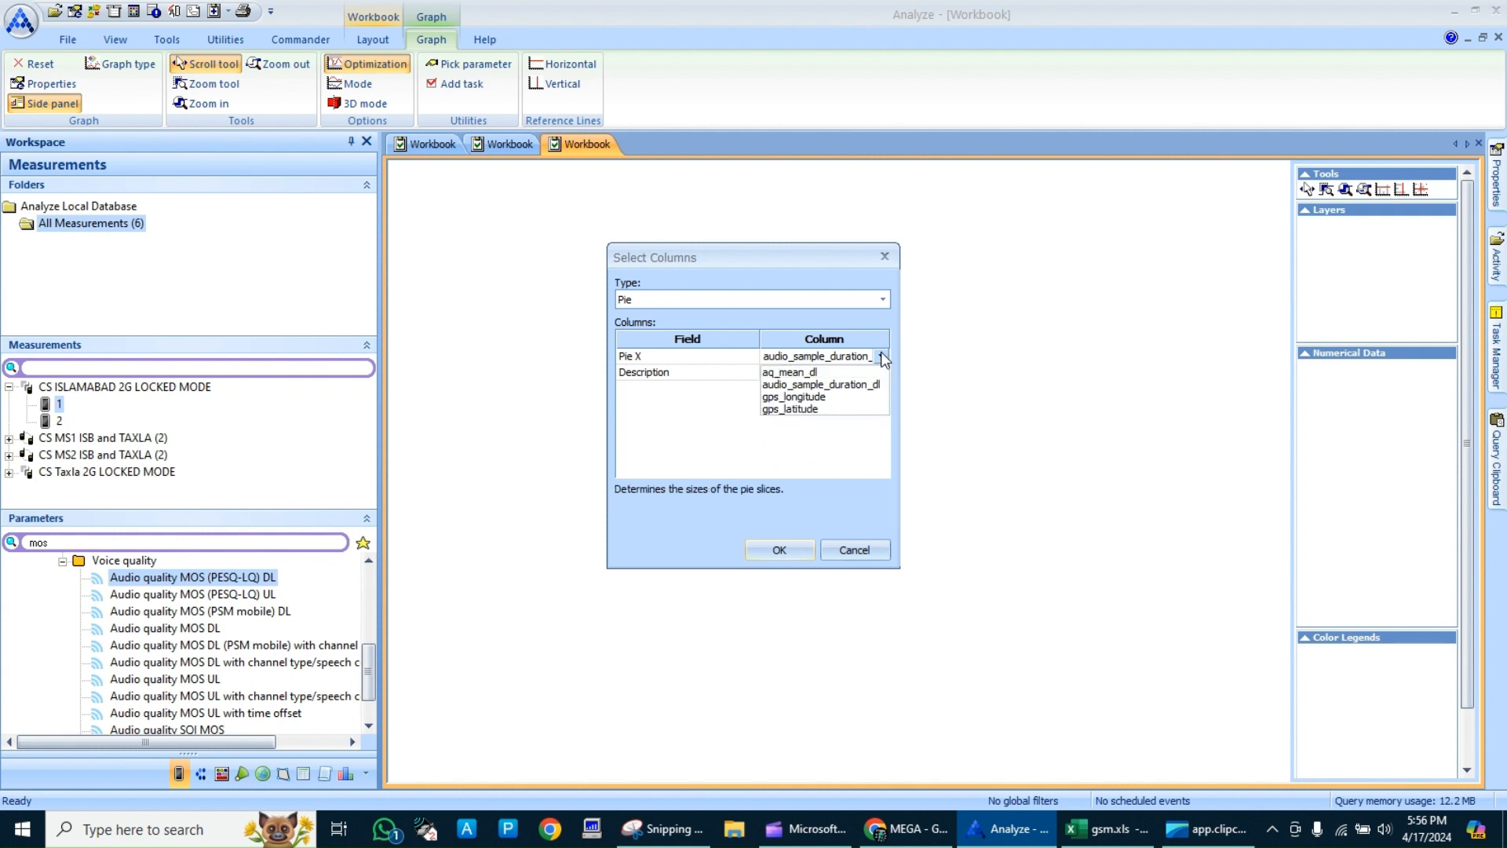
left_click(819, 386)
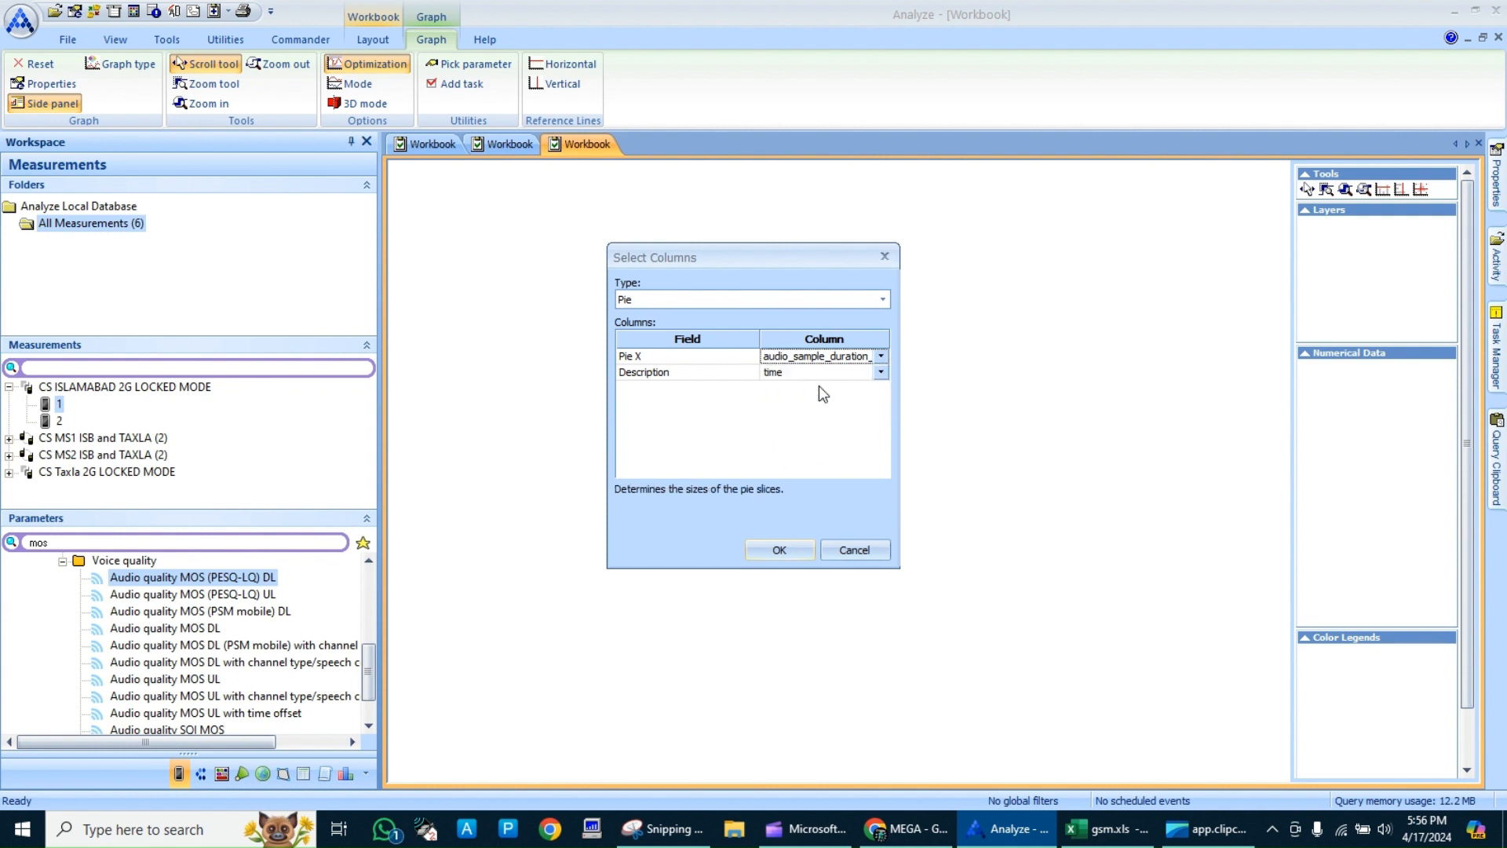
left_click(880, 372)
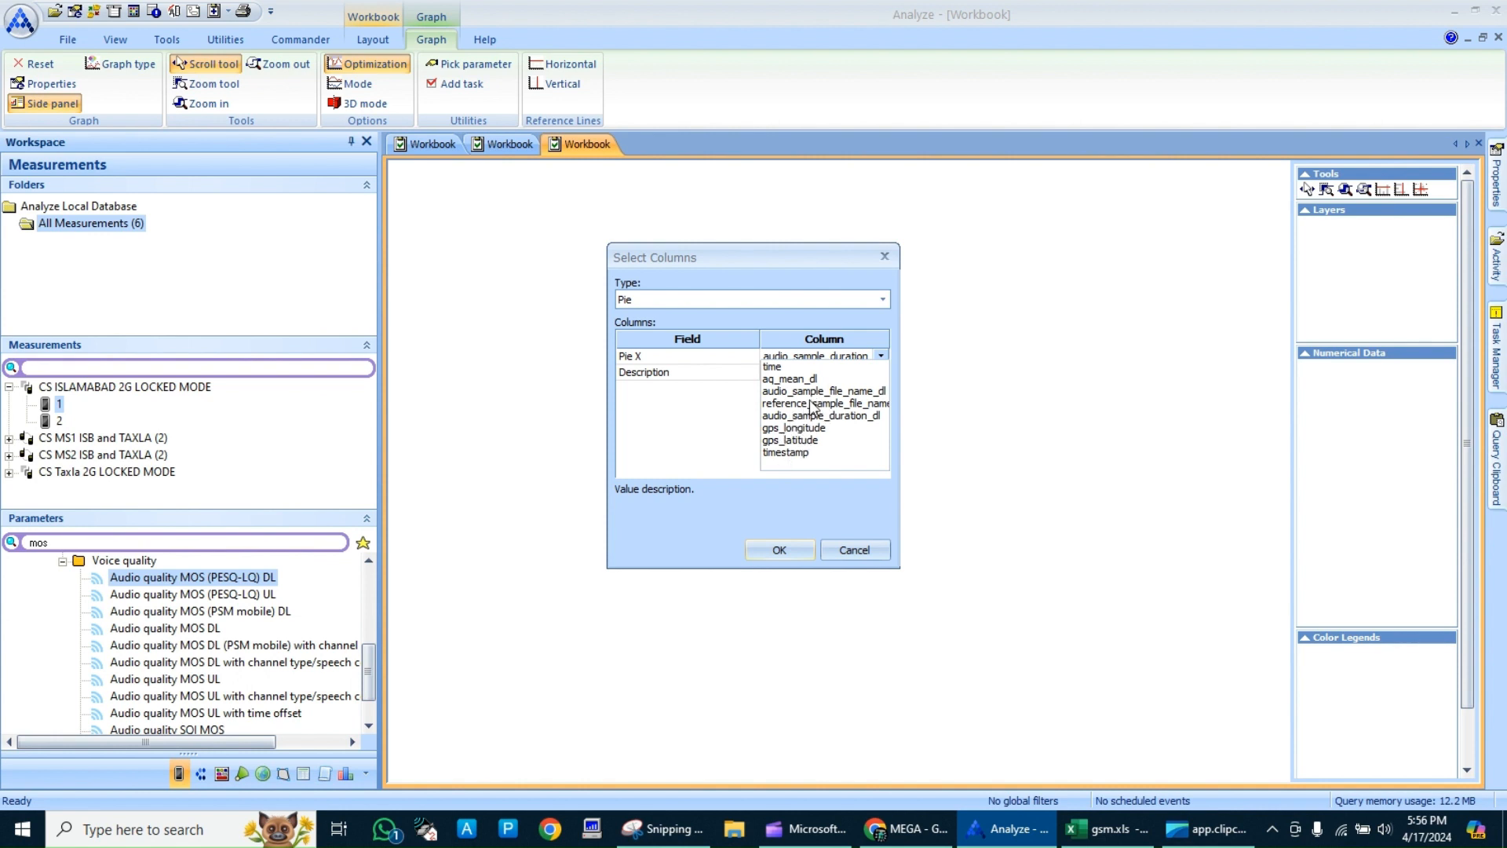
left_click(781, 373)
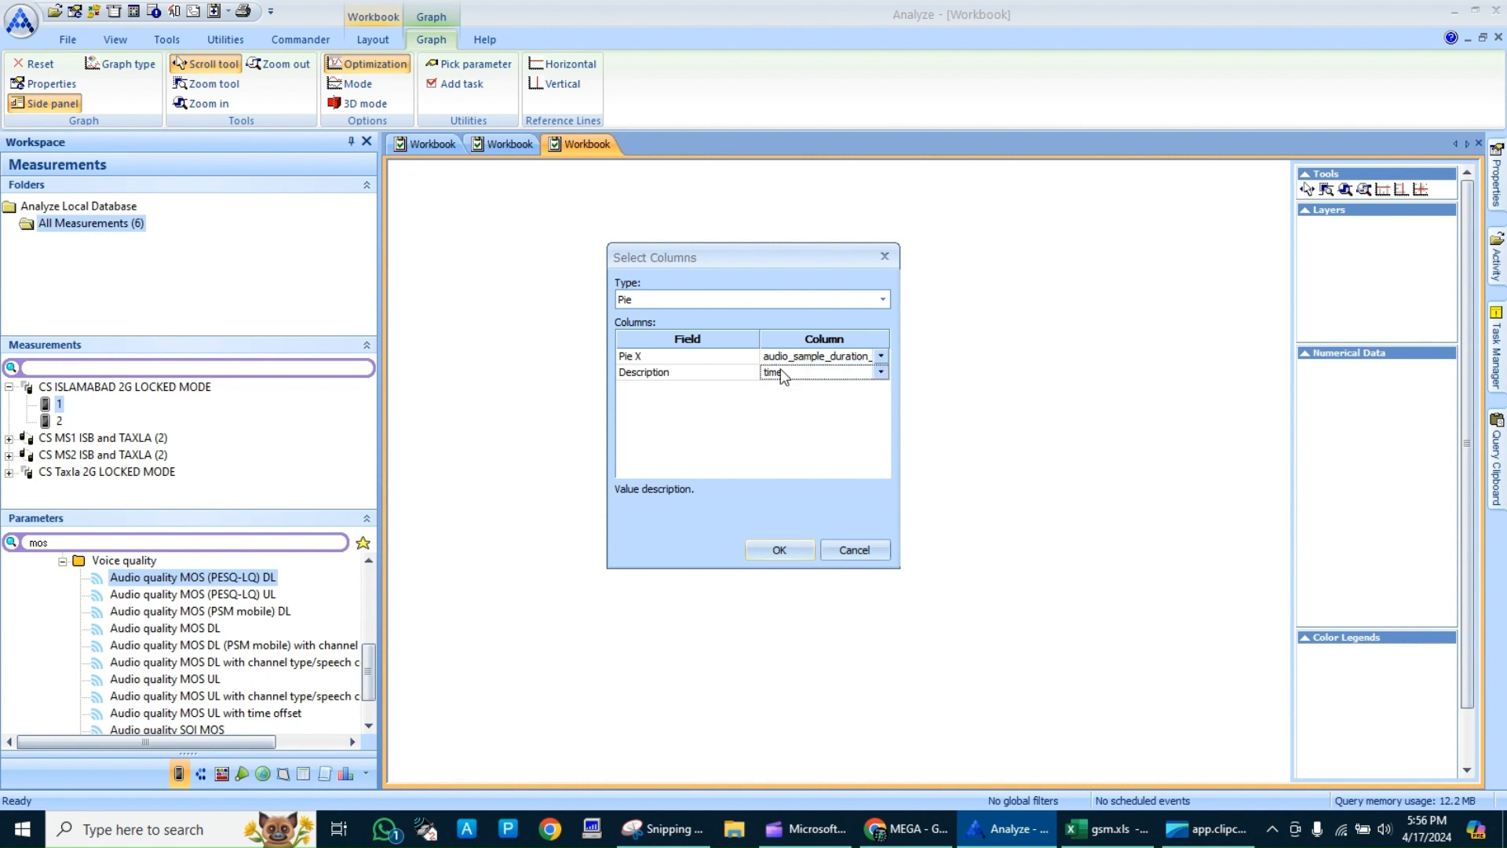
left_click(786, 550)
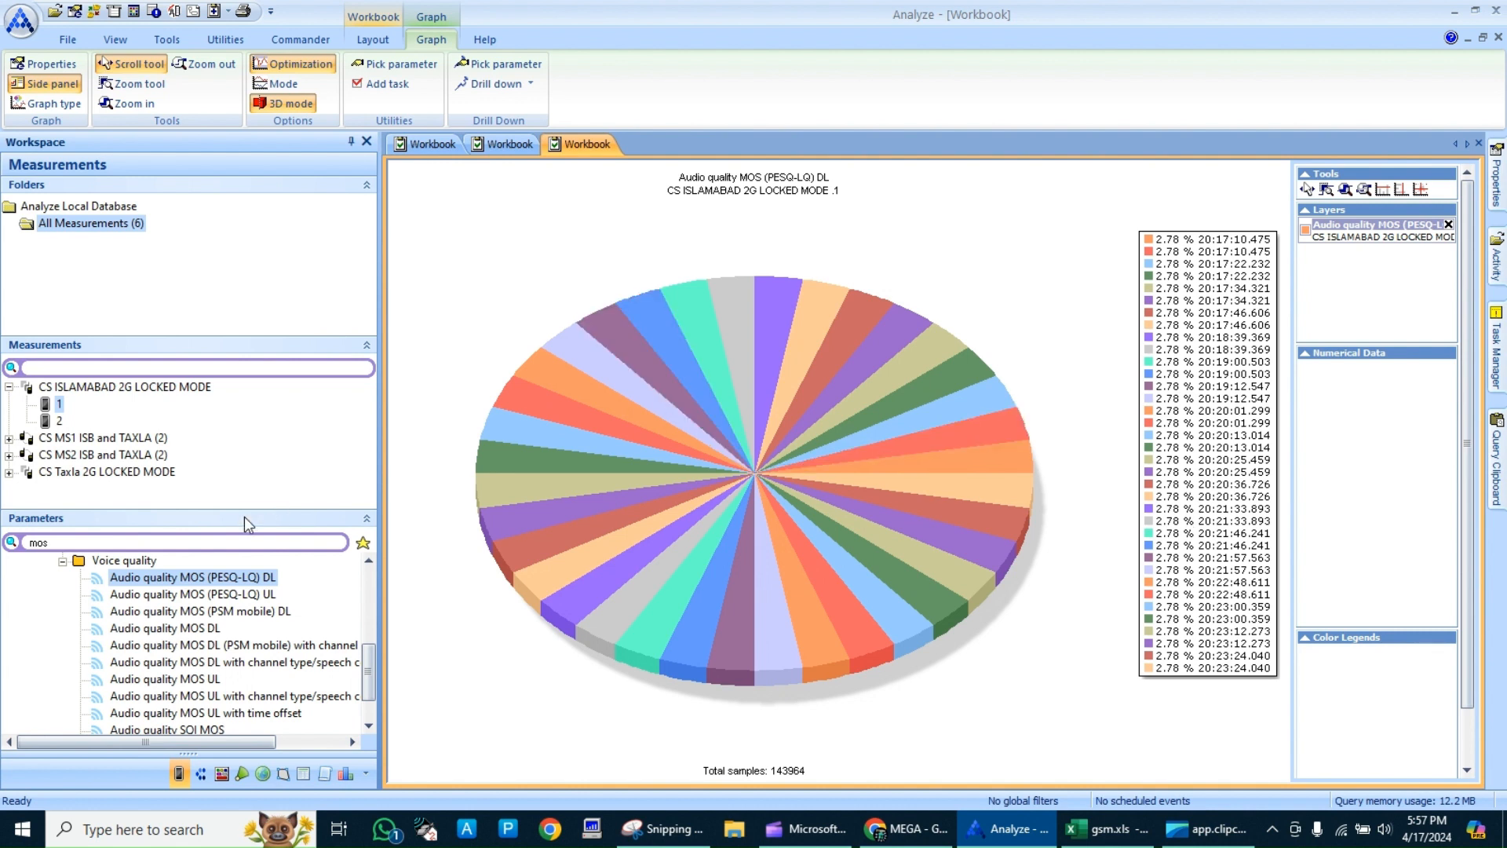
Plot the Audio quality MOS (PESQ-LQ) DL parameter as a line graph in a new workbook
mouse_move(300, 591)
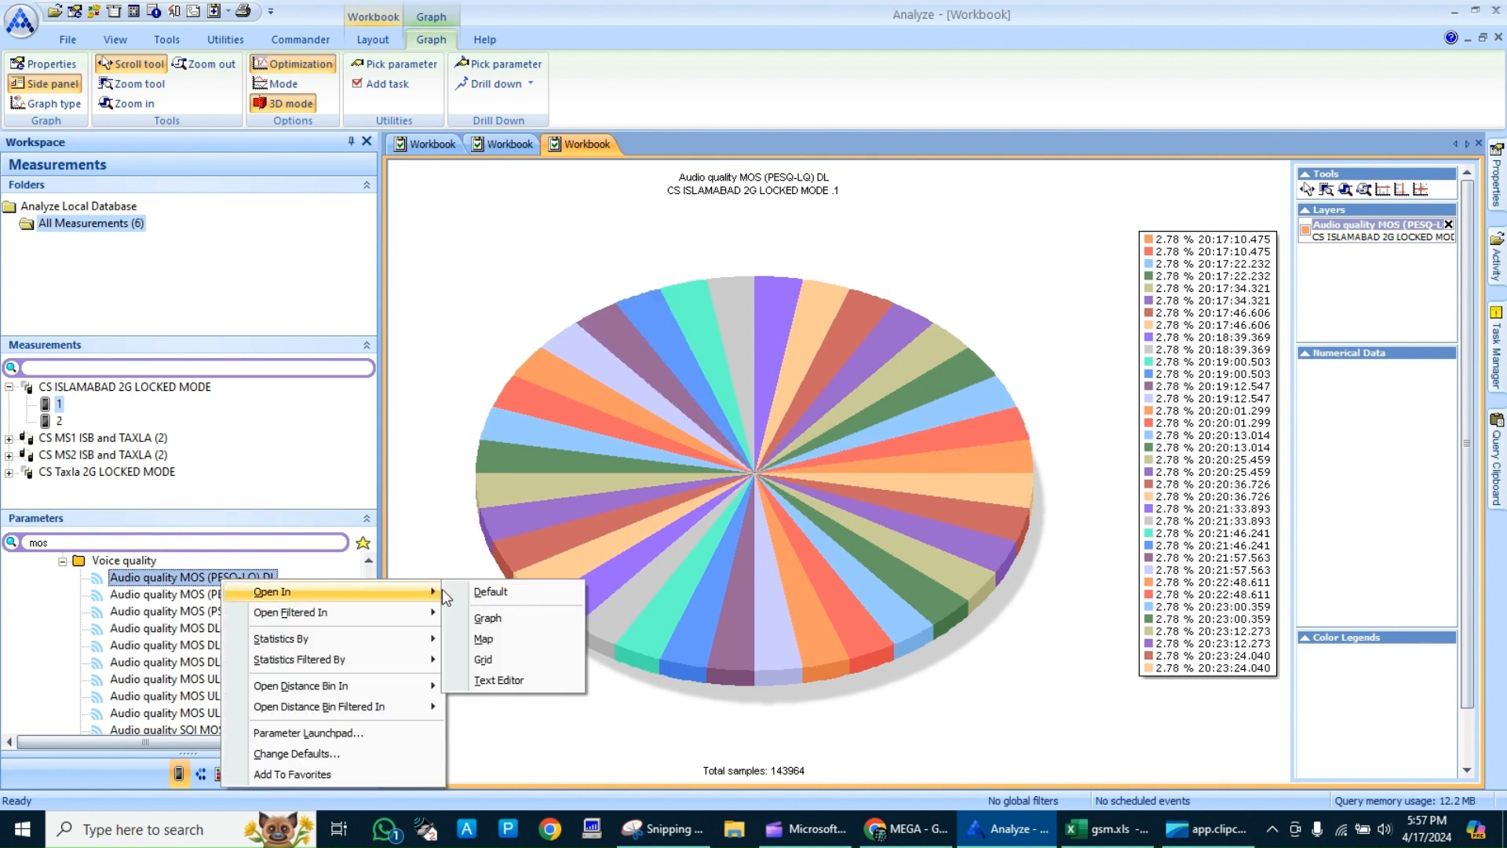
left_click(509, 621)
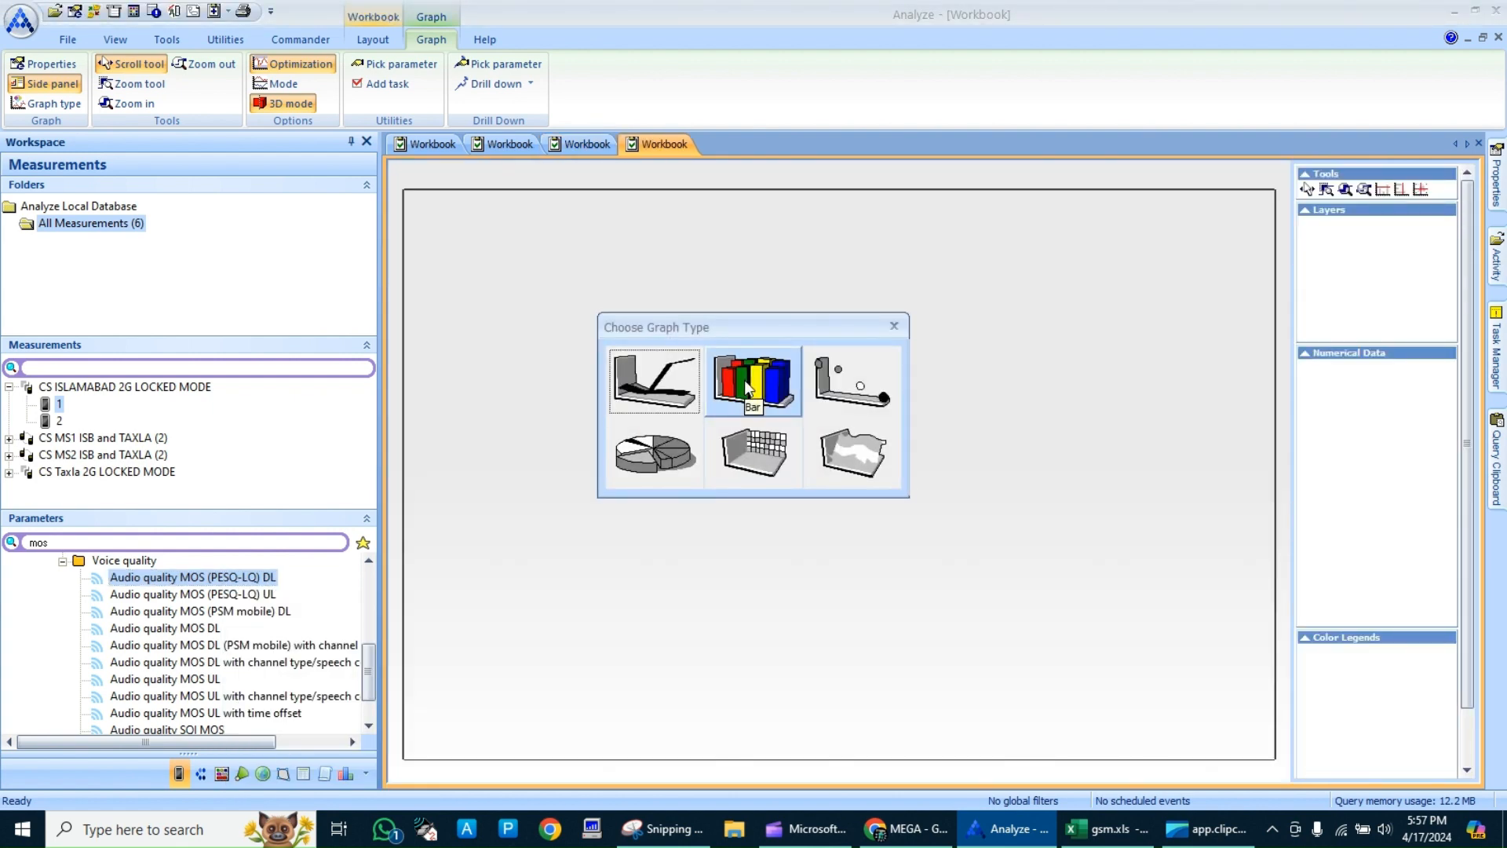
left_click(645, 380)
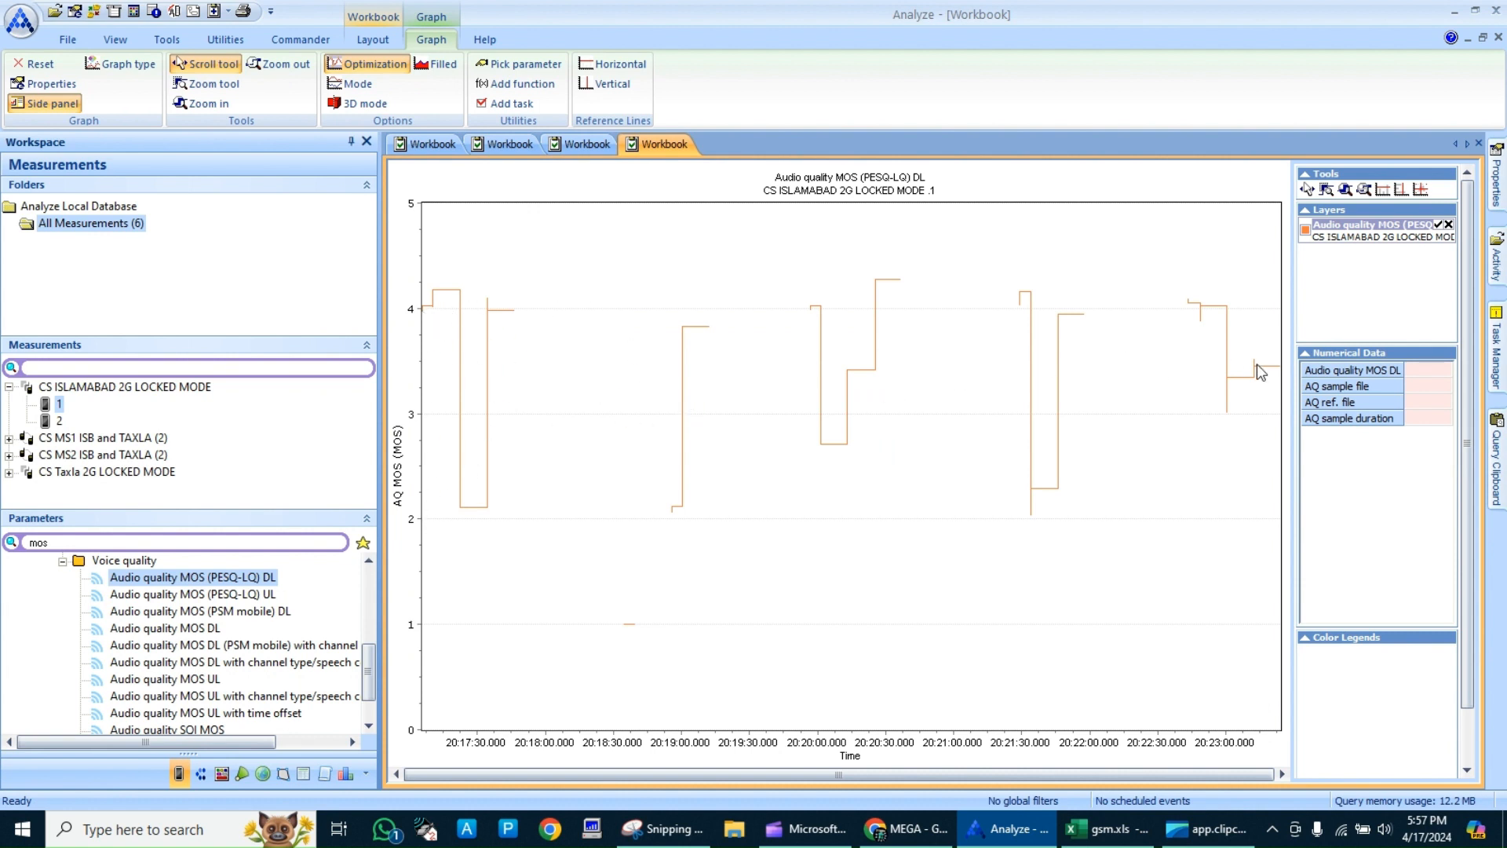
Open the Audio quality MOS (PESQ-LQ) DL parameter as a grid in a new workbook
right_click(241, 580)
mouse_move(346, 590)
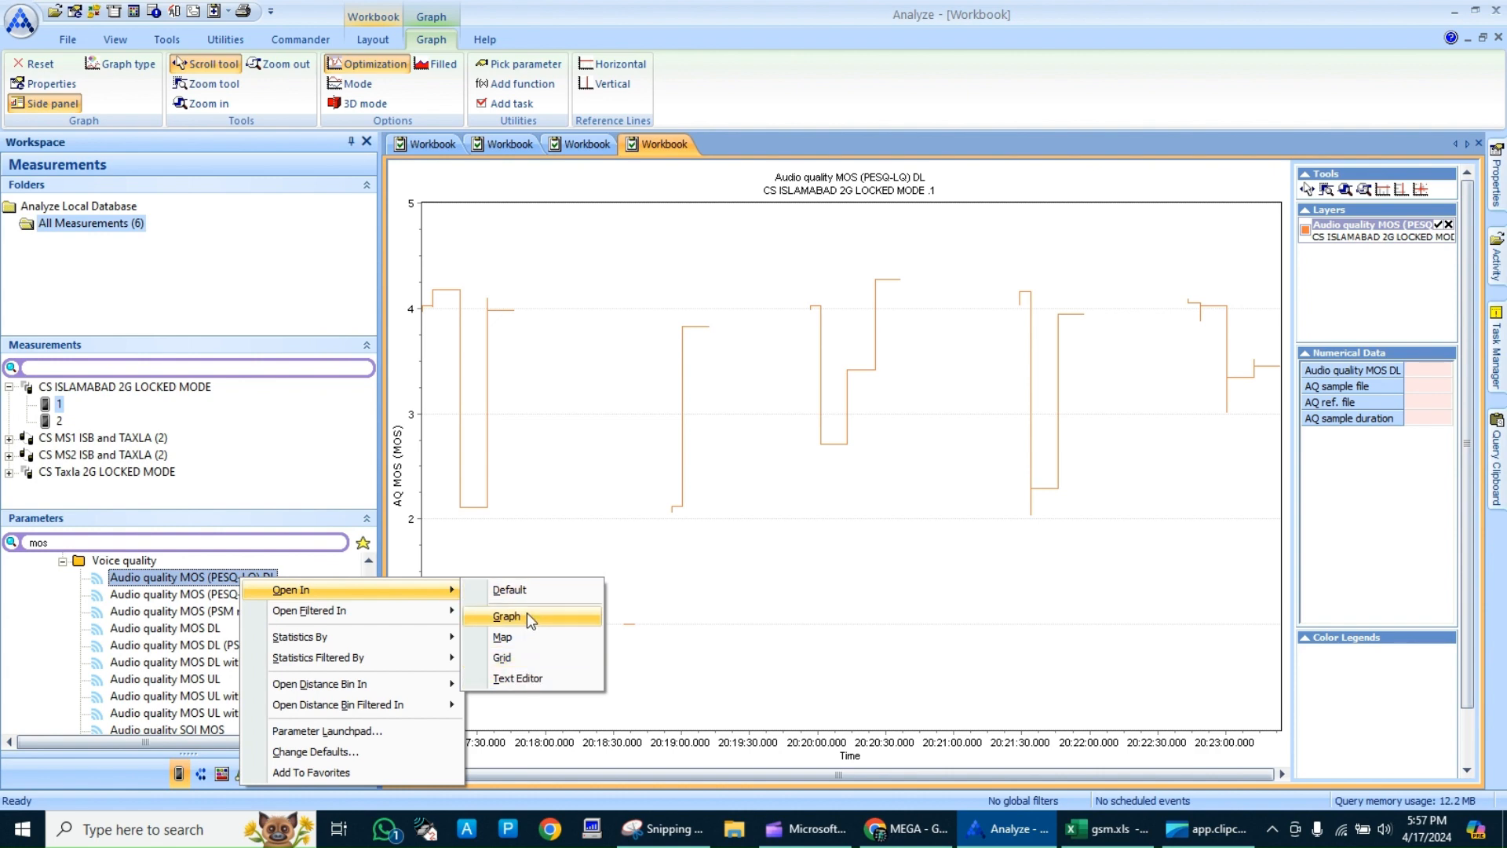
left_click(521, 653)
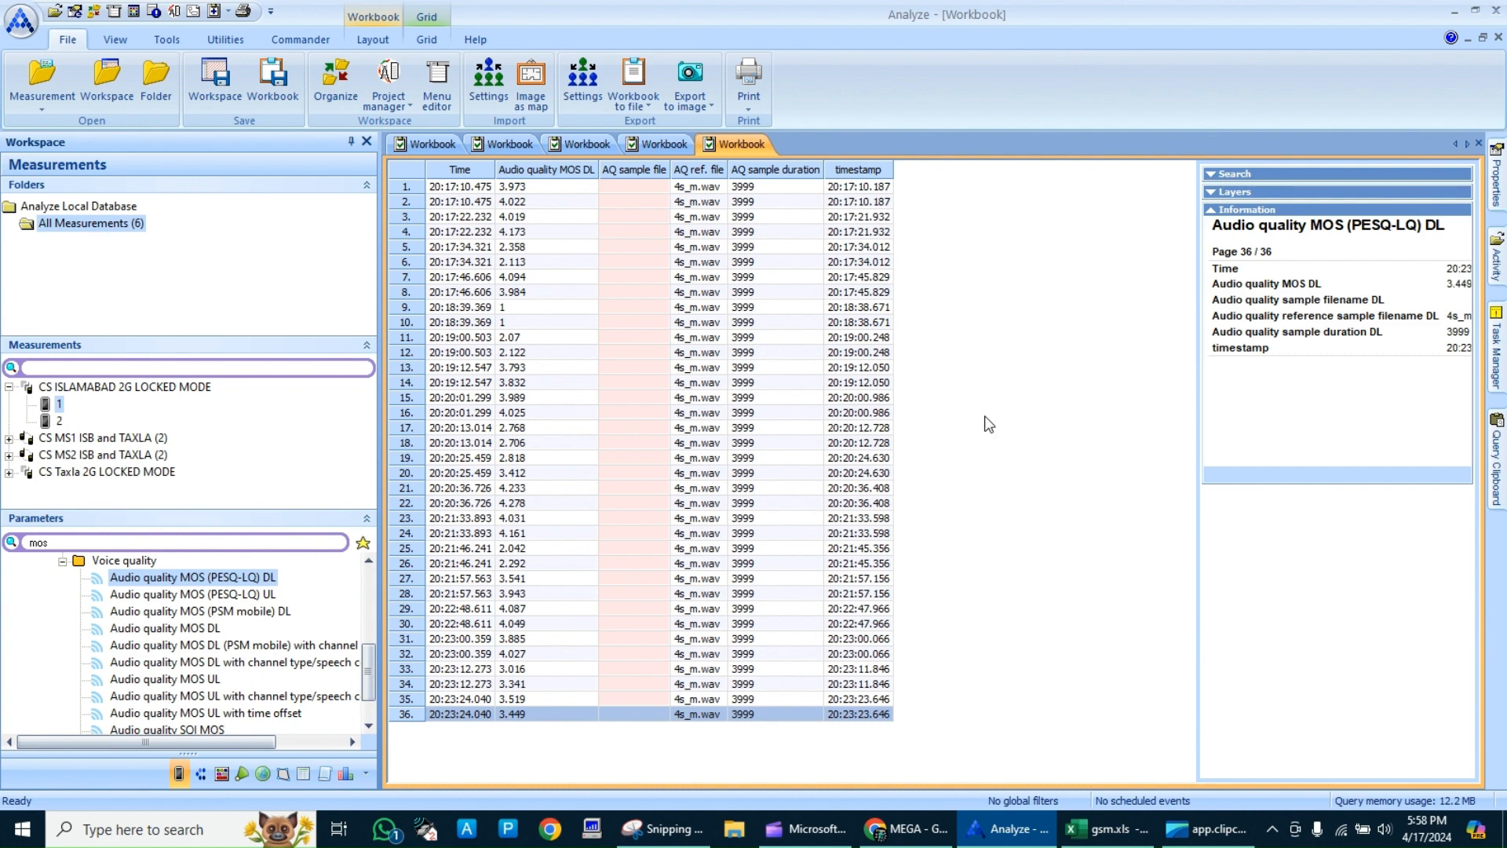
Minimize the Analyze and Snipping Tool windows to return to the desktop
left_click(1453, 11)
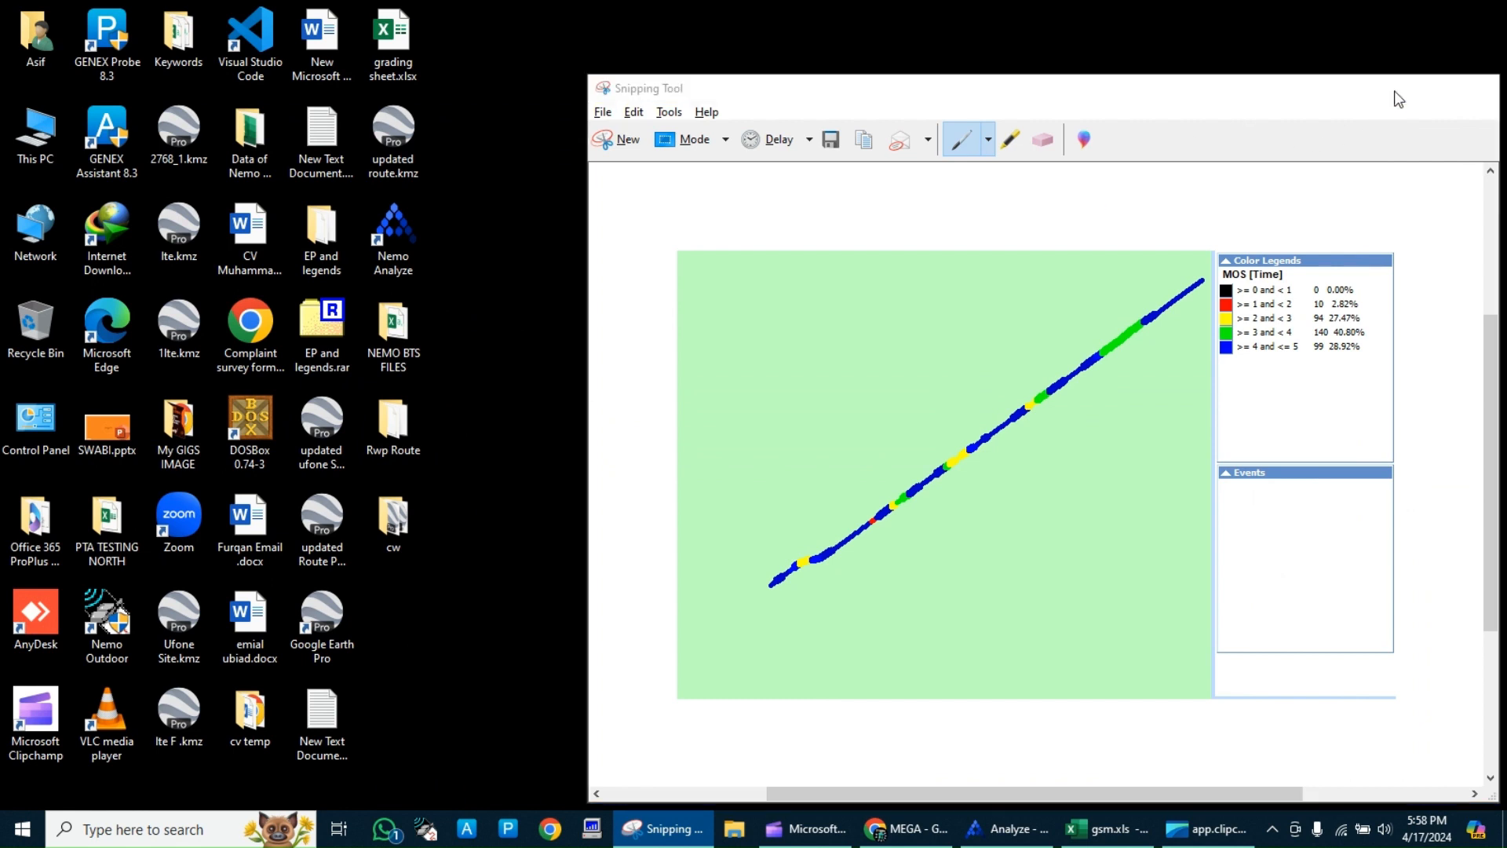
left_click(1396, 97)
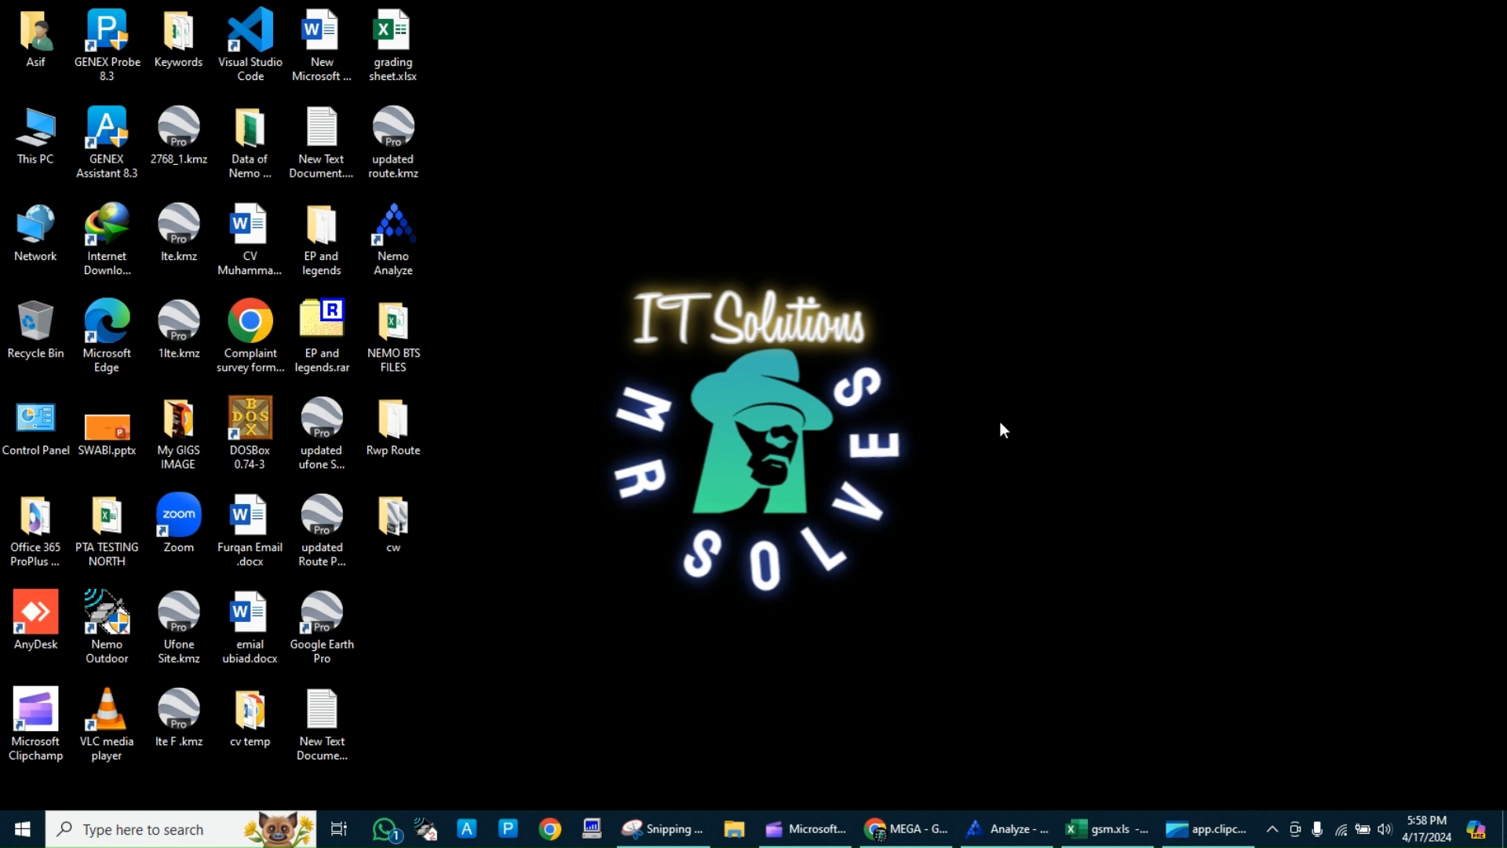
left_click(1202, 833)
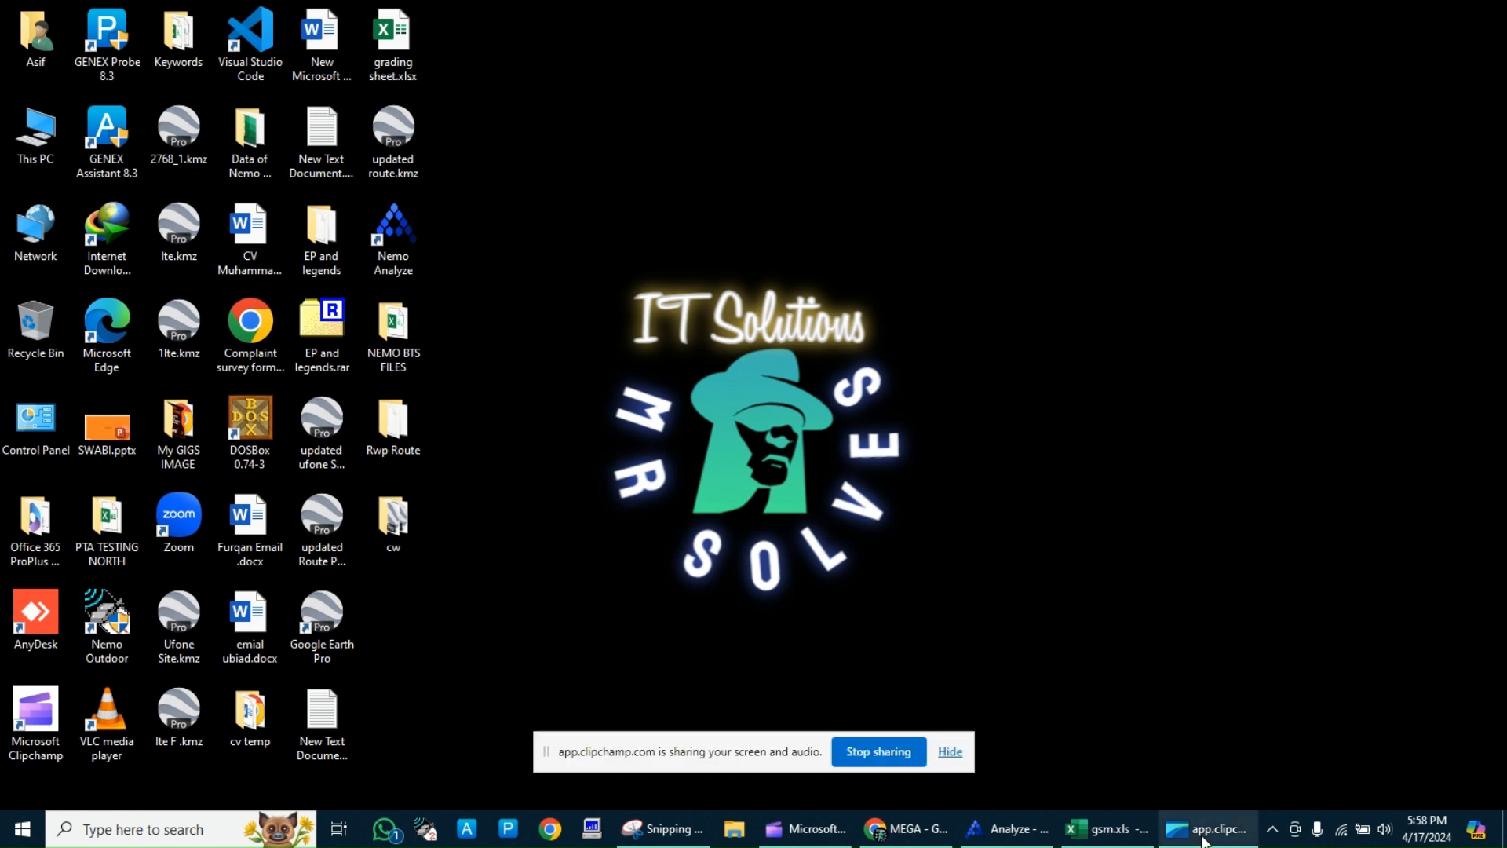